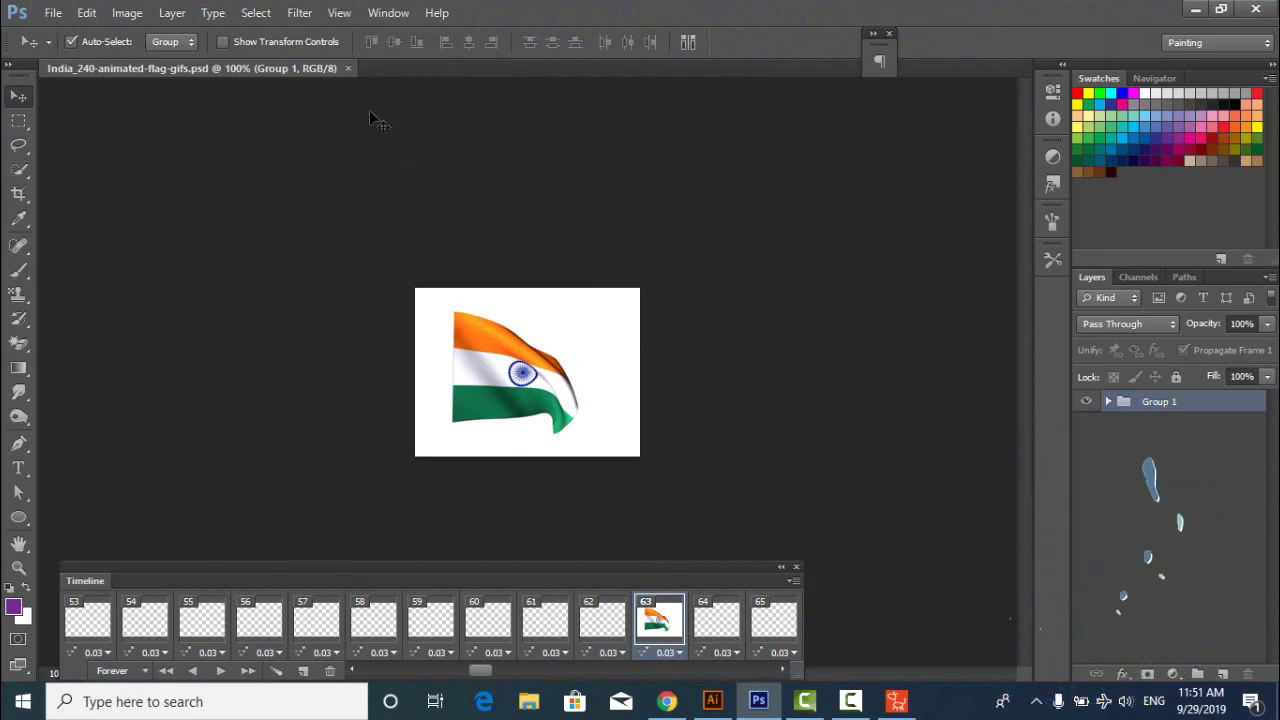
# - Close the India flag document and the Timeline panel
pyautogui.click(348, 68)
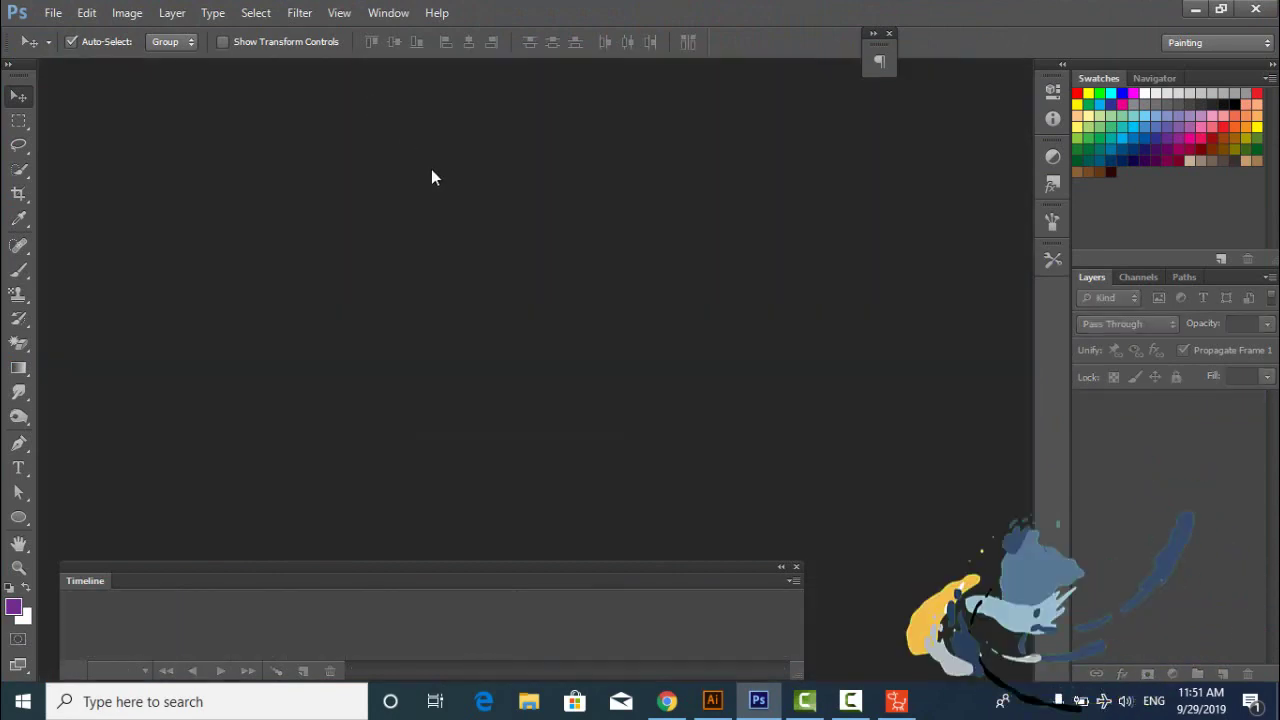
pyautogui.click(795, 566)
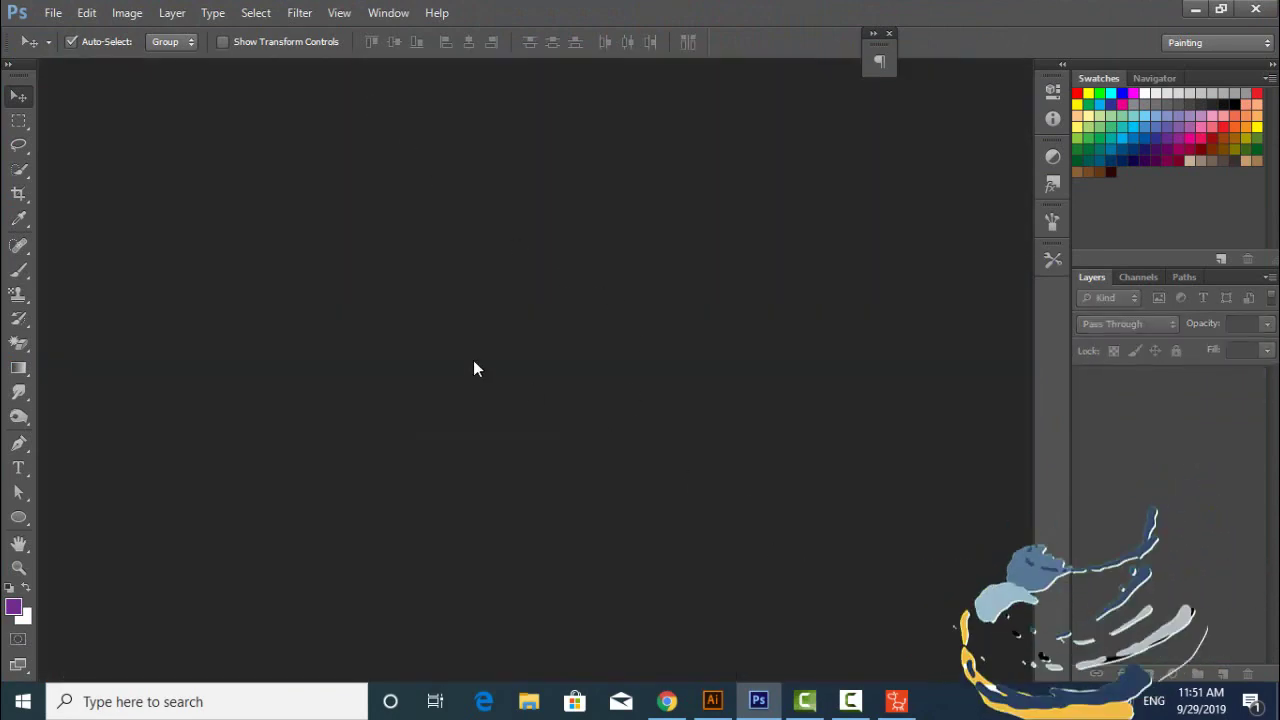
pyautogui.click(897, 702)
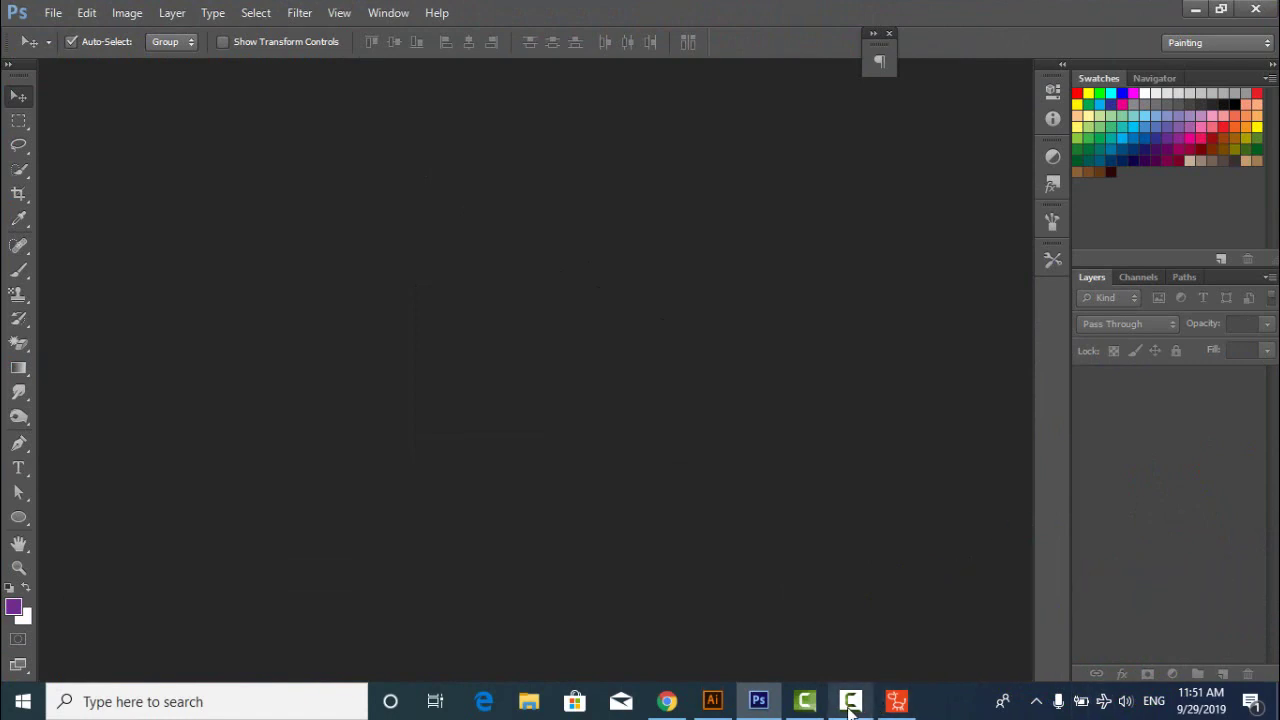
pyautogui.click(1193, 614)
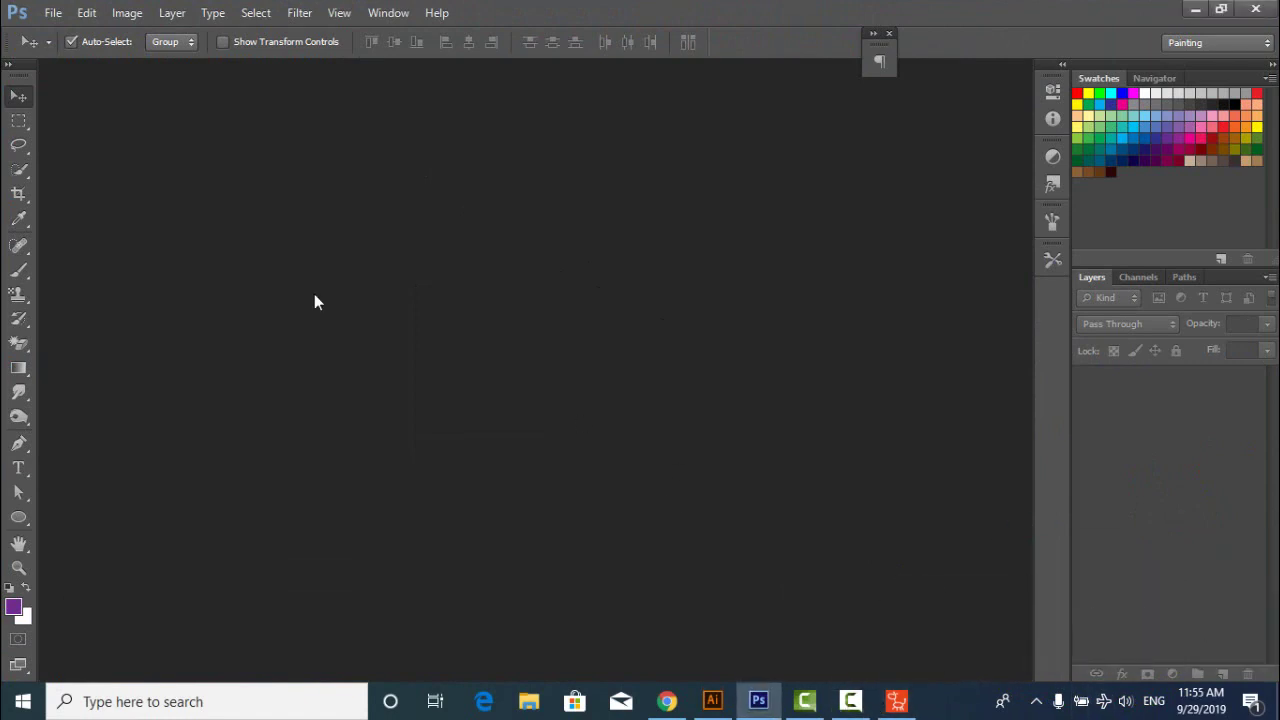
# - Open the file Cambodia_240-animated-flag-gifs.gif from the Desktop
pyautogui.click(53, 12)
pyautogui.click(60, 48)
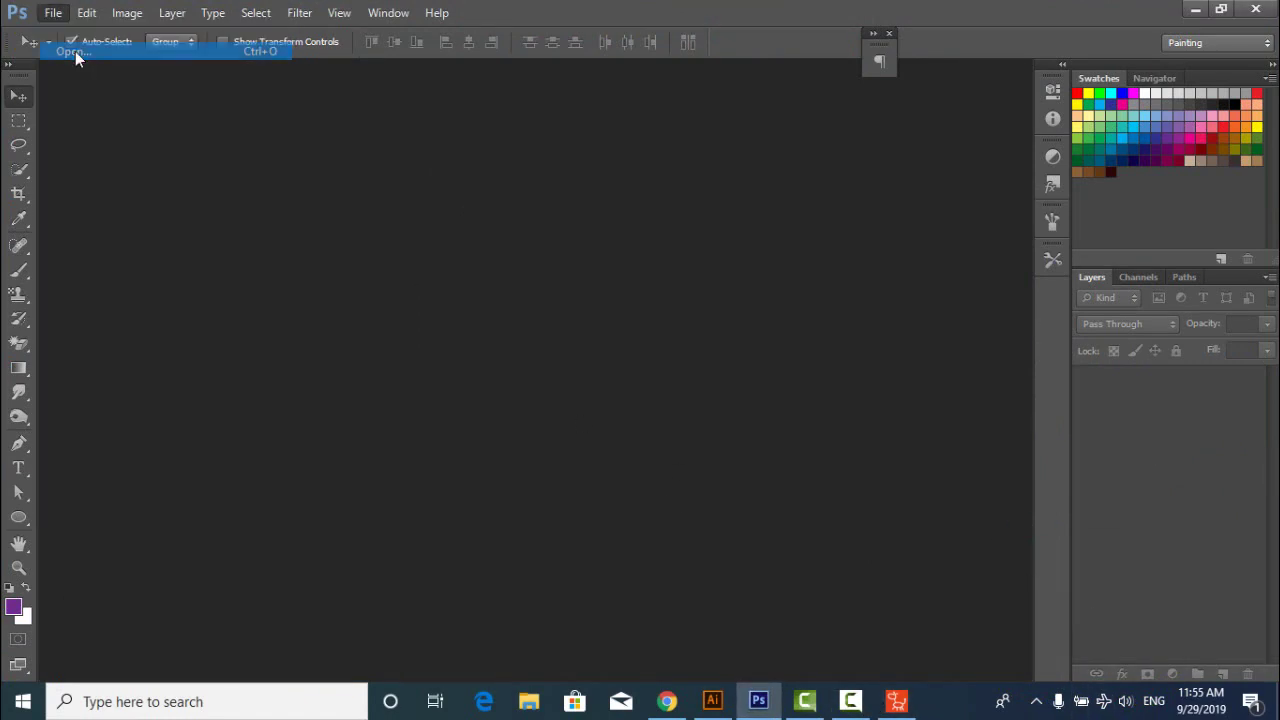
pyautogui.scroll(-10, 630, 321)
pyautogui.scroll(10, 630, 321)
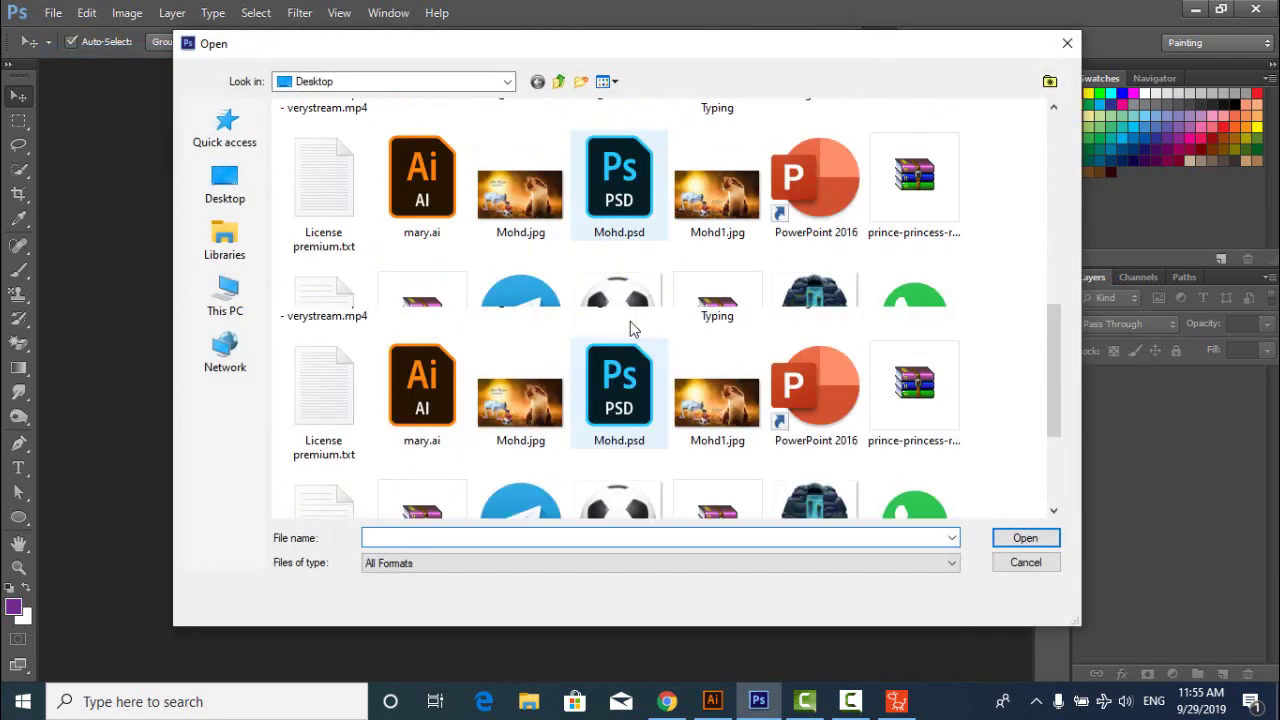
pyautogui.scroll(-5, 630, 321)
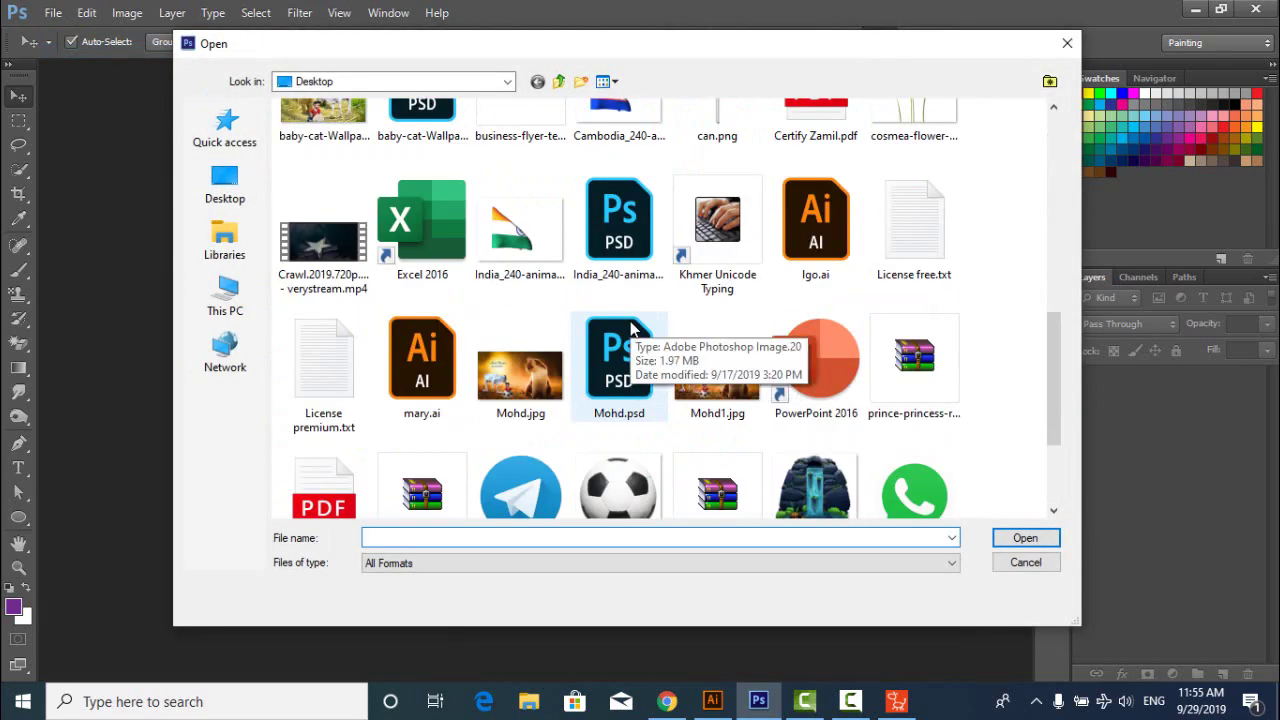
pyautogui.scroll(2, 630, 321)
pyautogui.doubleClick(630, 322)
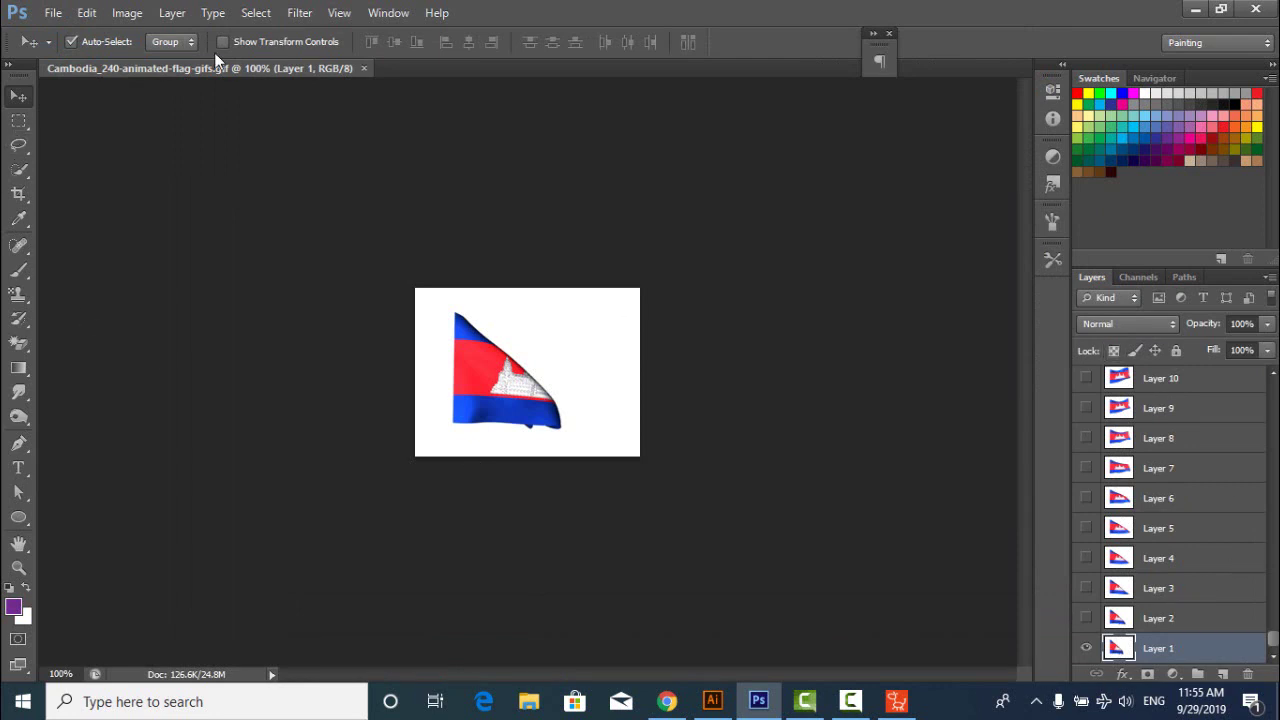
# - Play the flag animation in the Timeline panel to review its movement, stop it, and close the panel
pyautogui.click(256, 13)
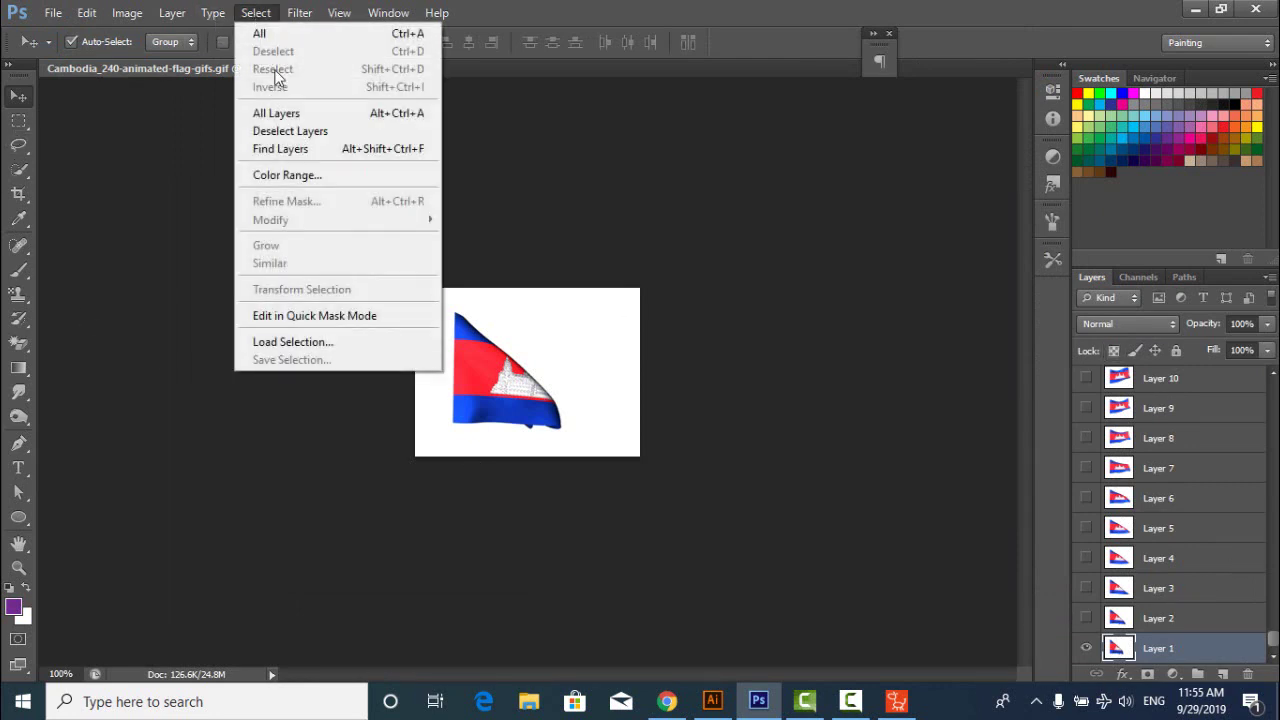
pyautogui.click(300, 13)
pyautogui.click(386, 13)
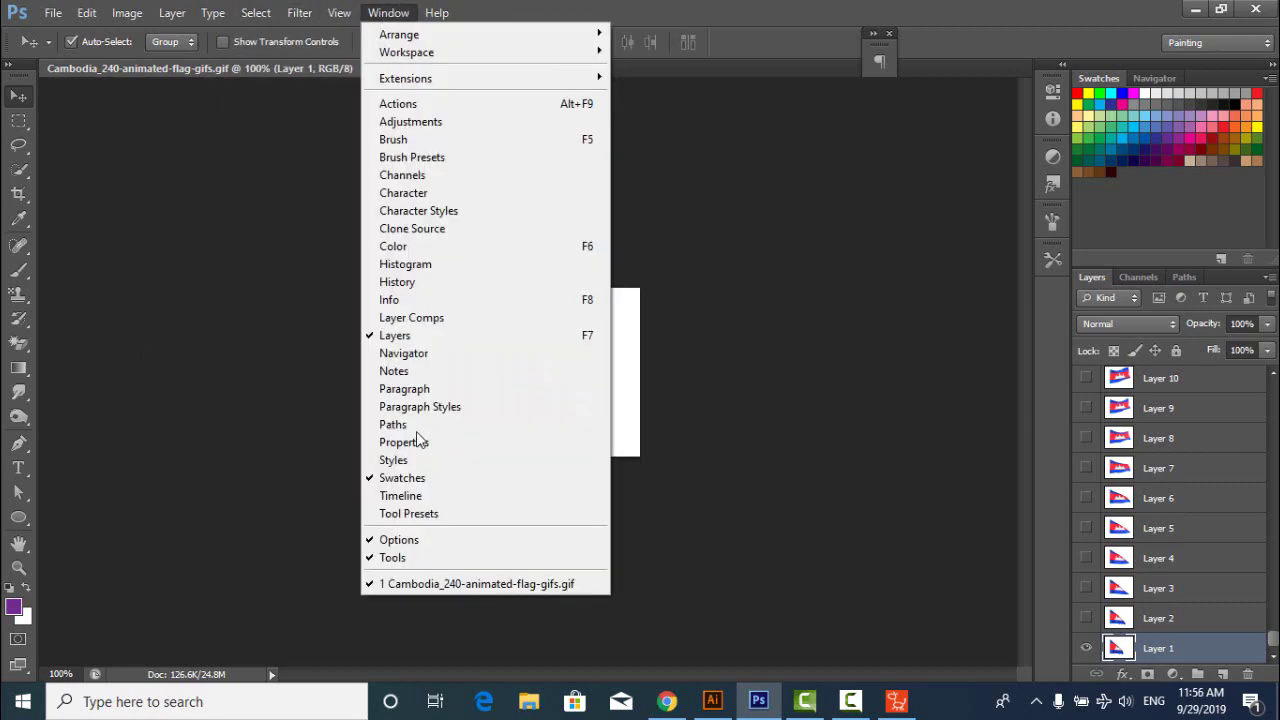
pyautogui.click(416, 495)
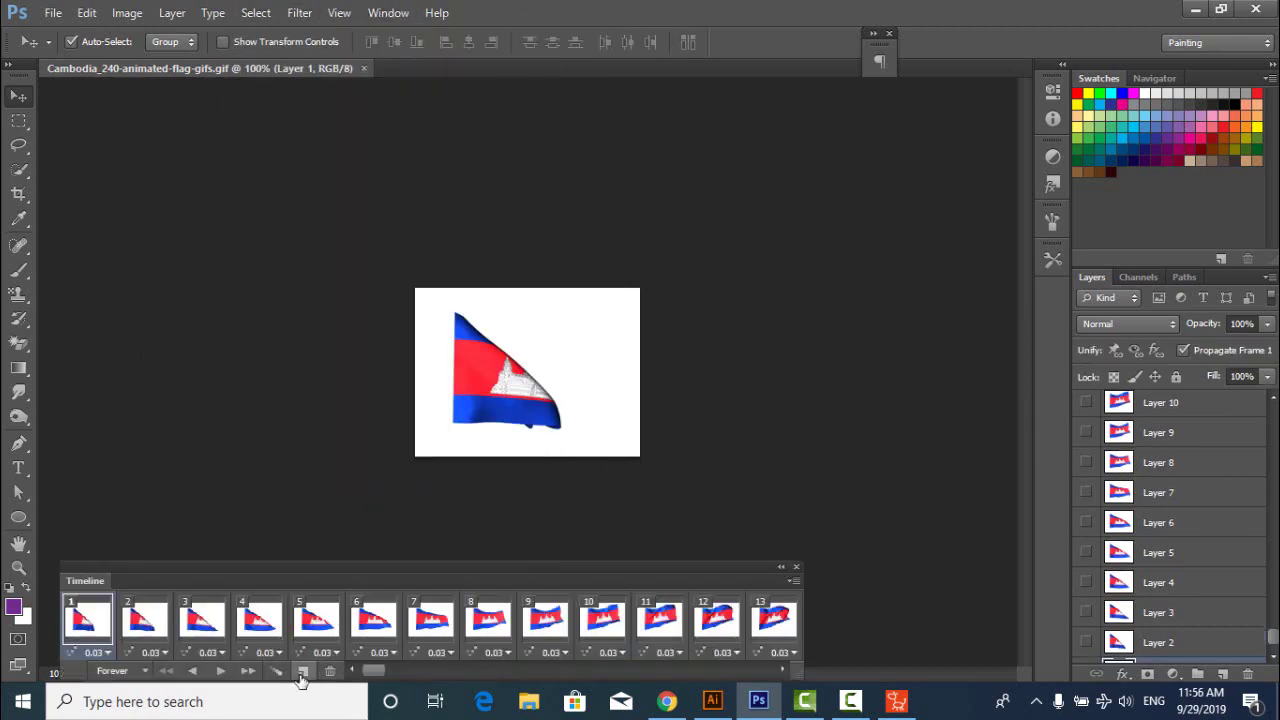
pyautogui.click(221, 672)
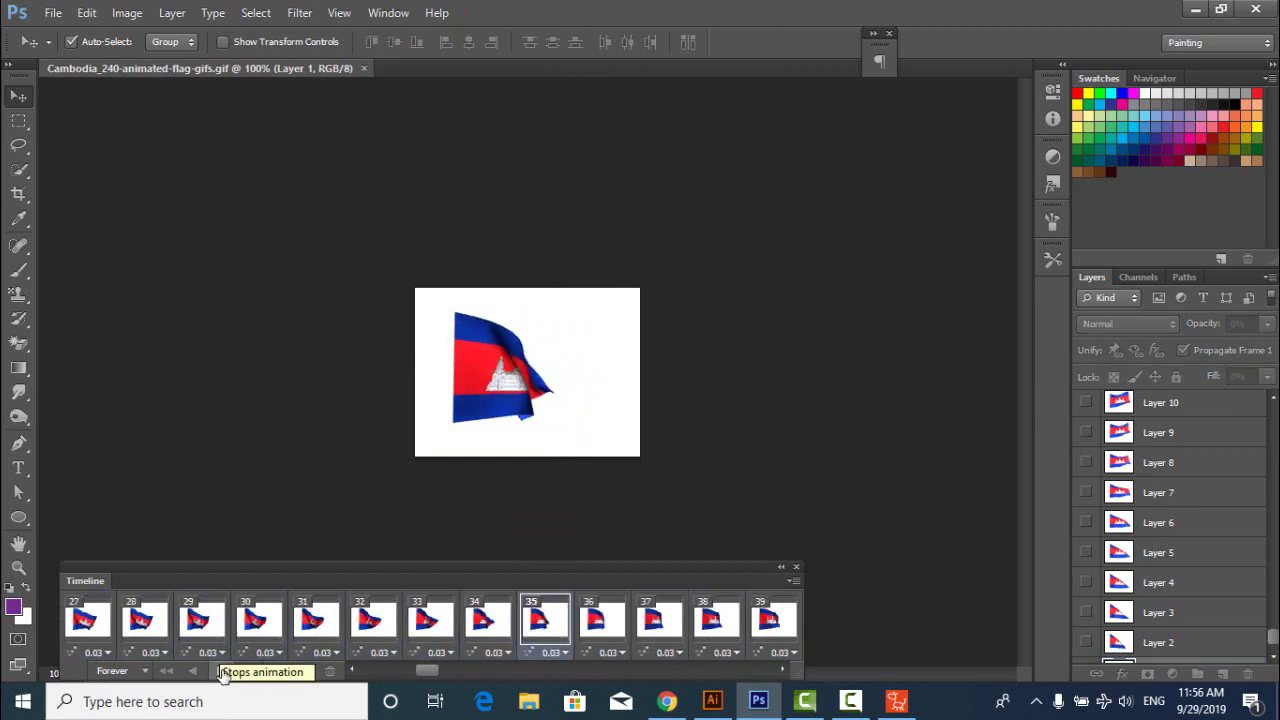
pyautogui.click(222, 672)
pyautogui.click(222, 672)
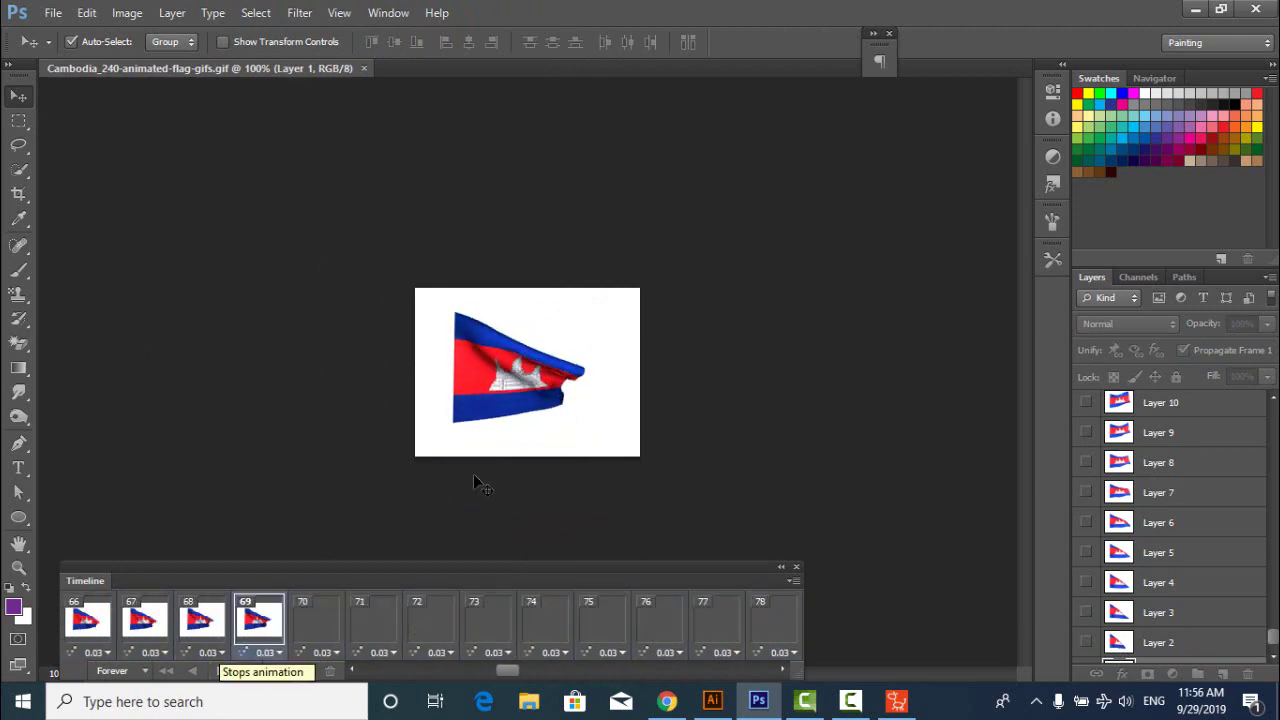
pyautogui.scroll(3, 720, 458)
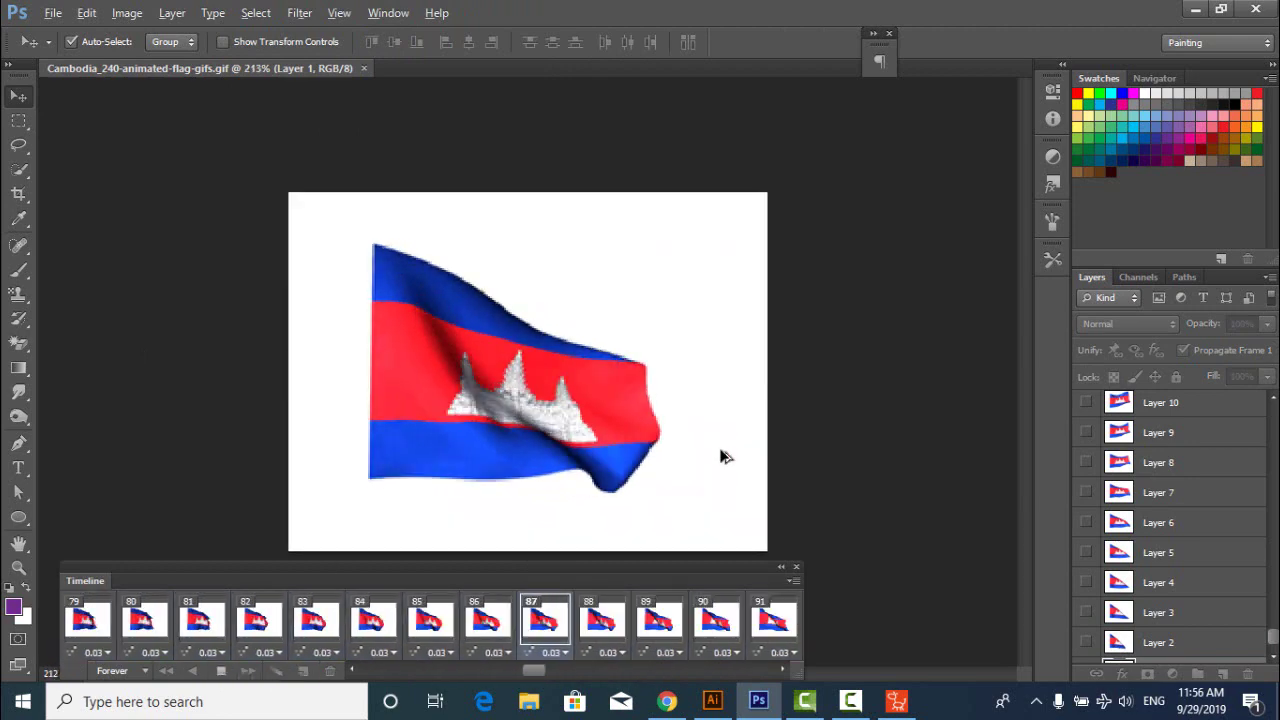
pyautogui.scroll(-3, 722, 459)
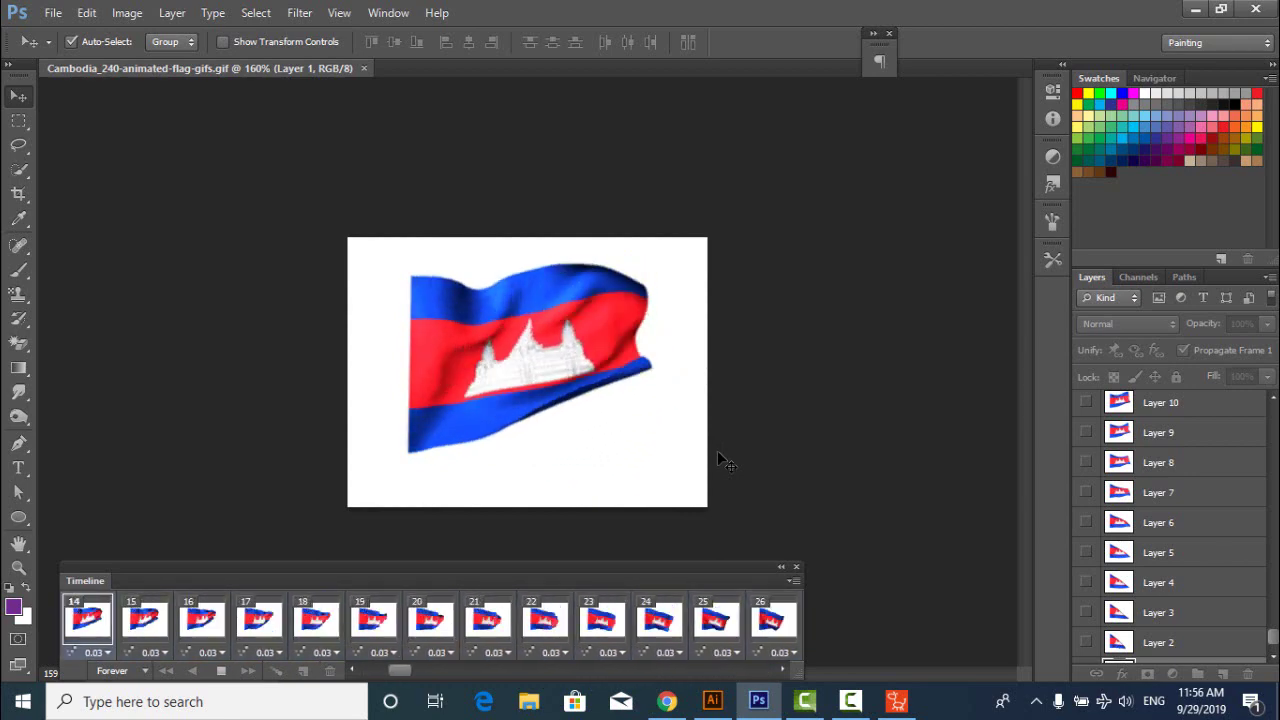
pyautogui.press('space')
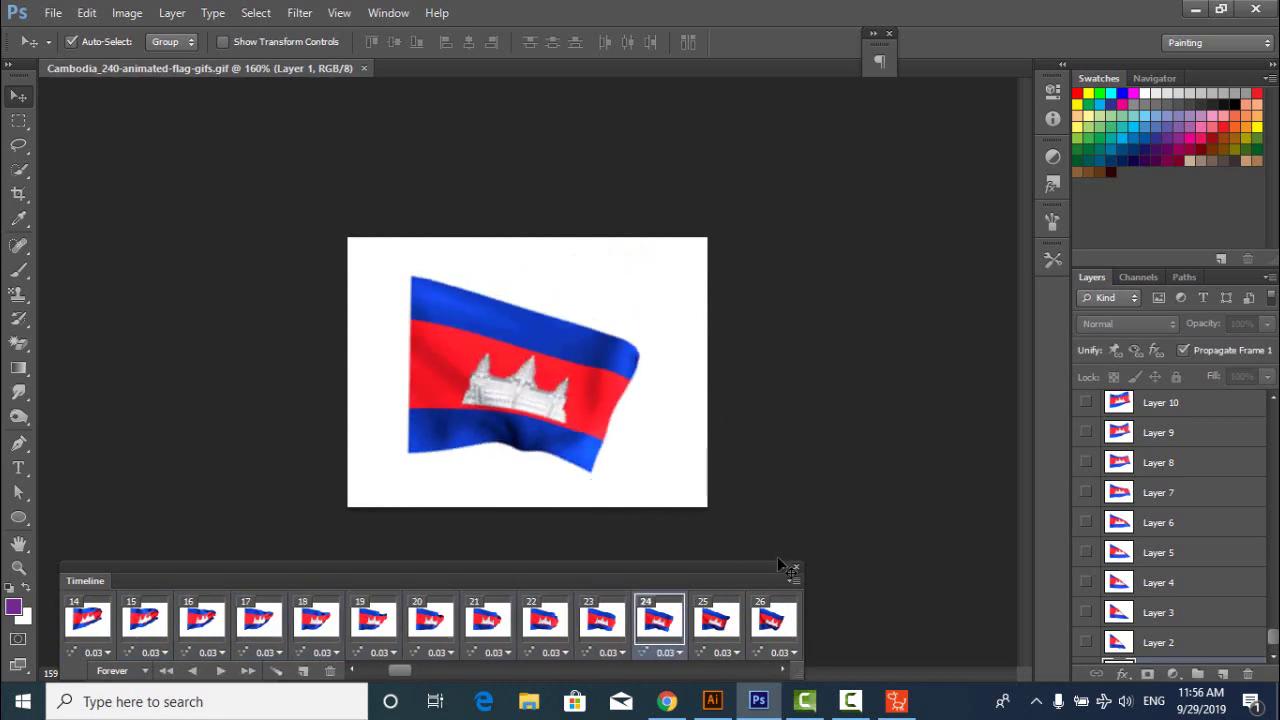
pyautogui.click(796, 567)
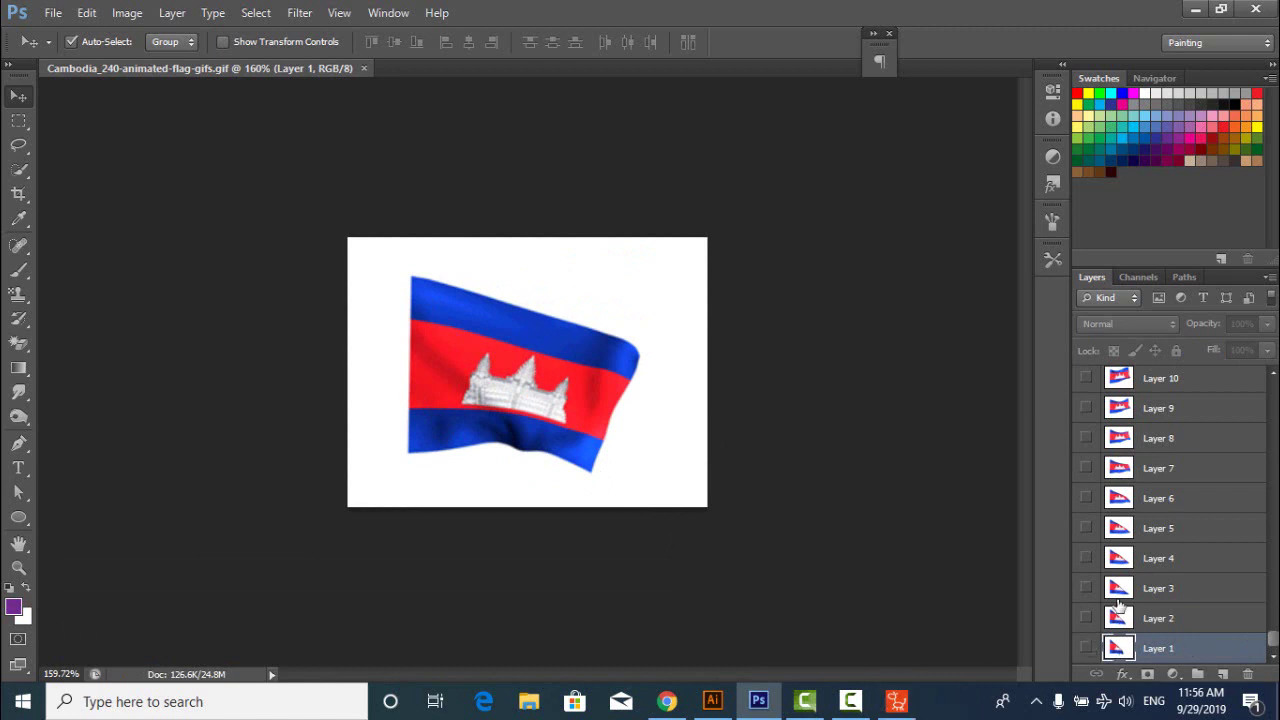
# - Hide Layer 24 and show Layer 1 as the only visible layer
pyautogui.scroll(6, 1125, 500)
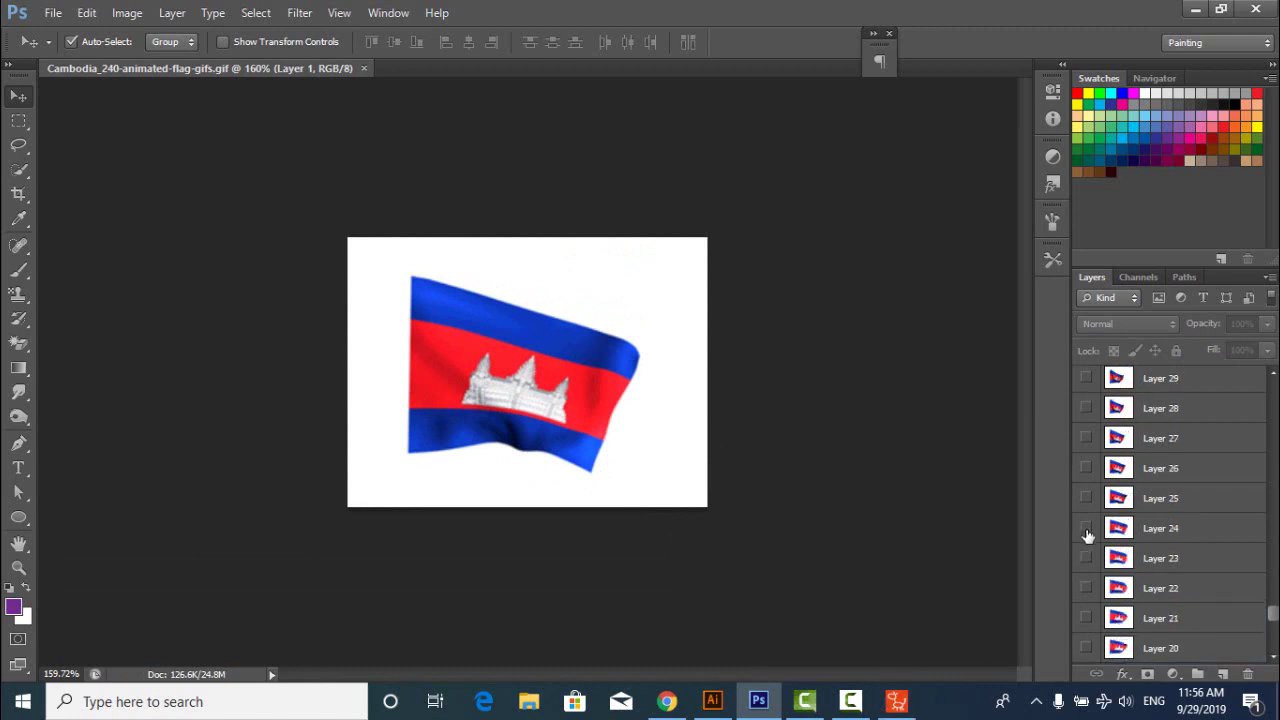
pyautogui.click(1087, 528)
pyautogui.scroll(-6, 1088, 565)
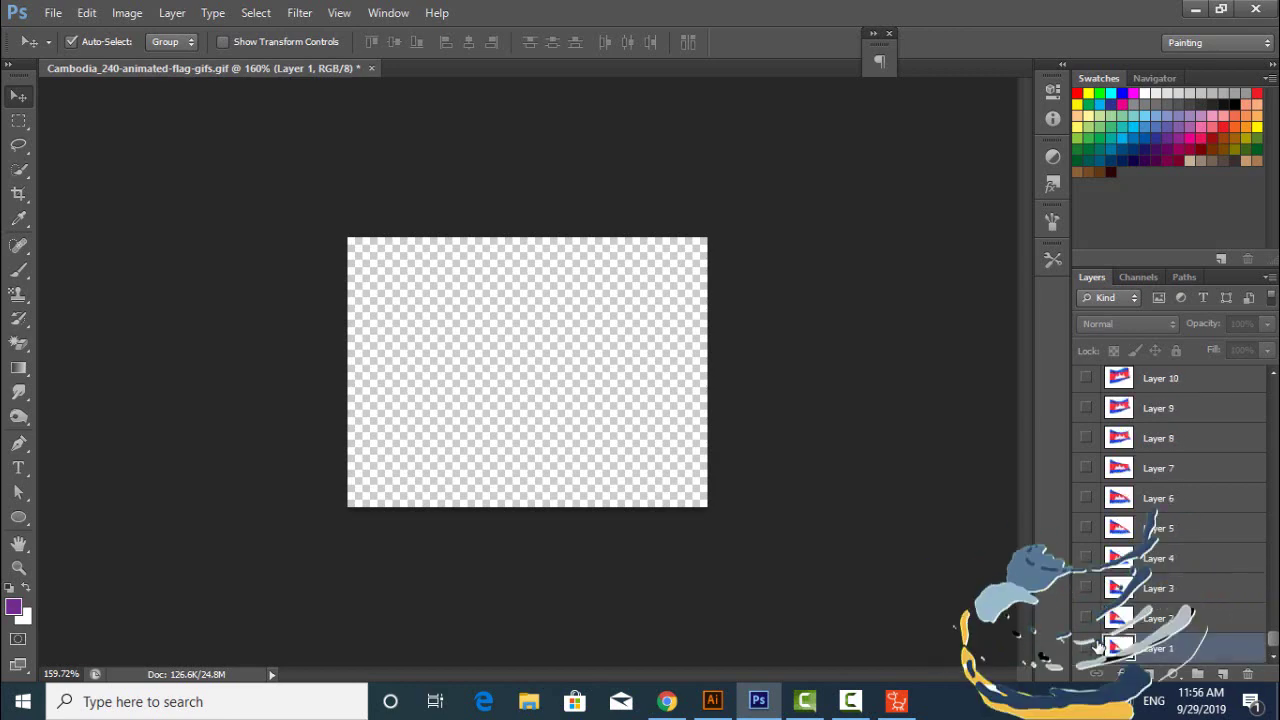
pyautogui.click(1086, 648)
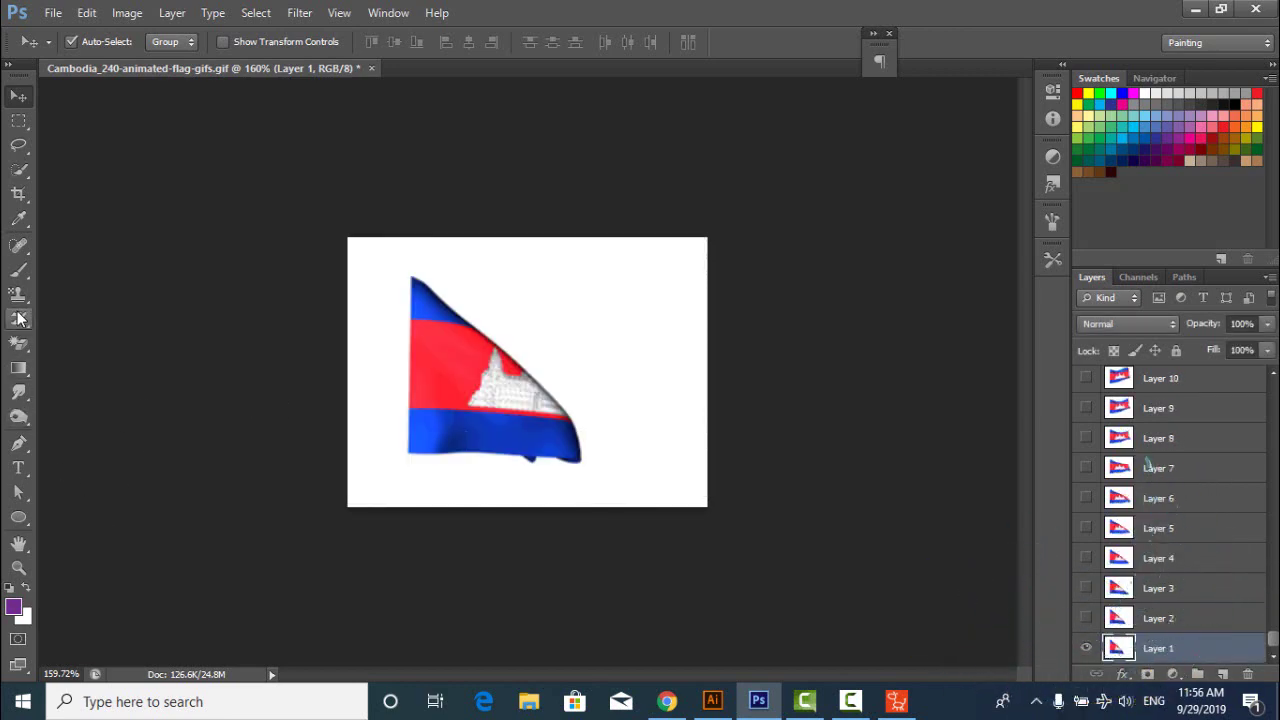
# - Erase the white background of Layer 1 with the Magic Eraser Tool
pyautogui.rightClick(18, 343)
pyautogui.click(103, 378)
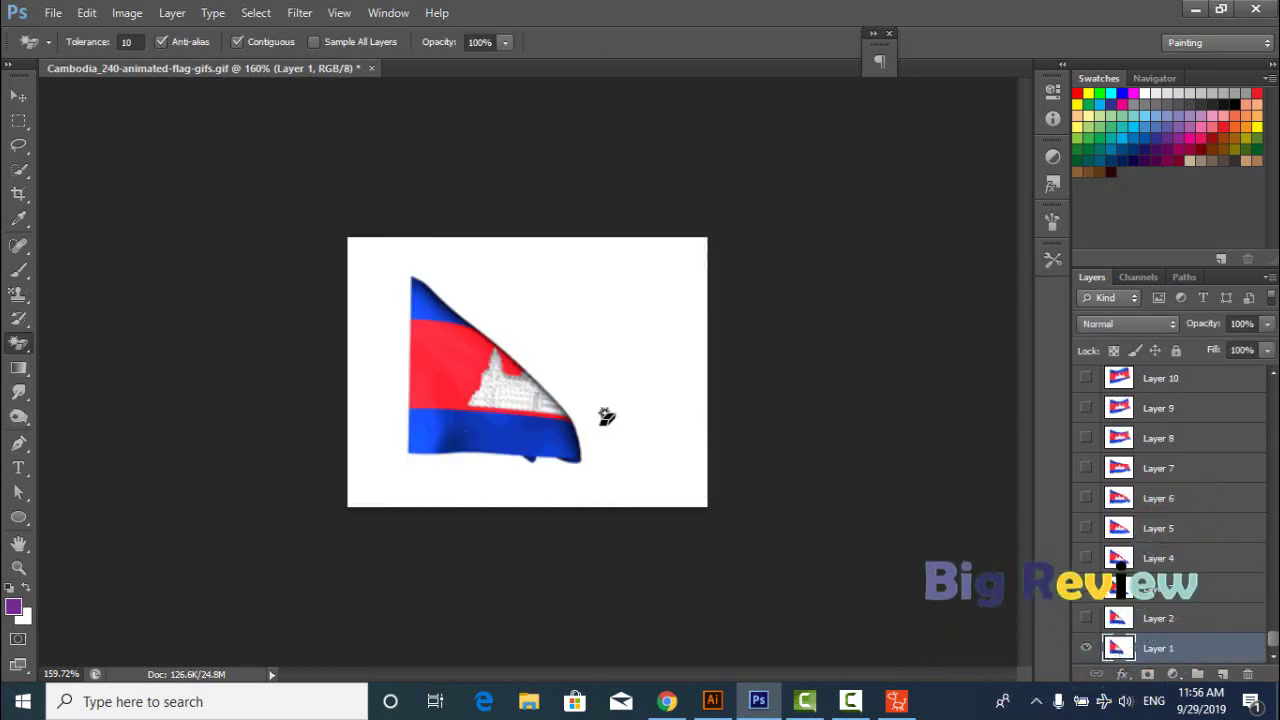
pyautogui.click(606, 416)
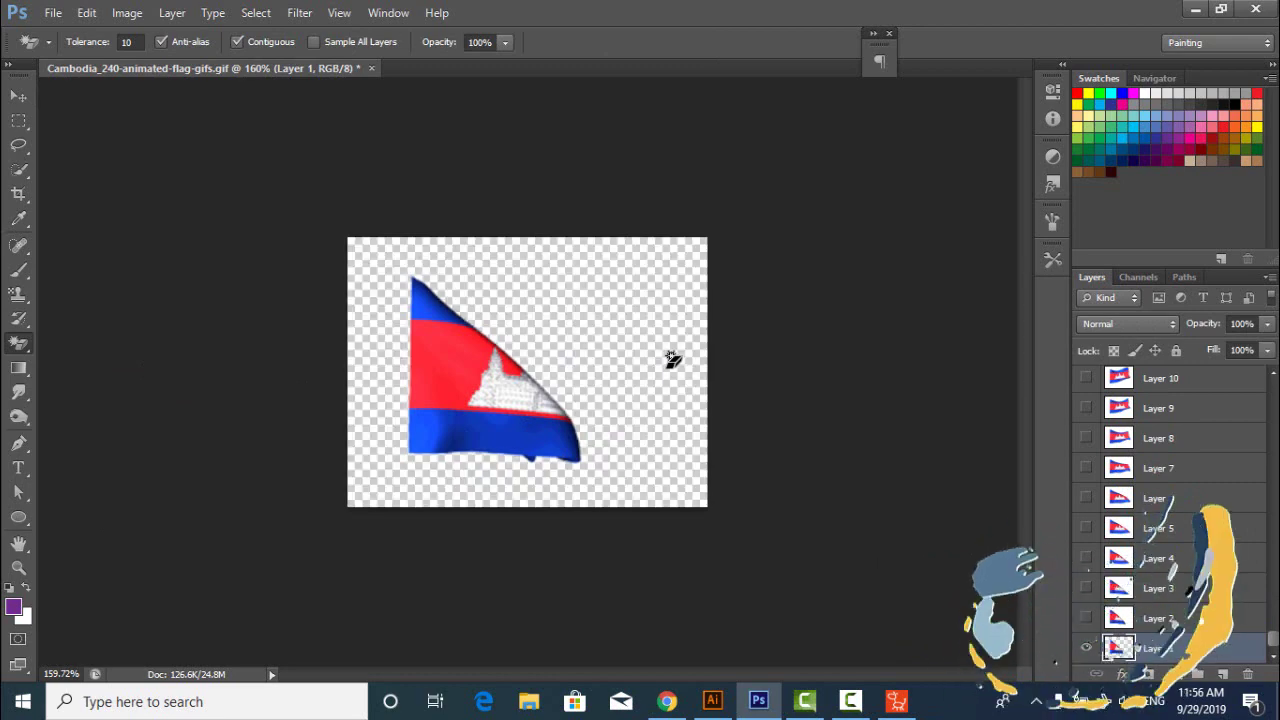
# - Hide Layer 1, show and select Layer 2, and erase its white background with the Magic Eraser
pyautogui.click(1086, 648)
pyautogui.click(1156, 617)
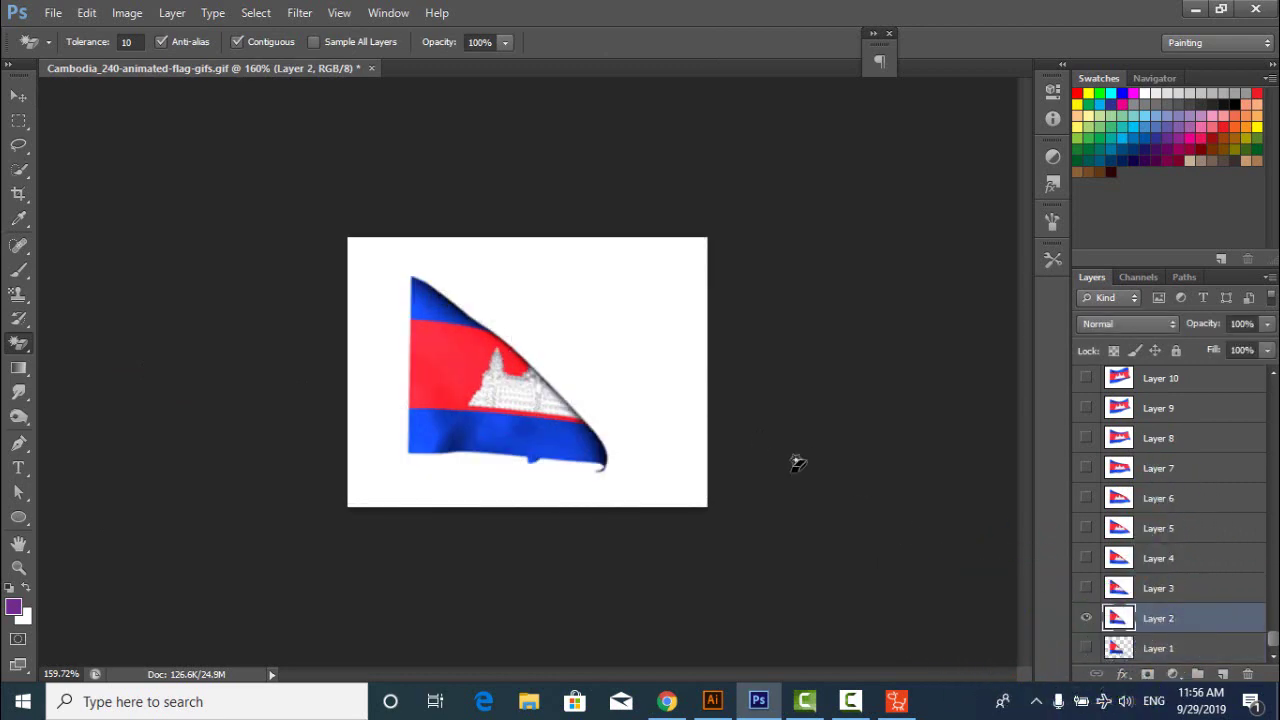
pyautogui.click(632, 335)
# - Hide Layer 2, show and select Layer 3, and erase its white background with the Magic Eraser
pyautogui.click(1086, 618)
pyautogui.click(1086, 588)
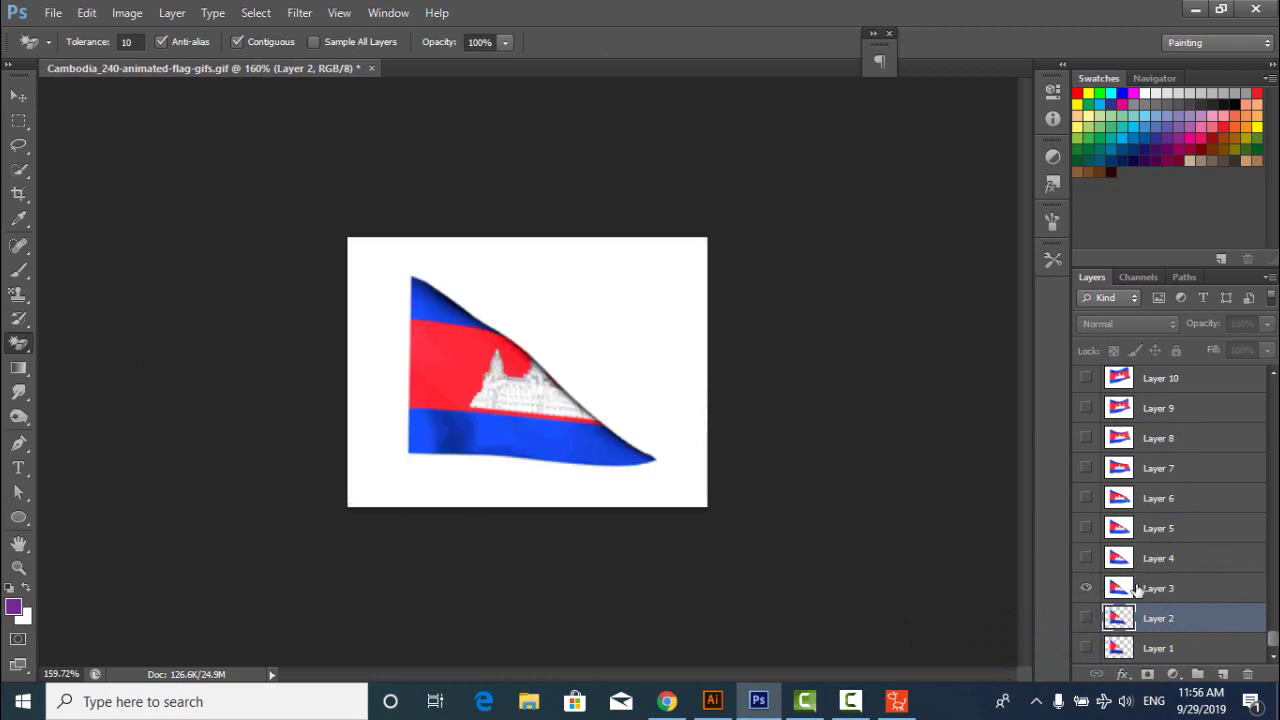
pyautogui.click(1150, 588)
pyautogui.click(643, 337)
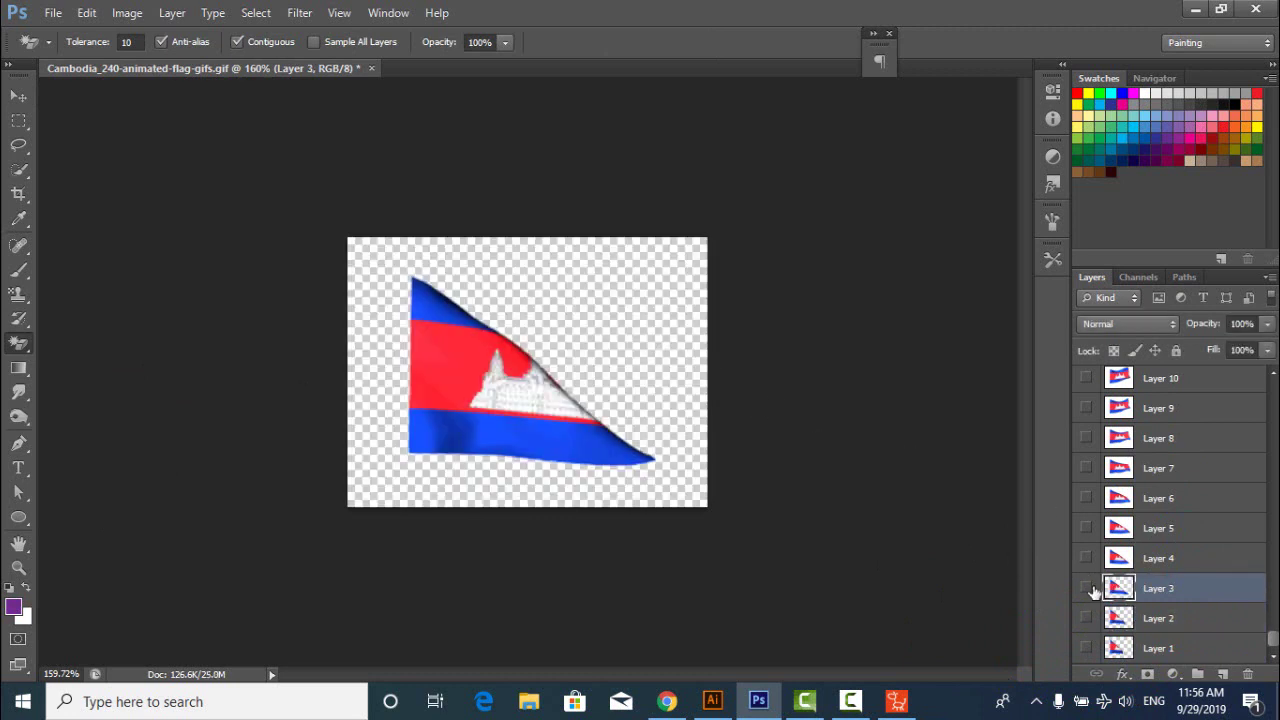
# - Hide Layer 3, show and select Layer 4, and erase its white background with the Magic Eraser
pyautogui.click(1086, 588)
pyautogui.click(1086, 558)
pyautogui.click(1150, 558)
pyautogui.click(657, 330)
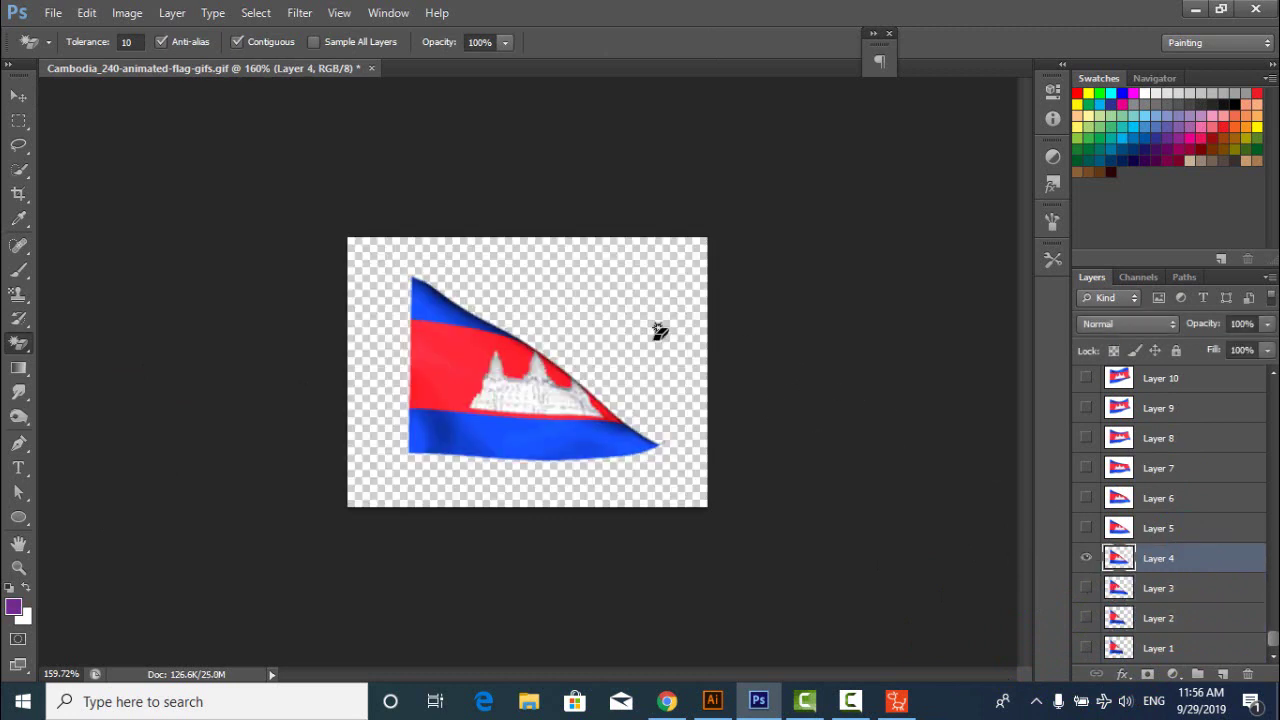
# - Hide Layer 4, show and select Layer 5, and erase its white background with the Magic Eraser
pyautogui.click(1086, 558)
pyautogui.click(1086, 528)
pyautogui.click(1150, 528)
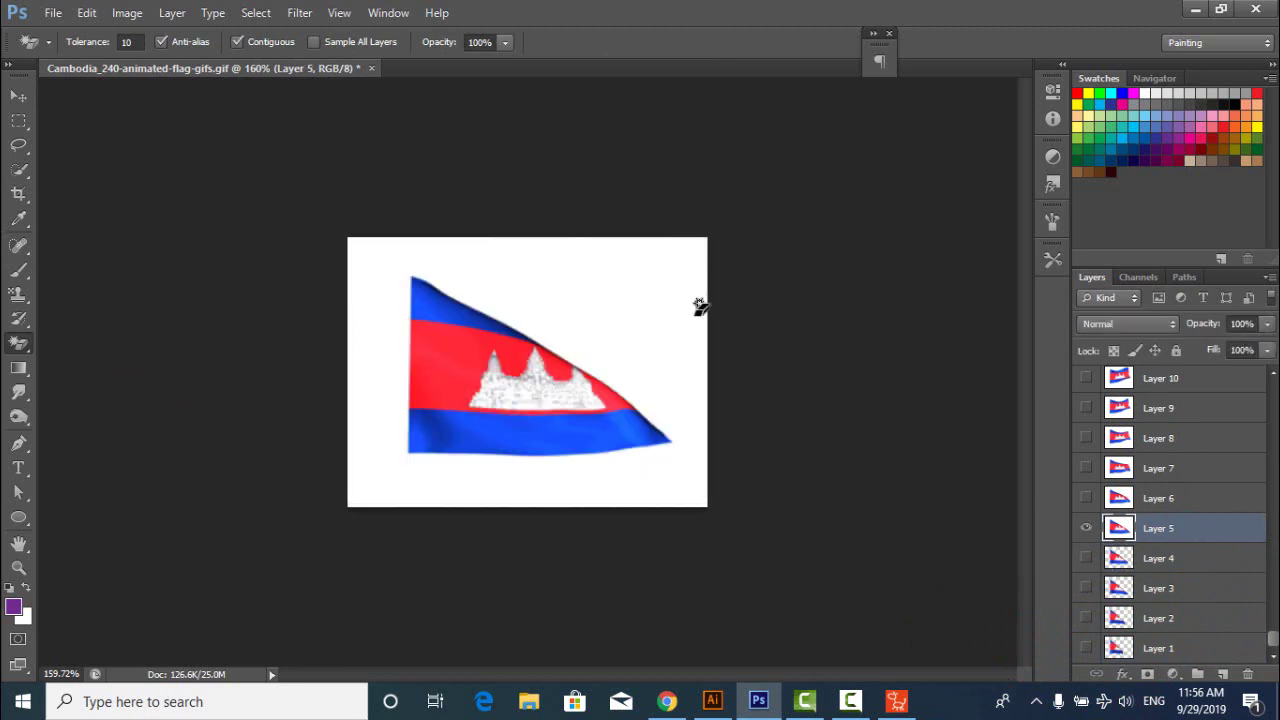
pyautogui.click(700, 316)
# - Hide Layer 5, show and select Layer 6, and erase its white background with the Magic Eraser
pyautogui.scroll(3, 1170, 571)
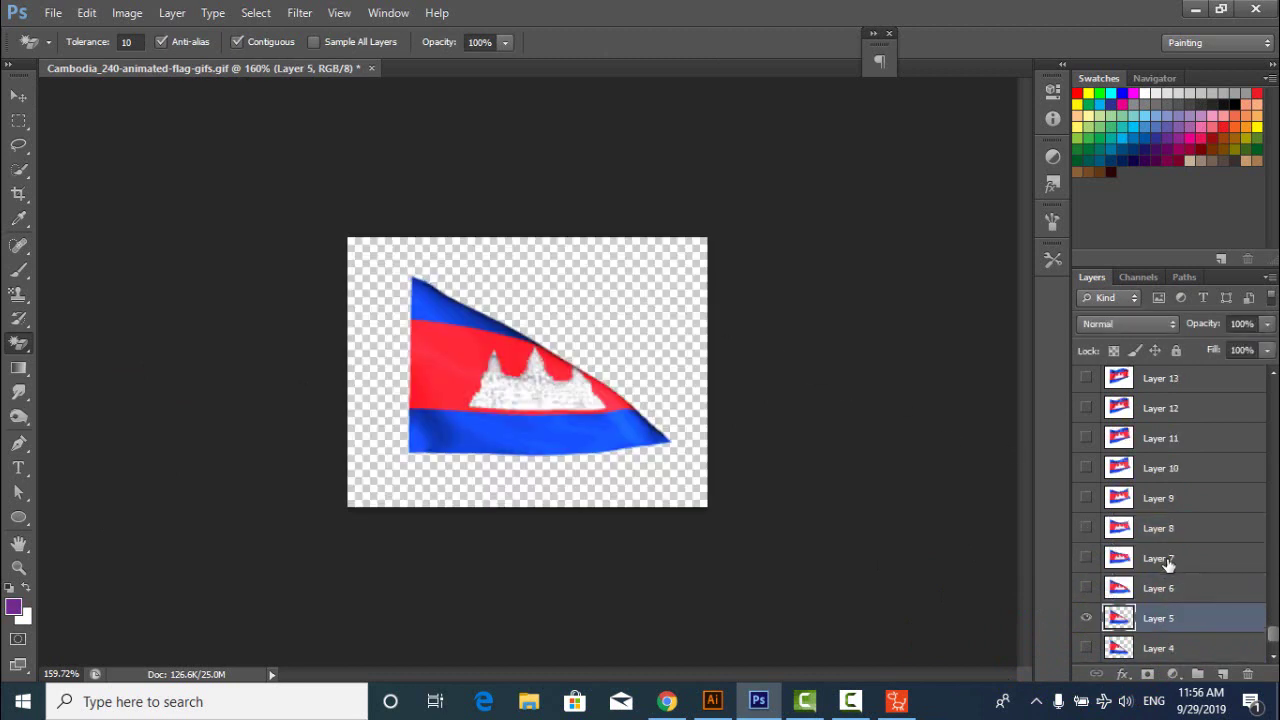
pyautogui.click(1086, 588)
pyautogui.click(1086, 618)
pyautogui.click(1105, 588)
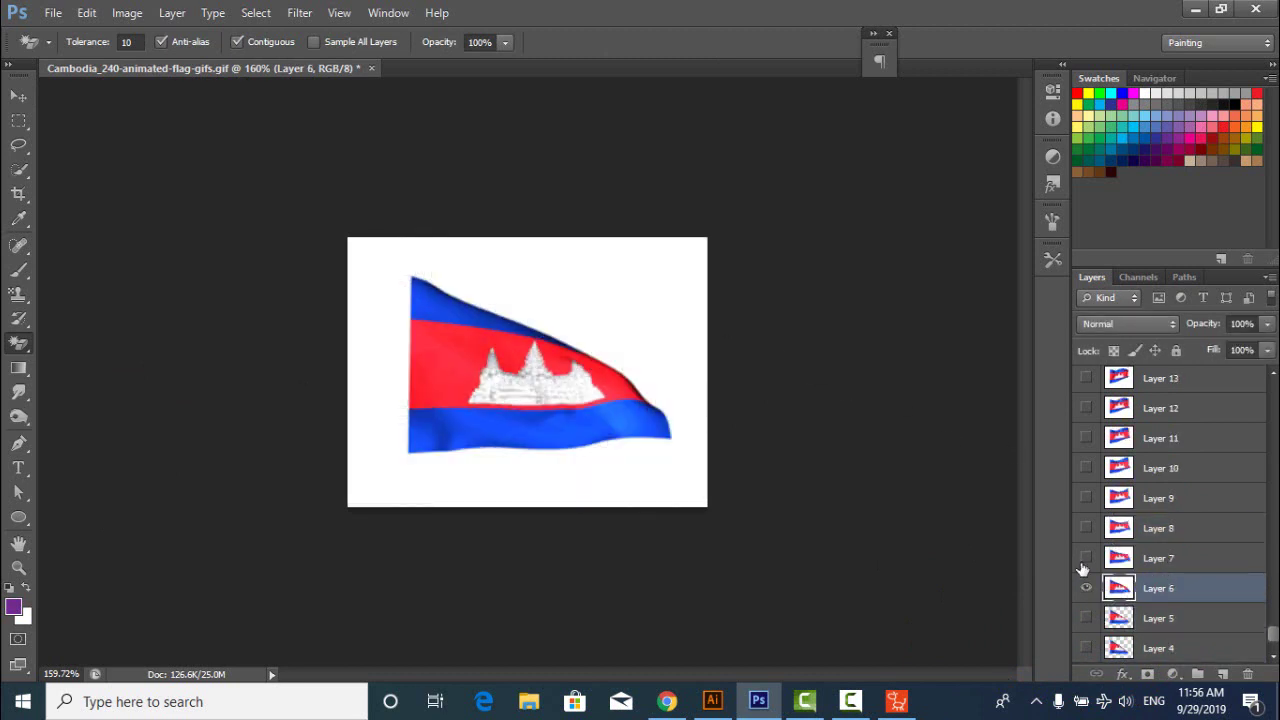
pyautogui.click(660, 316)
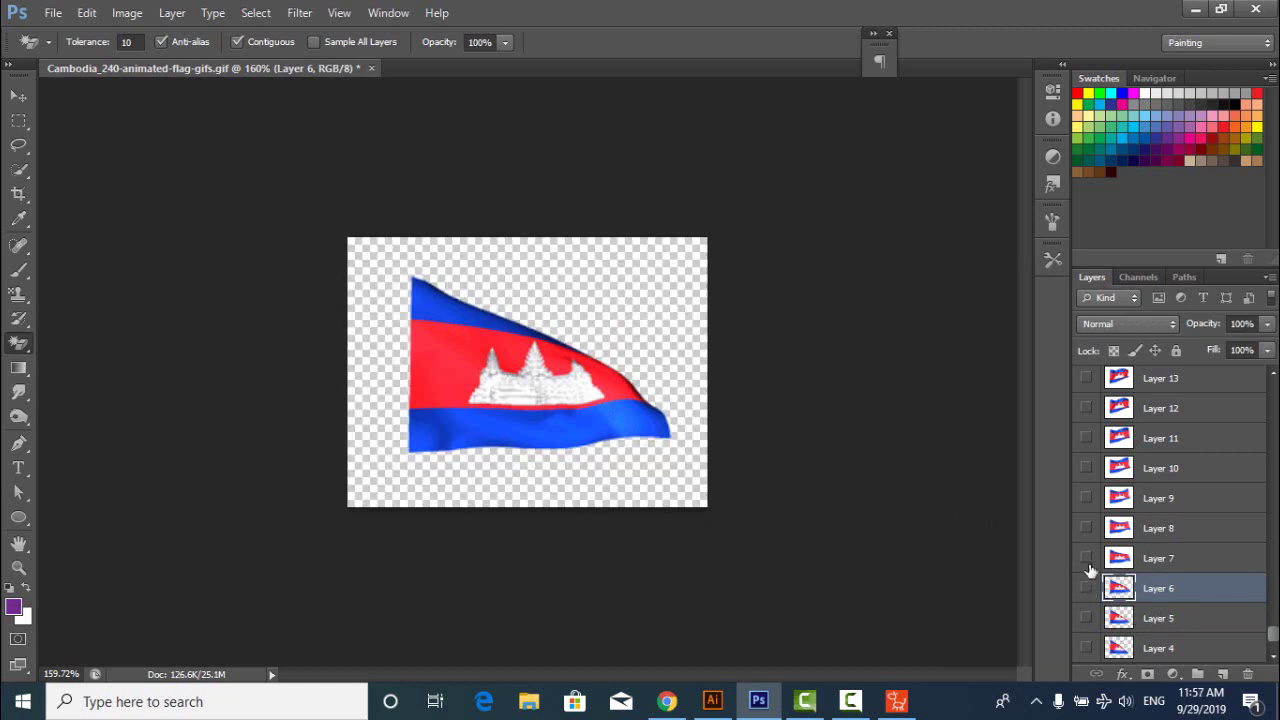
# - Hide Layer 6, show and select Layer 7, and erase its white background with the Magic Eraser
pyautogui.click(1086, 558)
pyautogui.click(1086, 588)
pyautogui.click(1144, 556)
pyautogui.click(652, 298)
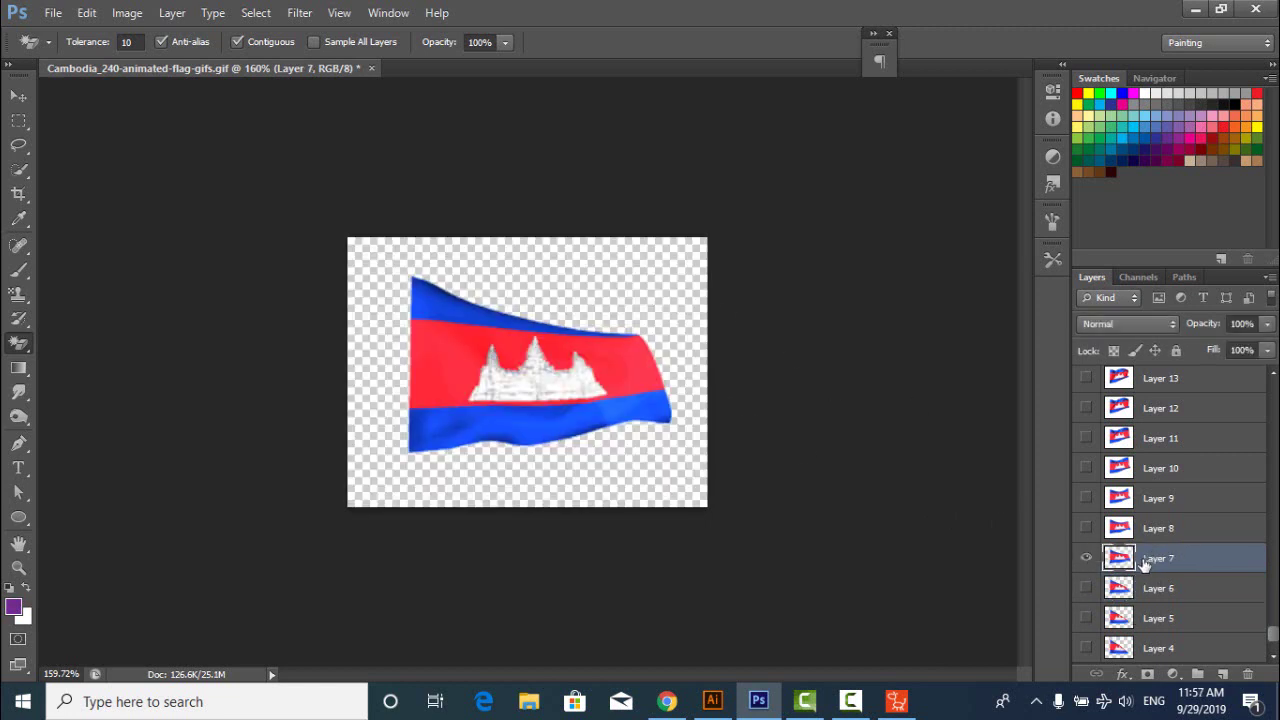
# - Hide Layer 7, show and select Layer 8, and erase its white background with the Magic Eraser
pyautogui.click(1086, 528)
pyautogui.click(1086, 558)
pyautogui.click(1186, 528)
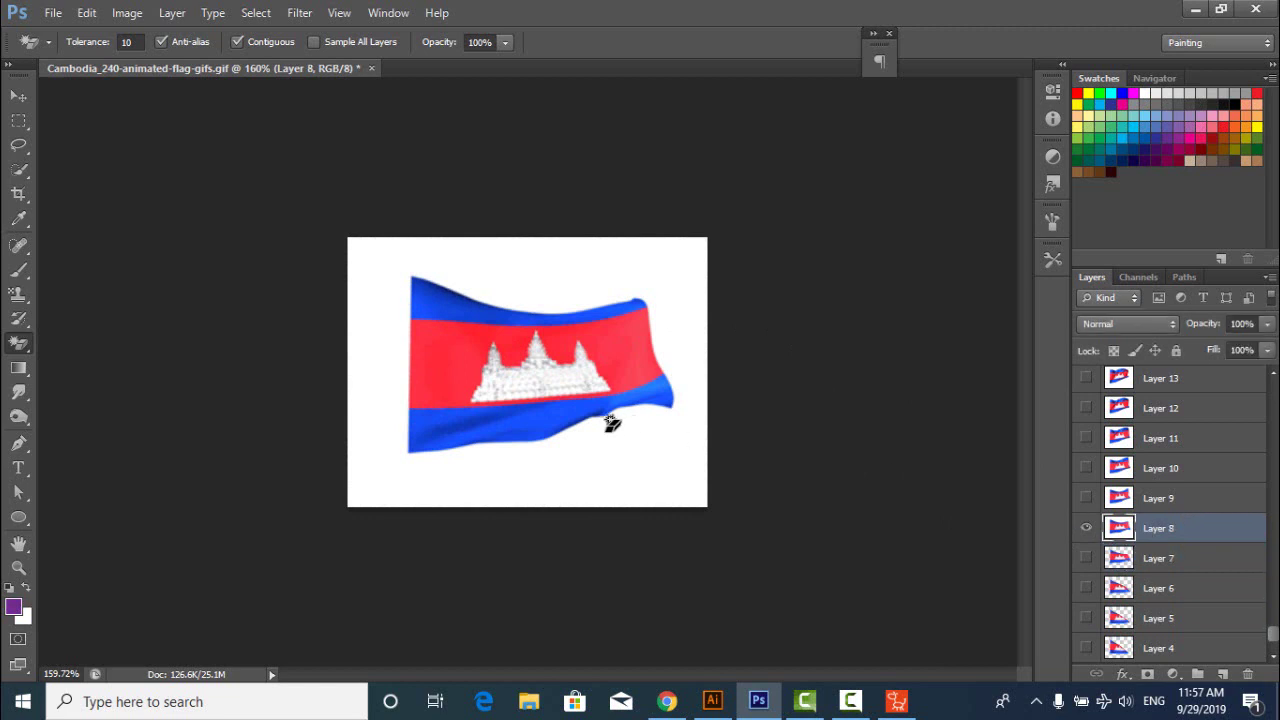
pyautogui.click(621, 472)
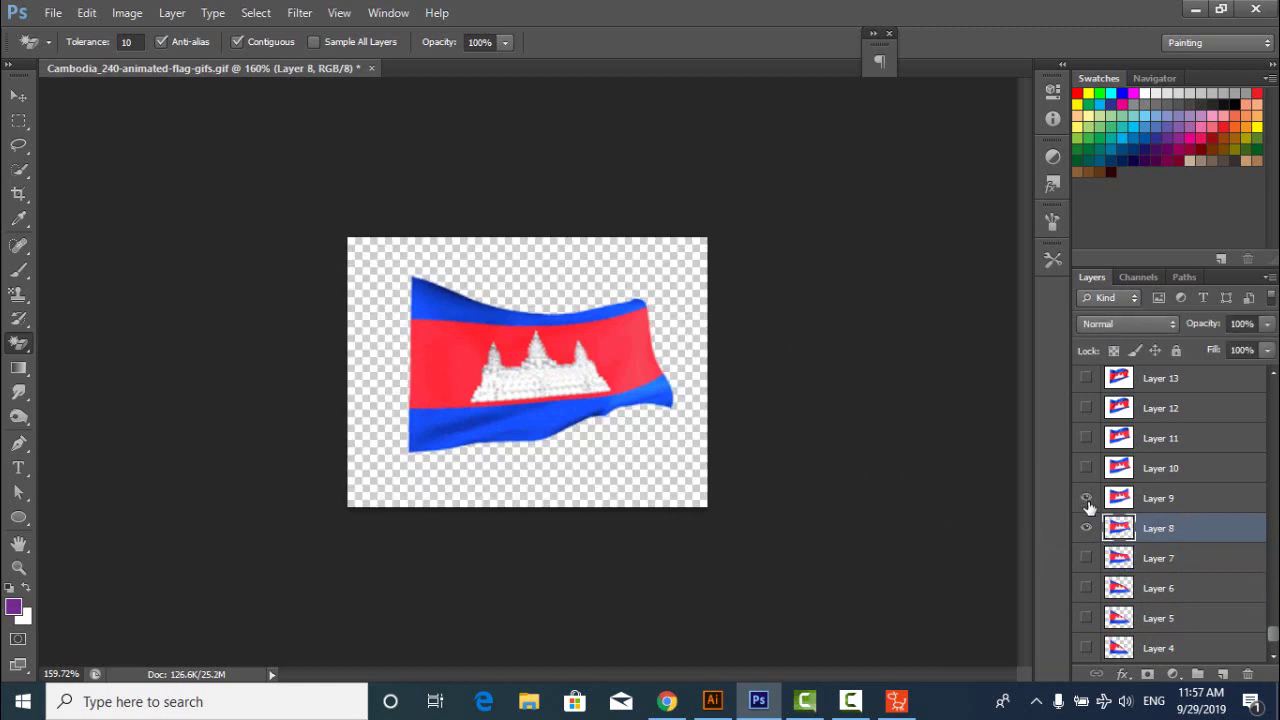
# - Hide Layer 8, show and select Layer 9, and erase its white background with the Magic Eraser
pyautogui.click(1086, 498)
pyautogui.click(1086, 528)
pyautogui.click(658, 448)
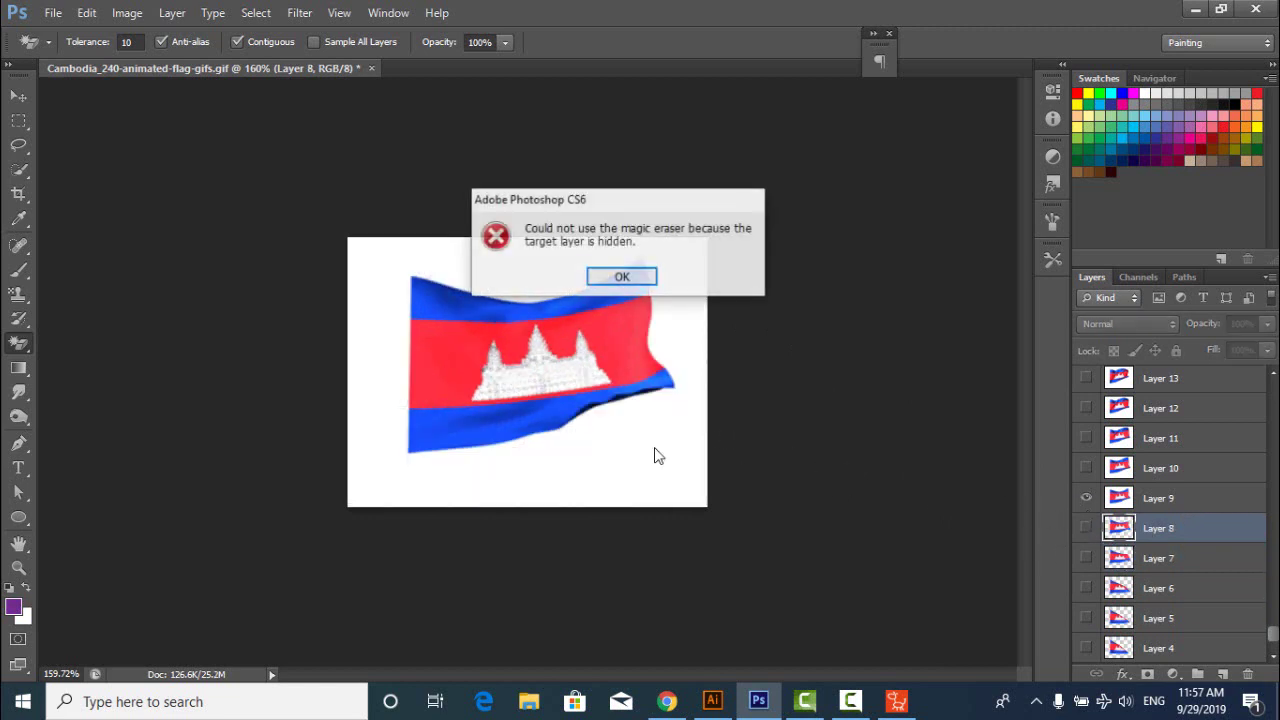
pyautogui.click(648, 281)
pyautogui.click(1170, 500)
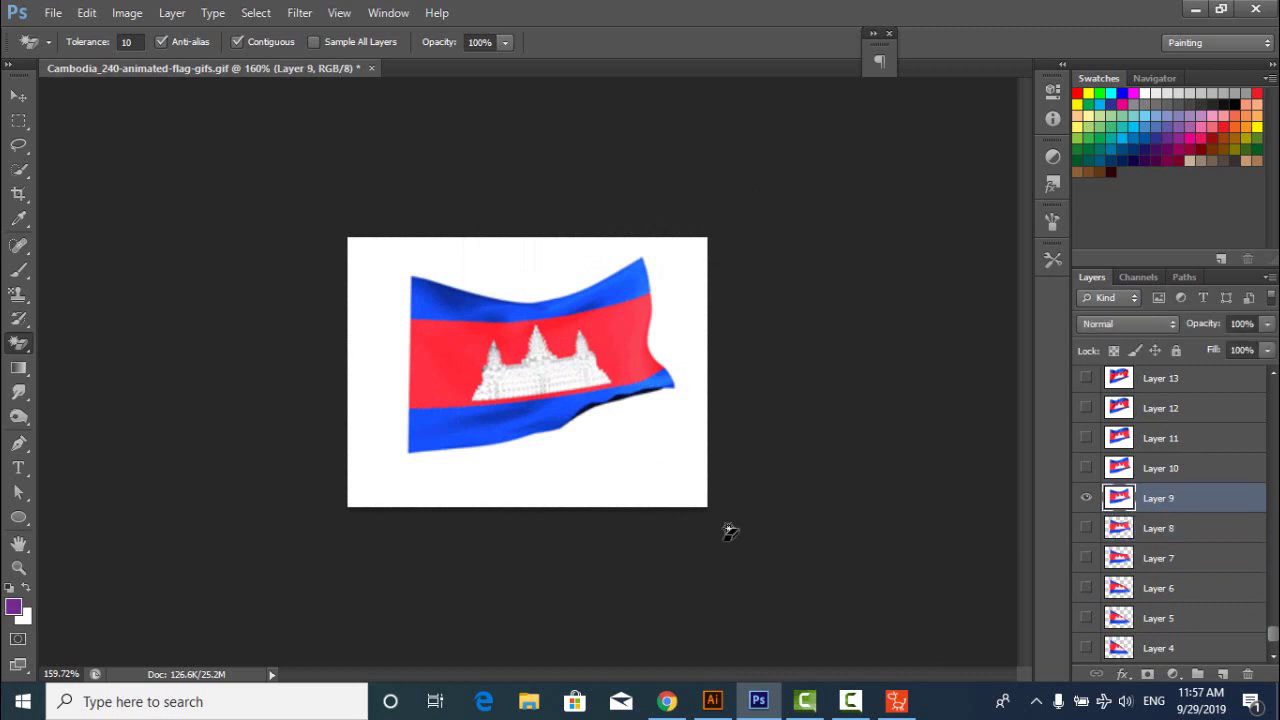
pyautogui.click(624, 486)
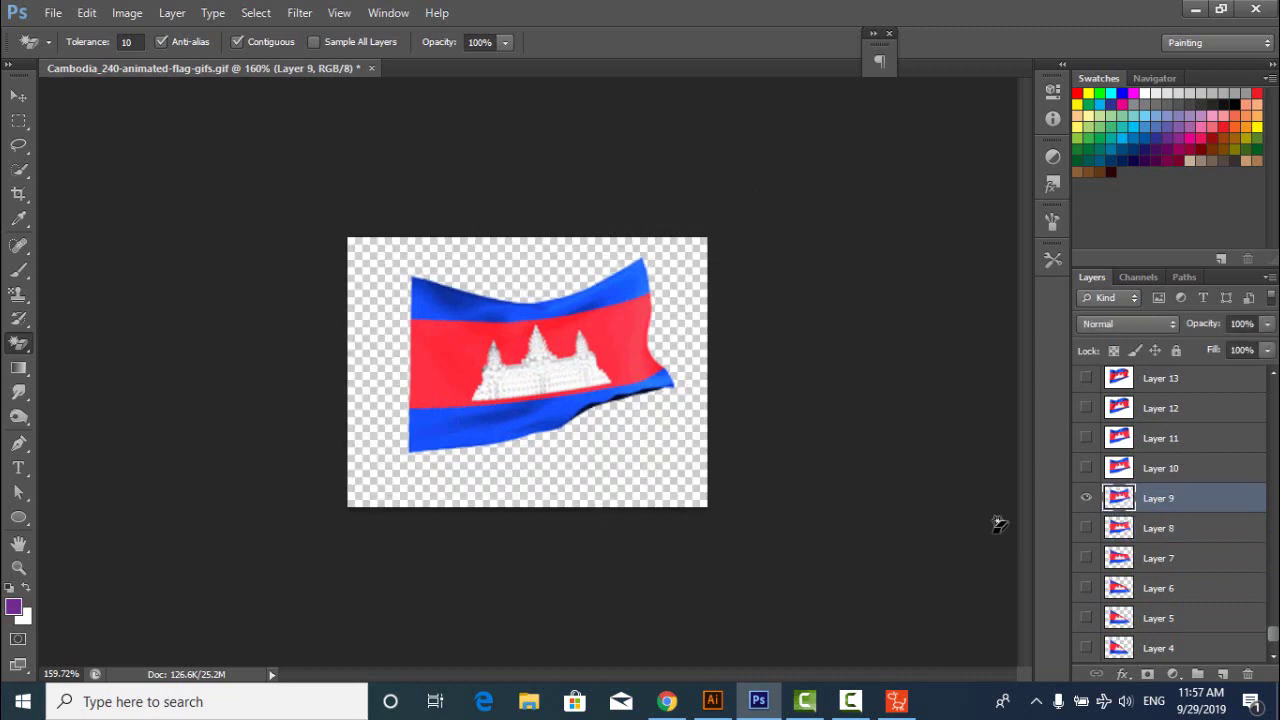
# - Hide Layer 9, show and select Layer 10, and erase its white background with the Magic Eraser
pyautogui.click(1087, 469)
pyautogui.click(1086, 498)
pyautogui.click(640, 436)
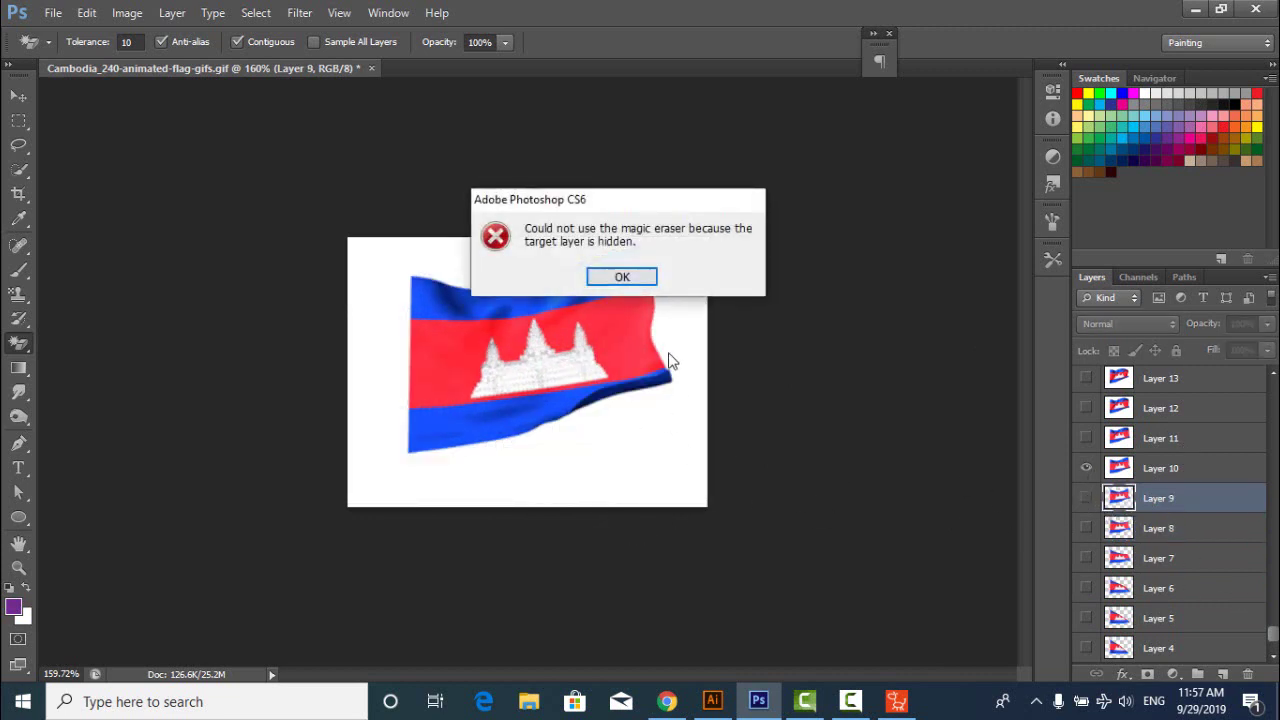
pyautogui.click(623, 274)
pyautogui.click(1160, 470)
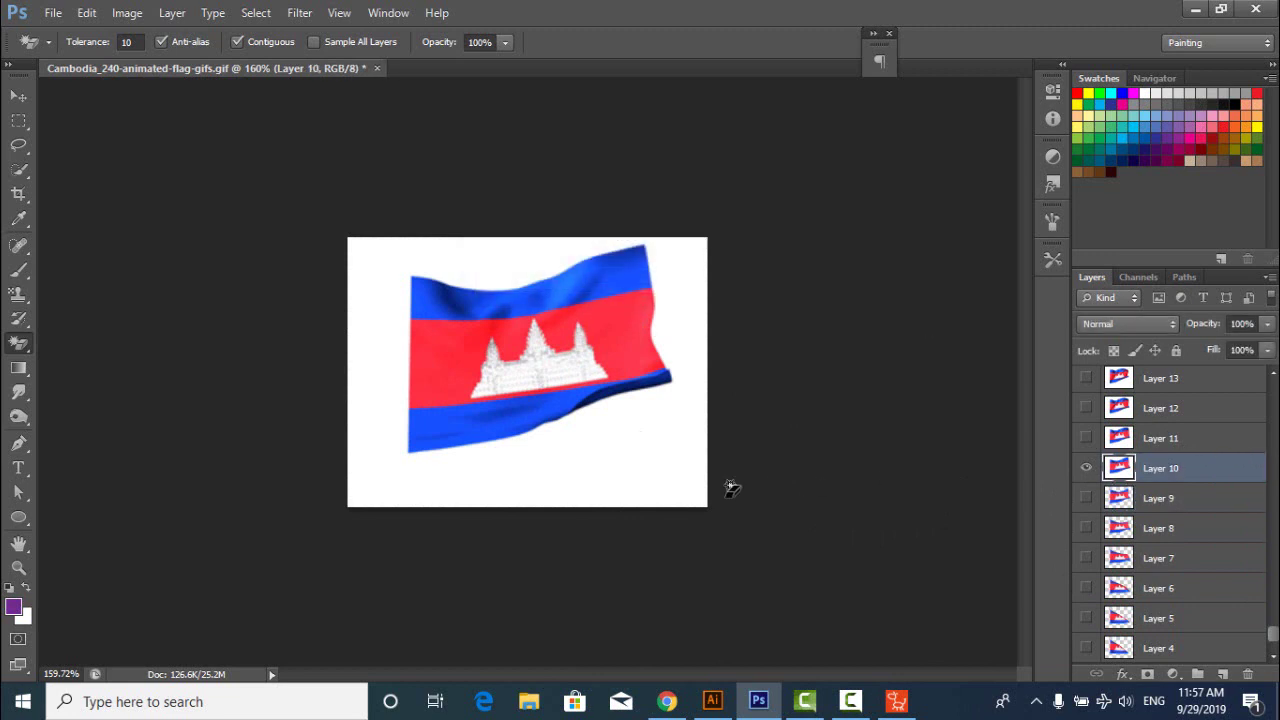
pyautogui.click(618, 463)
# - Hide Layer 10, show and select Layer 11, and erase its white background with the Magic Eraser
pyautogui.click(1197, 440)
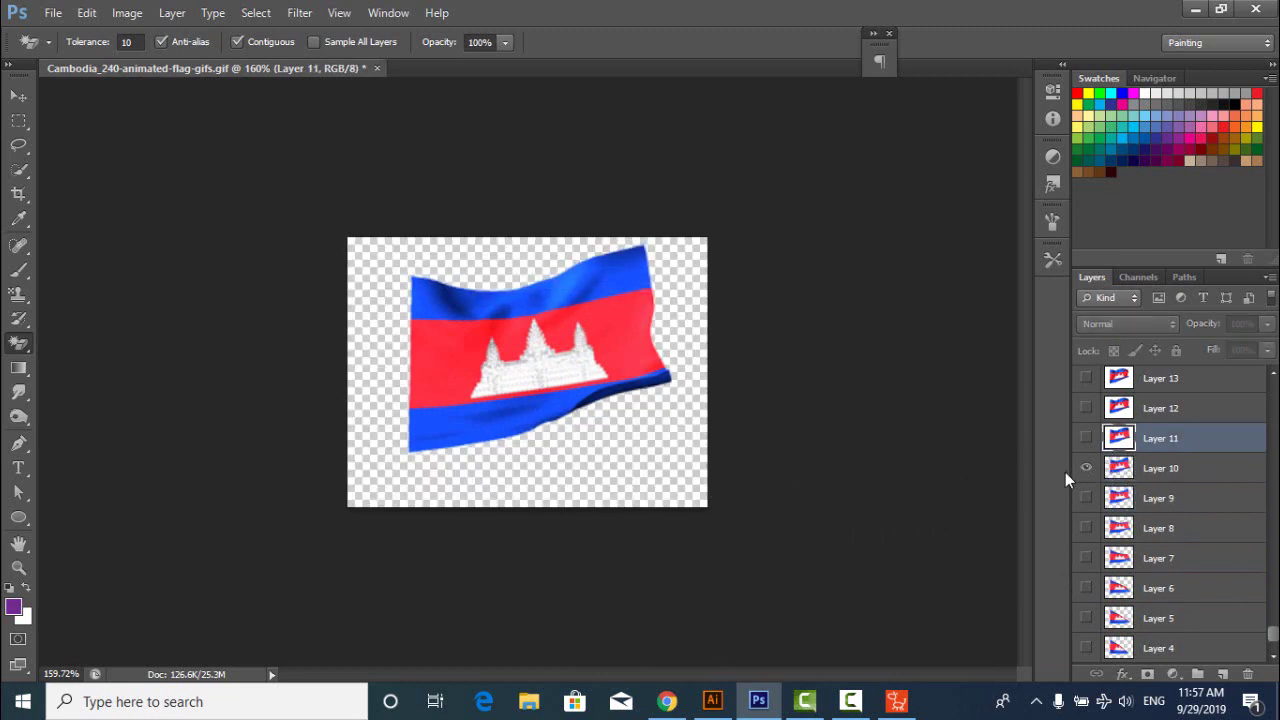
pyautogui.click(1086, 438)
pyautogui.scroll(5, 1140, 530)
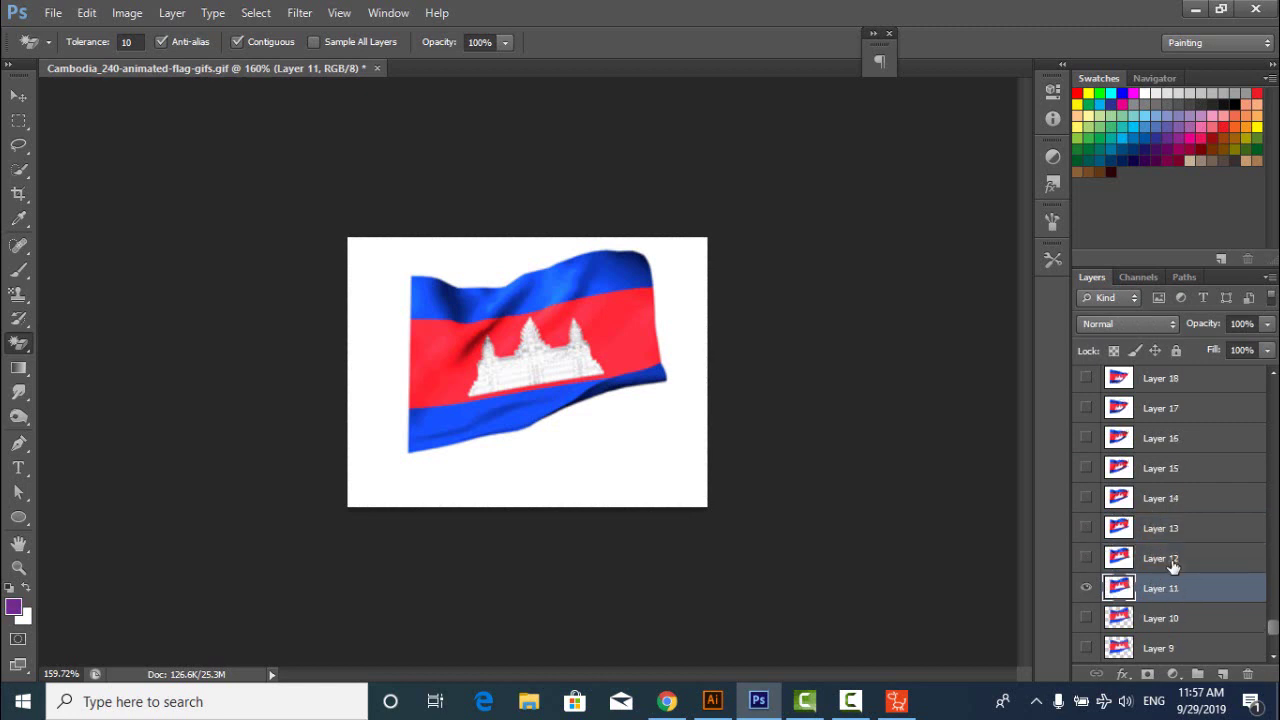
pyautogui.click(606, 460)
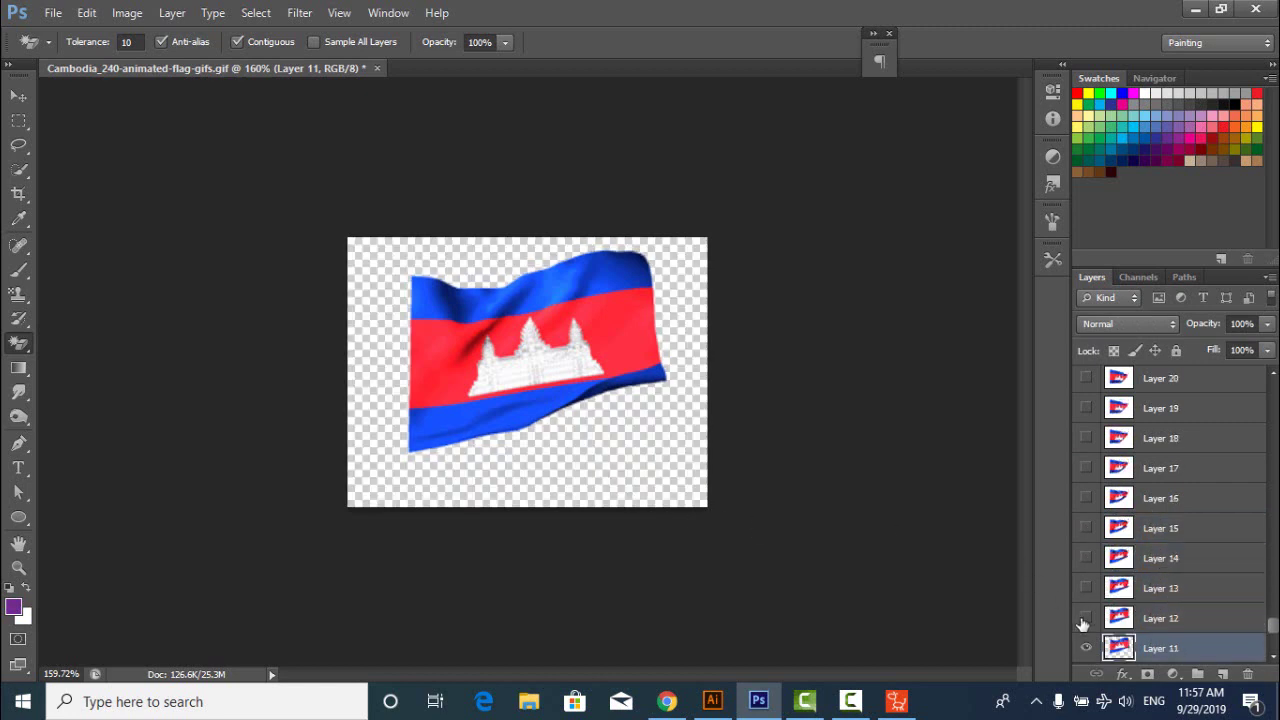
# - Hide Layer 11, show and select Layer 12, and erase its white background with the Magic Eraser
pyautogui.click(1086, 618)
pyautogui.click(1086, 648)
pyautogui.click(1136, 614)
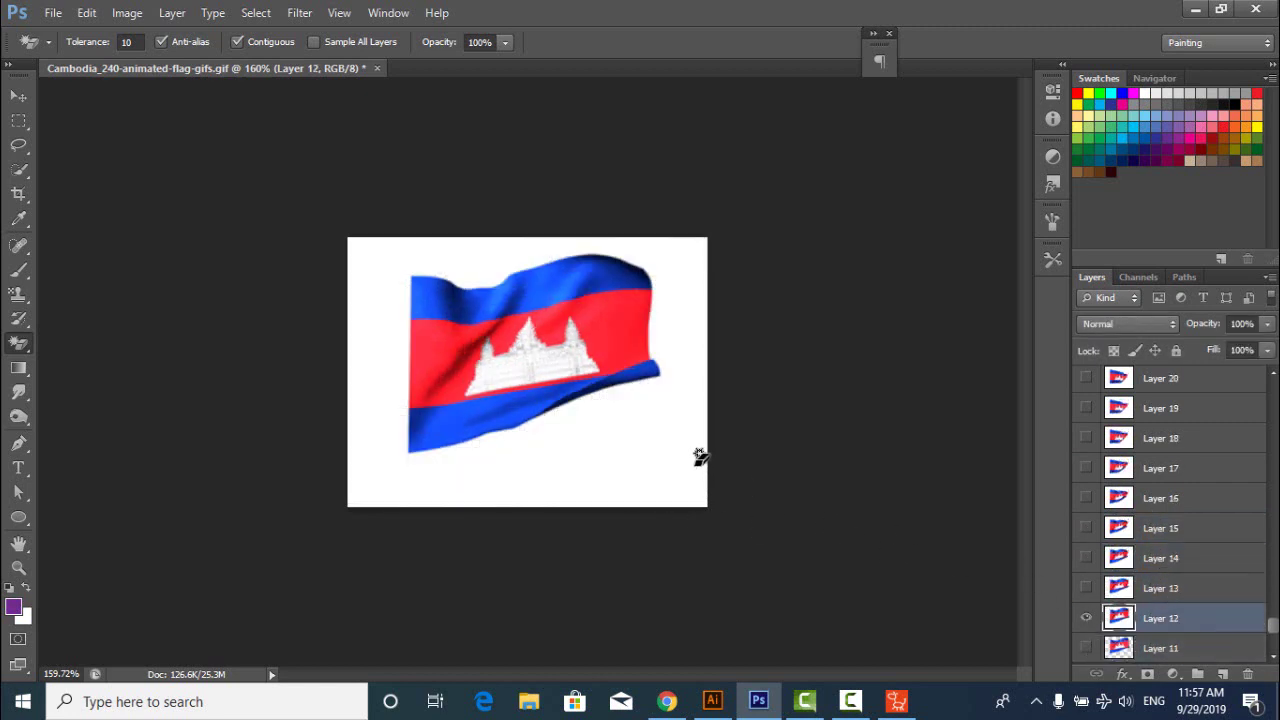
pyautogui.click(688, 443)
# - Hide Layer 12, show and select Layer 13, and erase its white background with the Magic Eraser
pyautogui.click(1086, 588)
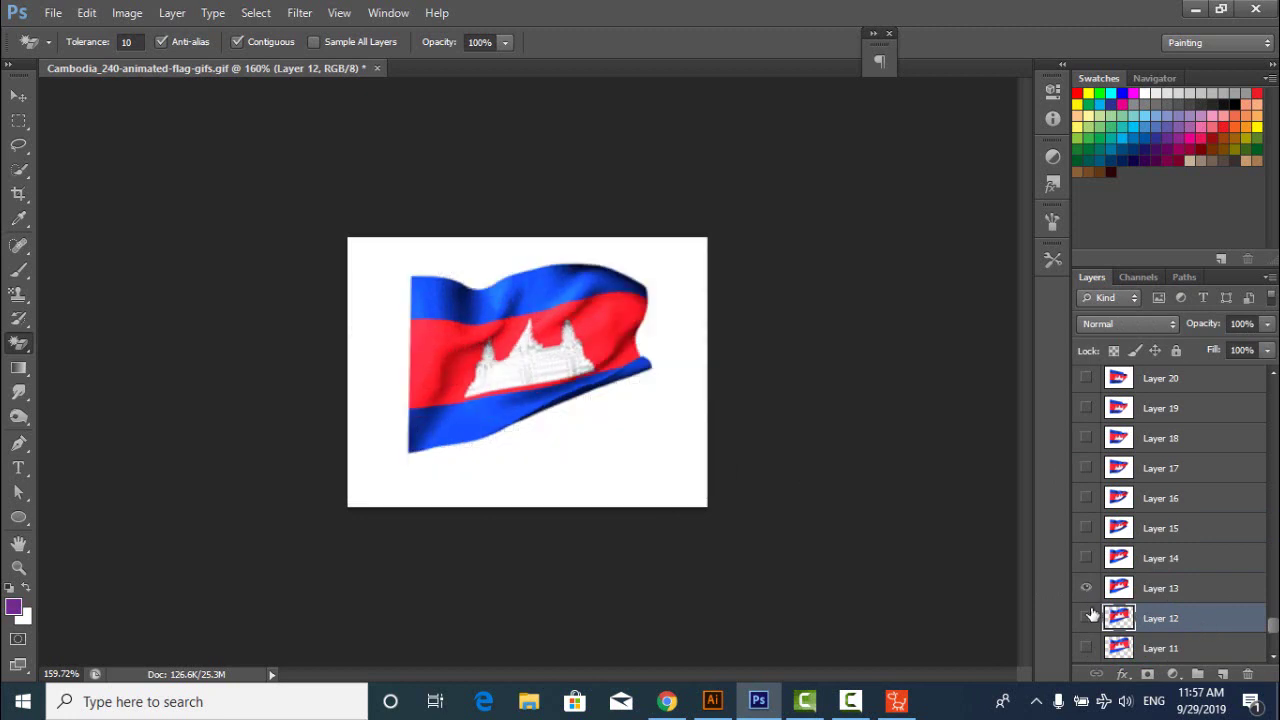
pyautogui.click(1086, 618)
pyautogui.click(1160, 588)
pyautogui.click(624, 443)
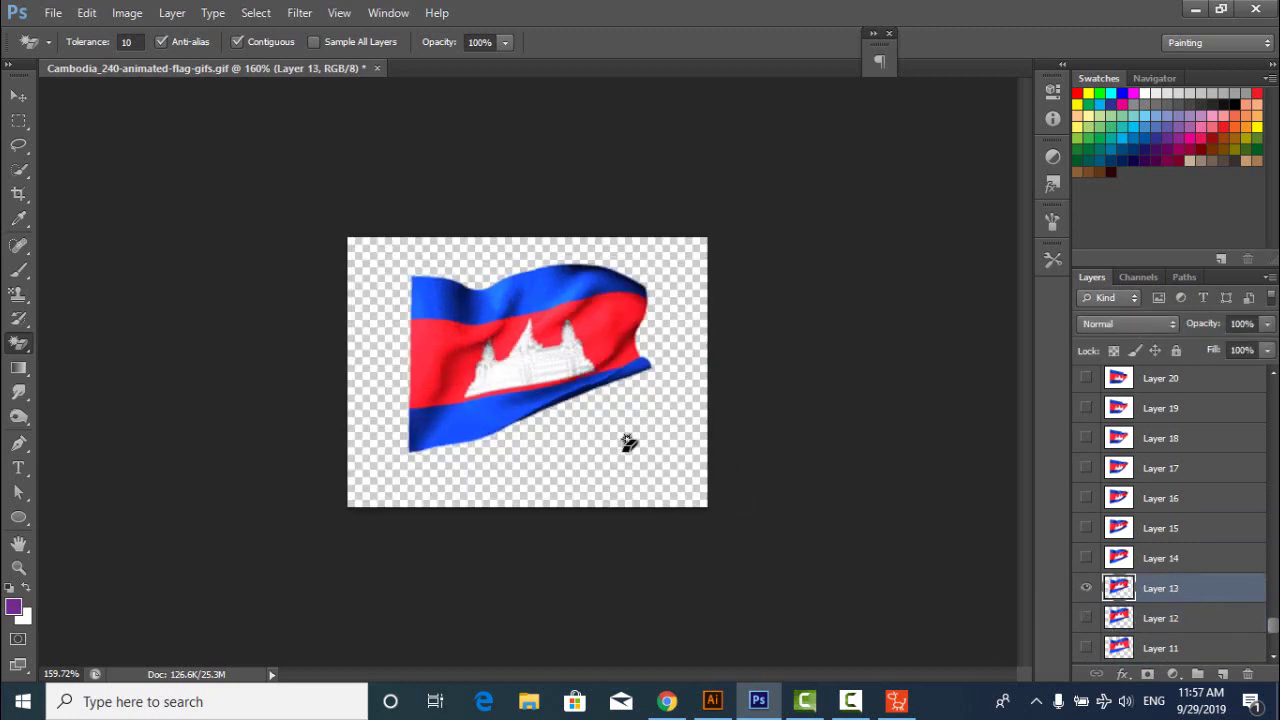
# - Hide Layer 13, show and select Layer 14, and erase its white background with the Magic Eraser
pyautogui.click(1086, 558)
pyautogui.click(1086, 588)
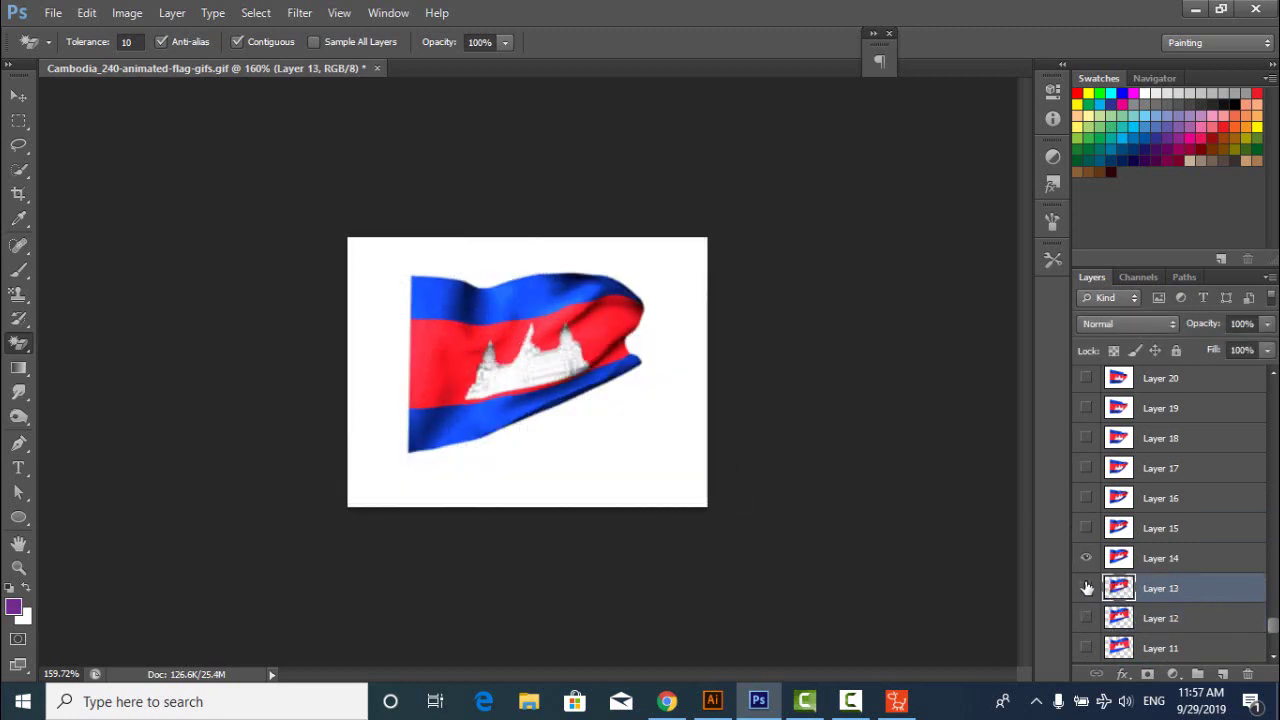
pyautogui.click(1158, 562)
pyautogui.click(604, 479)
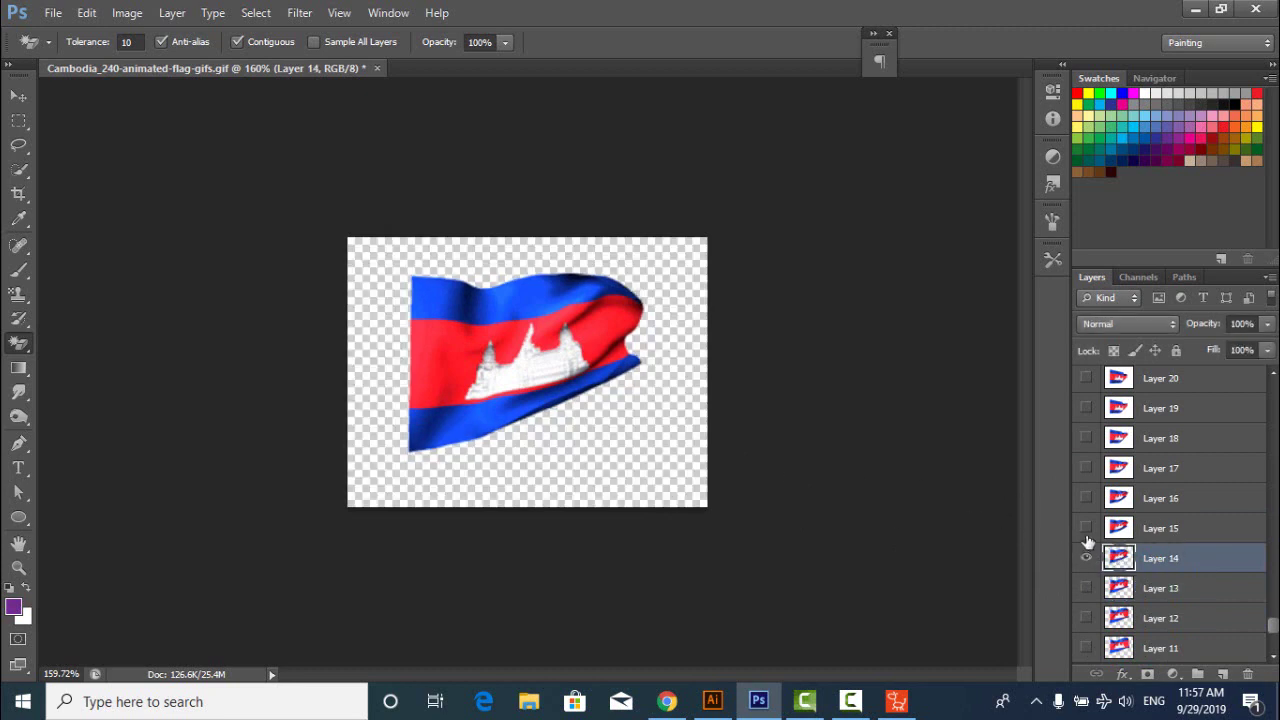
# - Hide Layer 14, show and select Layer 15, and erase its white background with the Magic Eraser
pyautogui.click(1206, 530)
pyautogui.click(1086, 557)
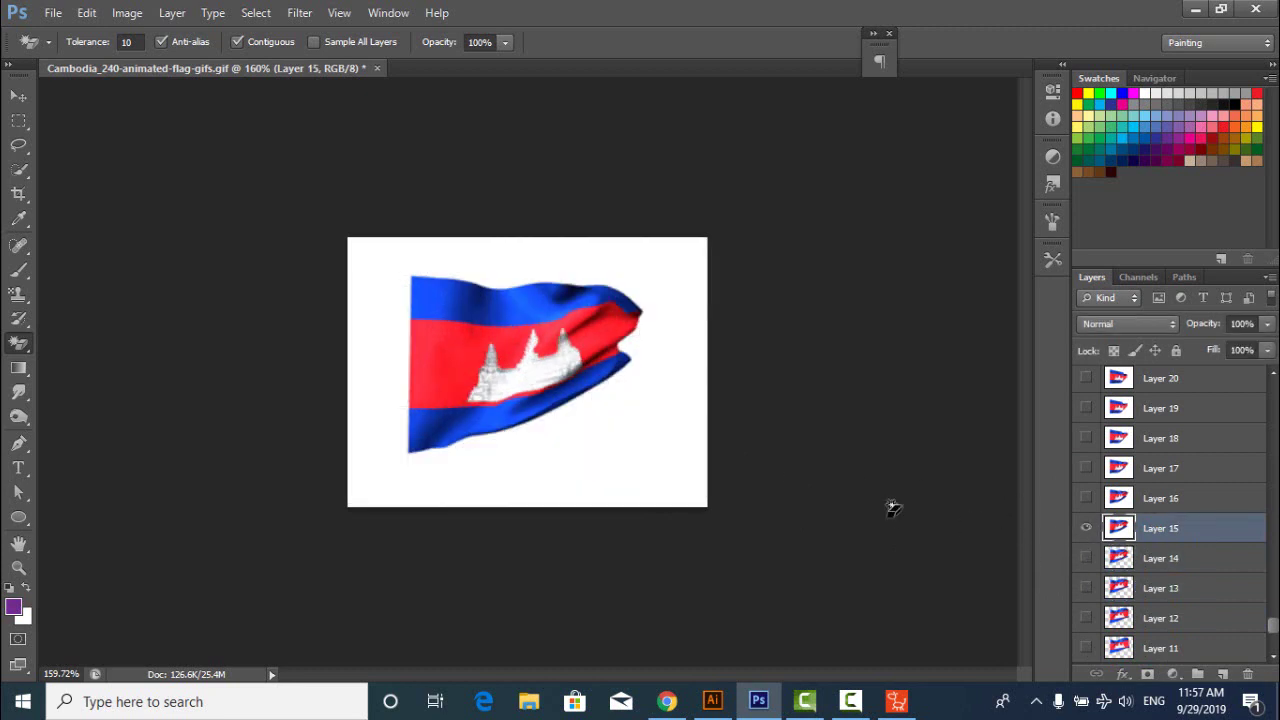
pyautogui.click(672, 427)
# - Show and select Layer 16, and erase its white background with the Magic Eraser
pyautogui.scroll(3, 1234, 595)
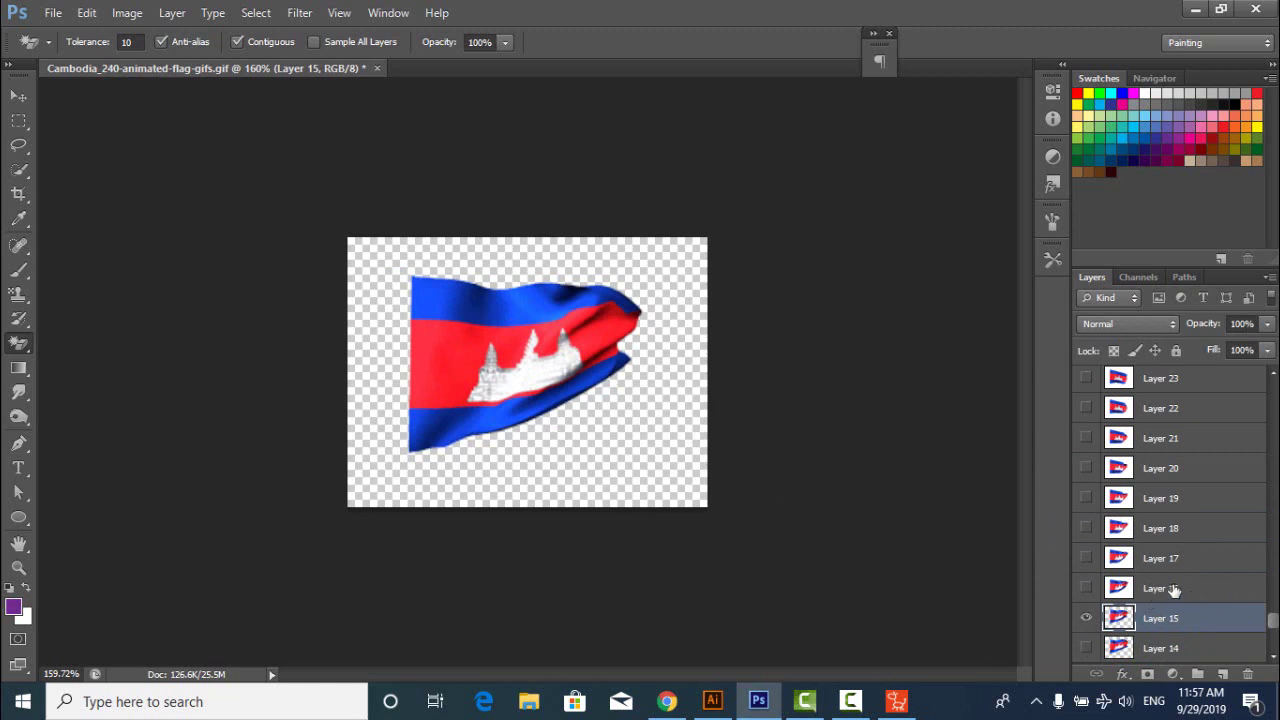
pyautogui.click(1173, 590)
pyautogui.click(1086, 588)
pyautogui.click(652, 435)
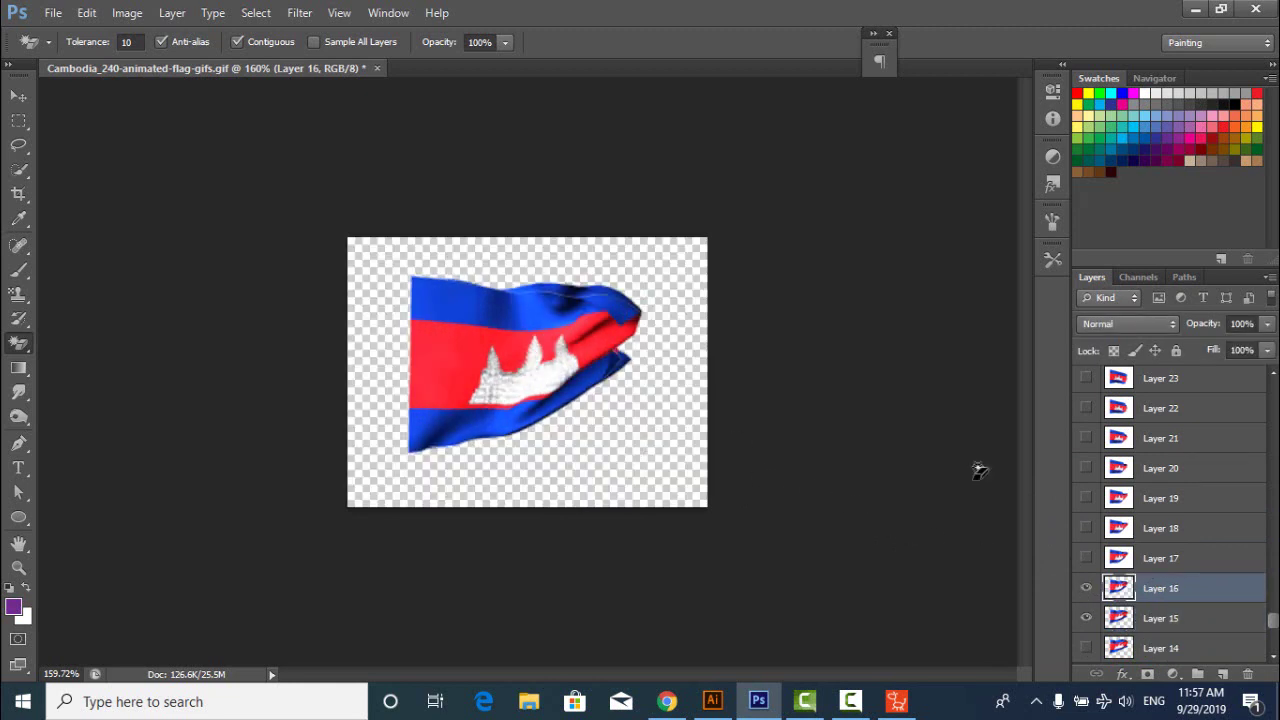
# - Show and select Layer 17, and erase its white background with the Magic Eraser
pyautogui.click(1173, 560)
pyautogui.click(1086, 558)
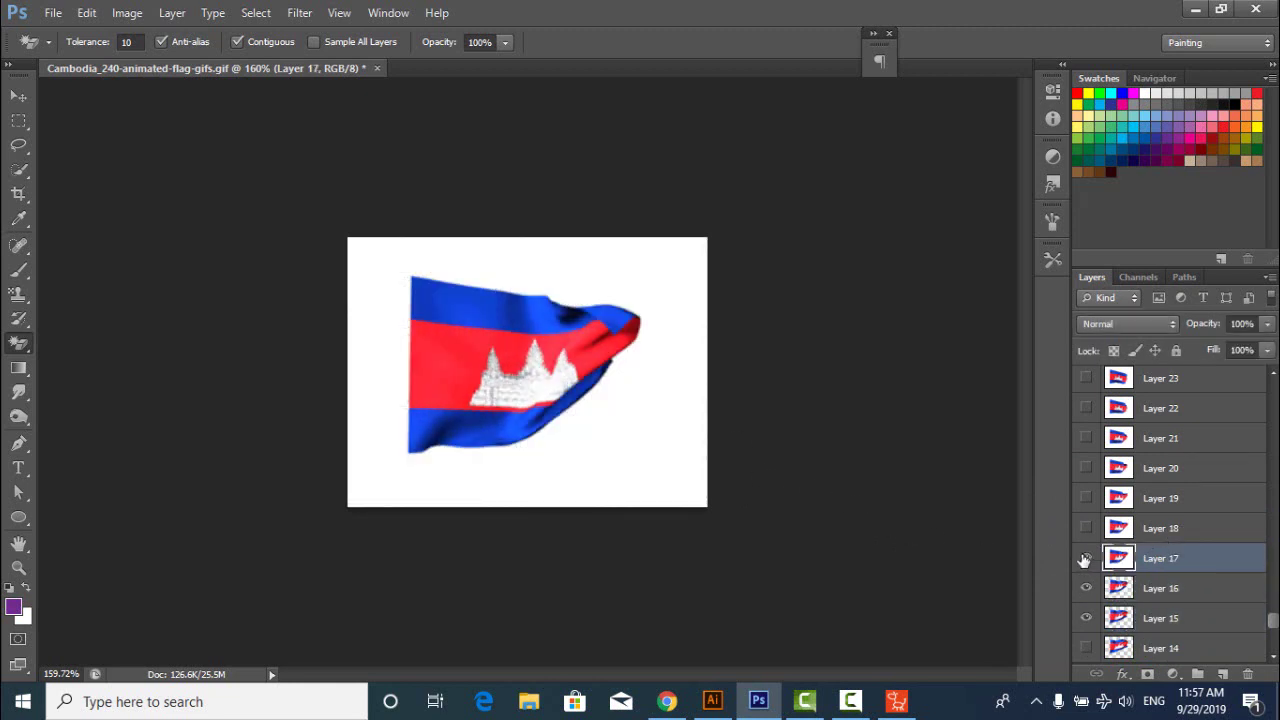
pyautogui.click(664, 443)
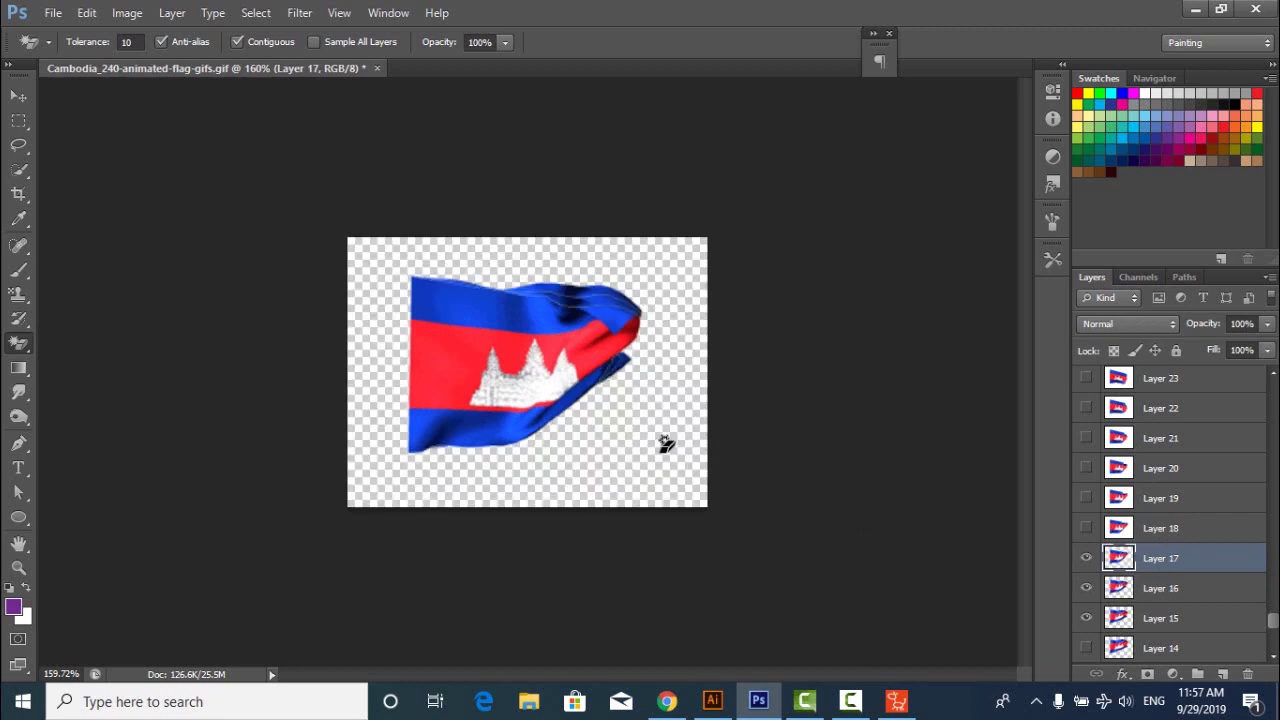
# - Show and select Layer 18, and erase its white background with the Magic Eraser
pyautogui.click(1086, 530)
pyautogui.click(1112, 527)
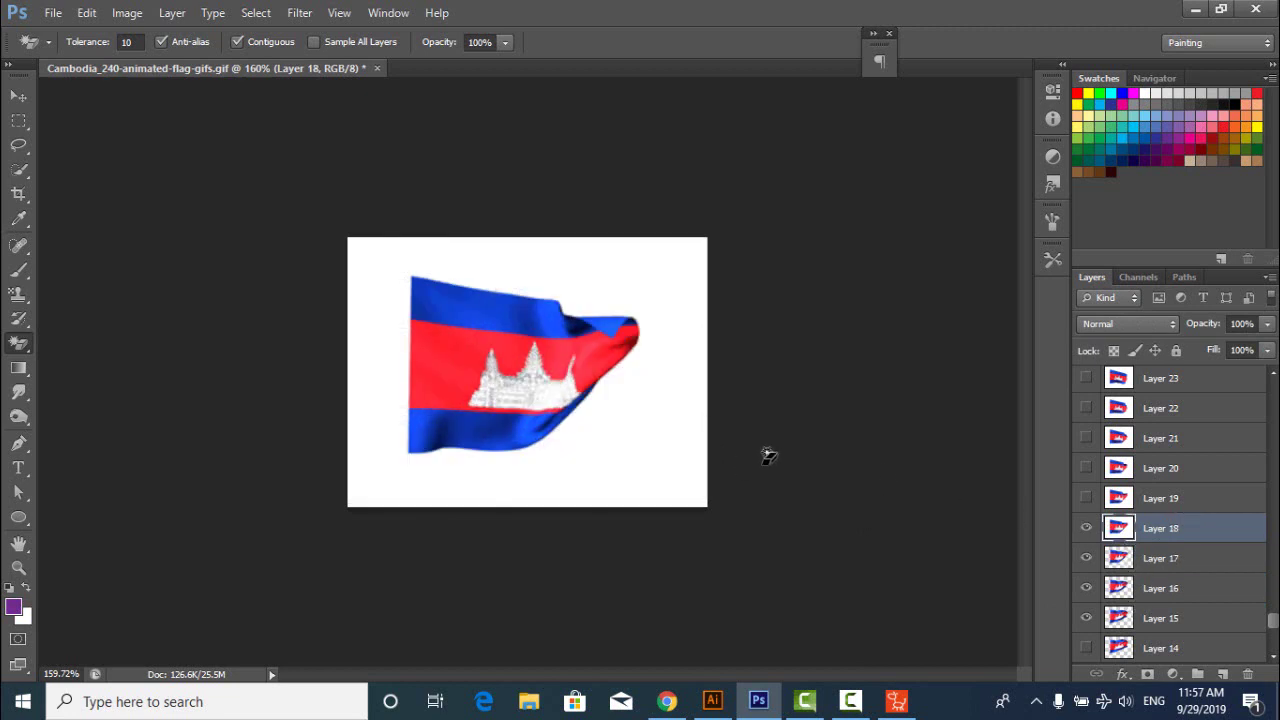
pyautogui.click(658, 431)
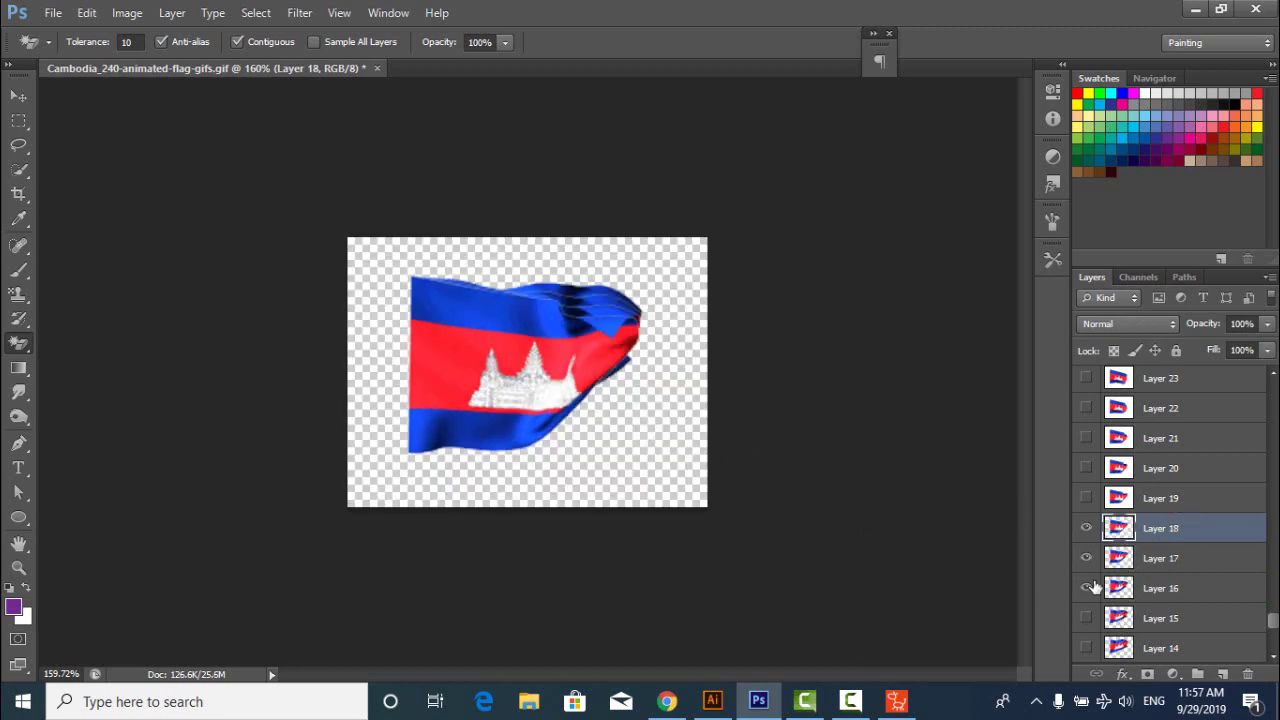
# - Hide Layers 16 and 17, show and select Layer 19, and erase its white background with the Magic Eraser
pyautogui.click(1086, 588)
pyautogui.click(1086, 558)
pyautogui.click(1086, 498)
pyautogui.click(1151, 500)
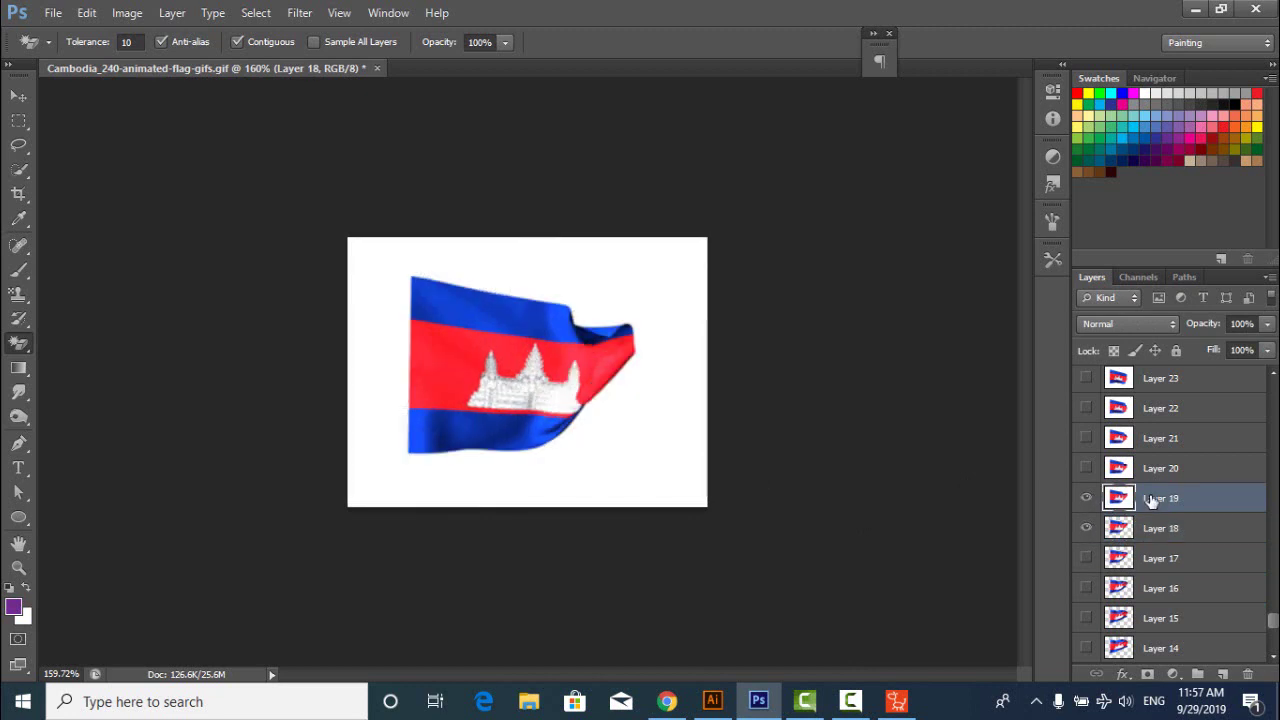
pyautogui.click(630, 444)
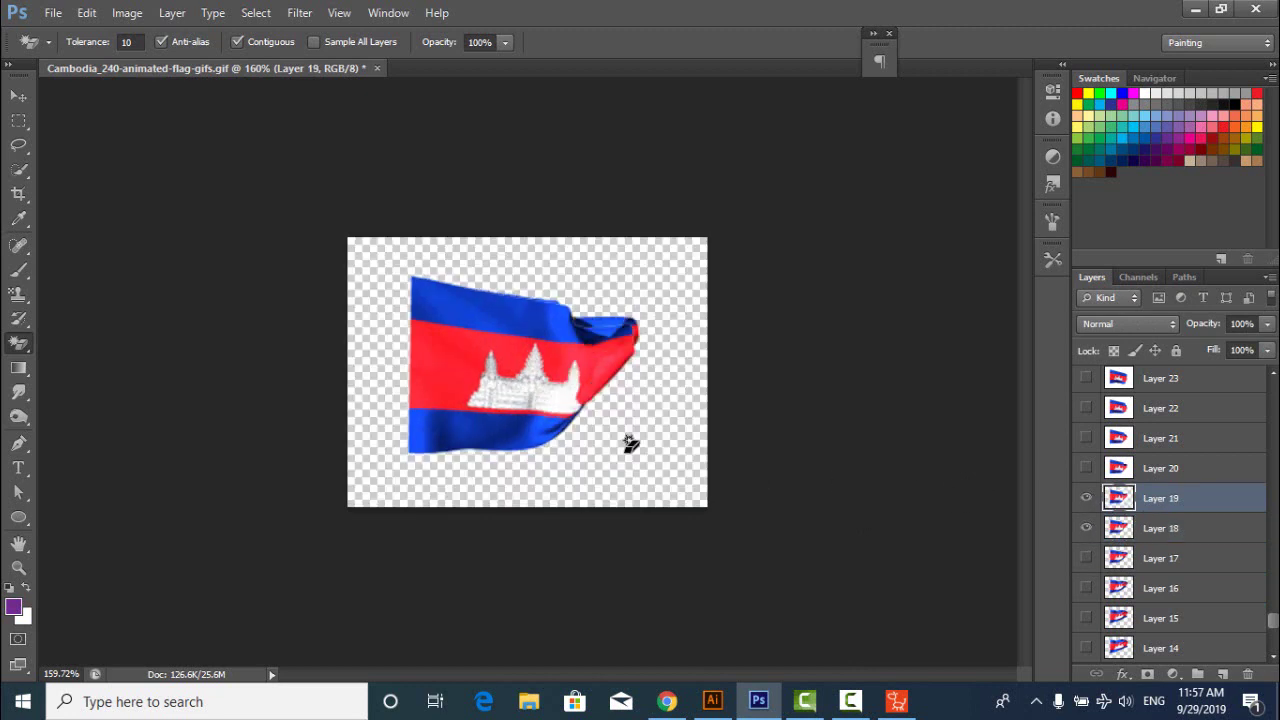
# - Hide Layers 18 and 19, show and select Layer 20, and erase its white background with the Magic Eraser
pyautogui.click(1086, 468)
pyautogui.click(1122, 469)
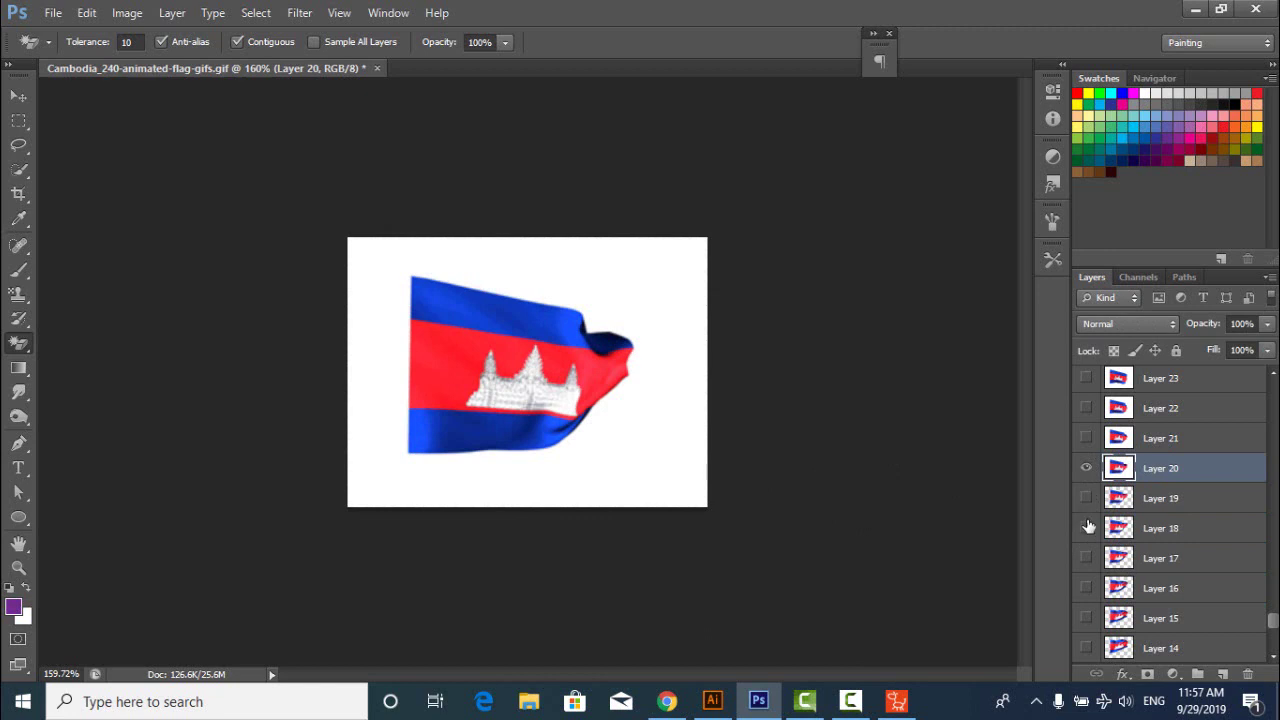
pyautogui.click(671, 443)
# - Show and select Layer 21, and erase its white background with the Magic Eraser
pyautogui.scroll(1, 1192, 518)
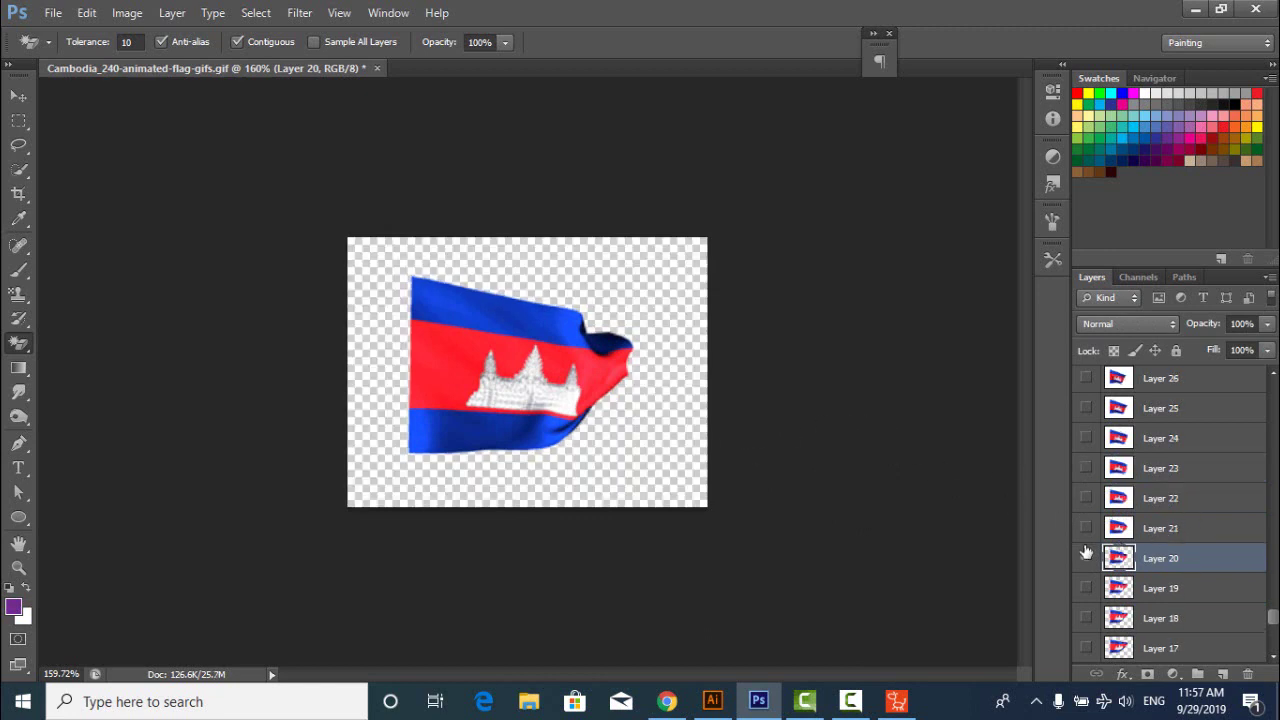
pyautogui.click(1118, 528)
pyautogui.click(688, 423)
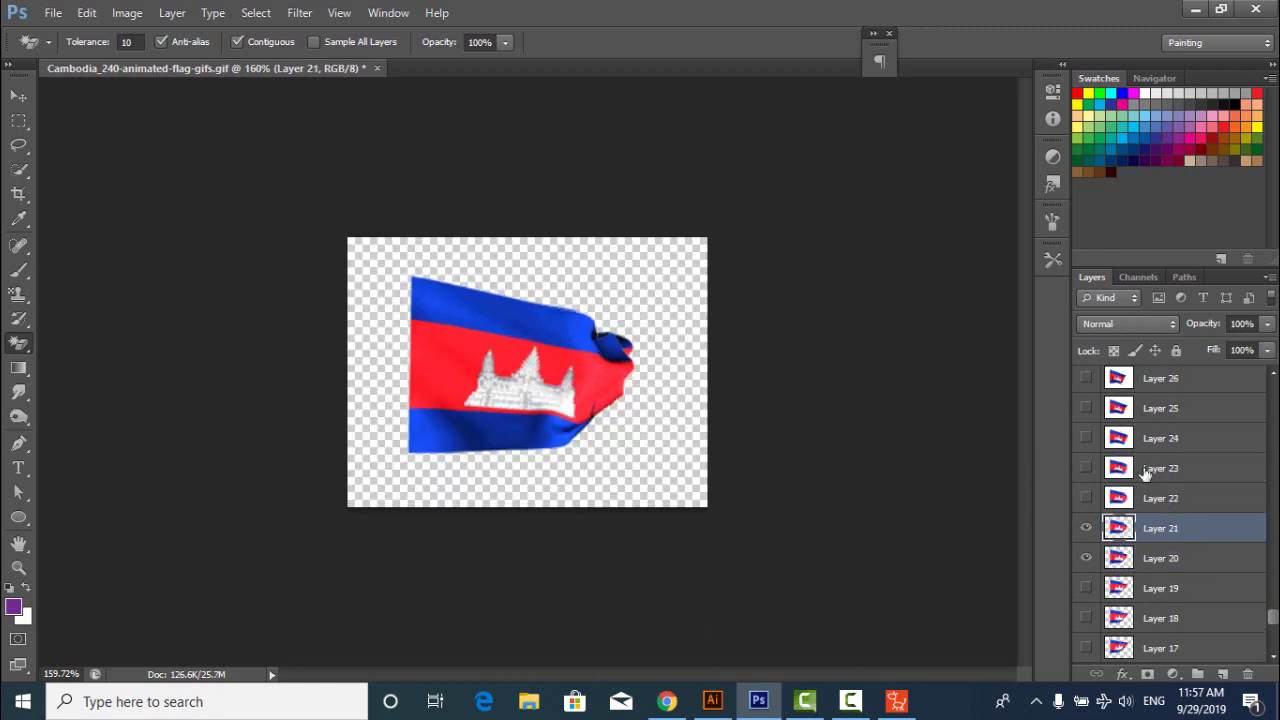
# - Show and select Layer 22, and erase its white background with the Magic Eraser
pyautogui.click(1177, 500)
pyautogui.click(1086, 498)
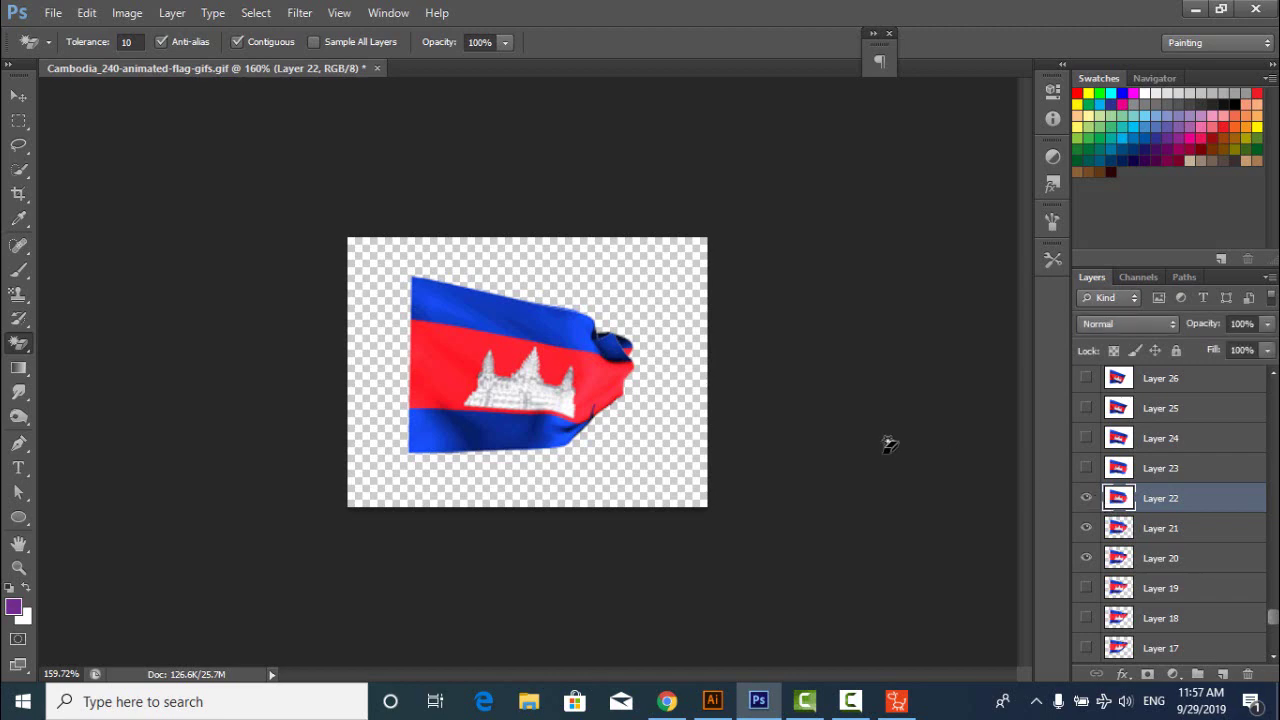
pyautogui.click(660, 434)
# - Show and select Layer 23, and erase its white background with the Magic Eraser
pyautogui.click(1086, 468)
pyautogui.click(1165, 470)
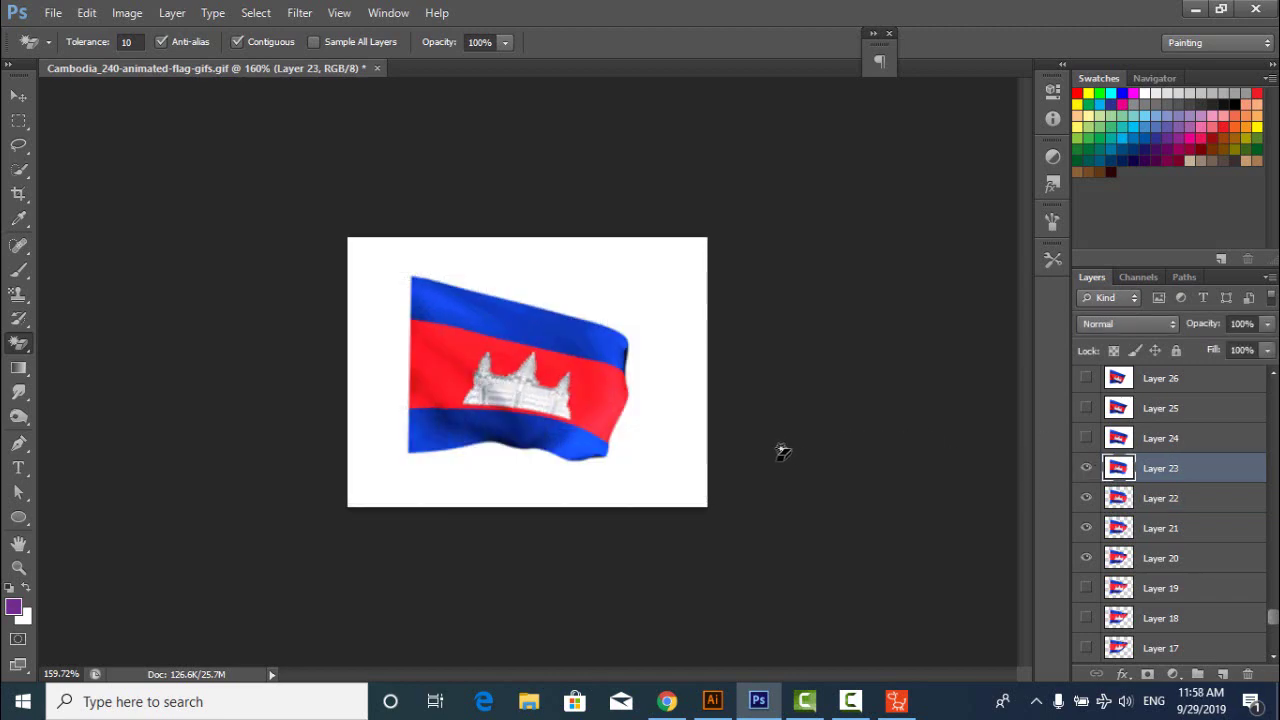
pyautogui.click(688, 449)
# - Show and select Layer 24, and erase its white background with the Magic Eraser
pyautogui.click(1185, 440)
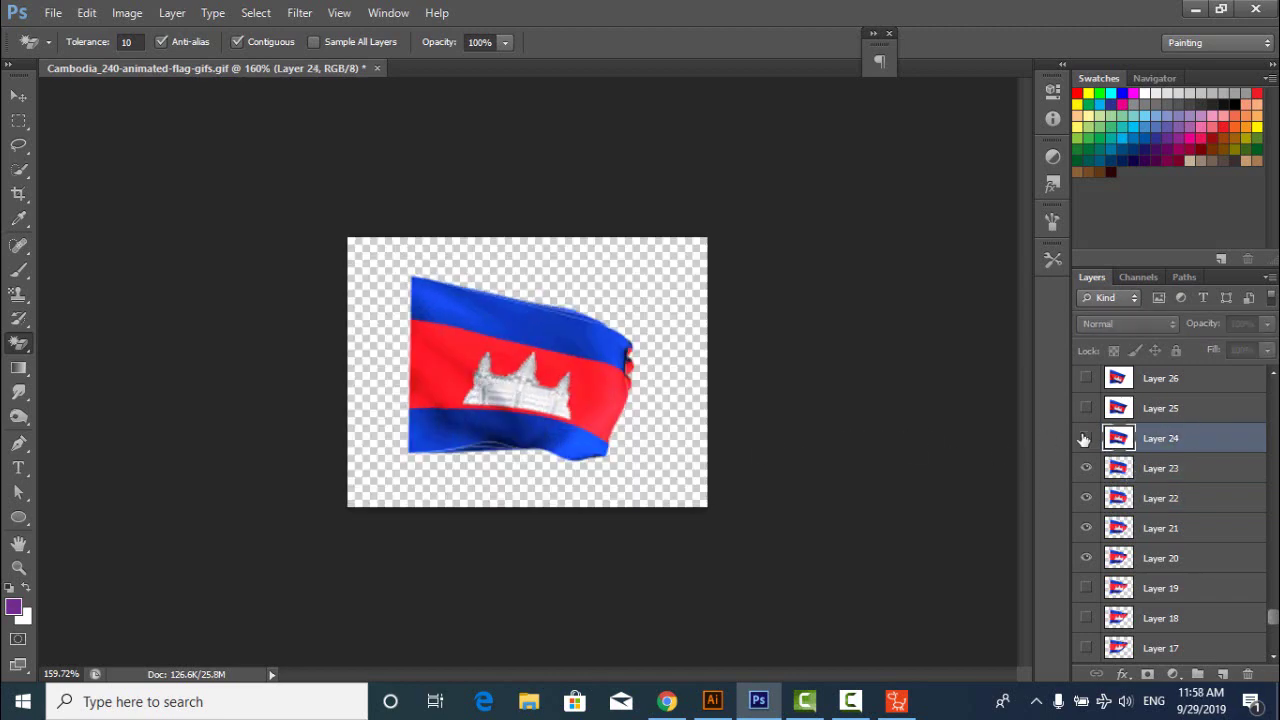
pyautogui.click(1086, 438)
pyautogui.click(705, 392)
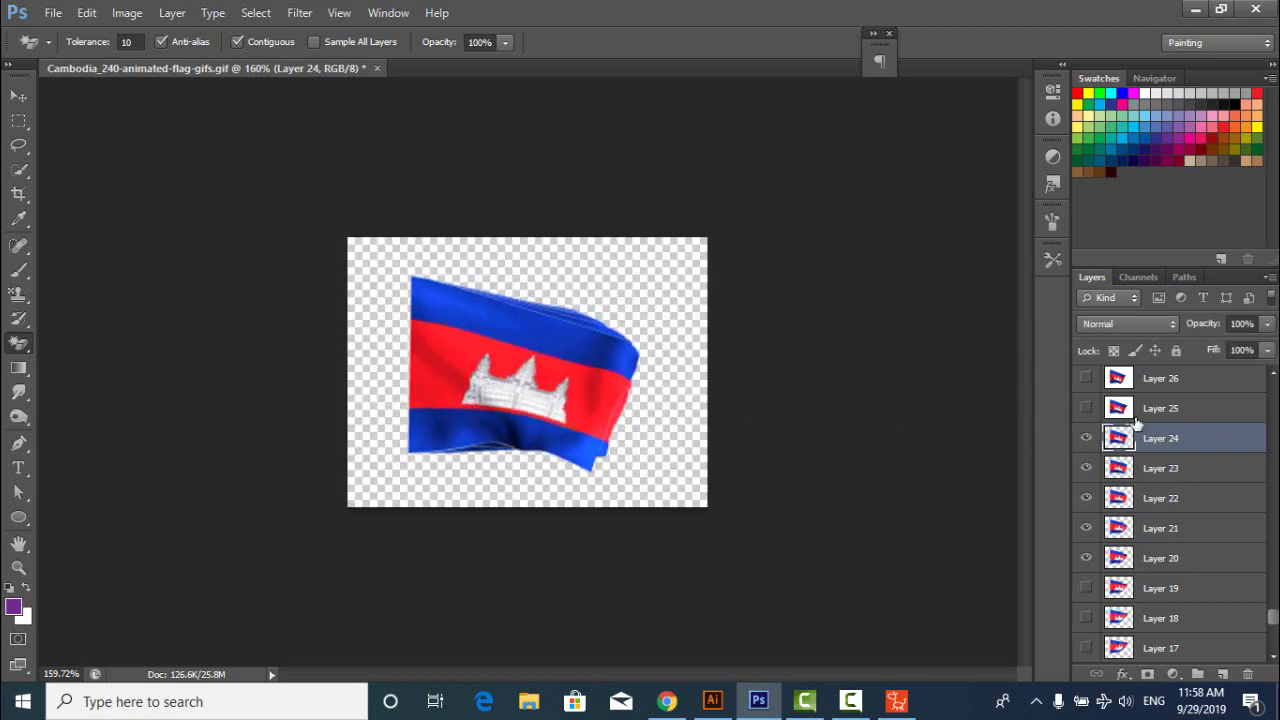
# - Show and select Layer 25, and erase its white background with the Magic Eraser
pyautogui.click(1127, 409)
pyautogui.click(1086, 408)
pyautogui.click(678, 456)
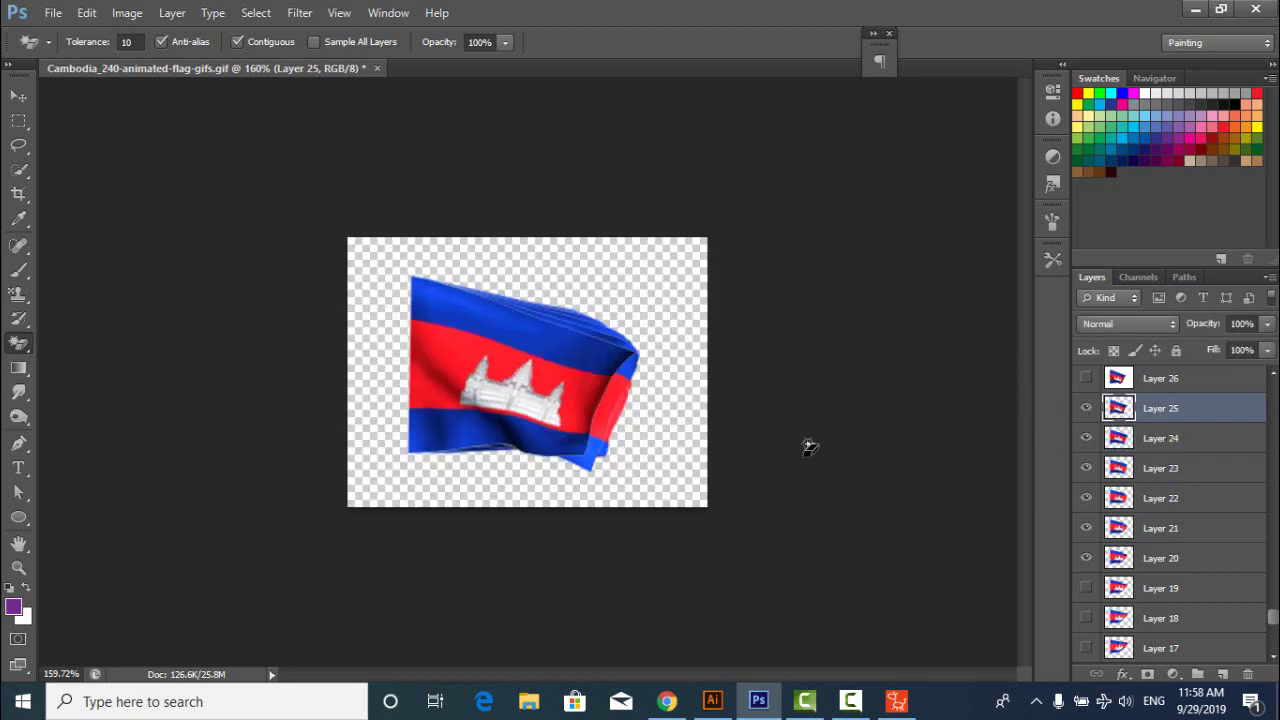
# - Show and select Layer 26, and erase its white background with the Magic Eraser
pyautogui.click(1183, 382)
pyautogui.click(1086, 379)
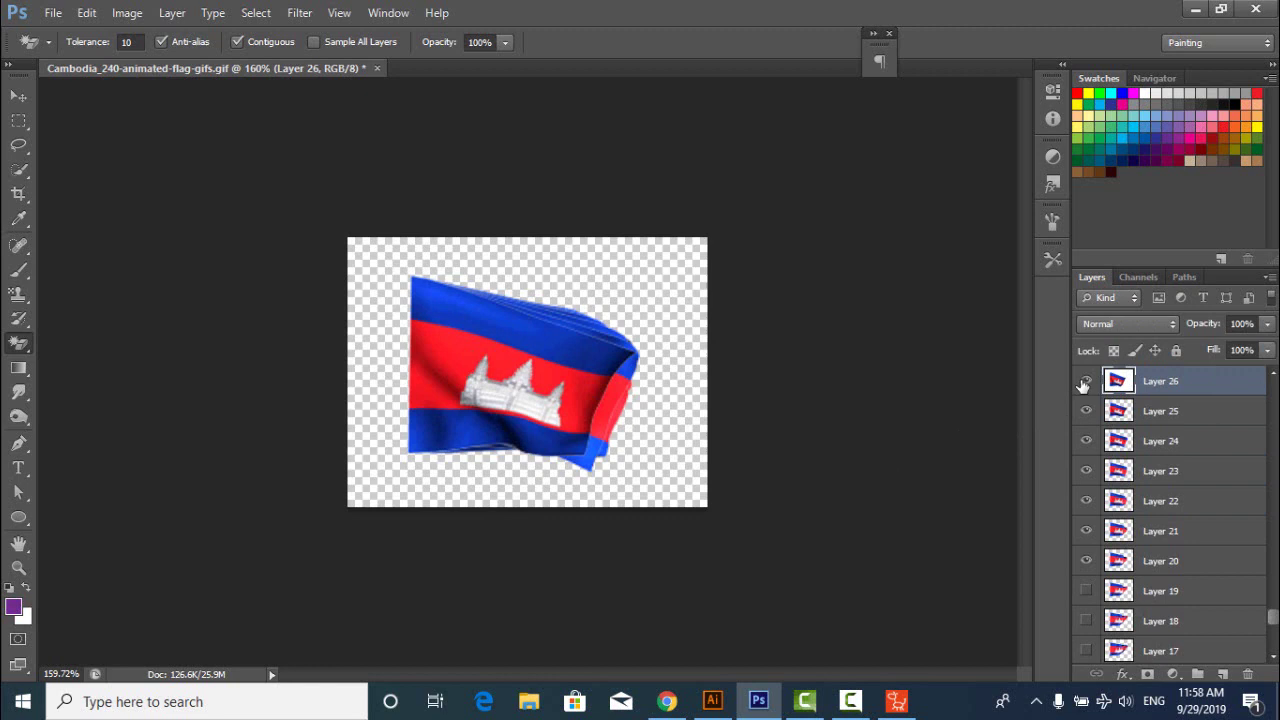
pyautogui.click(688, 438)
# - Hide Layers 20 to 26, show and select Layer 27, and erase its white background with the Magic Eraser
pyautogui.moveTo(1087, 532); pyautogui.dragTo(1090, 415)
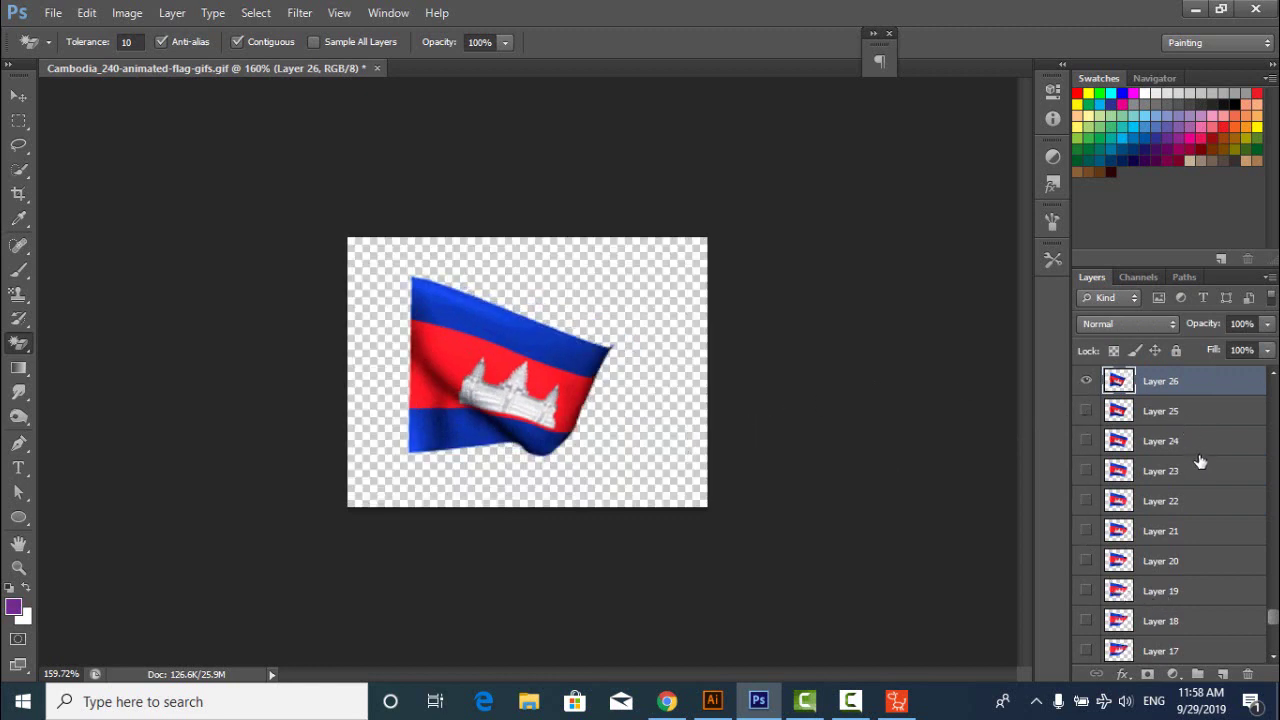
pyautogui.scroll(5, 1220, 531)
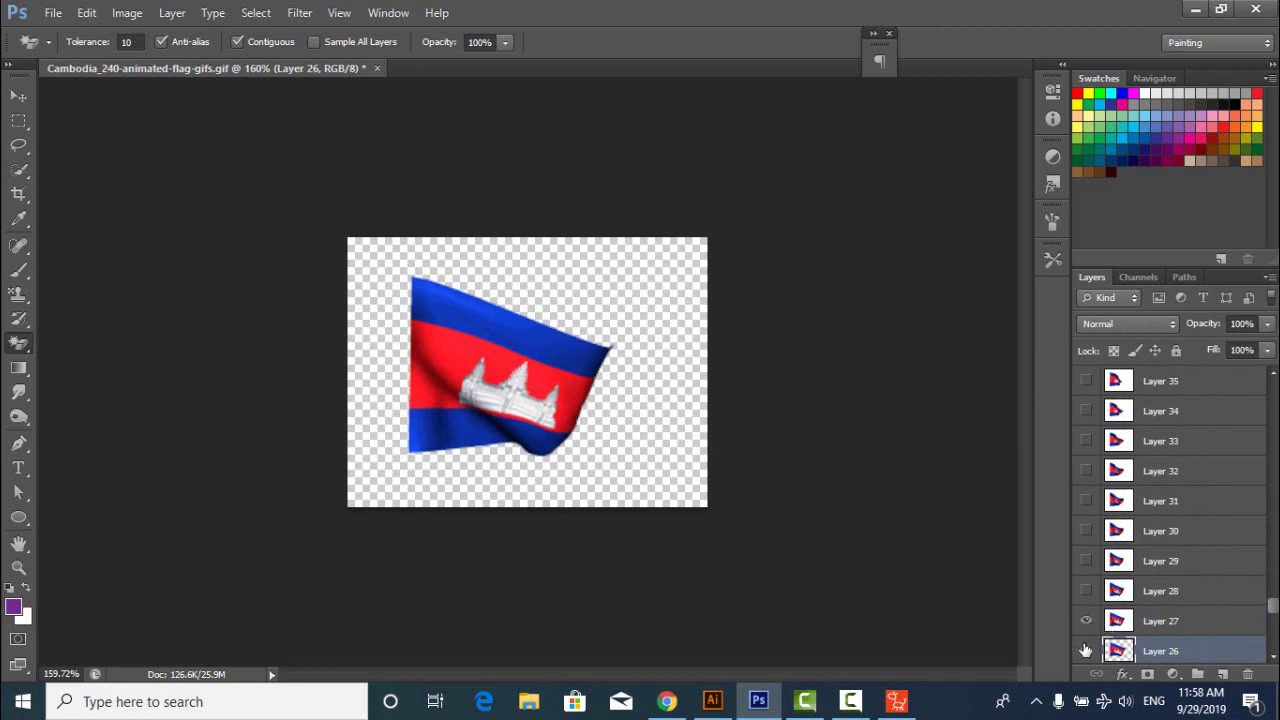
pyautogui.click(1086, 650)
pyautogui.click(1148, 620)
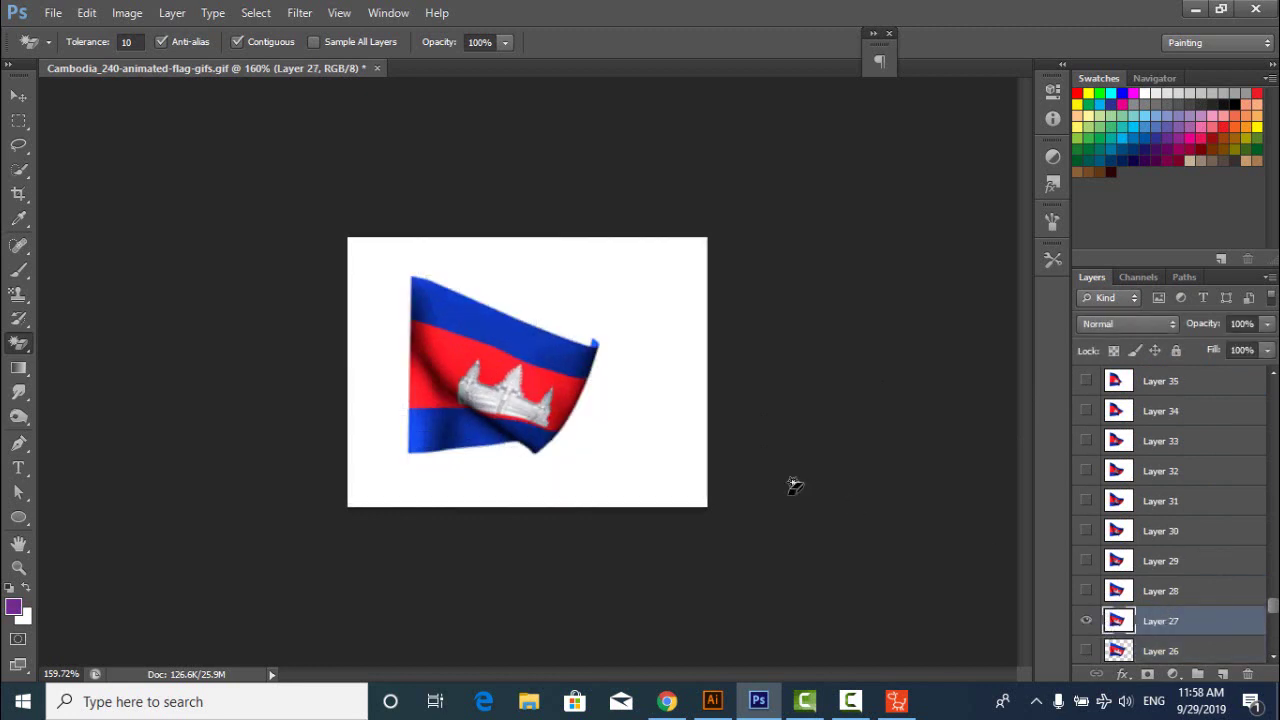
pyautogui.click(645, 428)
# - Show and select Layer 28 and Layer 29 in turn, erasing each one's white background with the Magic Eraser
pyautogui.click(1165, 593)
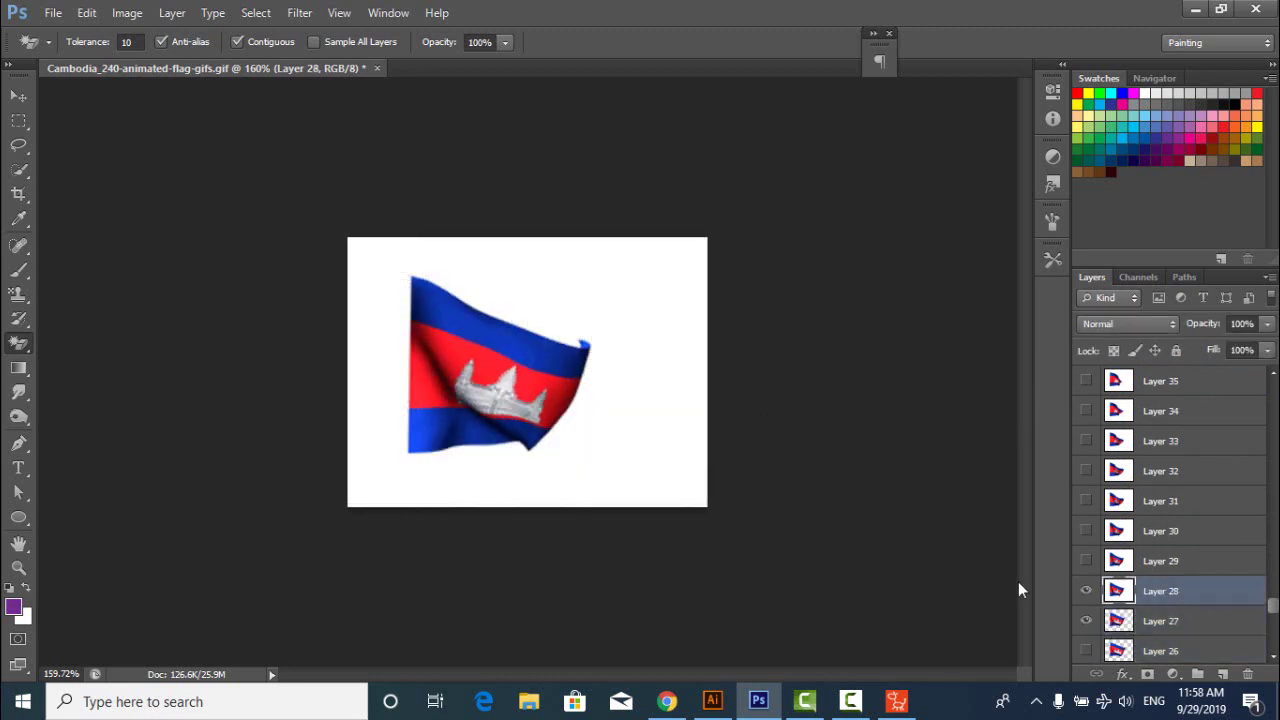
pyautogui.click(620, 451)
pyautogui.click(1086, 561)
pyautogui.click(1168, 562)
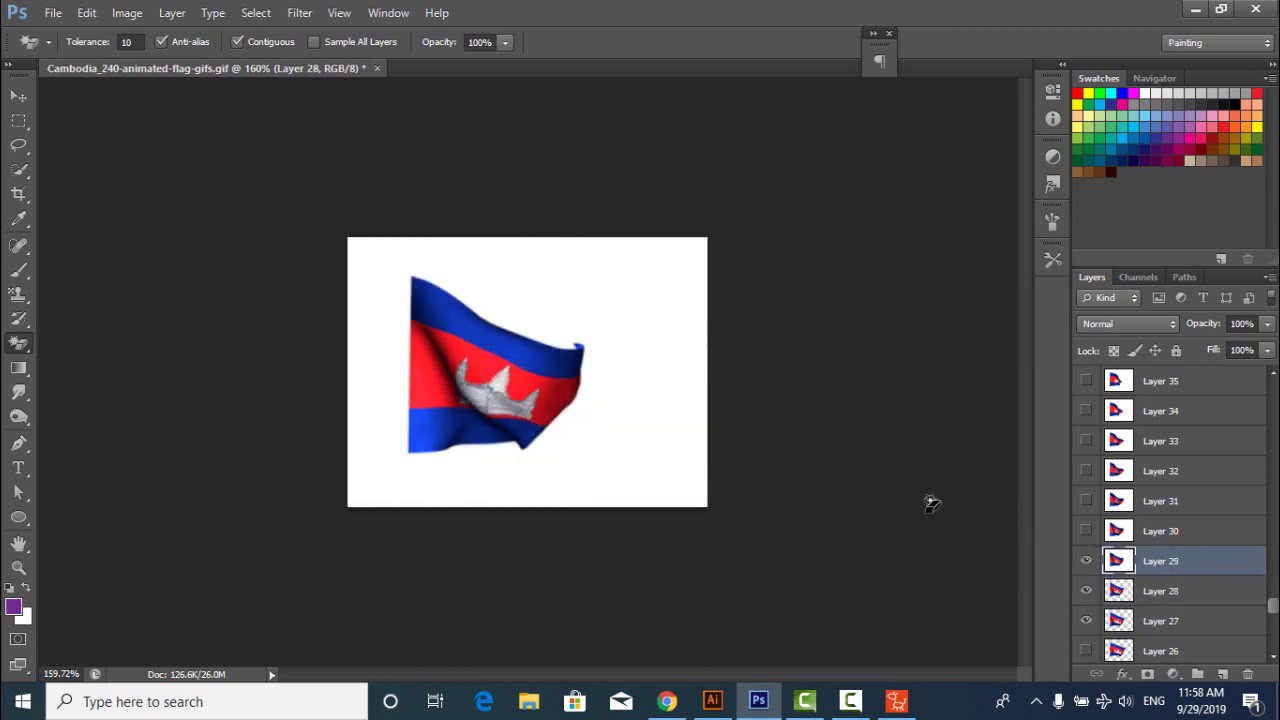
pyautogui.click(596, 412)
# - Show and select Layer 30 and Layer 31 in turn, erasing each one's white background with the Magic Eraser
pyautogui.click(1086, 531)
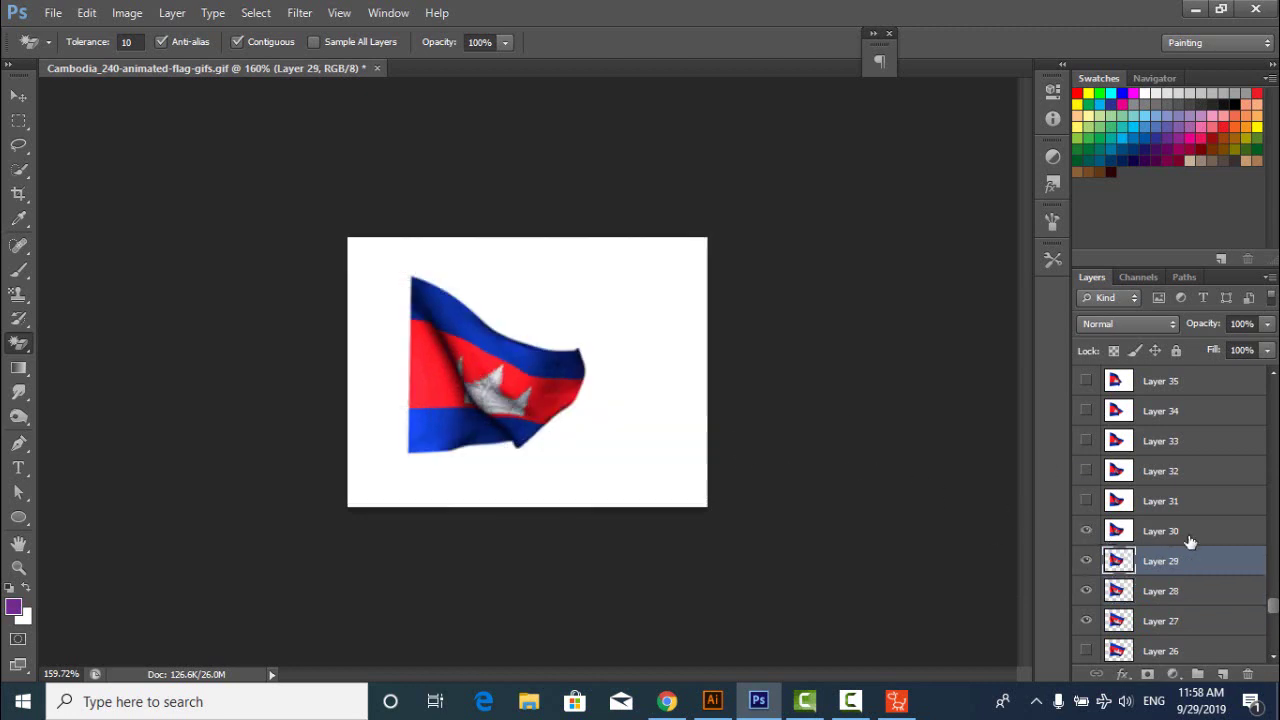
pyautogui.click(1108, 531)
pyautogui.click(674, 474)
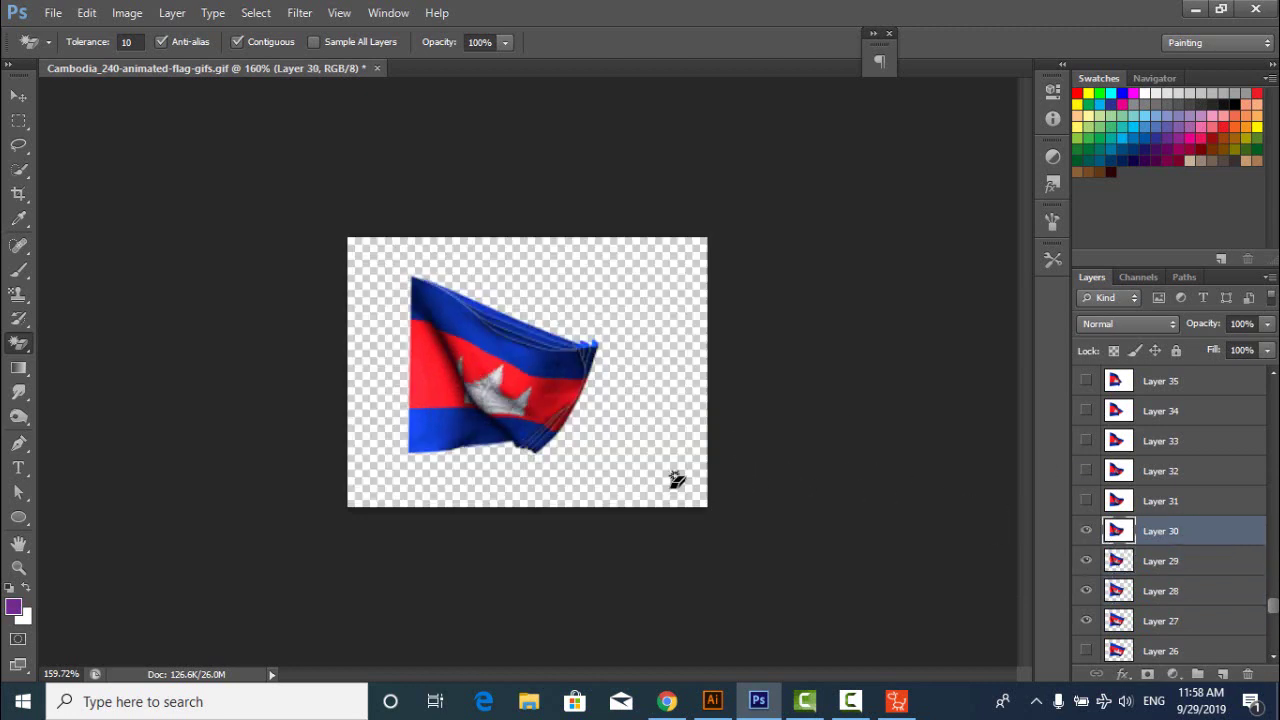
pyautogui.click(1086, 501)
pyautogui.click(1186, 505)
pyautogui.click(672, 469)
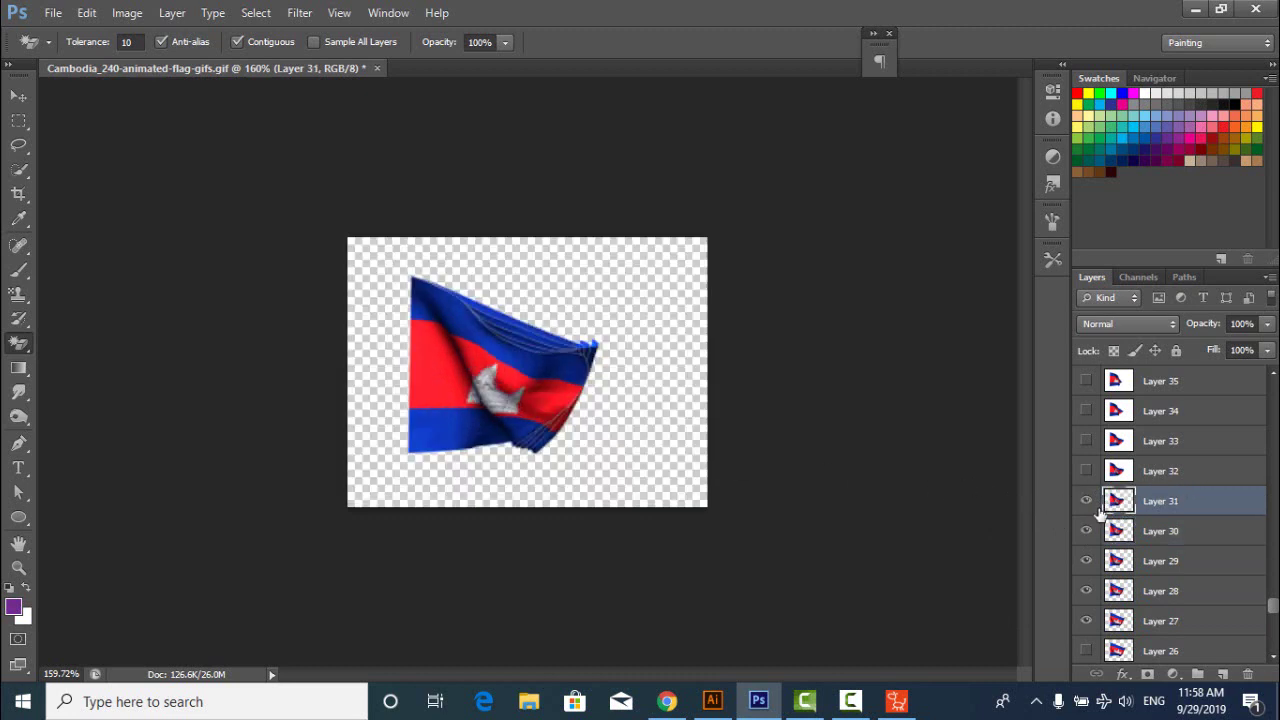
# - Show and select Layer 32 and Layer 33 in turn, erasing each one's white background with the Magic Eraser
pyautogui.click(1199, 471)
pyautogui.click(1086, 471)
pyautogui.click(666, 457)
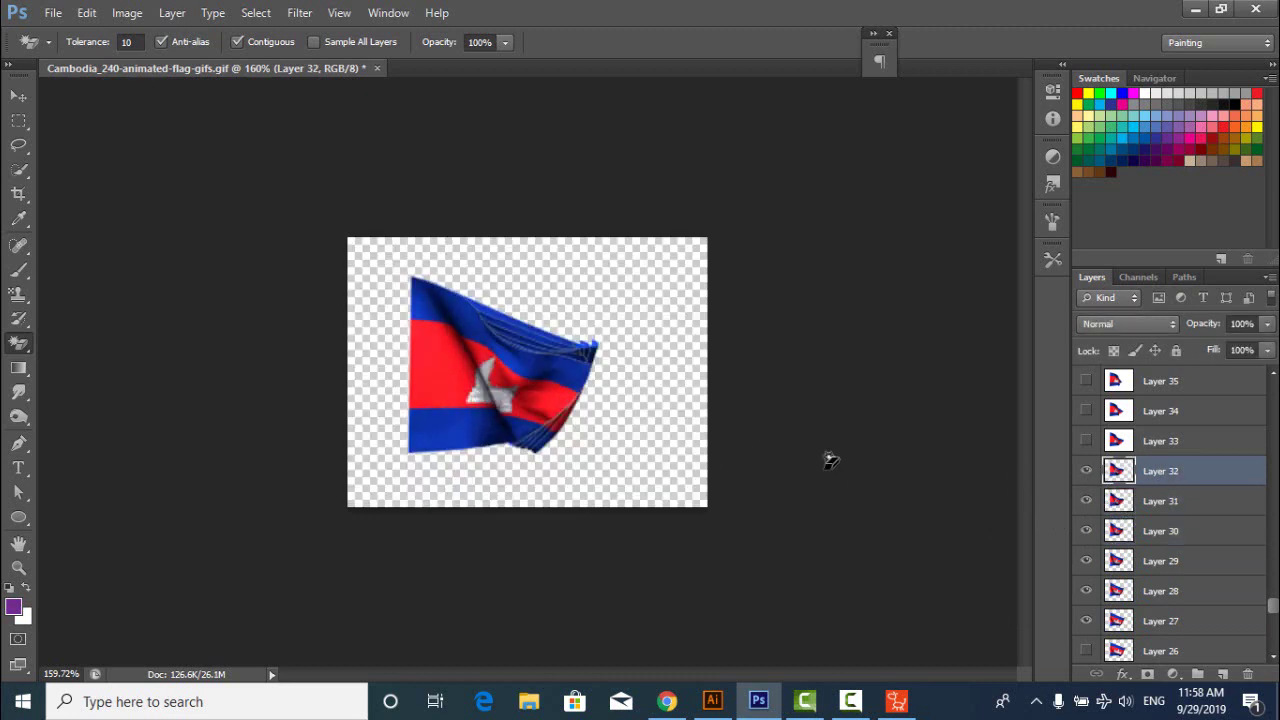
pyautogui.click(1178, 447)
pyautogui.click(1086, 441)
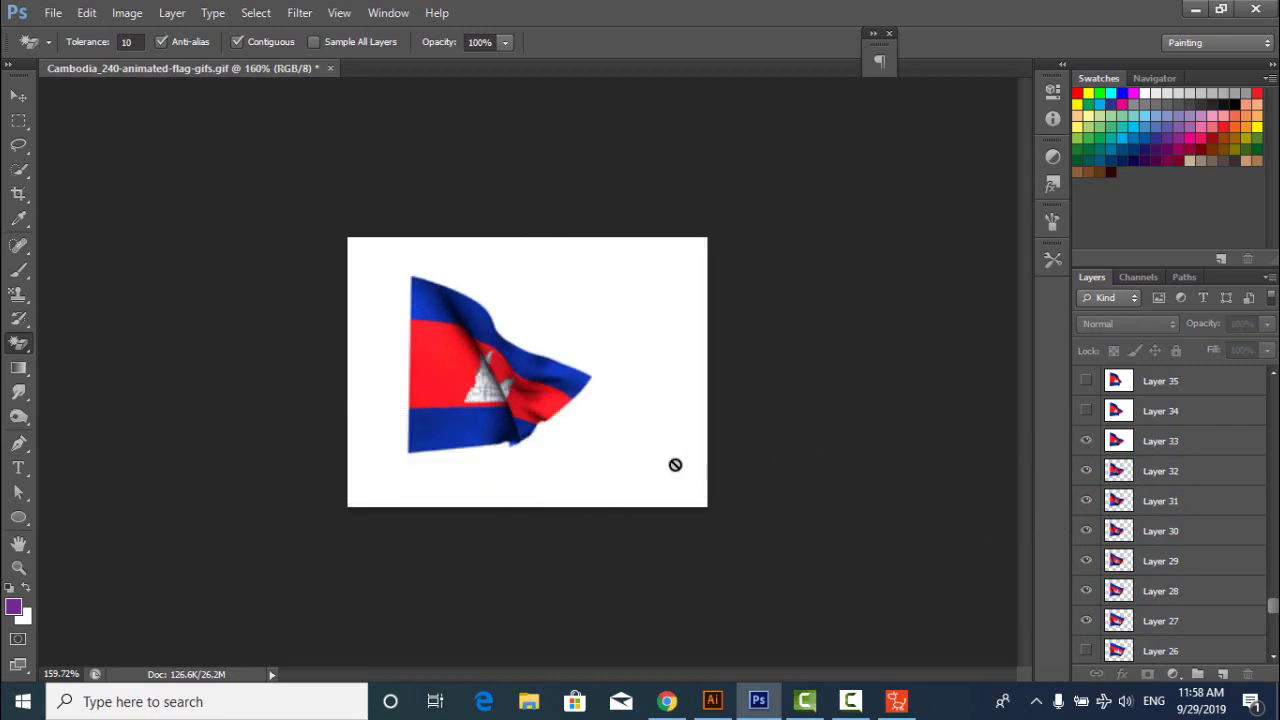
pyautogui.click(1164, 448)
pyautogui.click(691, 456)
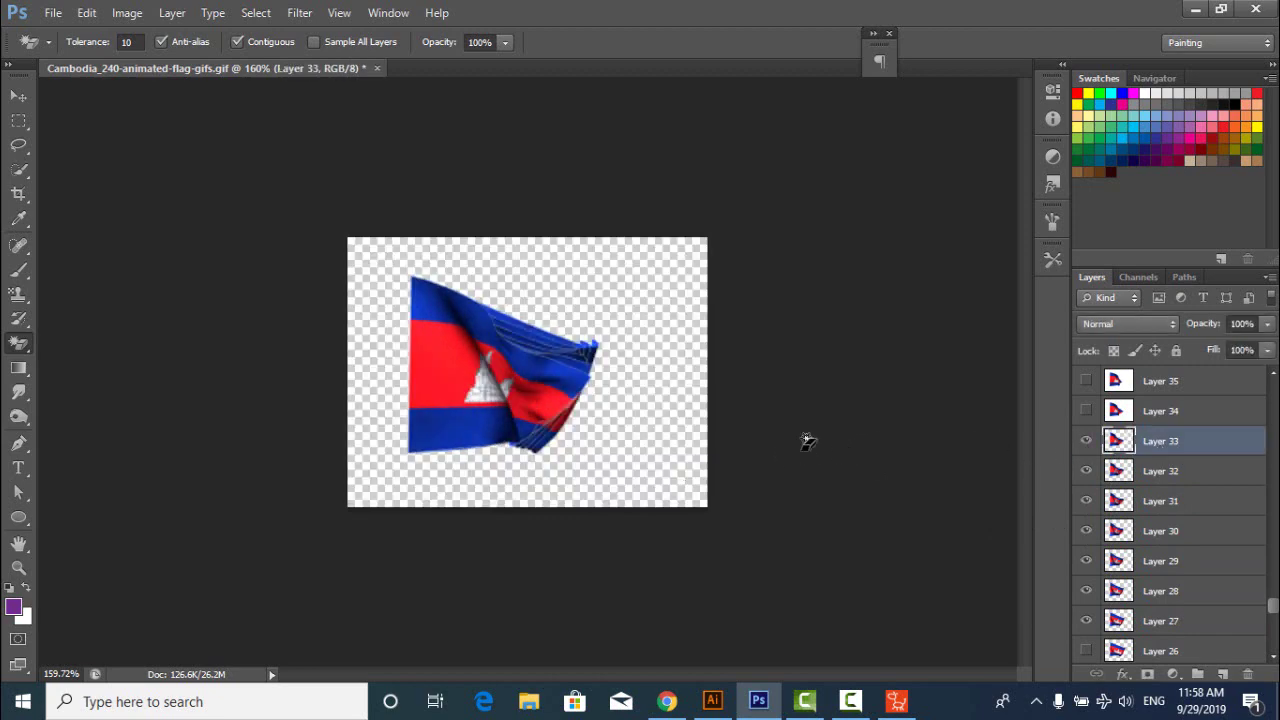
# - Show and select Layer 34 and Layer 35 in turn, erasing each one's white background with the Magic Eraser
pyautogui.click(1086, 411)
pyautogui.click(1210, 418)
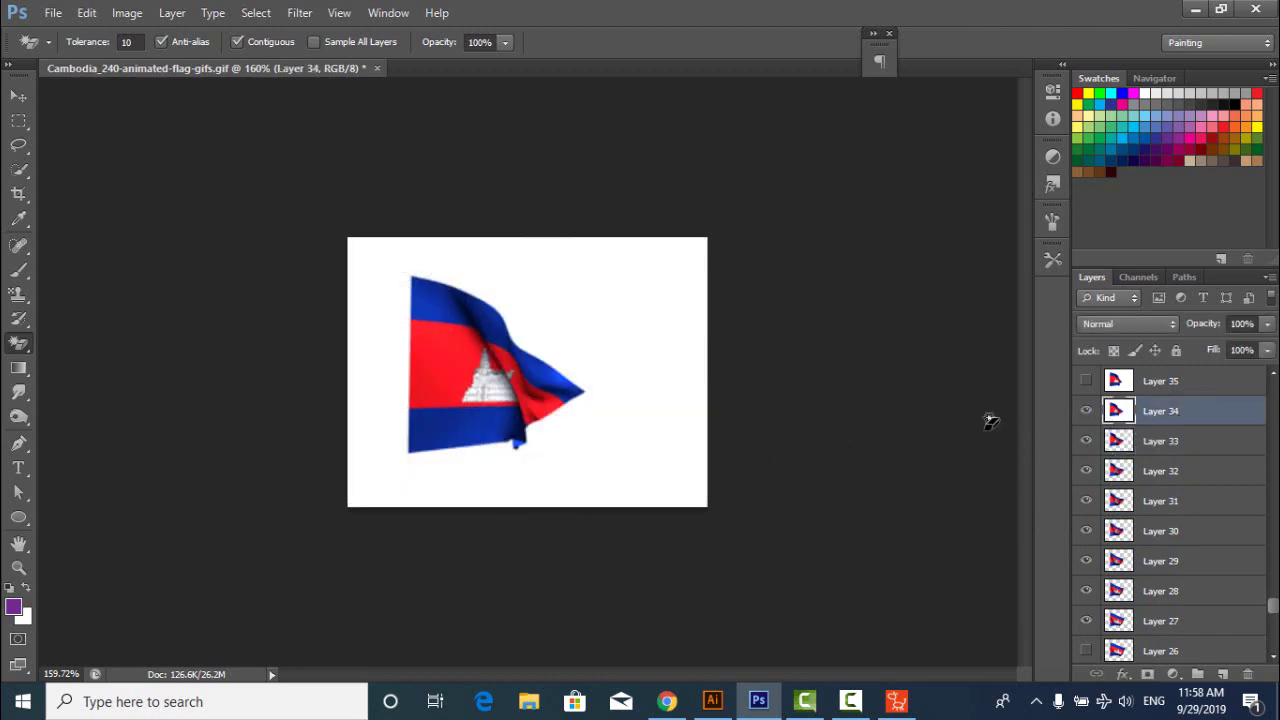
pyautogui.click(676, 448)
pyautogui.click(1190, 390)
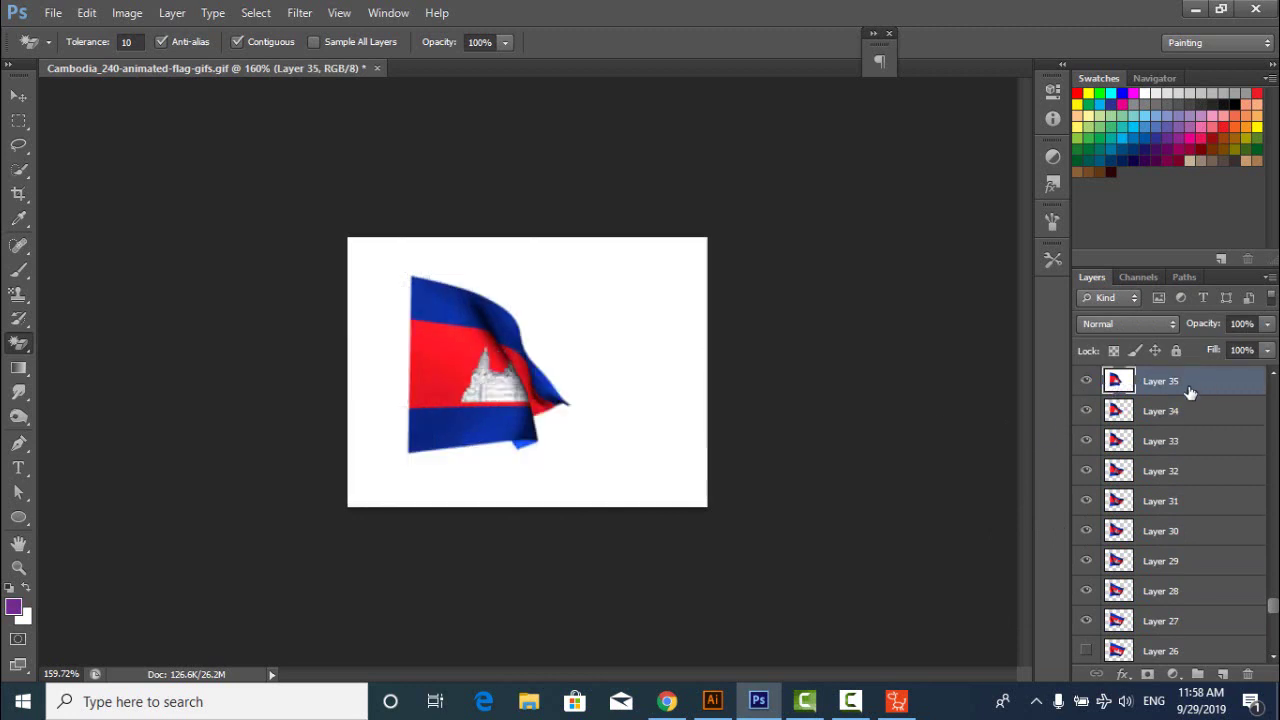
pyautogui.click(688, 450)
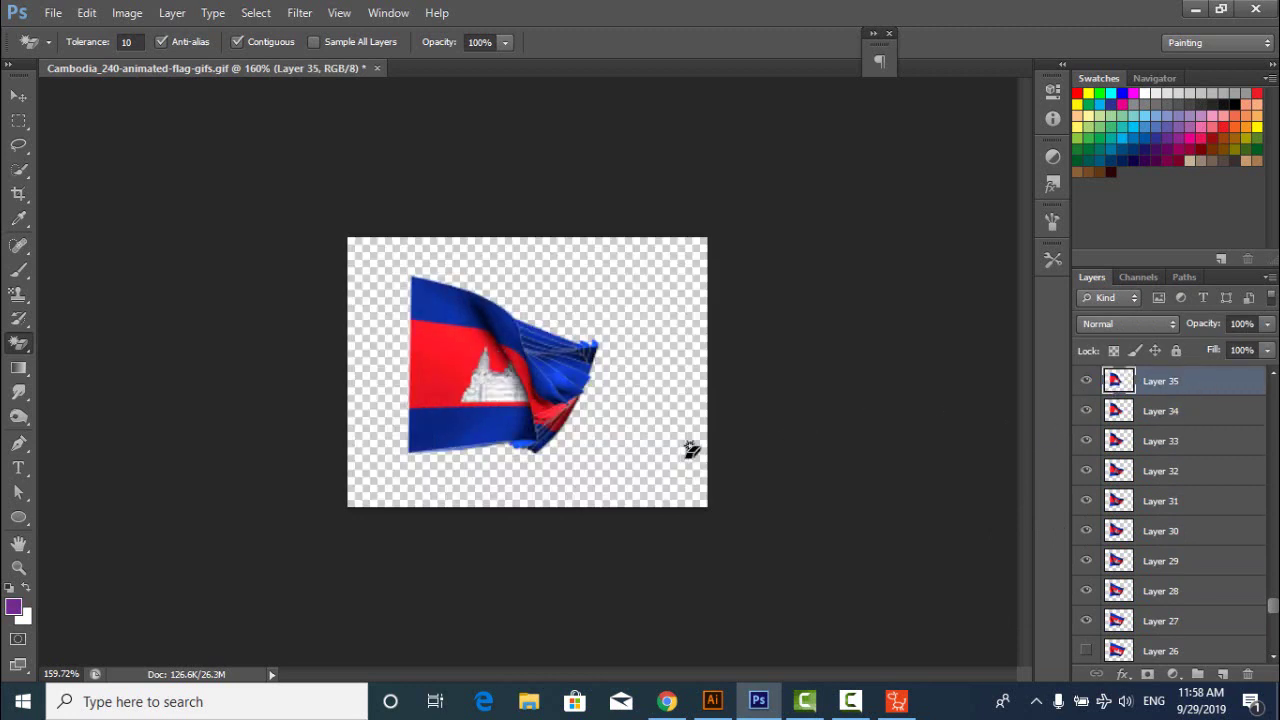
# - Hide Layers 27 to 35, show and select Layer 36, and erase its white background with the Magic Eraser
pyautogui.click(1086, 622)
pyautogui.moveTo(1087, 562); pyautogui.dragTo(1087, 408)
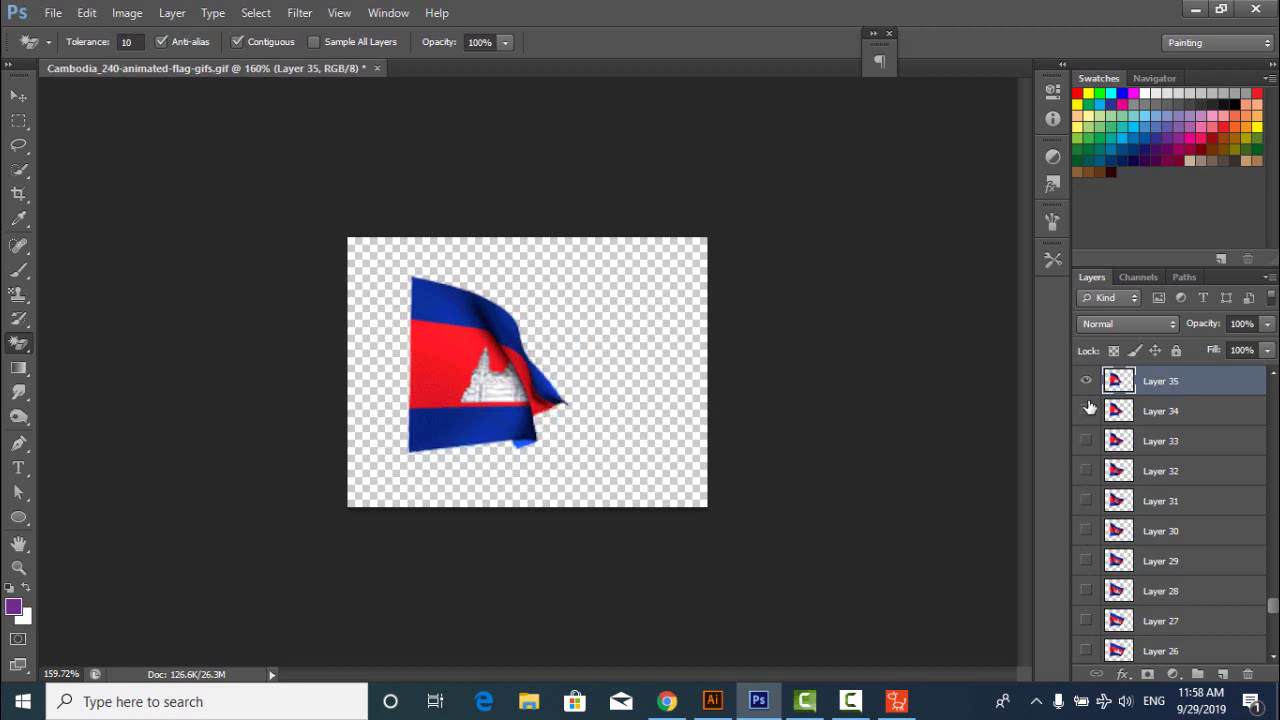
pyautogui.scroll(3, 1207, 557)
pyautogui.moveTo(1155, 624); pyautogui.dragTo(818, 585)
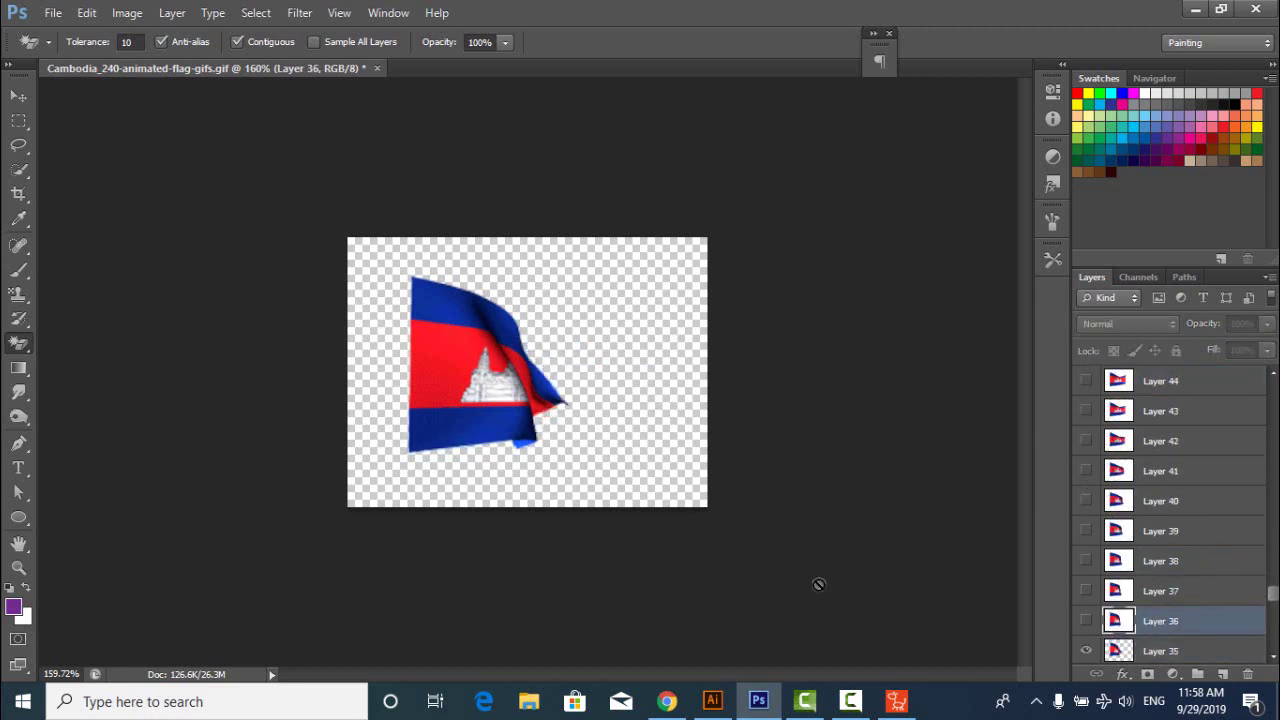
pyautogui.click(1087, 621)
pyautogui.click(1087, 651)
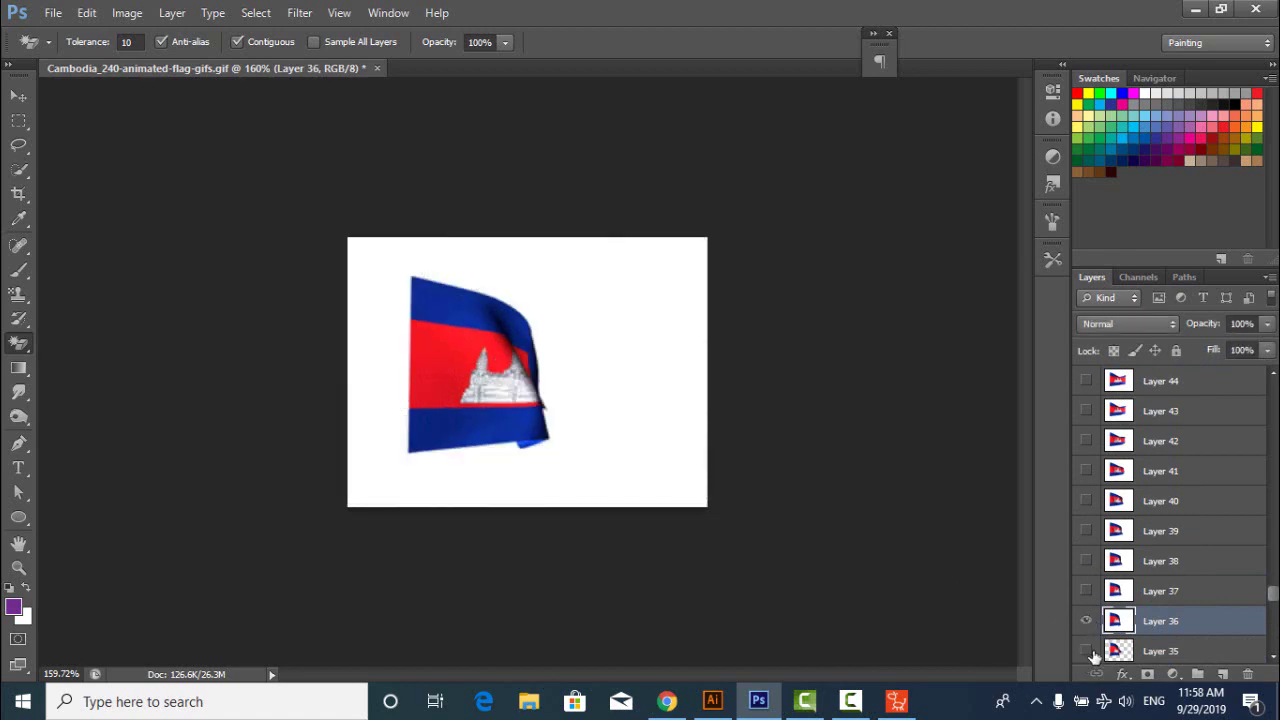
pyautogui.click(663, 456)
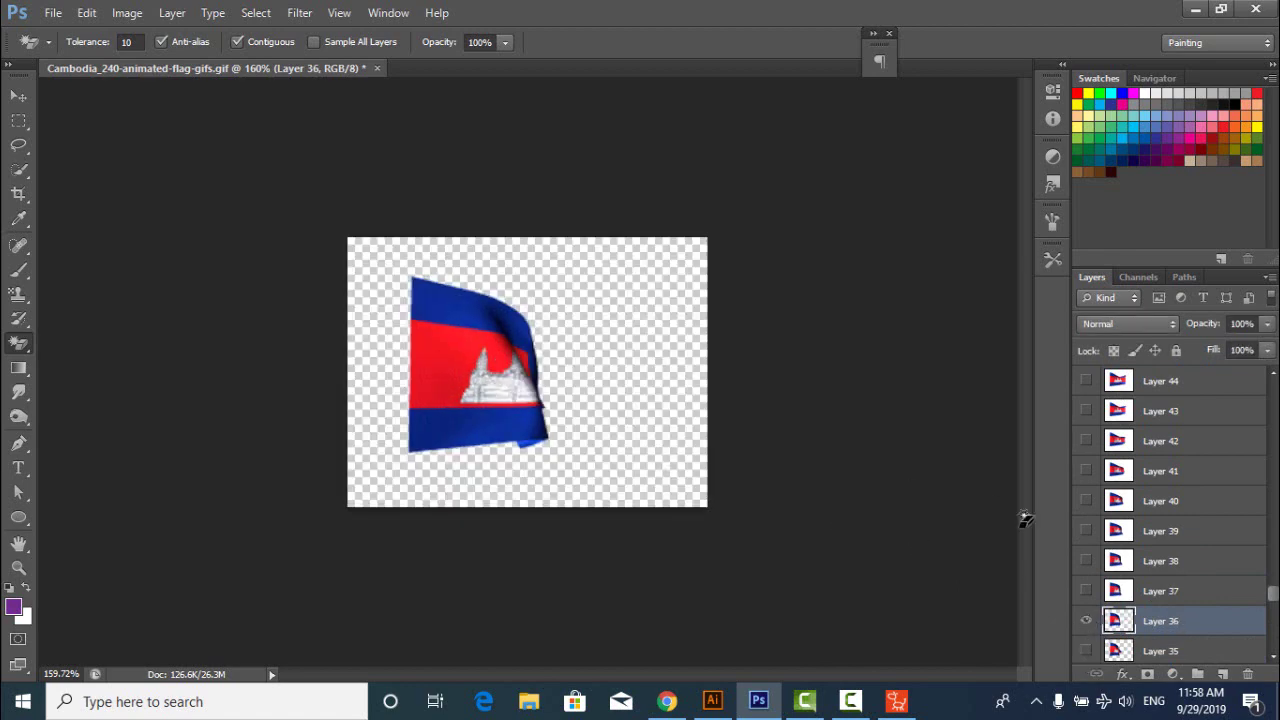
# - Show and select Layer 37 and Layer 38 in turn, erasing each one's white background with the Magic Eraser
pyautogui.click(1112, 592)
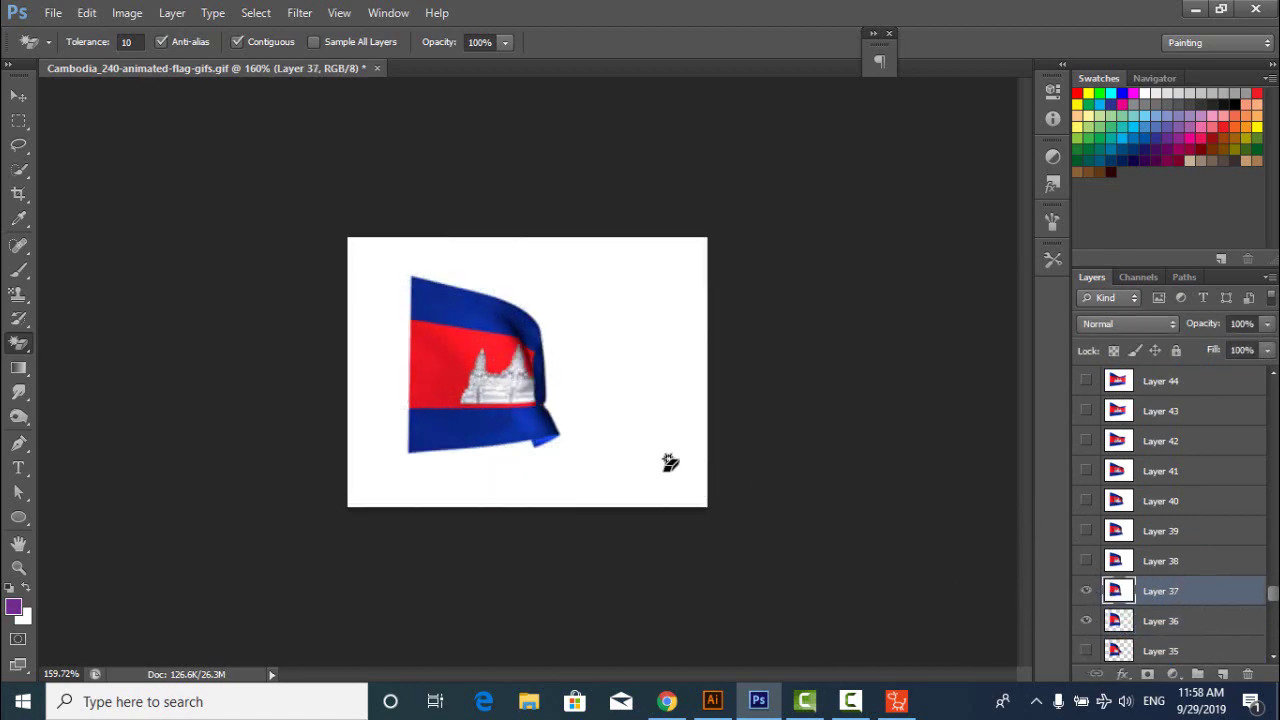
pyautogui.click(671, 463)
pyautogui.click(1165, 563)
pyautogui.click(1087, 561)
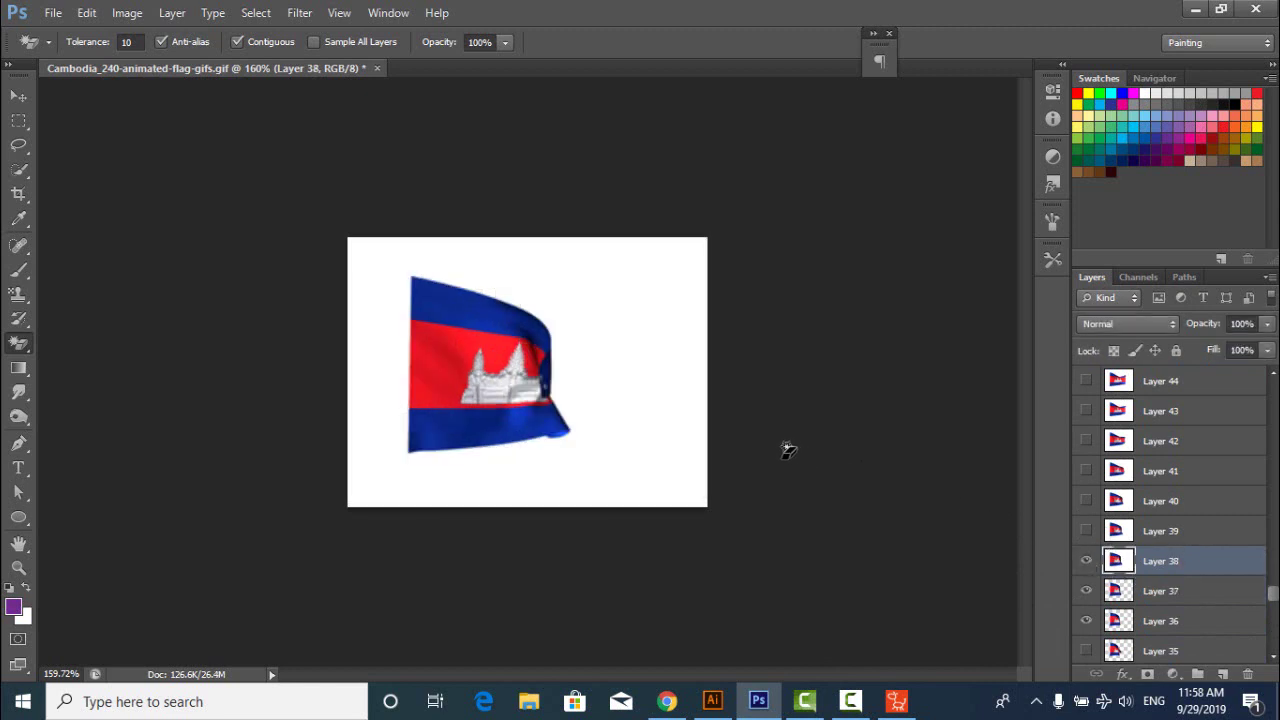
pyautogui.click(691, 460)
# - Show and select Layer 39 and Layer 40 in turn, erasing each one's white background with the Magic Eraser
pyautogui.click(1087, 531)
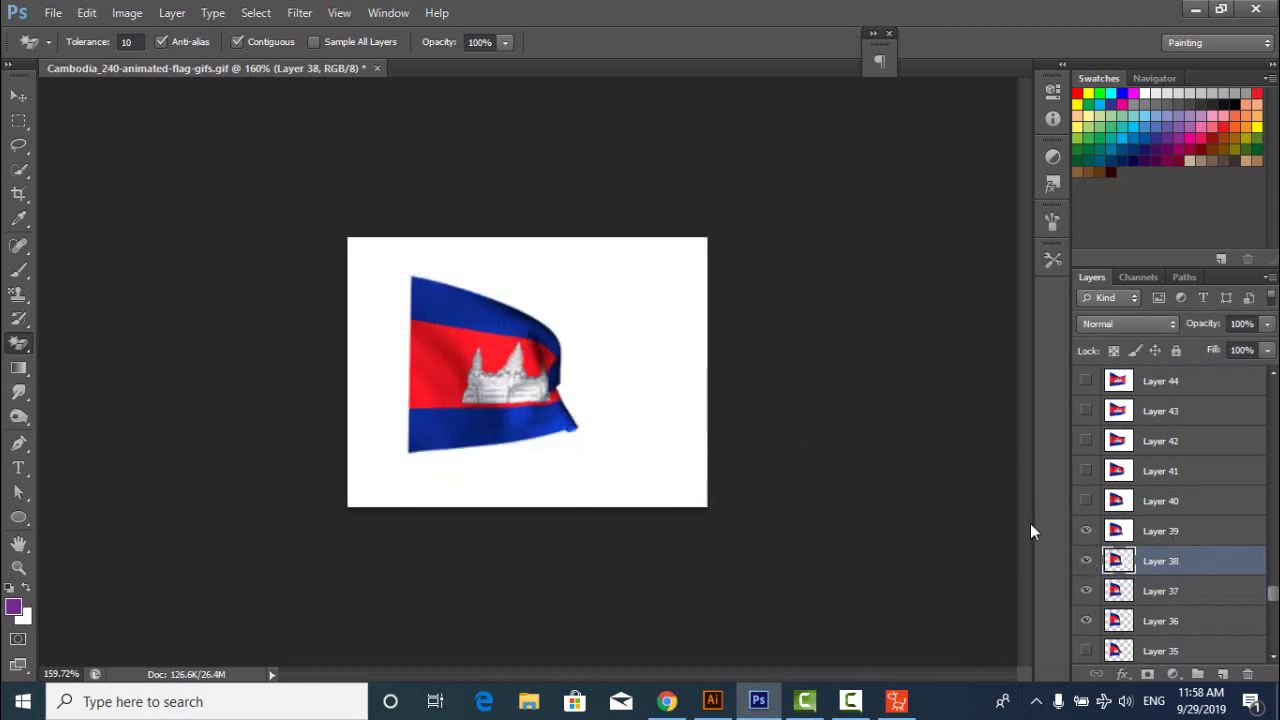
pyautogui.hotkey('alt', ']')
pyautogui.click(676, 488)
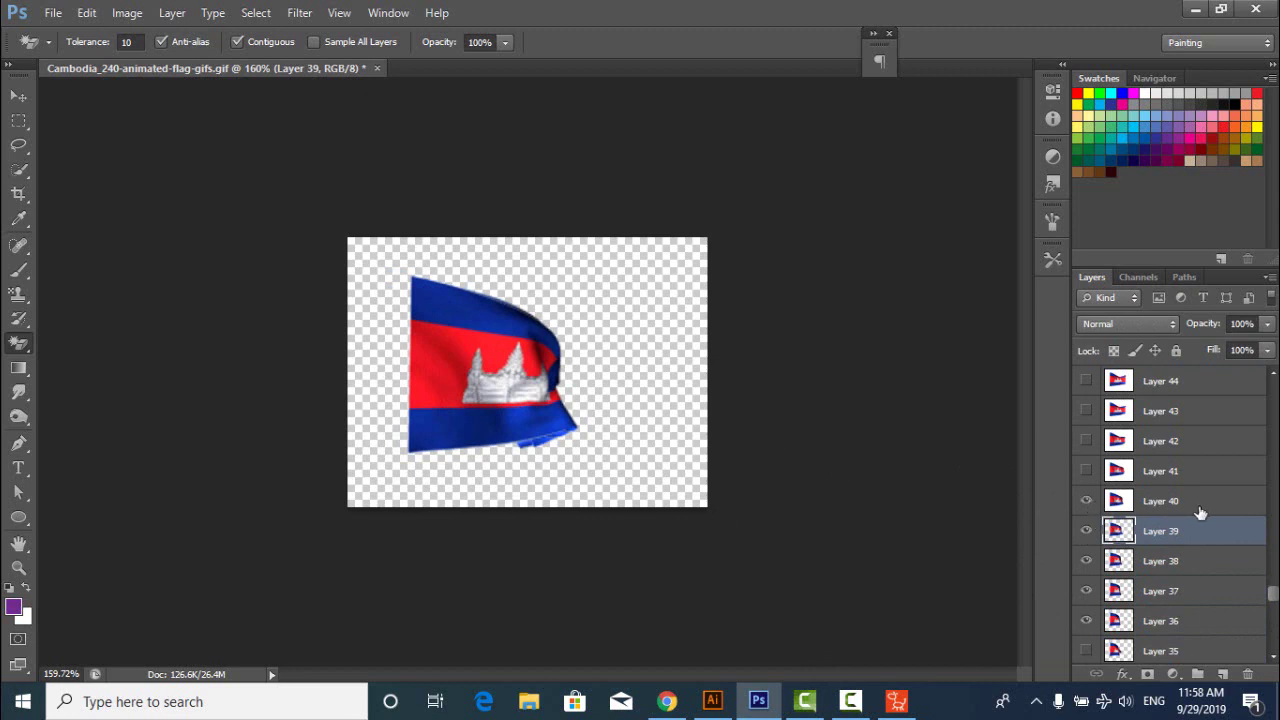
pyautogui.click(1200, 505)
pyautogui.click(664, 487)
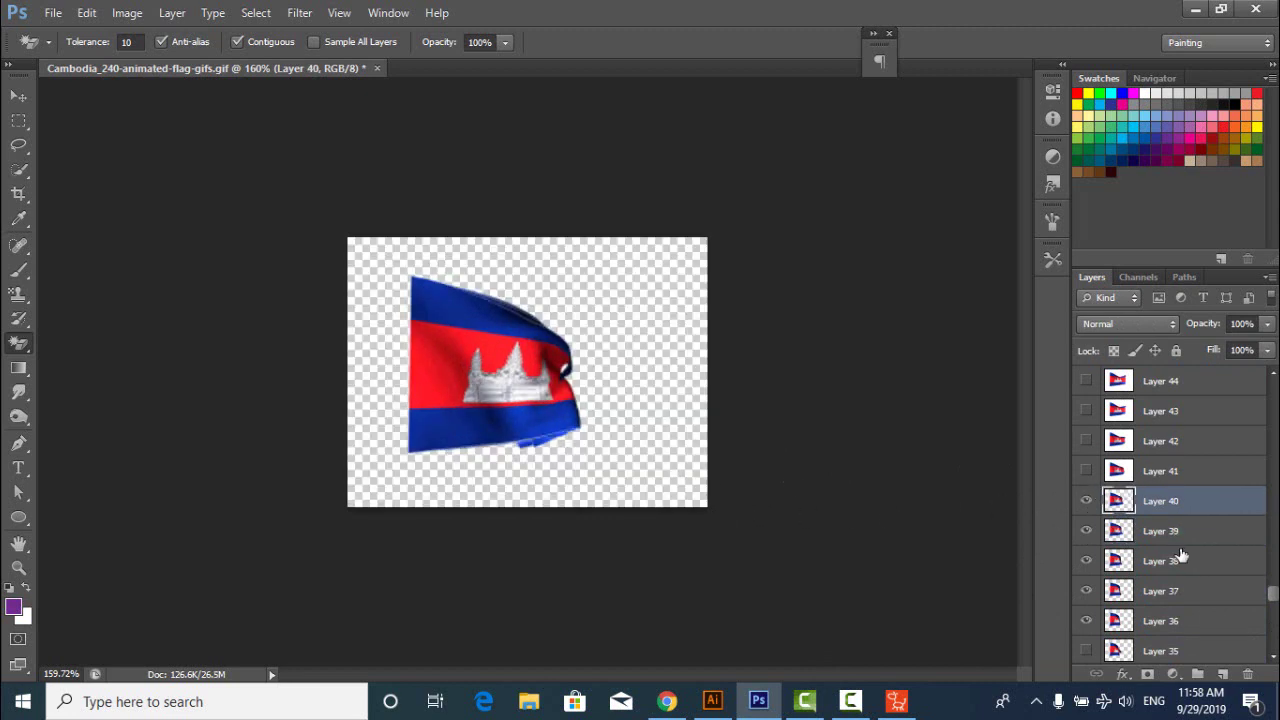
# - Show and select Layer 41, and erase its white background with the Magic Eraser
pyautogui.click(1087, 471)
pyautogui.hotkey('alt', ']')
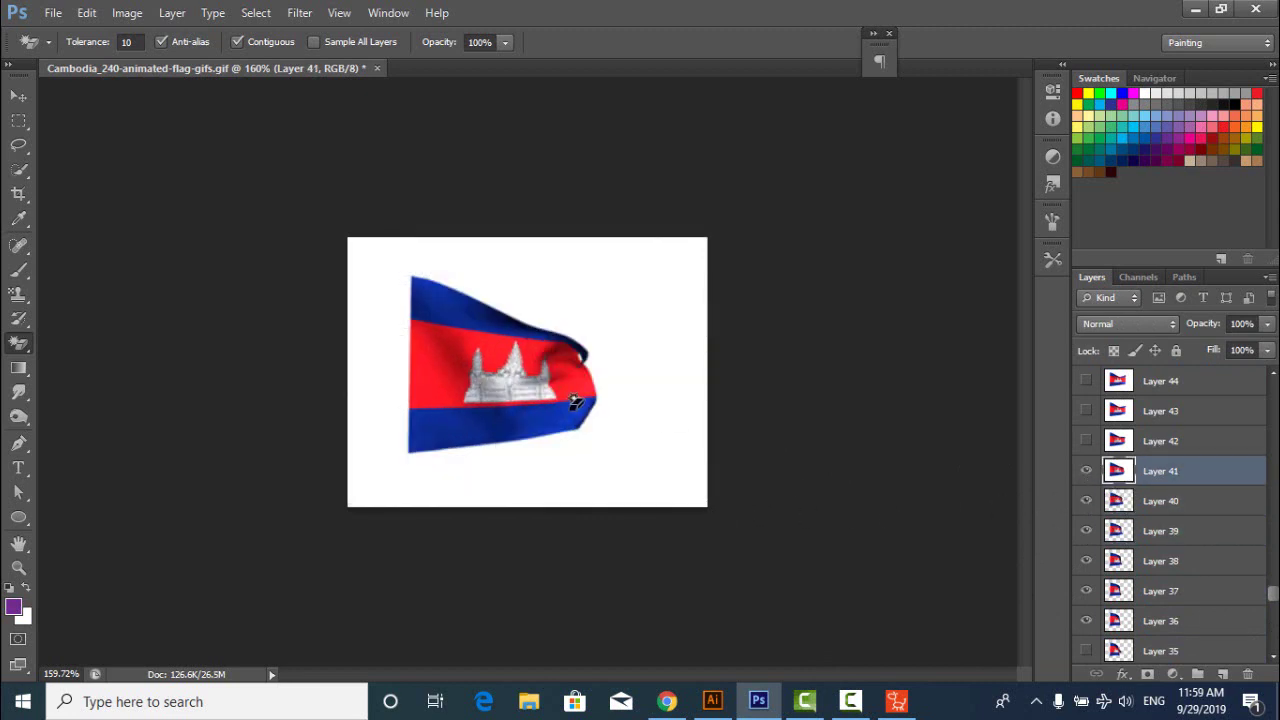
pyautogui.click(665, 428)
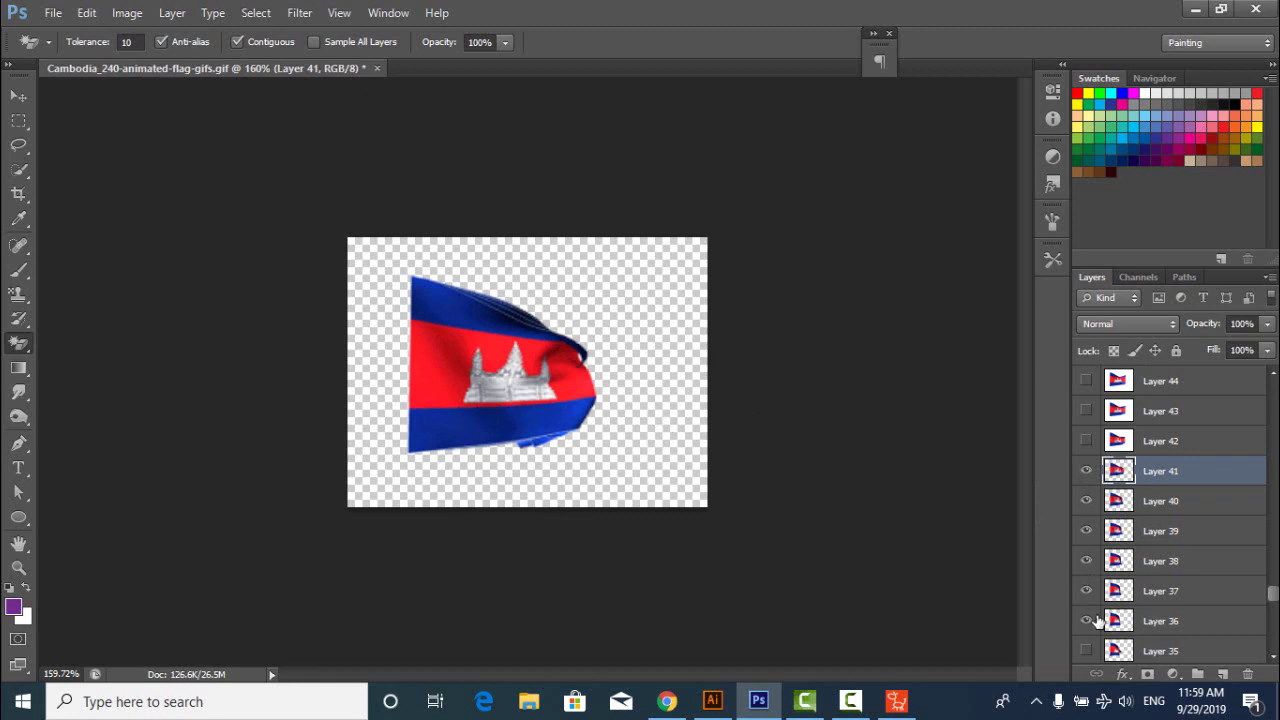
# - Hide Layers 36 to 41, show and select Layer 42, and erase its white background with the Magic Eraser
pyautogui.moveTo(1090, 620); pyautogui.dragTo(1083, 471)
pyautogui.click(1085, 472)
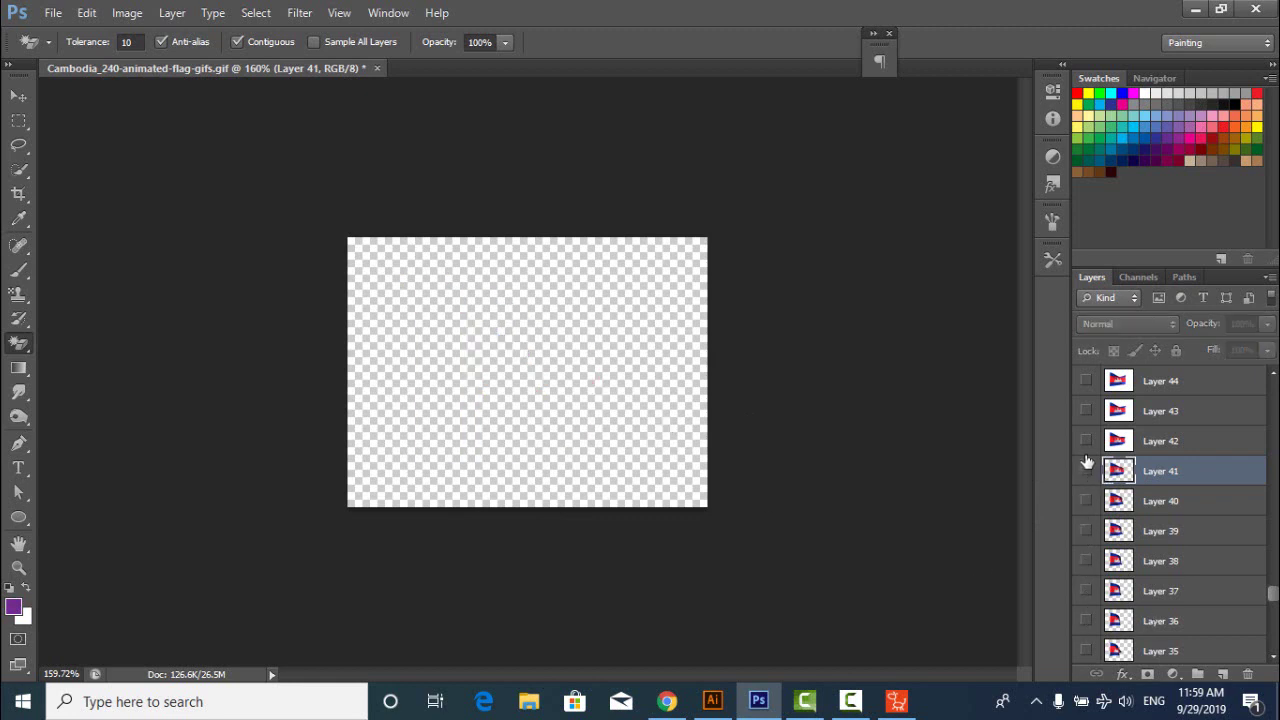
pyautogui.click(1086, 442)
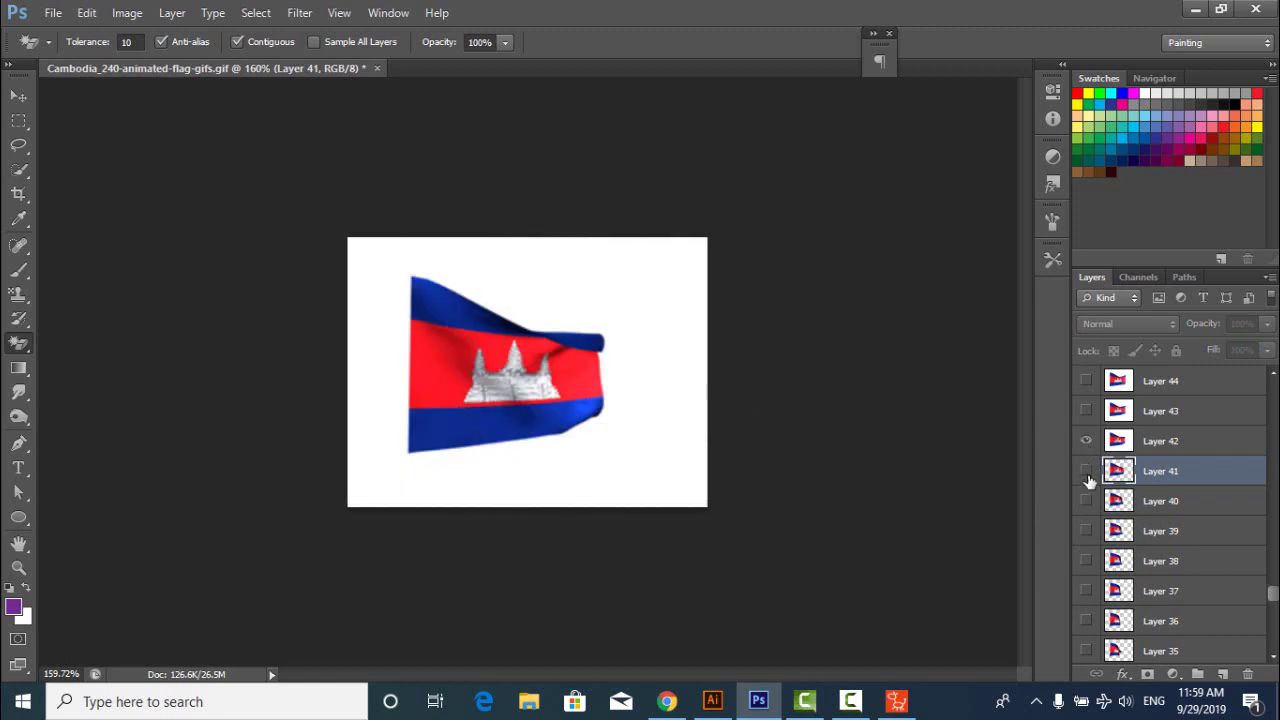
pyautogui.scroll(3, 1204, 497)
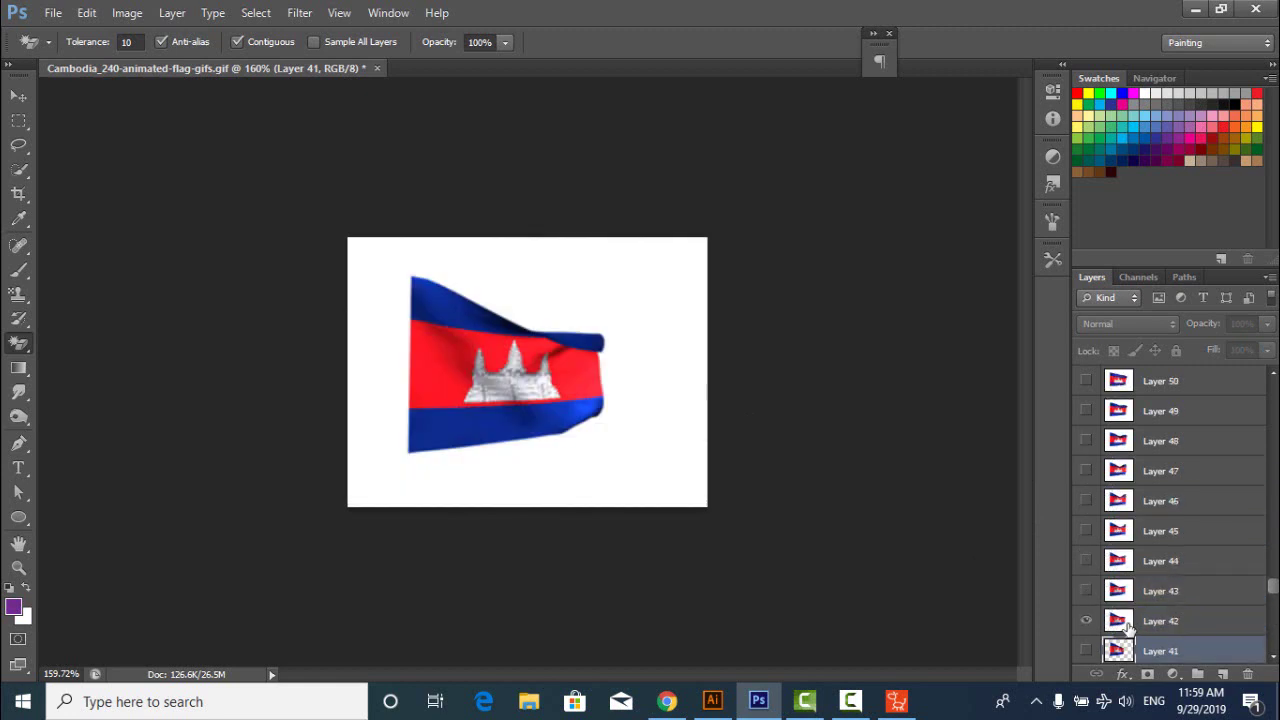
pyautogui.click(1174, 621)
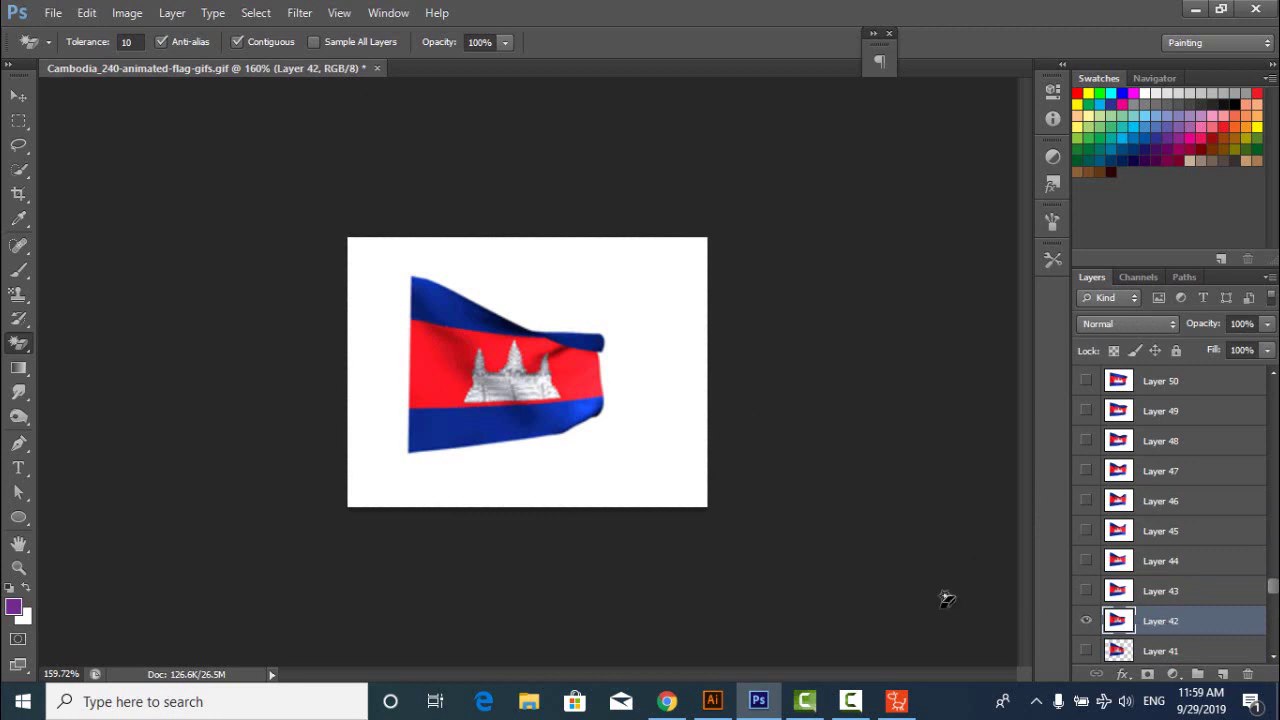
pyautogui.click(680, 449)
pyautogui.press('Delete')
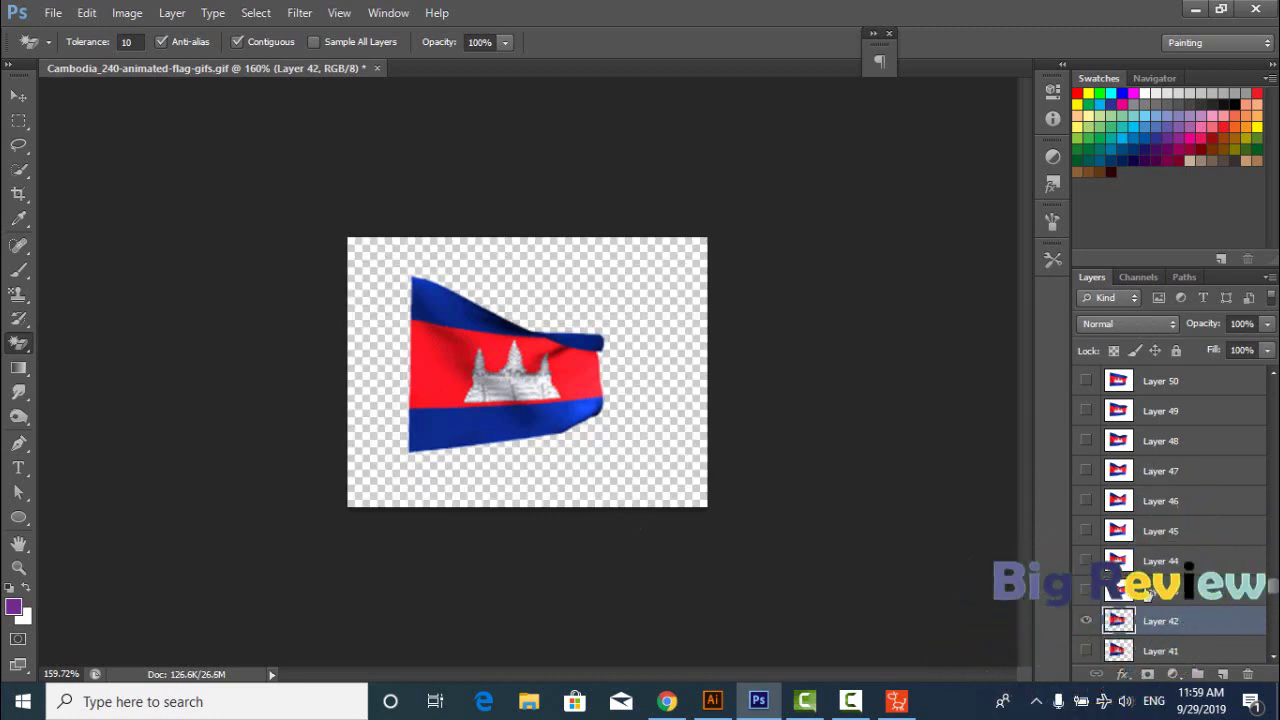
# - Show and select Layer 43 and Layer 44 in turn, erasing each one's white background with the Magic Eraser
pyautogui.click(1160, 590)
pyautogui.click(1086, 590)
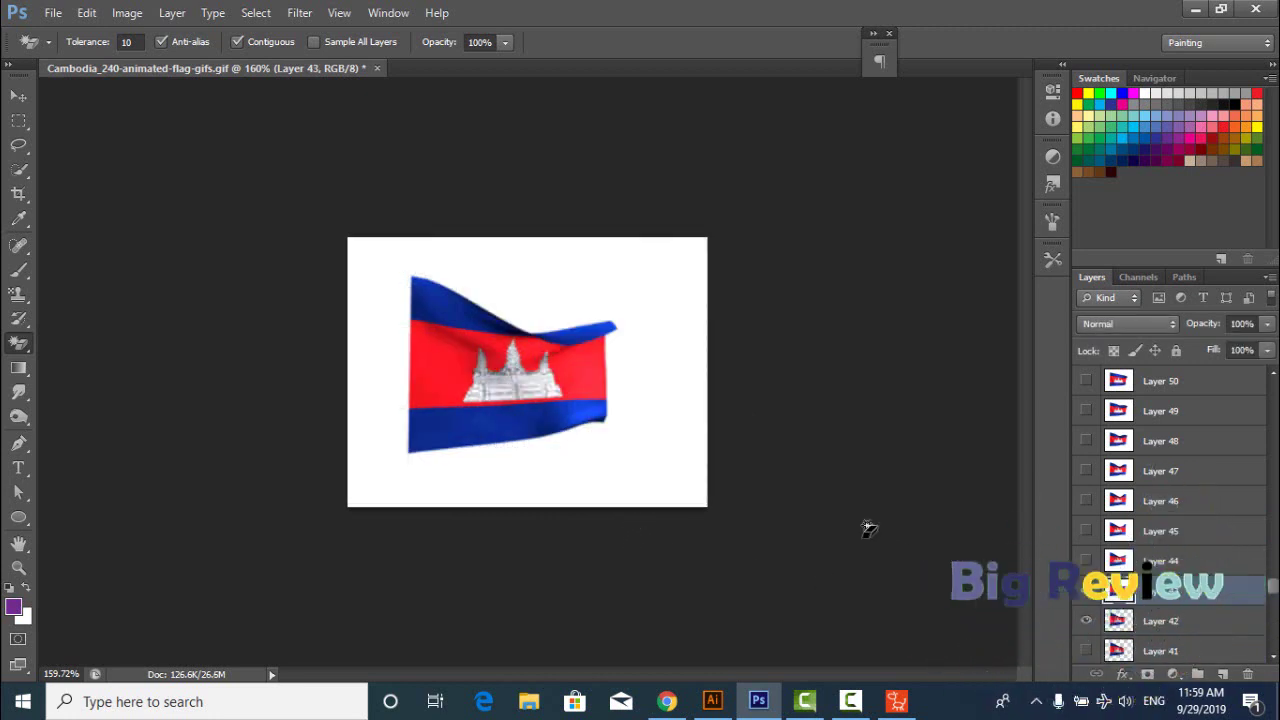
pyautogui.click(691, 437)
pyautogui.press('Delete')
pyautogui.click(1160, 560)
pyautogui.click(1086, 560)
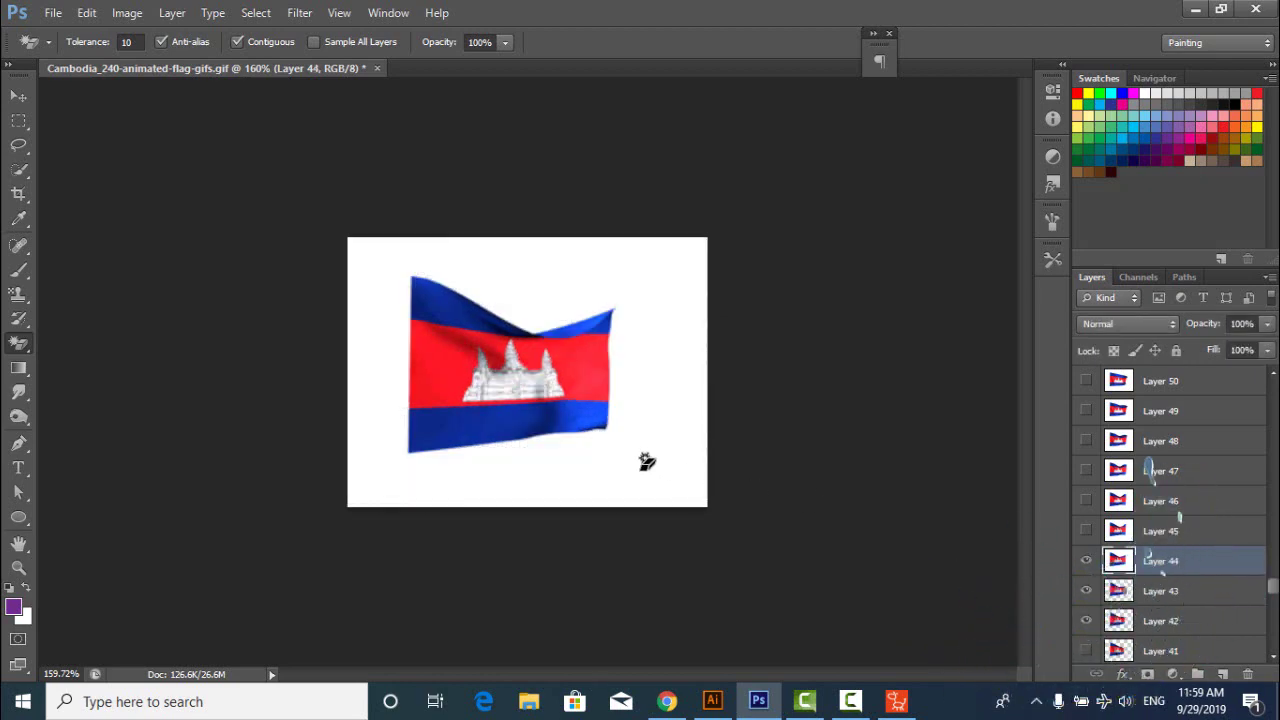
pyautogui.click(663, 457)
pyautogui.press('Delete')
# - Show and select Layer 45 and Layer 46 in turn, erasing each one's white background with the Magic Eraser
pyautogui.click(1160, 530)
pyautogui.click(1086, 530)
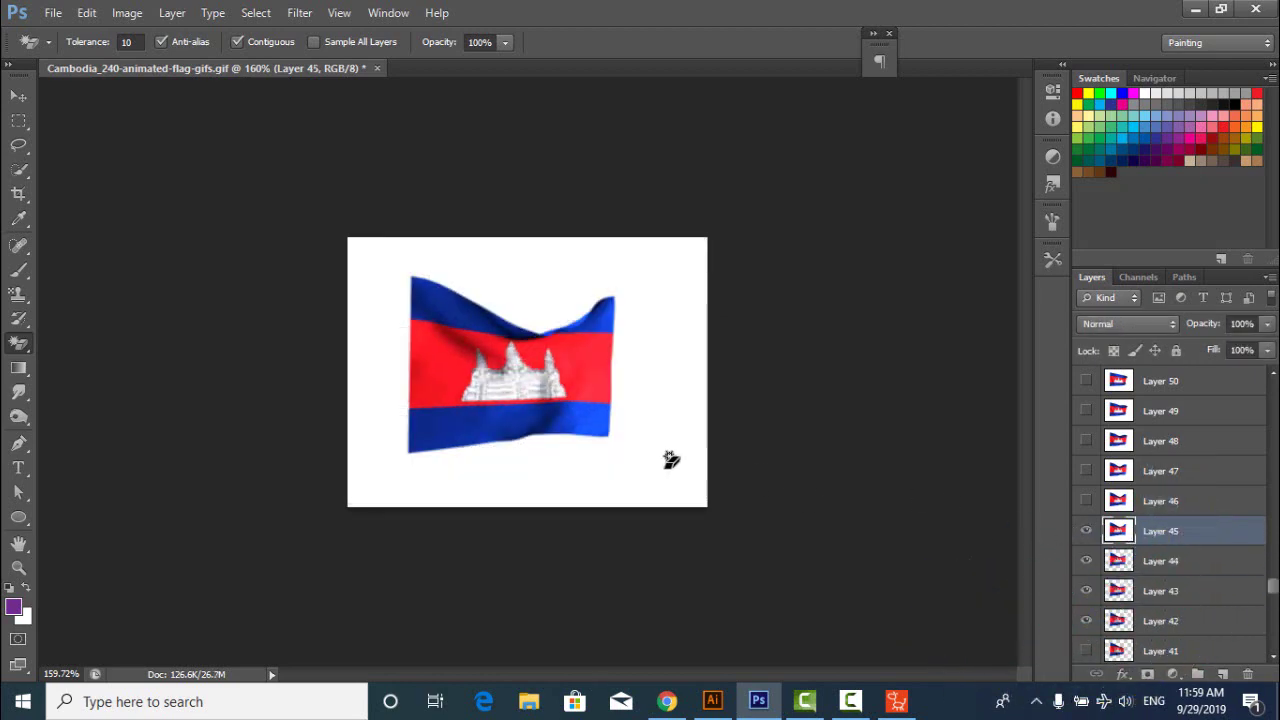
pyautogui.click(671, 457)
pyautogui.press('Delete')
pyautogui.click(1128, 498)
pyautogui.click(1086, 500)
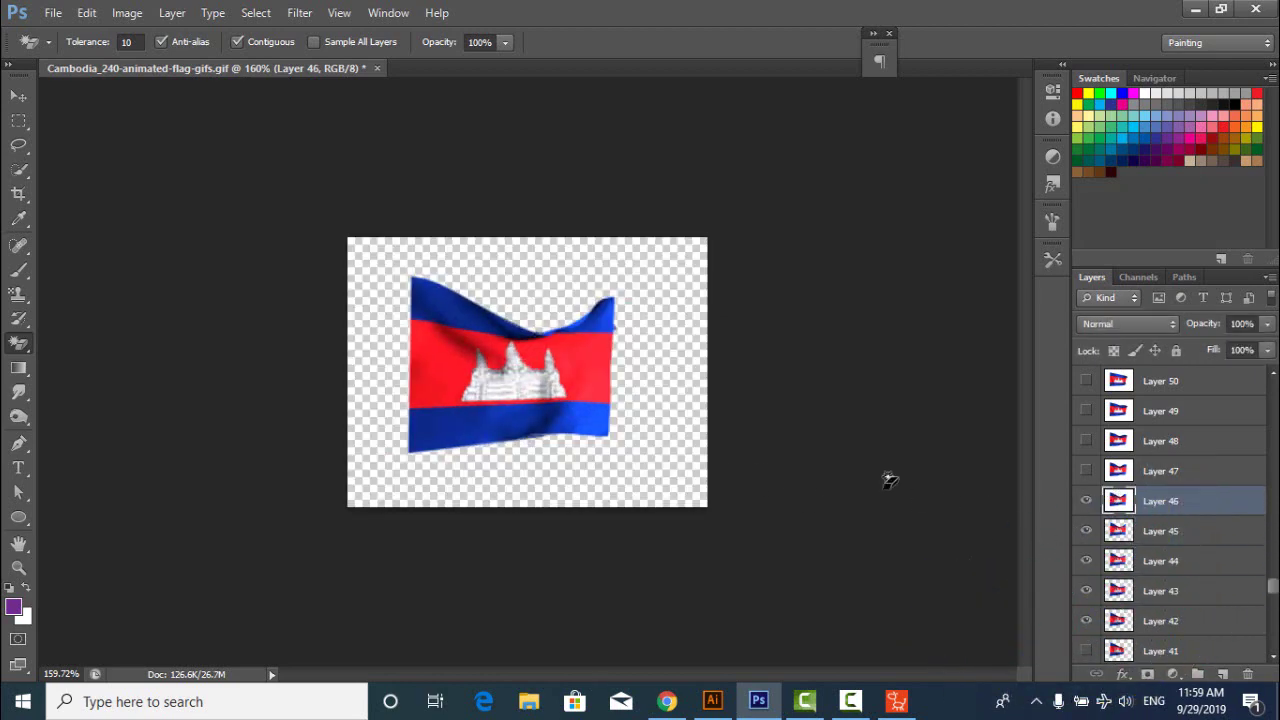
pyautogui.click(694, 485)
pyautogui.press('Delete')
# - Show and select Layer 47 and Layer 48 in turn, erasing each one's white background with the Magic Eraser
pyautogui.click(1155, 472)
pyautogui.click(1086, 470)
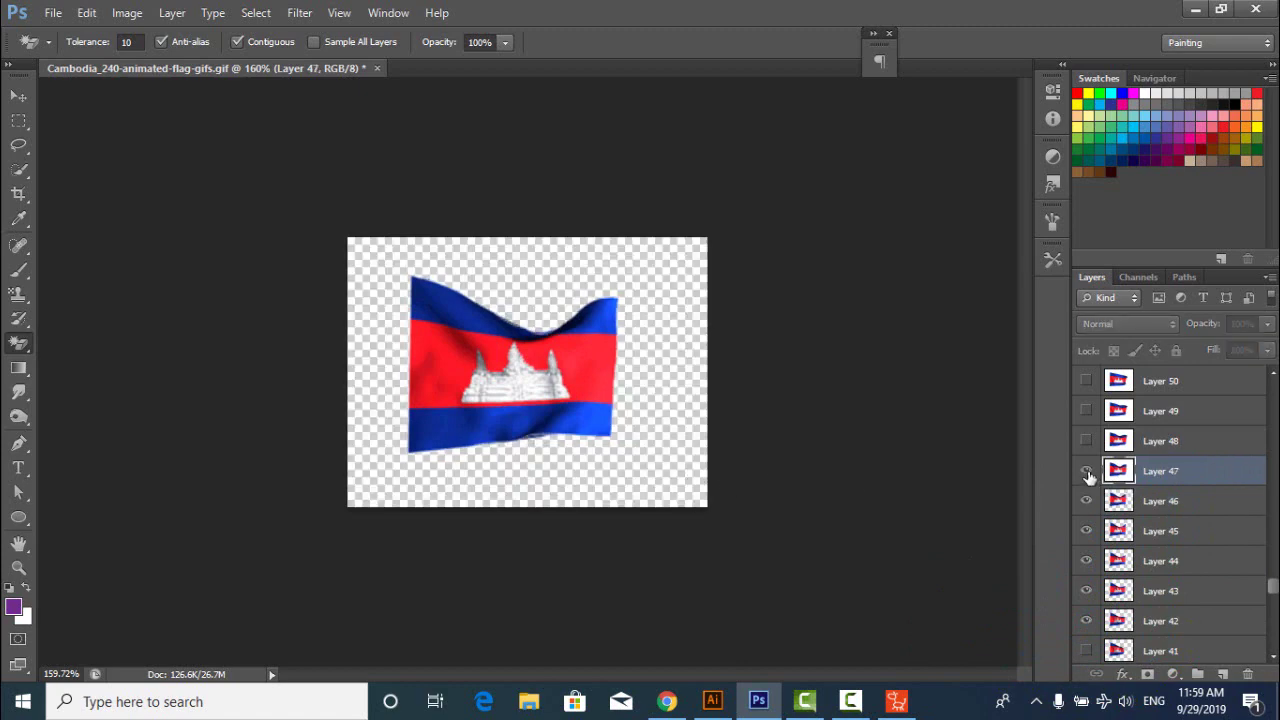
pyautogui.click(677, 457)
pyautogui.press('Delete')
pyautogui.click(1183, 444)
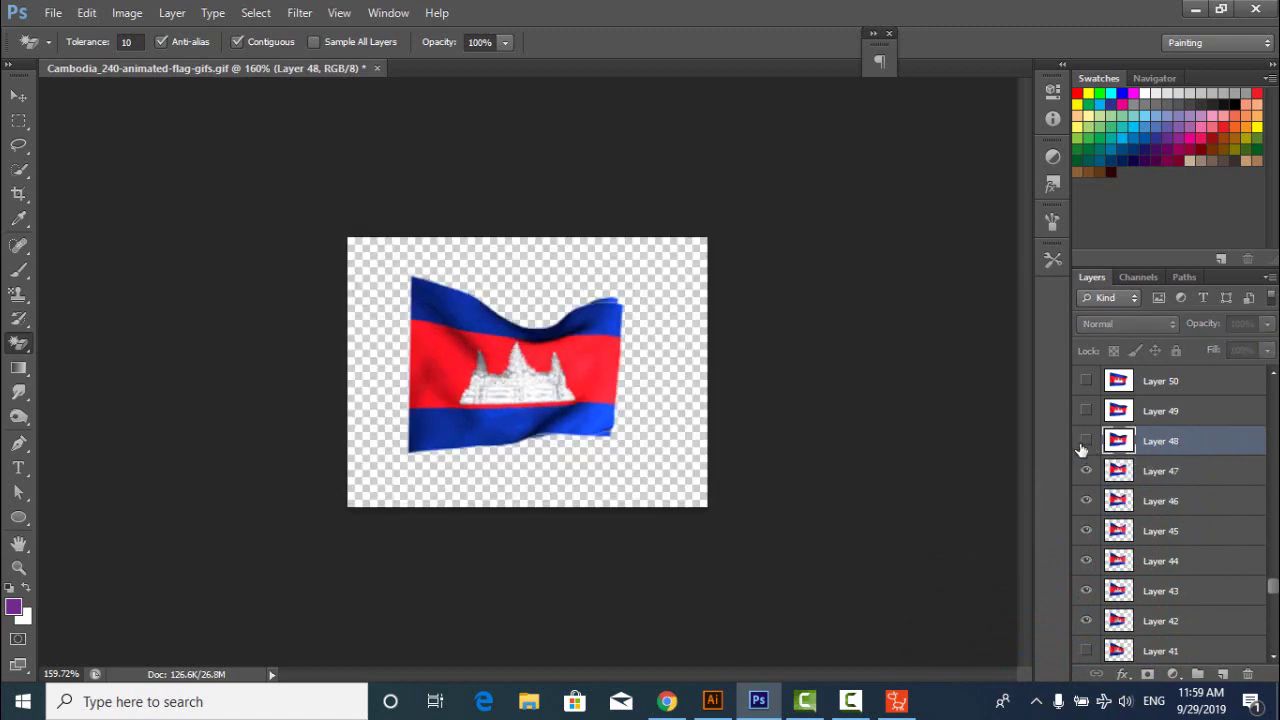
pyautogui.click(1086, 440)
pyautogui.click(668, 479)
pyautogui.press('Delete')
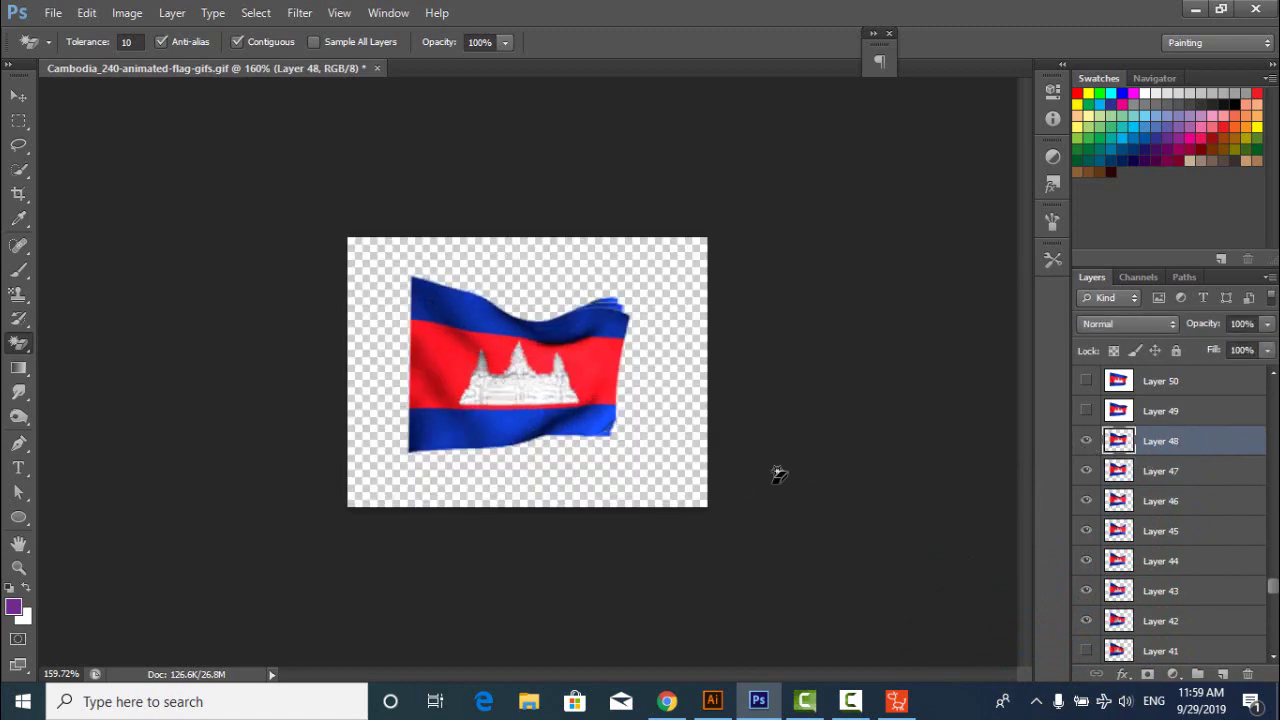
# - Show and select Layer 49, and erase its white background with the Magic Eraser
pyautogui.click(1118, 410)
pyautogui.click(1086, 410)
pyautogui.click(695, 463)
pyautogui.press('Delete')
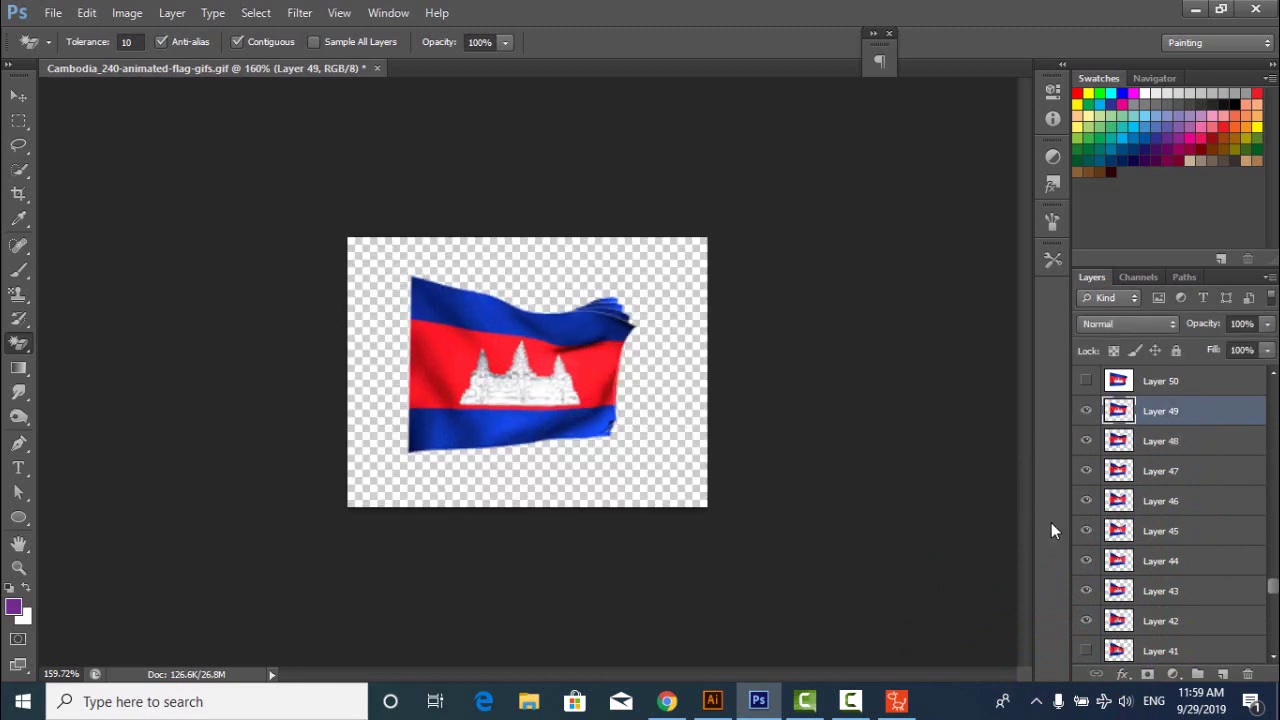
# - Show and select Layer 50 and Layer 51 in turn, erasing each one's white background with the Magic Eraser
pyautogui.scroll(5, 1122, 472)
pyautogui.click(1086, 530)
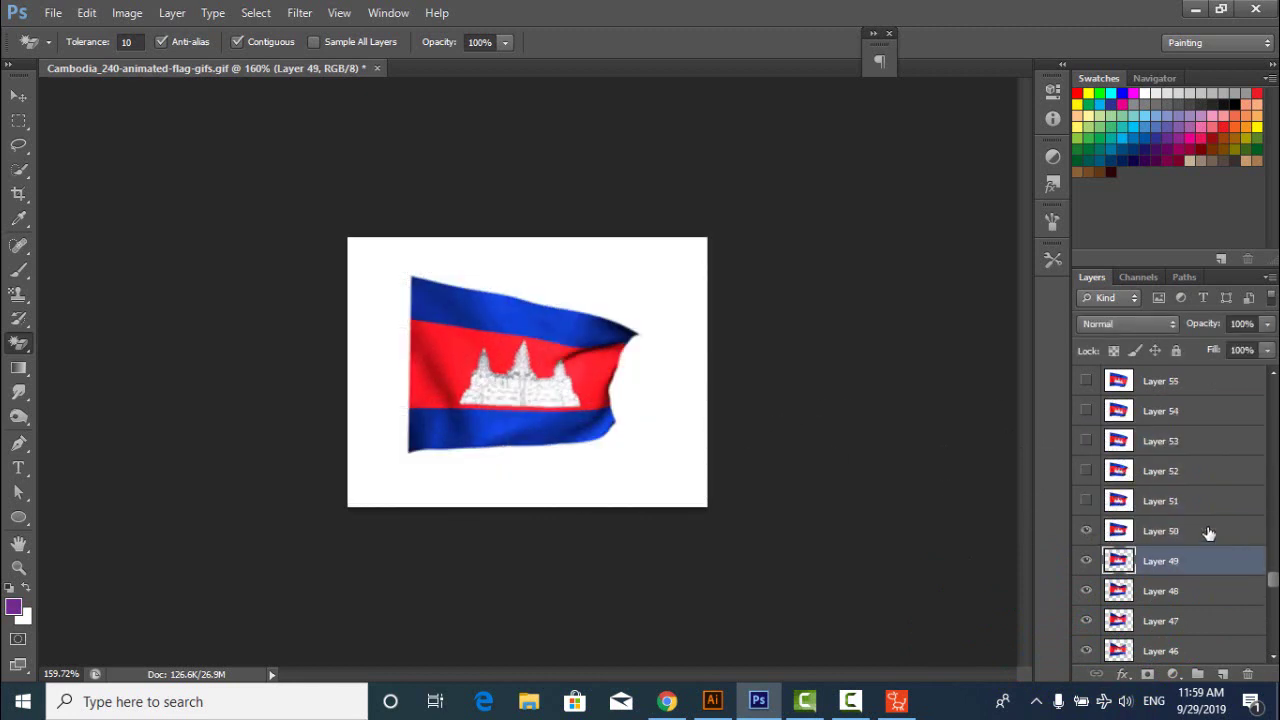
pyautogui.click(1208, 530)
pyautogui.click(686, 477)
pyautogui.press('Delete')
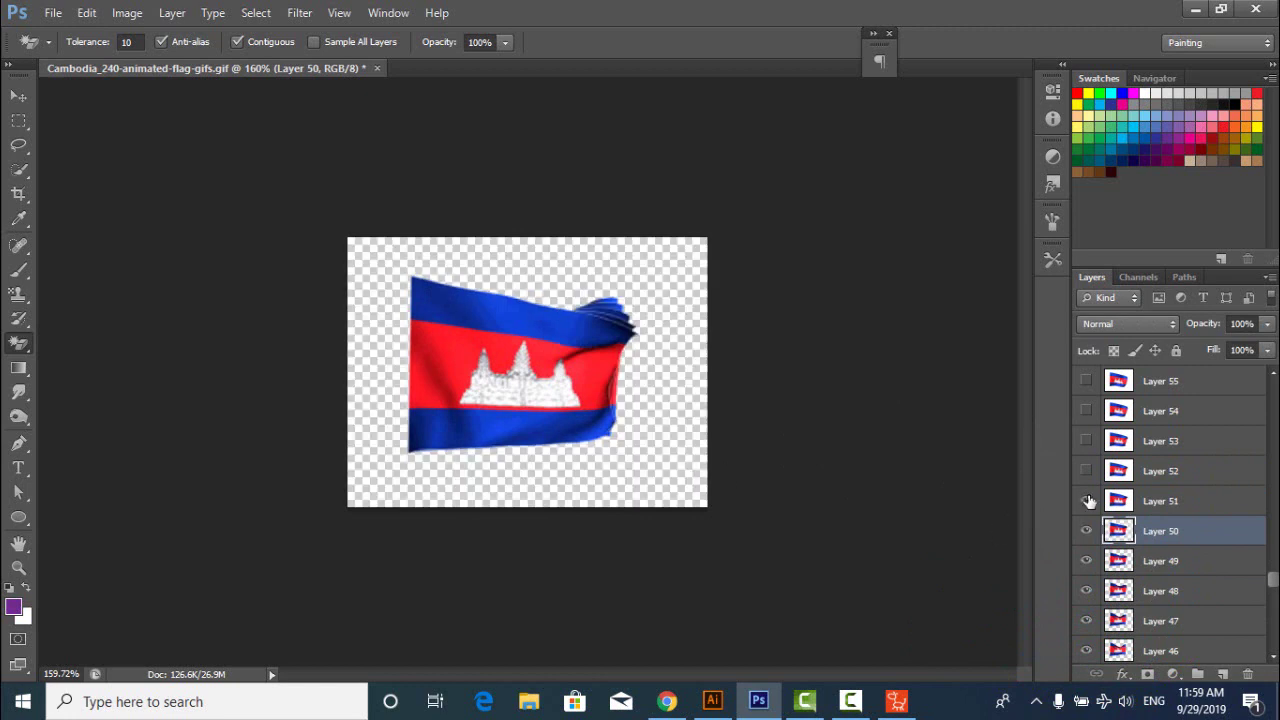
pyautogui.click(1086, 500)
pyautogui.click(1118, 500)
pyautogui.click(682, 492)
pyautogui.press('Delete')
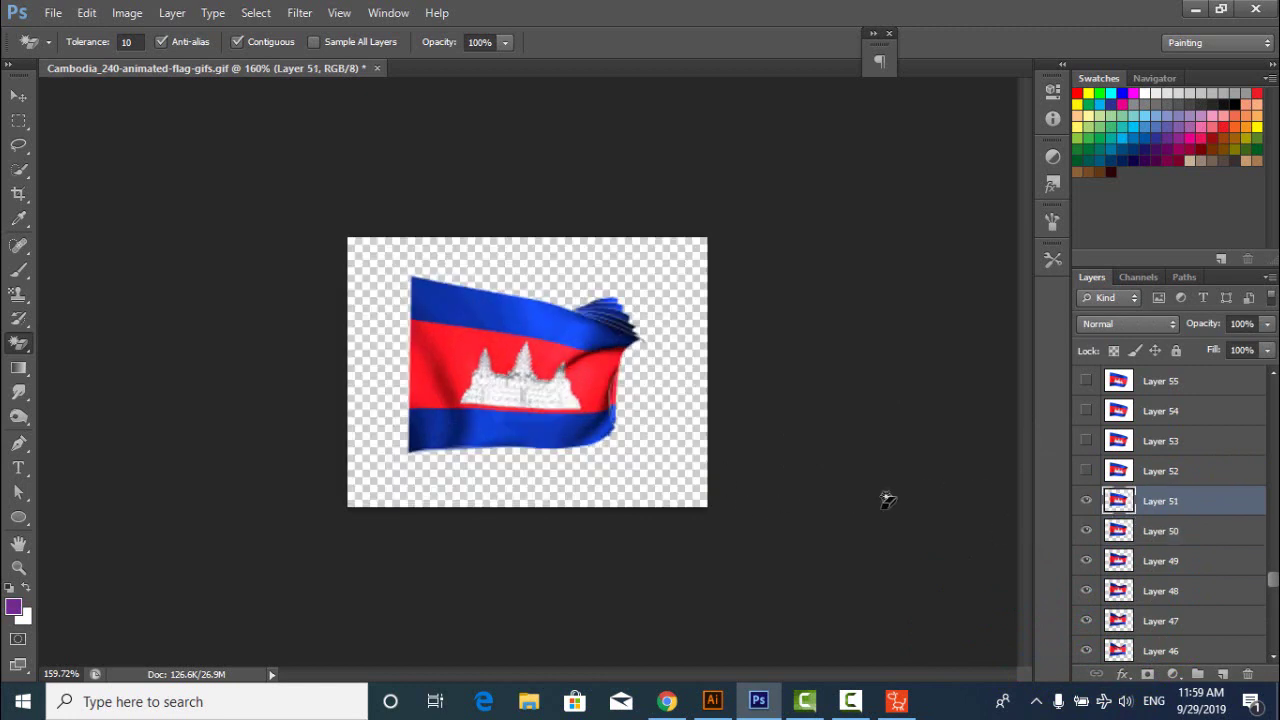
# - Show and select Layer 52 and Layer 53 in turn, erasing each one's white background with the Magic Eraser
pyautogui.click(1086, 470)
pyautogui.click(1120, 470)
pyautogui.click(675, 490)
pyautogui.press('Delete')
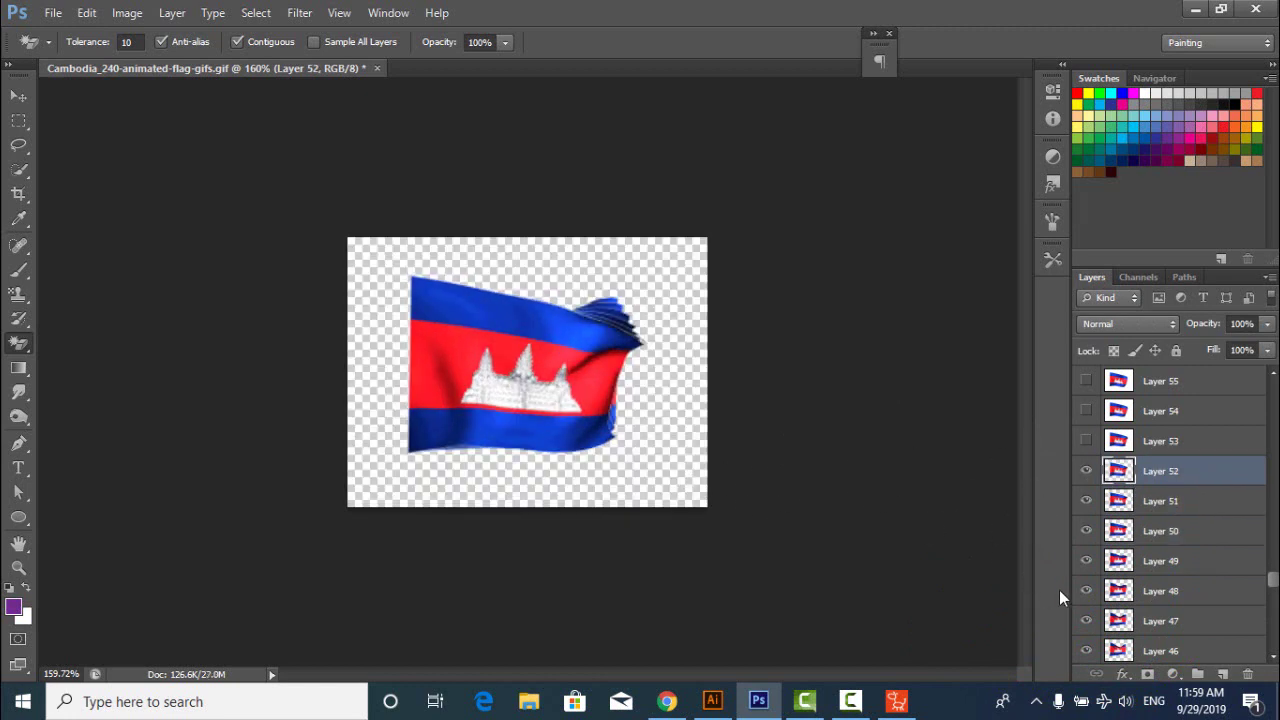
pyautogui.click(1086, 440)
pyautogui.click(1186, 445)
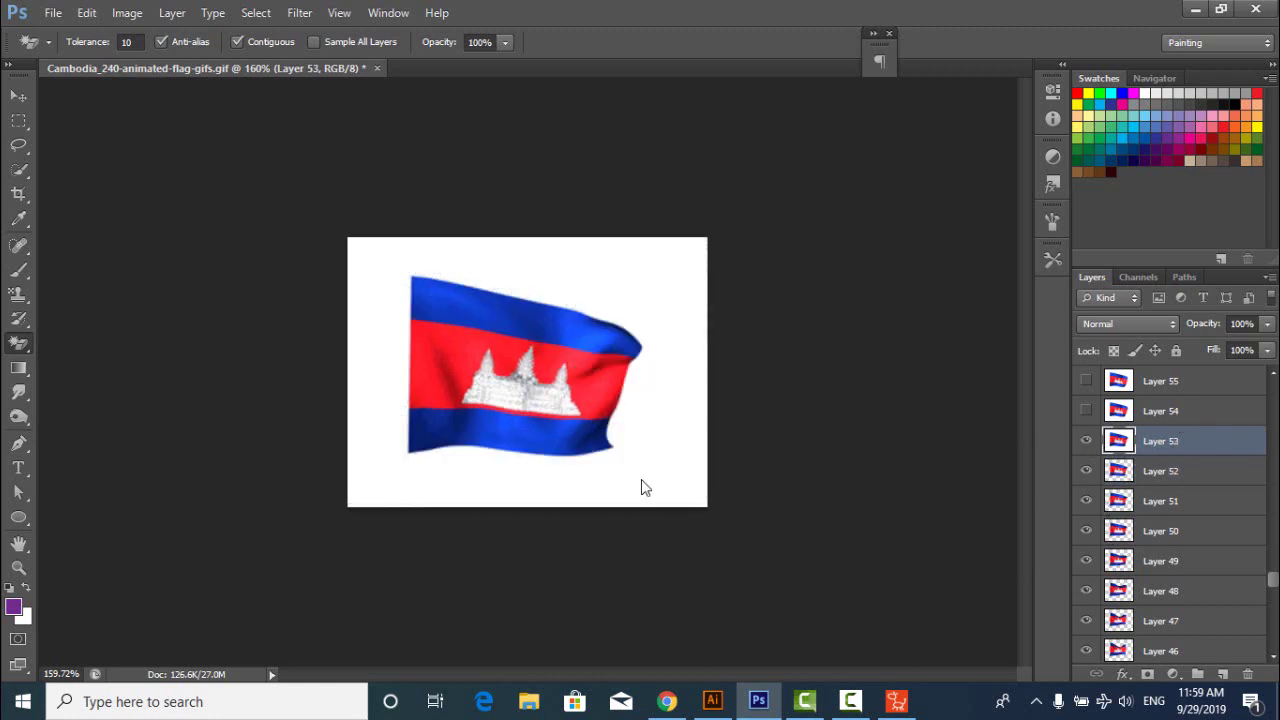
pyautogui.click(643, 486)
pyautogui.press('Delete')
# - Show and select Layer 54, and erase its white background with the Magic Eraser
pyautogui.click(1170, 413)
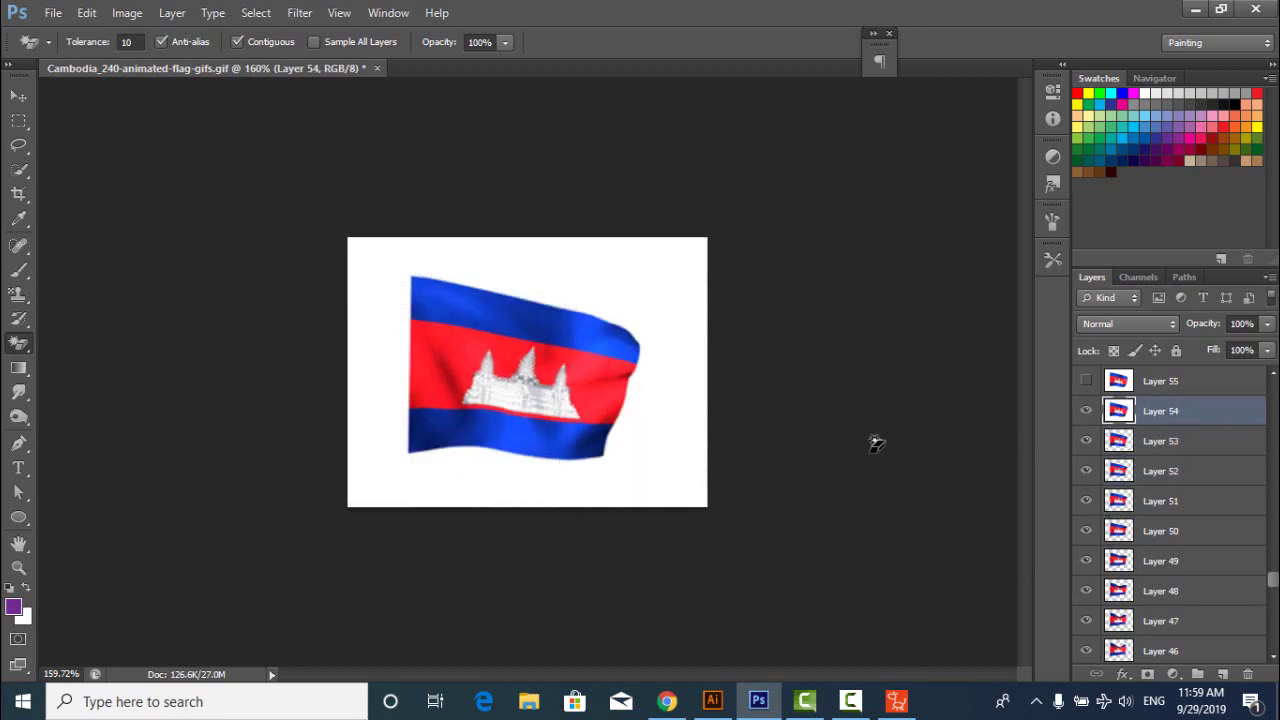
pyautogui.click(689, 473)
pyautogui.press('Delete')
# - Hide Layer 54 and the erased layers below it, leaving only Layer 55 shown
pyautogui.moveTo(1087, 470); pyautogui.dragTo(1096, 652)
pyautogui.scroll(-2, 1090, 630)
pyautogui.scroll(-3, 1096, 652)
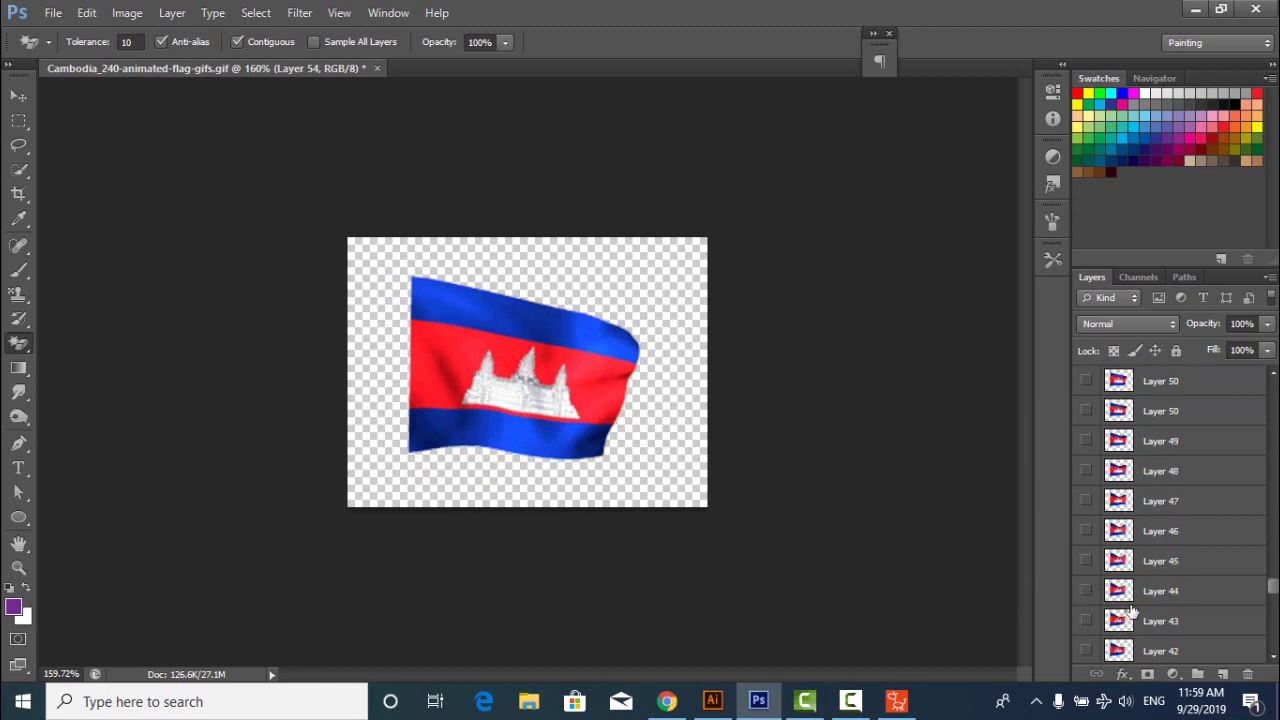
pyautogui.scroll(11, 1100, 610)
pyautogui.click(1086, 590)
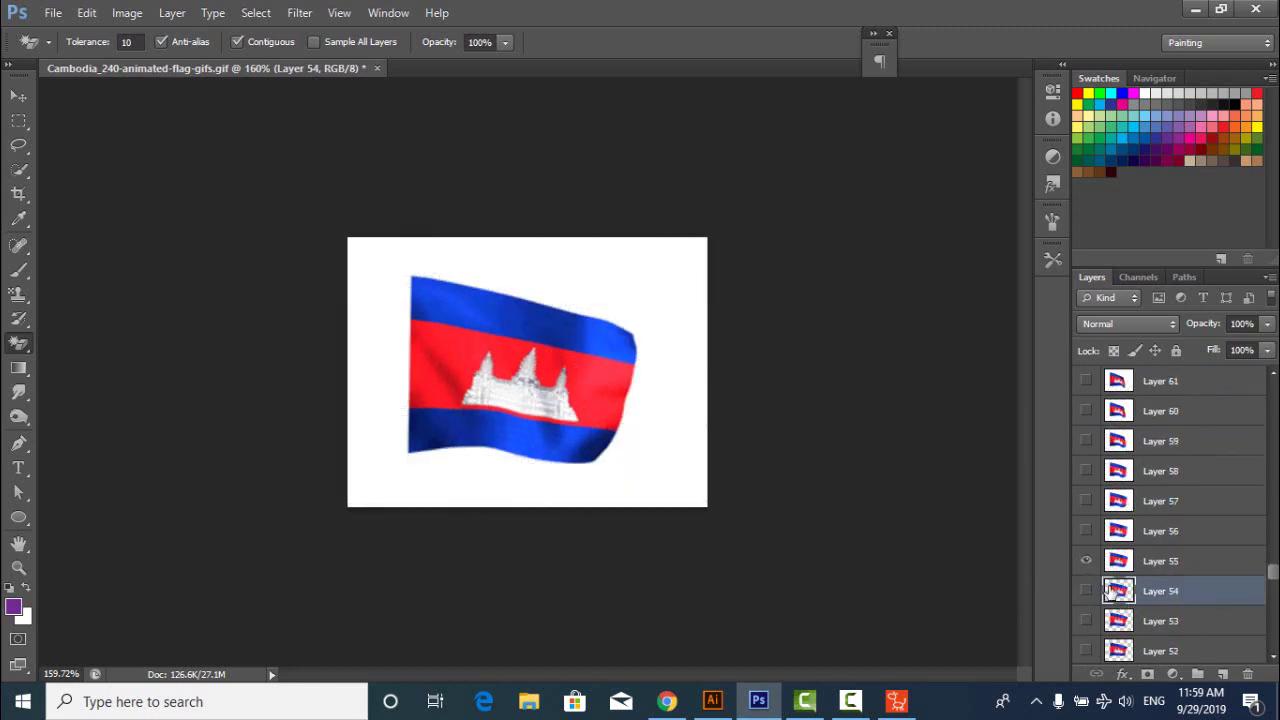
# - Select Layer 55, show and select Layer 56, and erase each one's white background with the Magic Eraser
pyautogui.click(1165, 561)
pyautogui.scroll(3, 1170, 600)
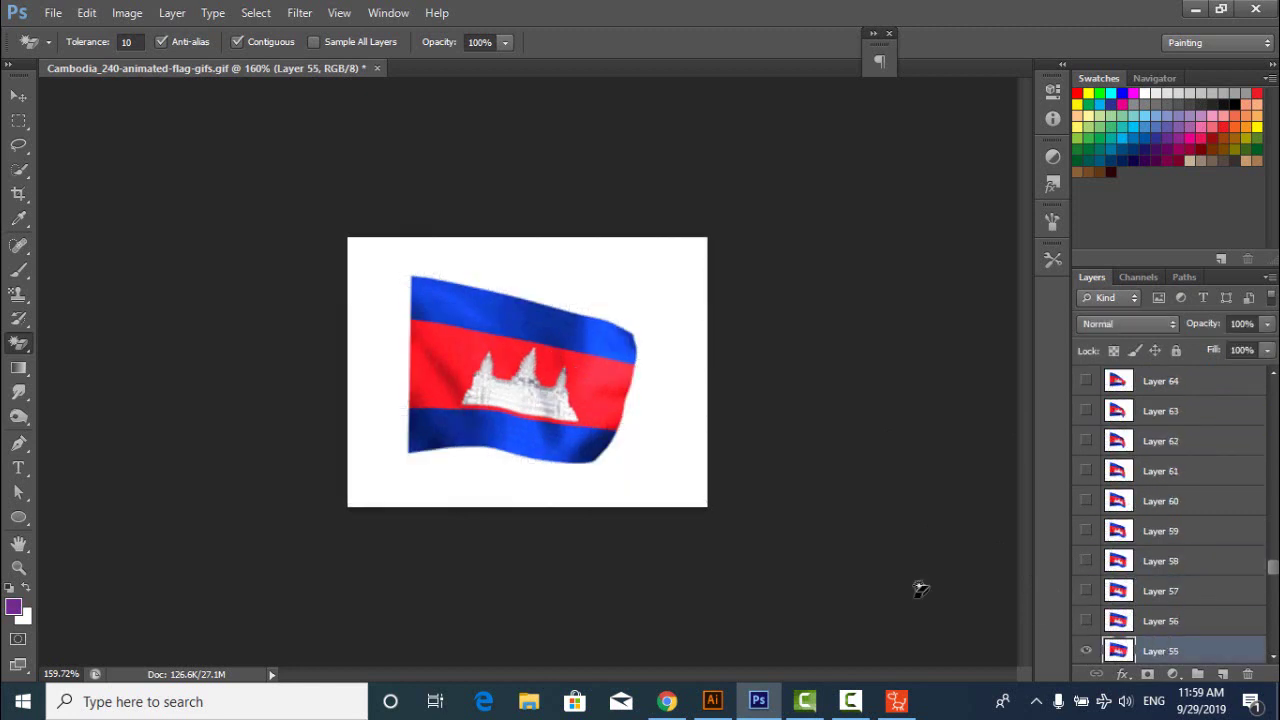
pyautogui.click(681, 462)
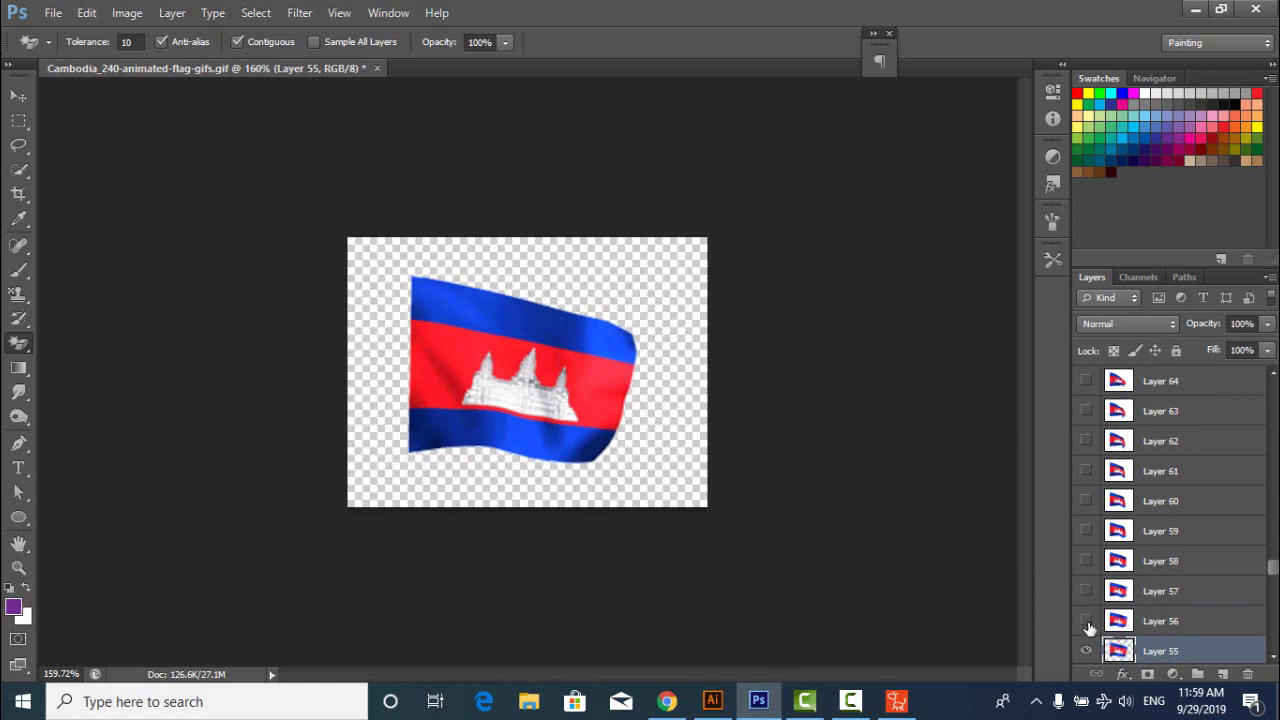
pyautogui.click(1086, 621)
pyautogui.click(1108, 614)
pyautogui.click(679, 477)
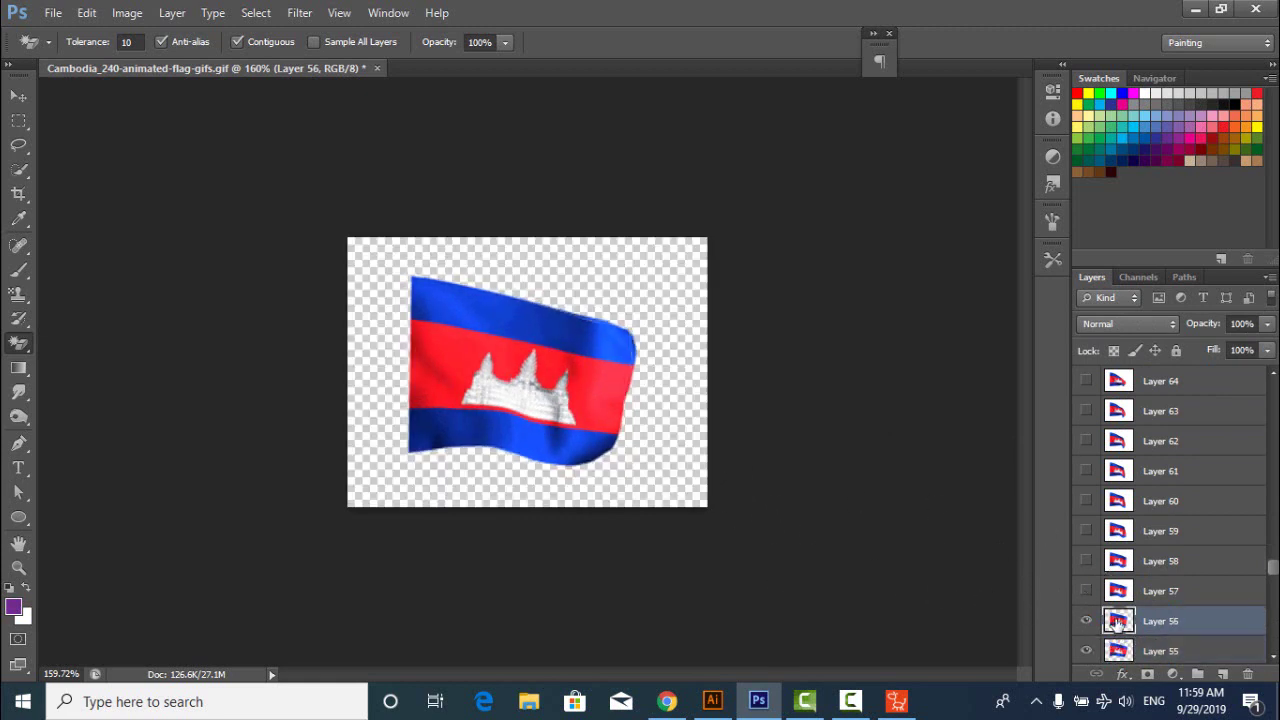
# - Show and select Layer 57 and Layer 58 in turn, erasing each one's white background with the Magic Eraser
pyautogui.click(1086, 590)
pyautogui.click(1165, 591)
pyautogui.click(683, 474)
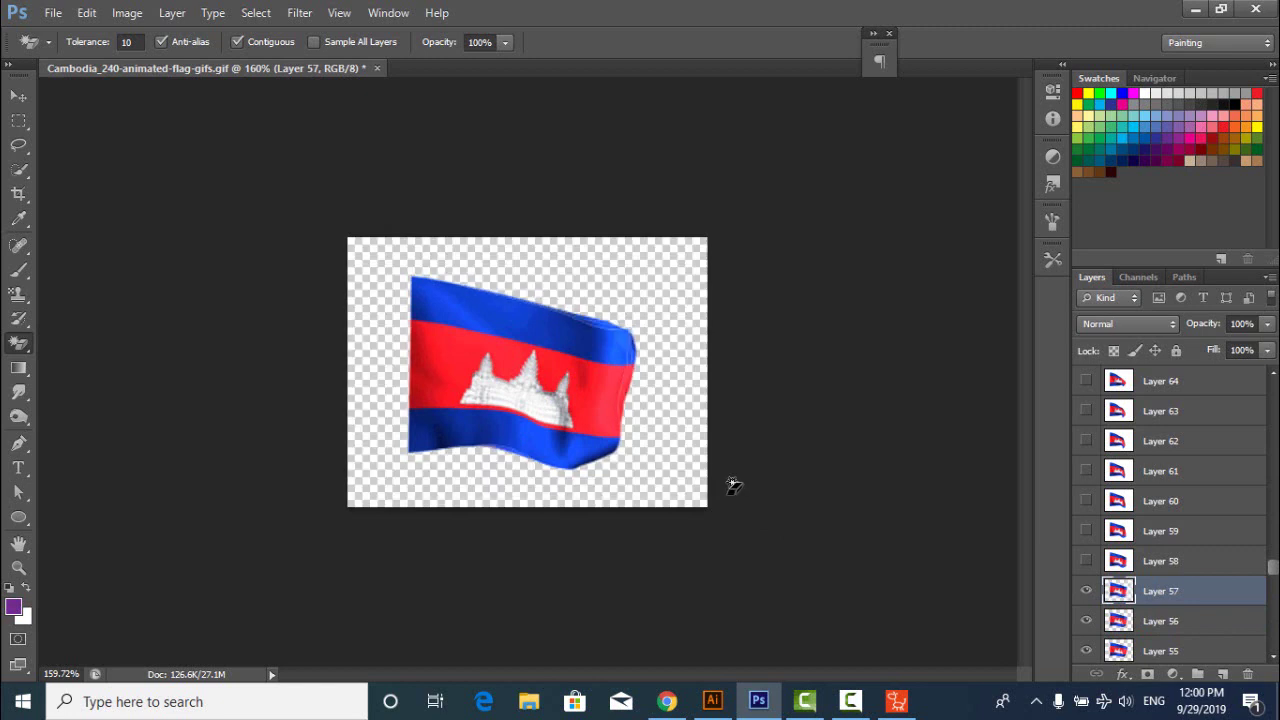
pyautogui.click(1086, 561)
pyautogui.click(1165, 561)
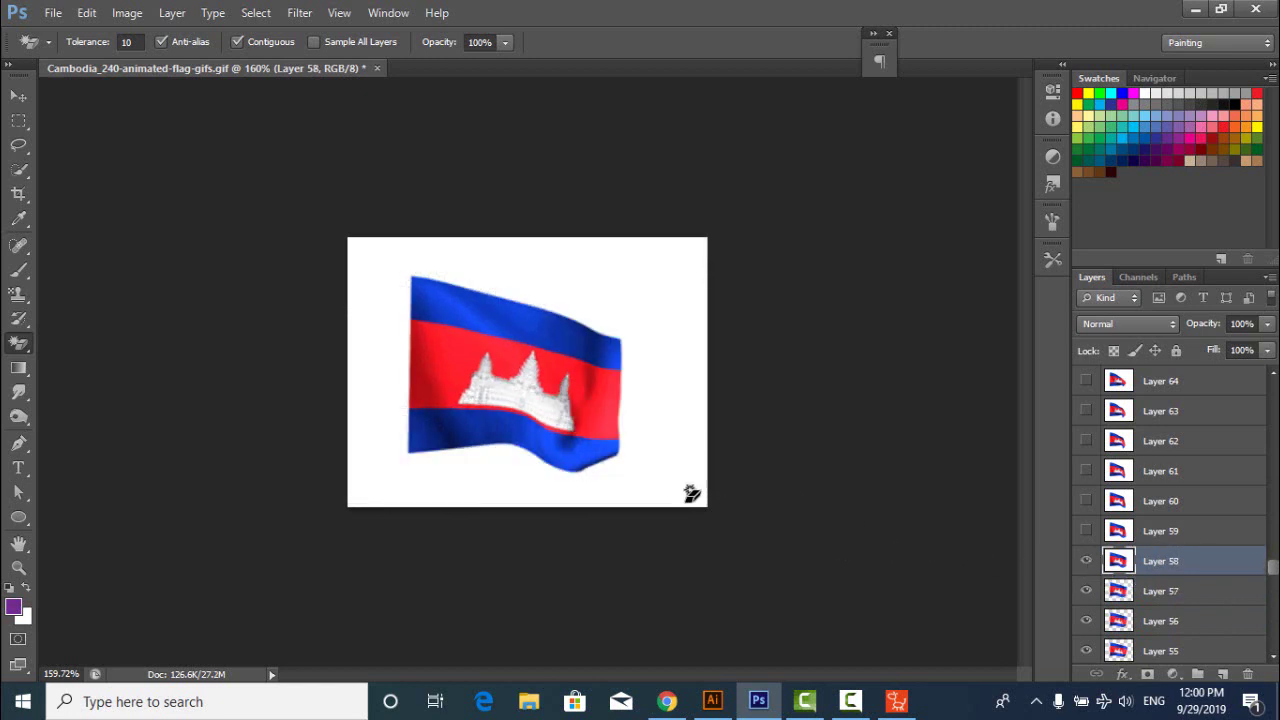
pyautogui.click(692, 492)
# - Show and select Layer 59 and Layer 60 in turn, erasing each one's white background with the Magic Eraser
pyautogui.click(1086, 531)
pyautogui.click(1165, 531)
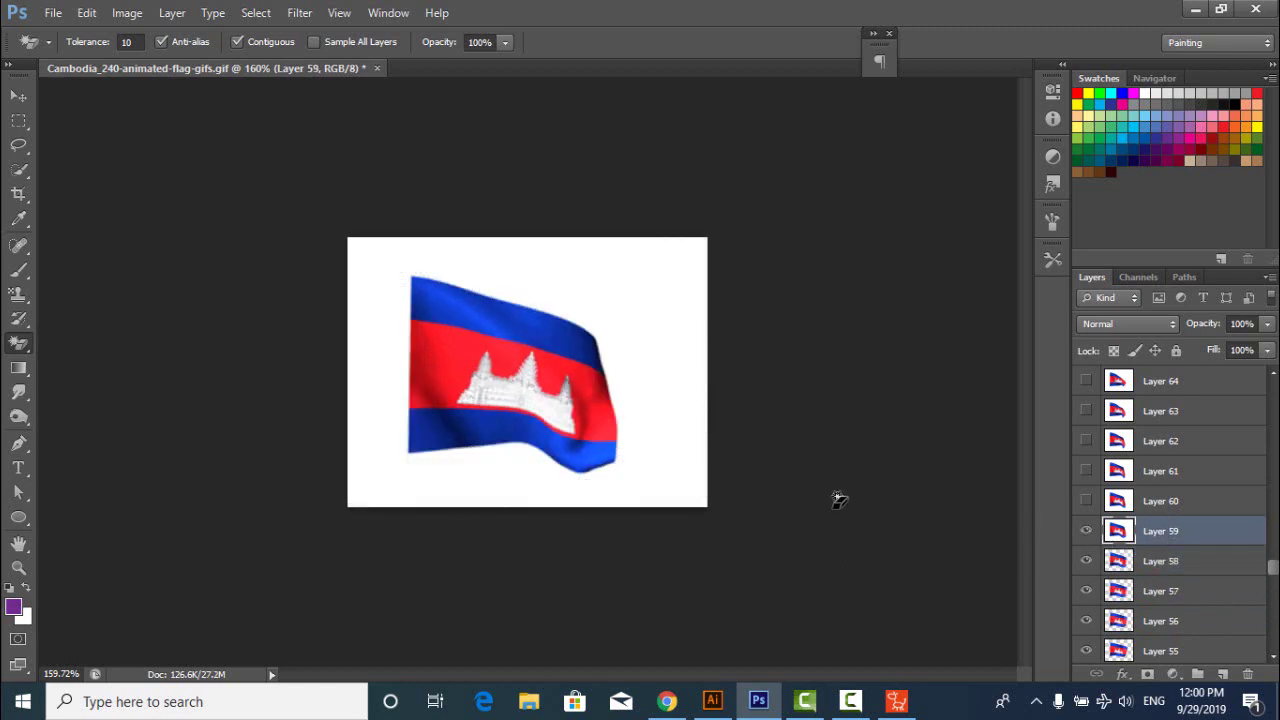
pyautogui.click(663, 487)
pyautogui.click(1086, 501)
pyautogui.click(1183, 505)
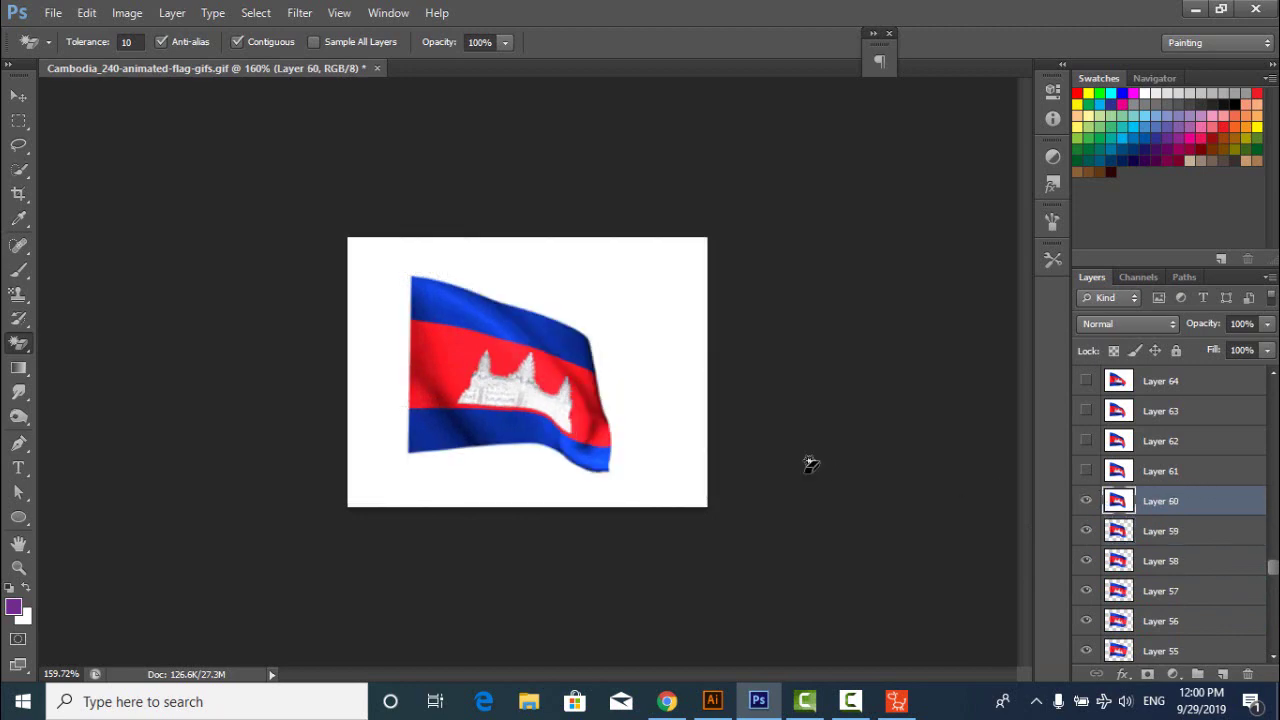
pyautogui.click(666, 450)
# - Show and select Layer 61 and Layer 62 in turn, erasing each one's white background with the Magic Eraser
pyautogui.click(1086, 471)
pyautogui.click(1207, 475)
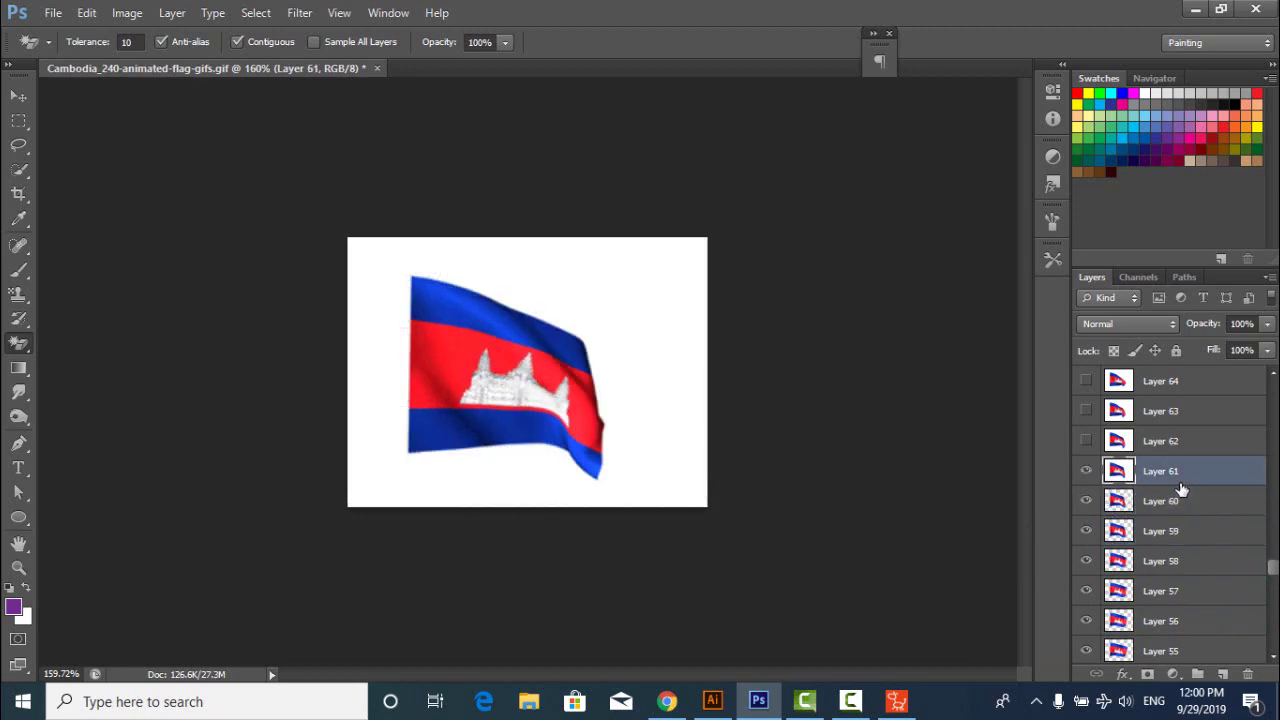
pyautogui.click(666, 450)
pyautogui.click(1086, 441)
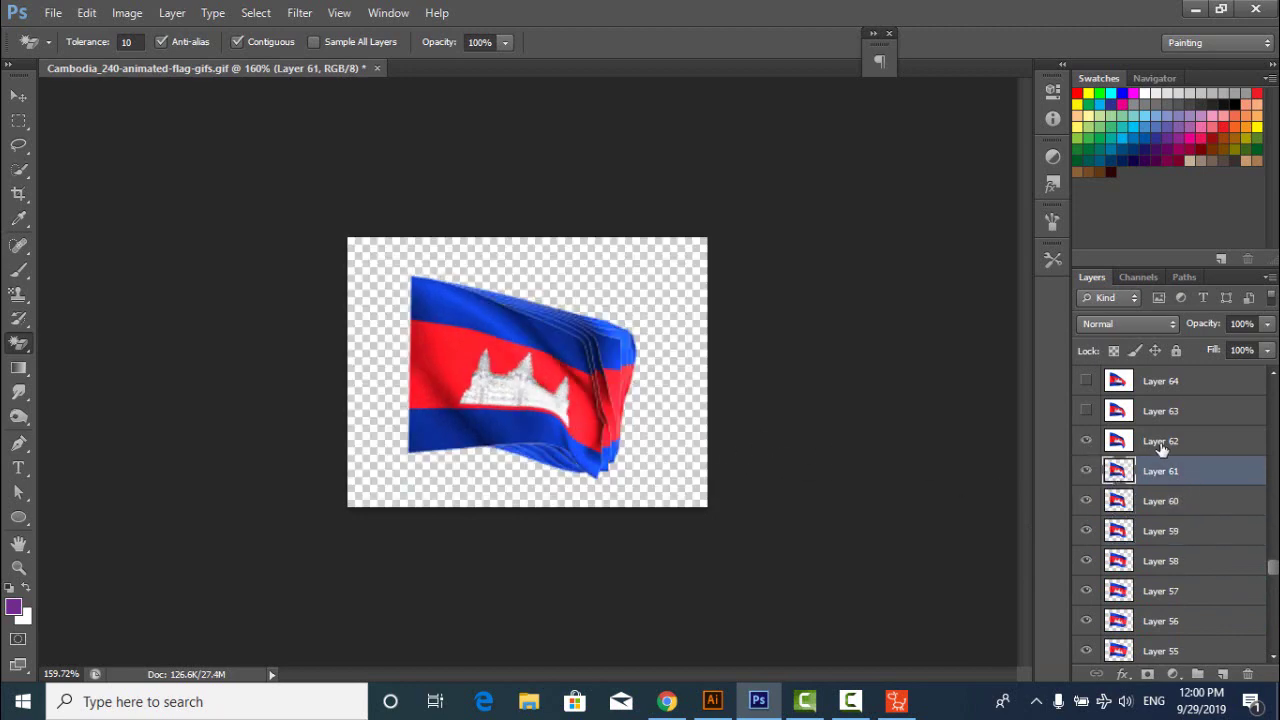
pyautogui.click(1162, 448)
pyautogui.click(664, 455)
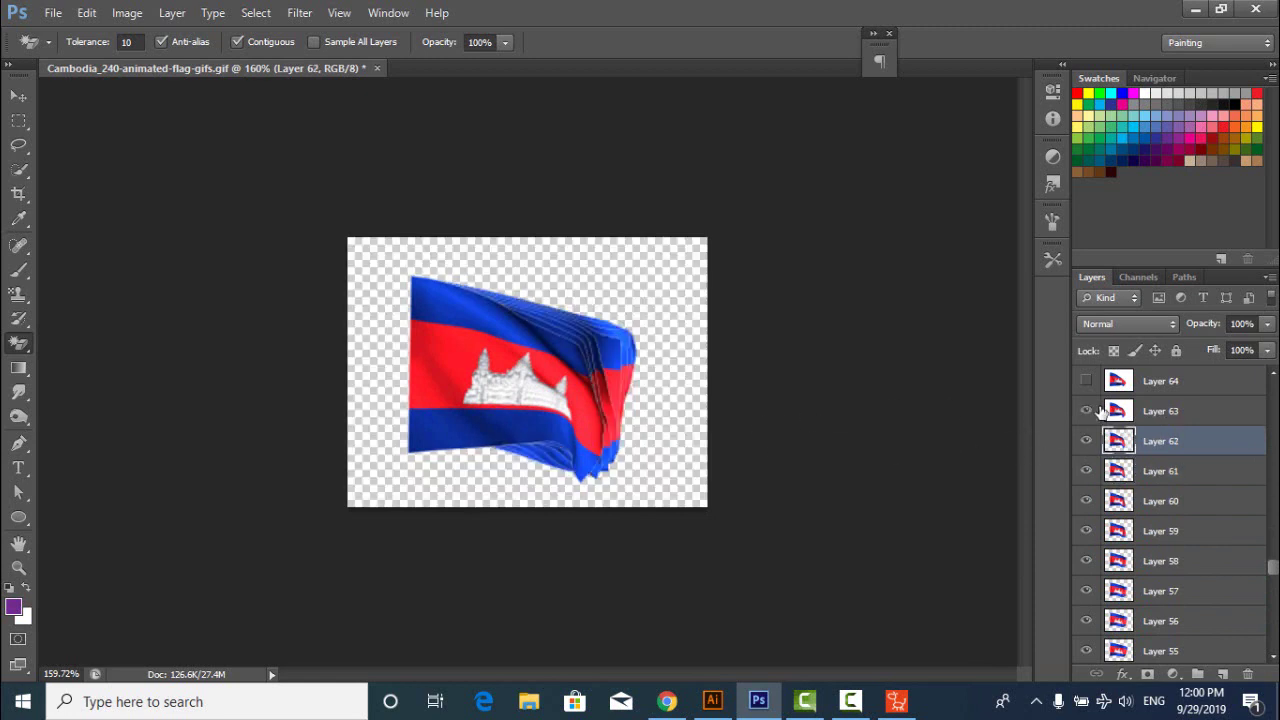
# - Show and select Layer 63 and Layer 64 in turn, erasing each one's white background with the Magic Eraser
pyautogui.click(1086, 411)
pyautogui.click(1162, 418)
pyautogui.click(682, 477)
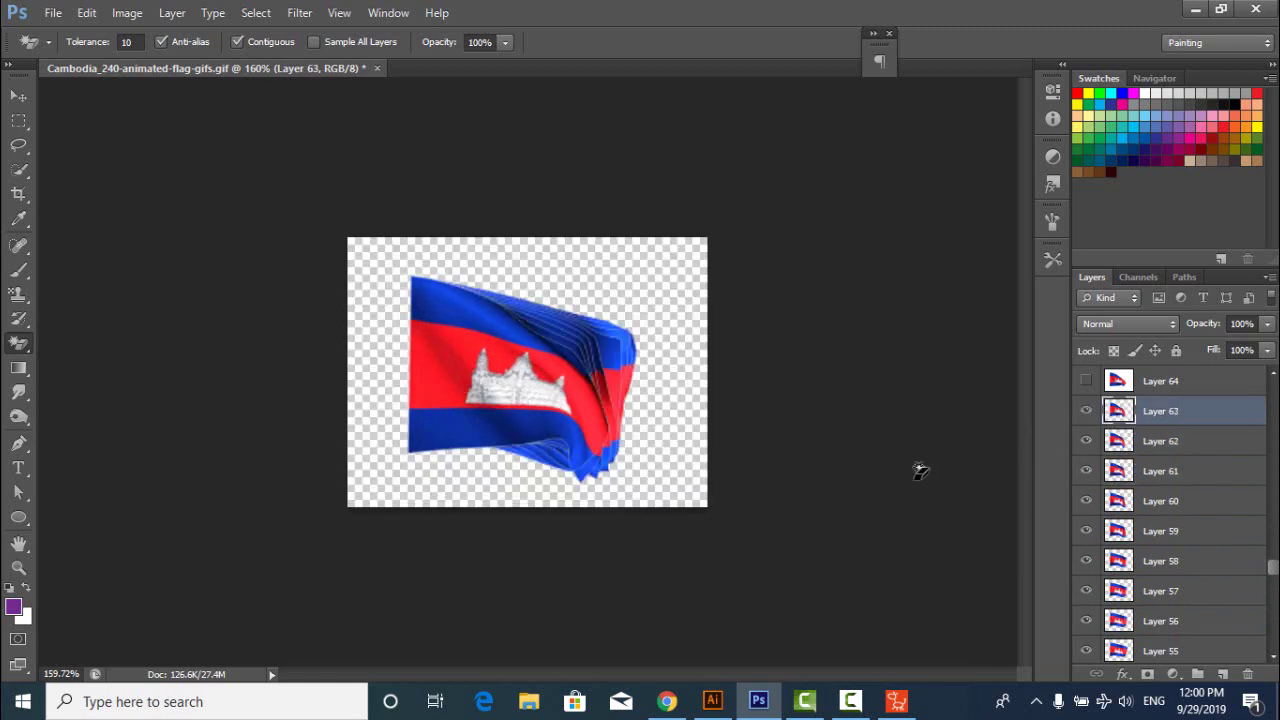
pyautogui.click(1086, 381)
pyautogui.click(1186, 383)
pyautogui.click(684, 482)
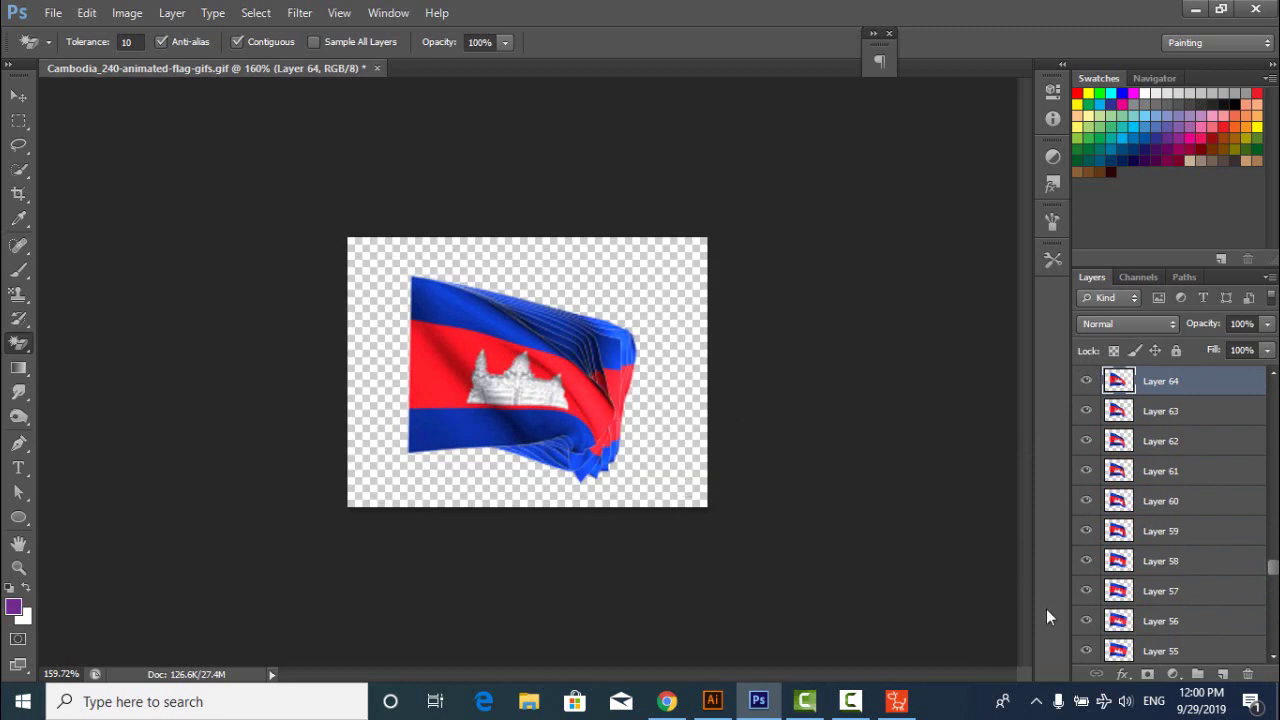
# - Hide Layers 55 through 64 and show Layer 65
pyautogui.scroll(-1, 1124, 638)
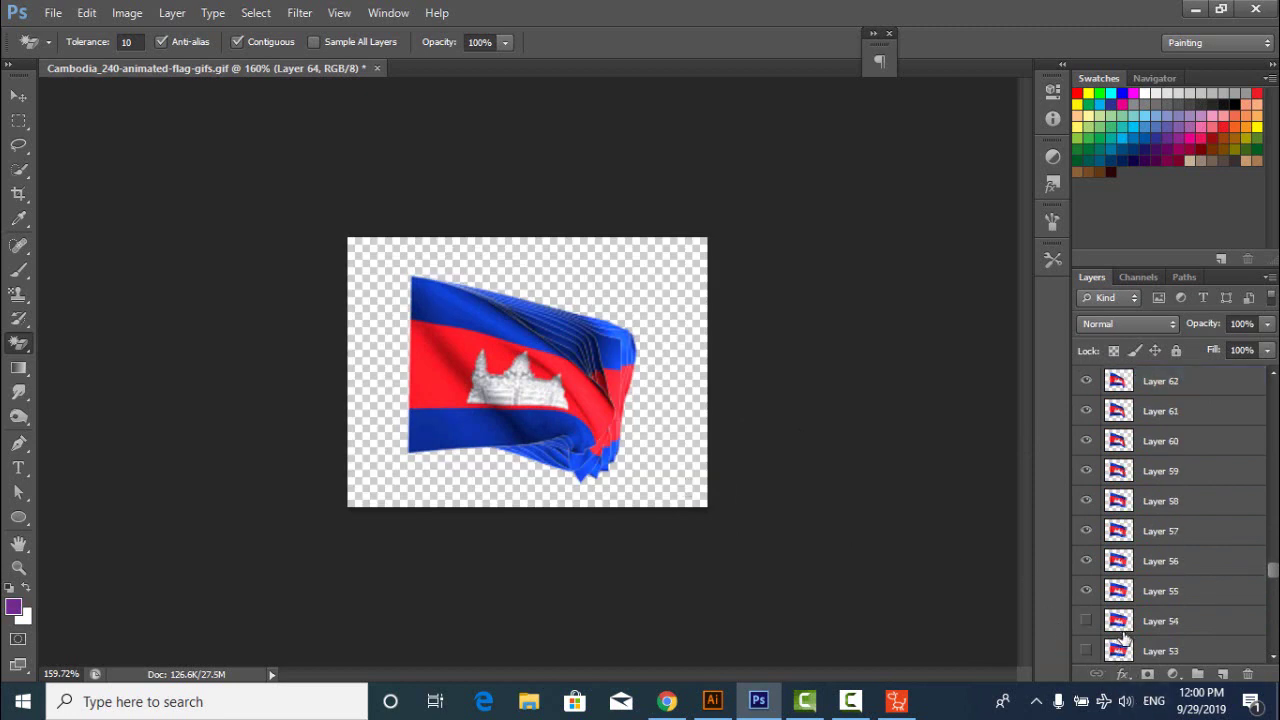
pyautogui.click(1086, 591)
pyautogui.click(1086, 561)
pyautogui.click(1086, 531)
pyautogui.click(1086, 501)
pyautogui.click(1086, 471)
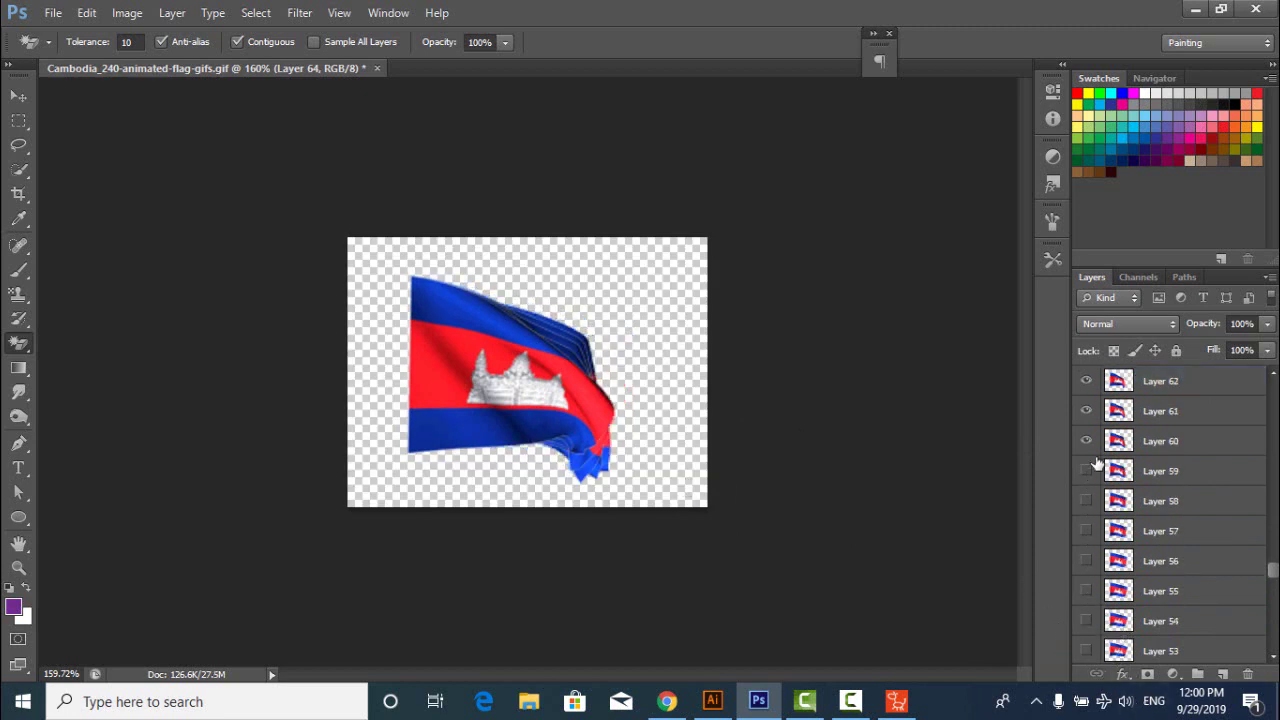
pyautogui.click(1086, 441)
pyautogui.click(1086, 411)
pyautogui.click(1086, 381)
pyautogui.scroll(2, 1160, 520)
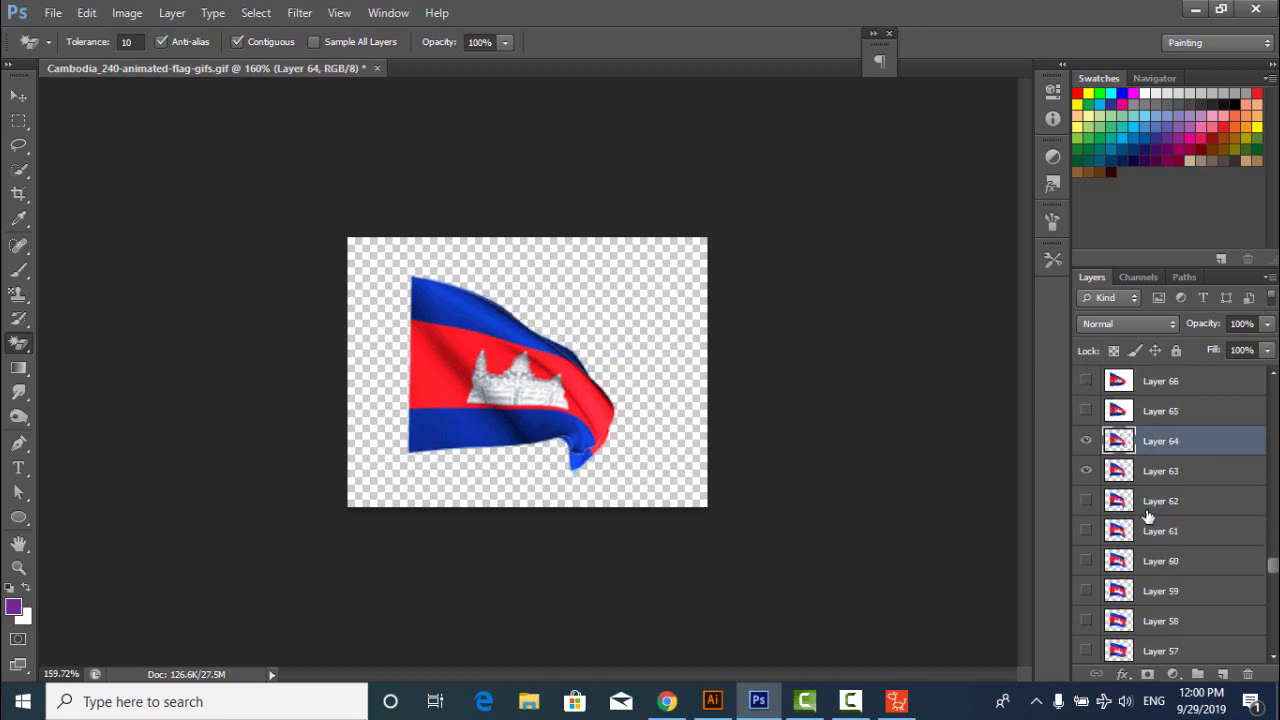
pyautogui.click(1087, 471)
pyautogui.click(1086, 441)
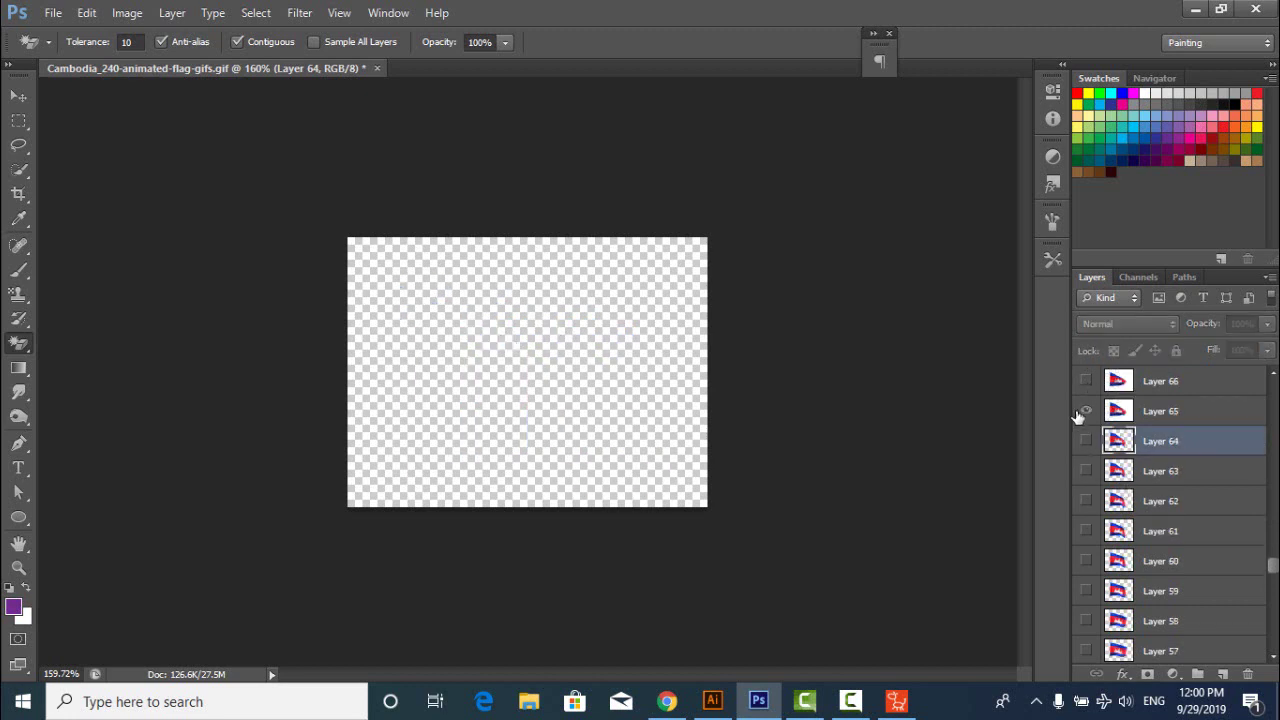
pyautogui.click(1086, 411)
pyautogui.click(852, 701)
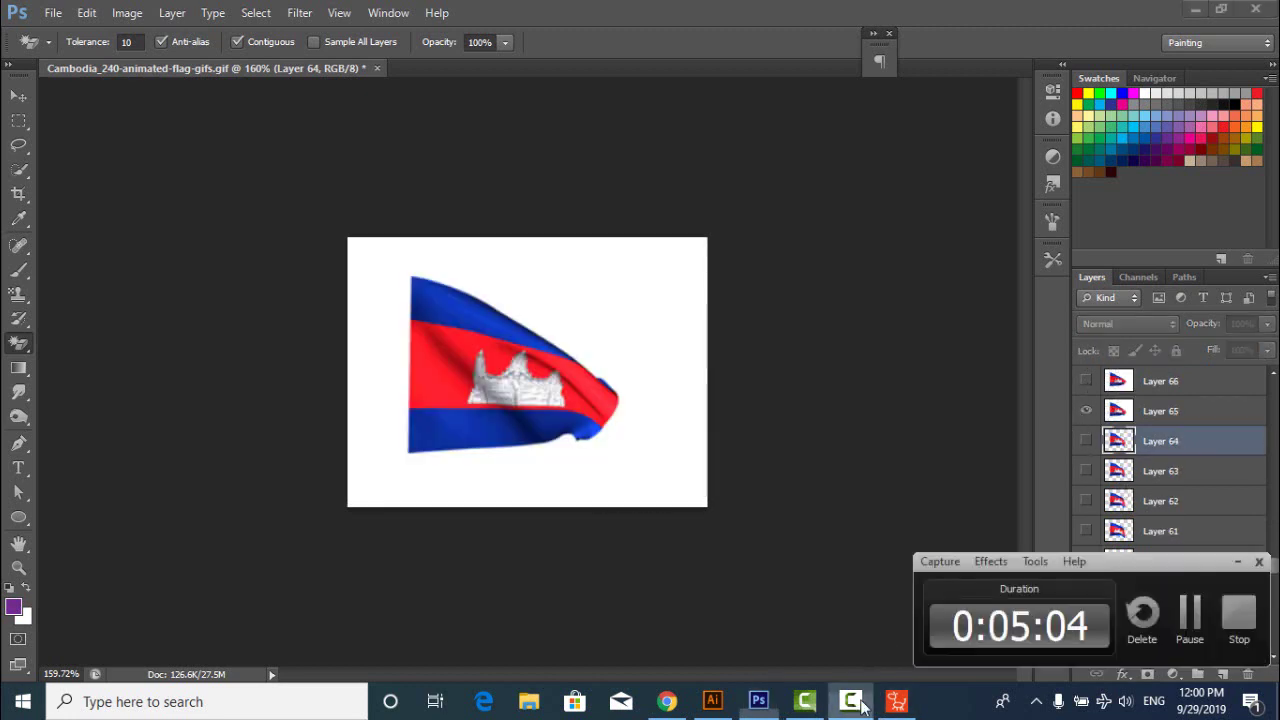
pyautogui.click(1190, 628)
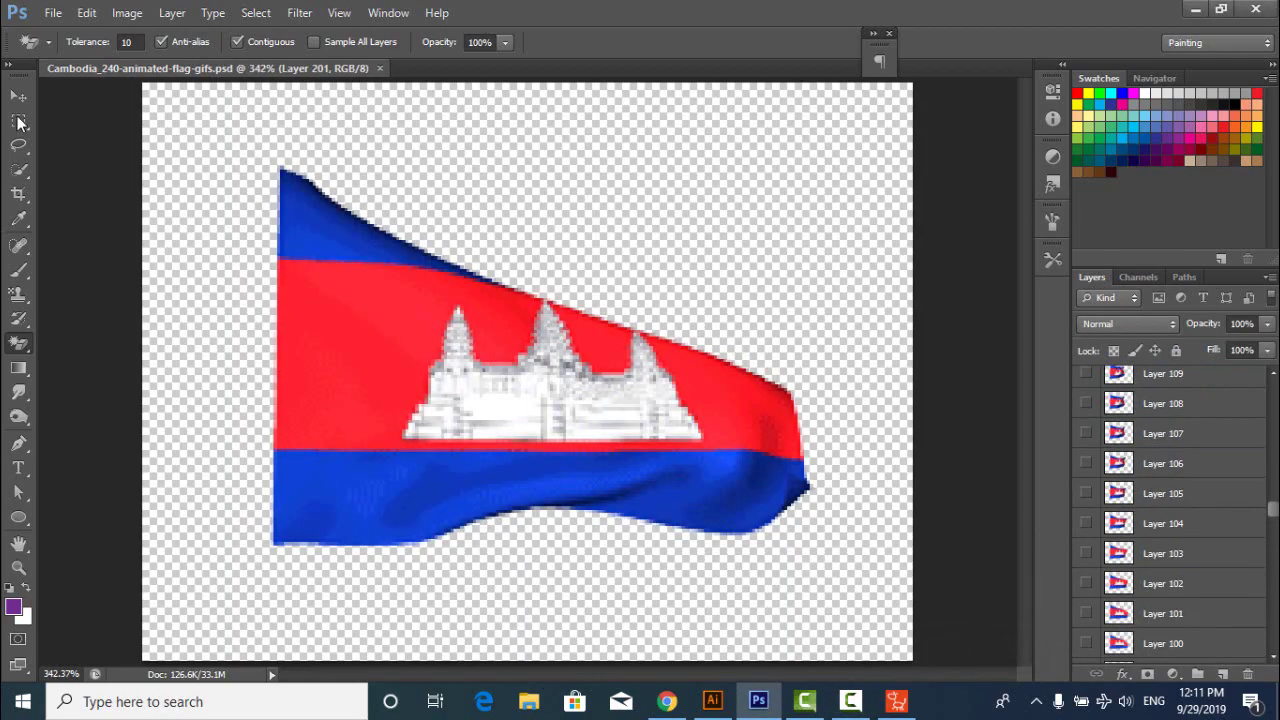
# - Leave the Magic Eraser for the Move tool, and switch to Cartoon Animator 4, returning it to Stage Mode
pyautogui.click(18, 97)
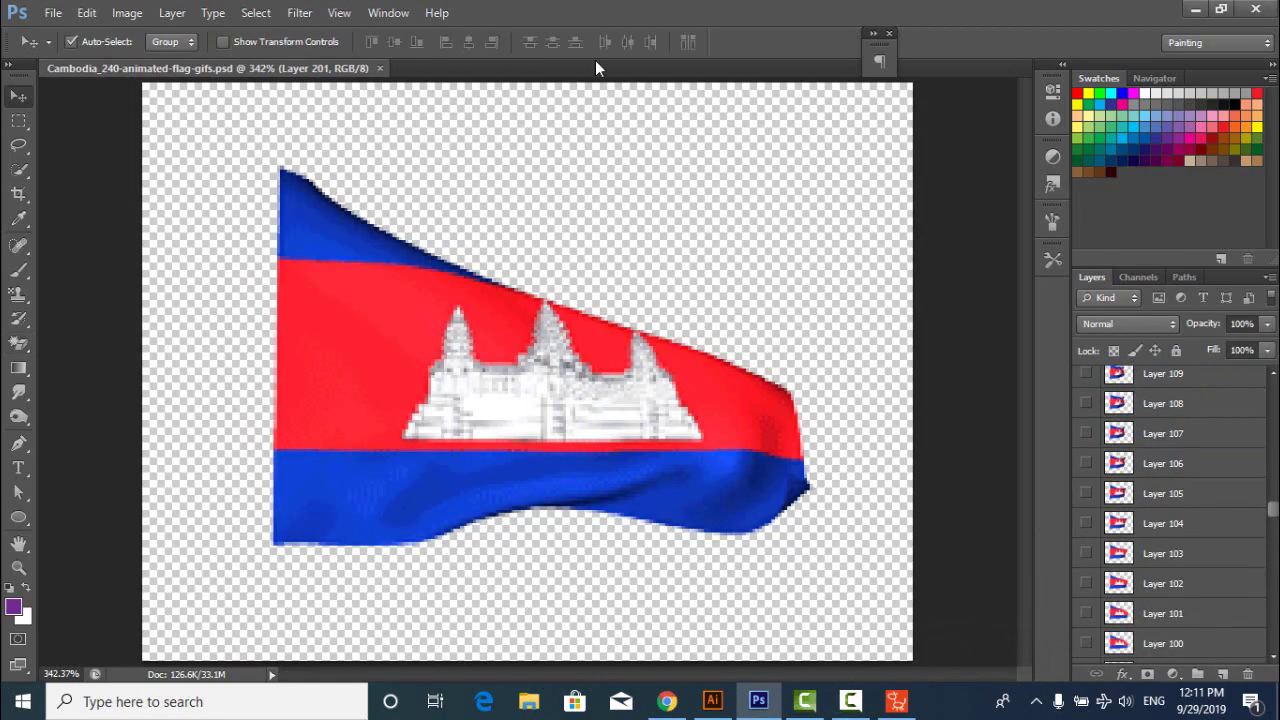
pyautogui.click(1195, 8)
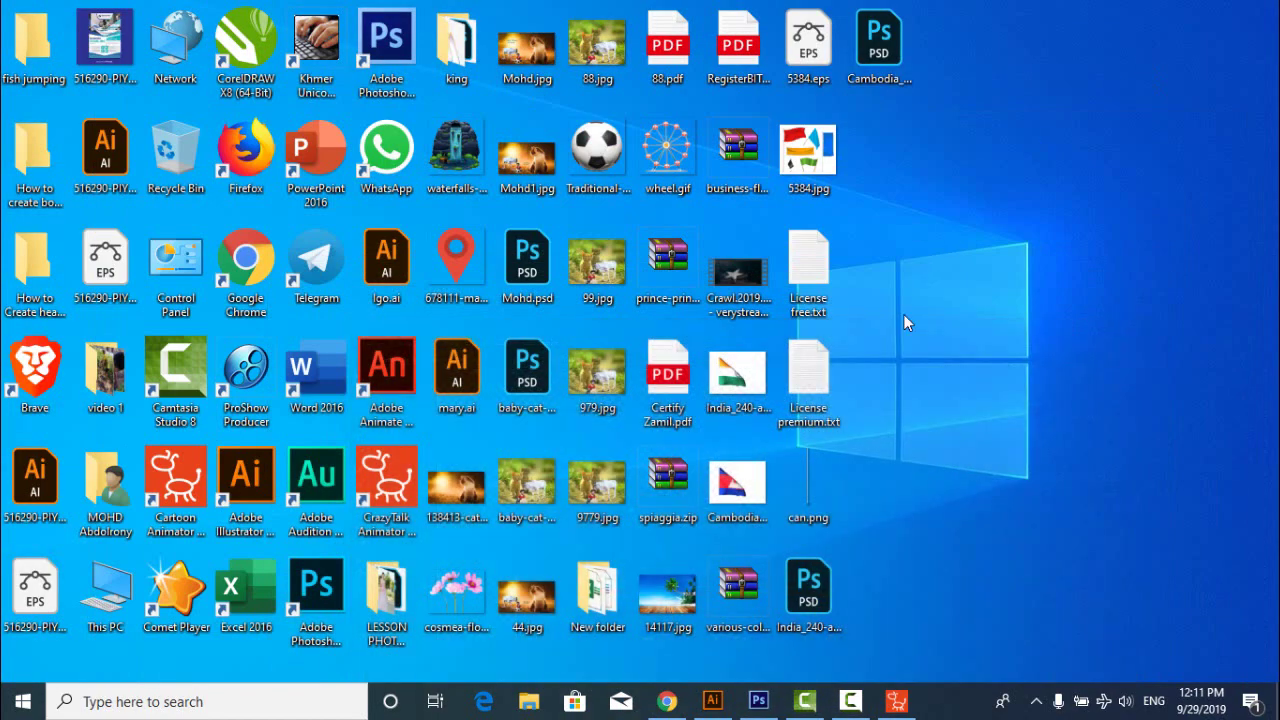
pyautogui.click(897, 701)
pyautogui.click(25, 180)
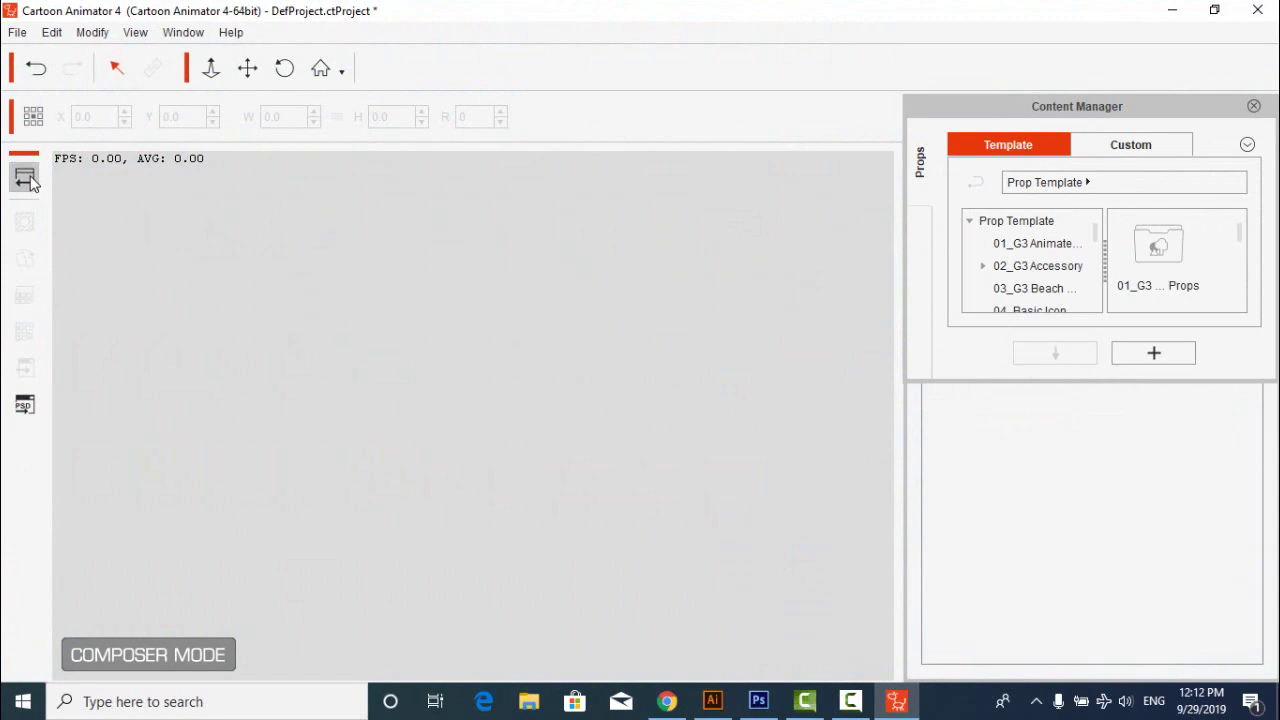
# - Create a prop from Cambodia_240-animated-flag-gifs.psd on the desktop and return from Composer Mode to Stage Mode
pyautogui.click(27, 255)
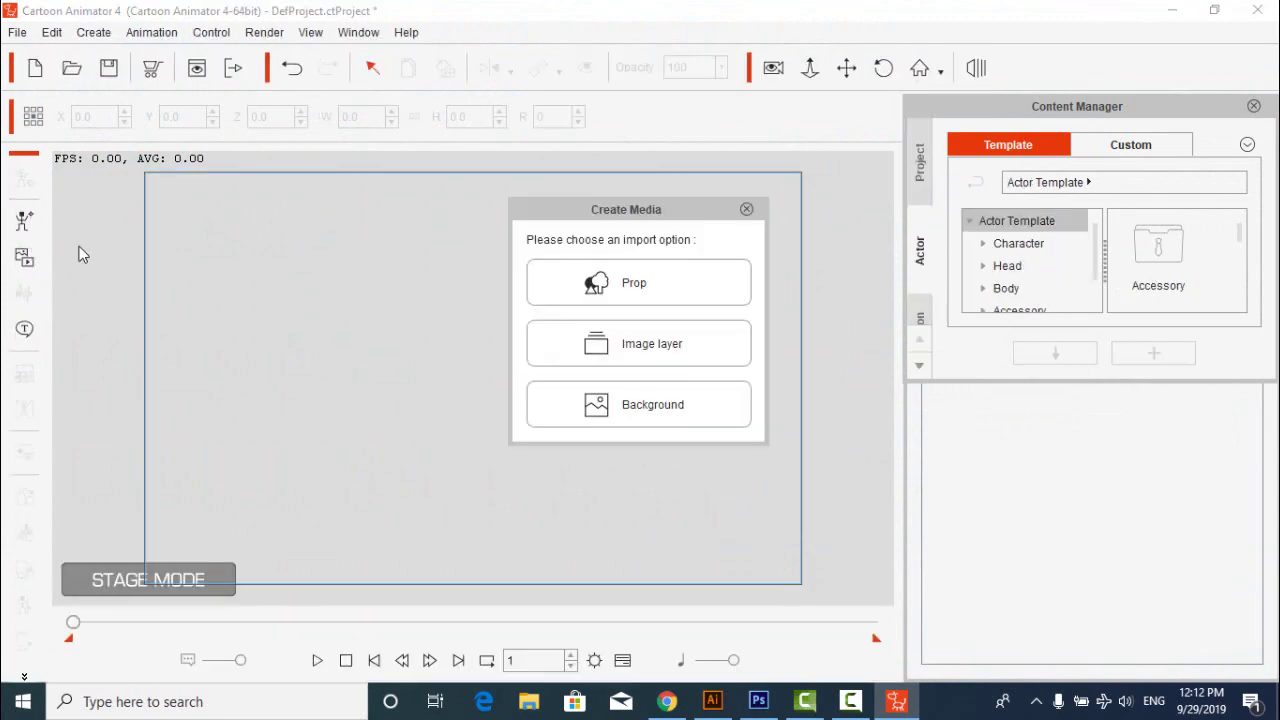
pyautogui.click(630, 288)
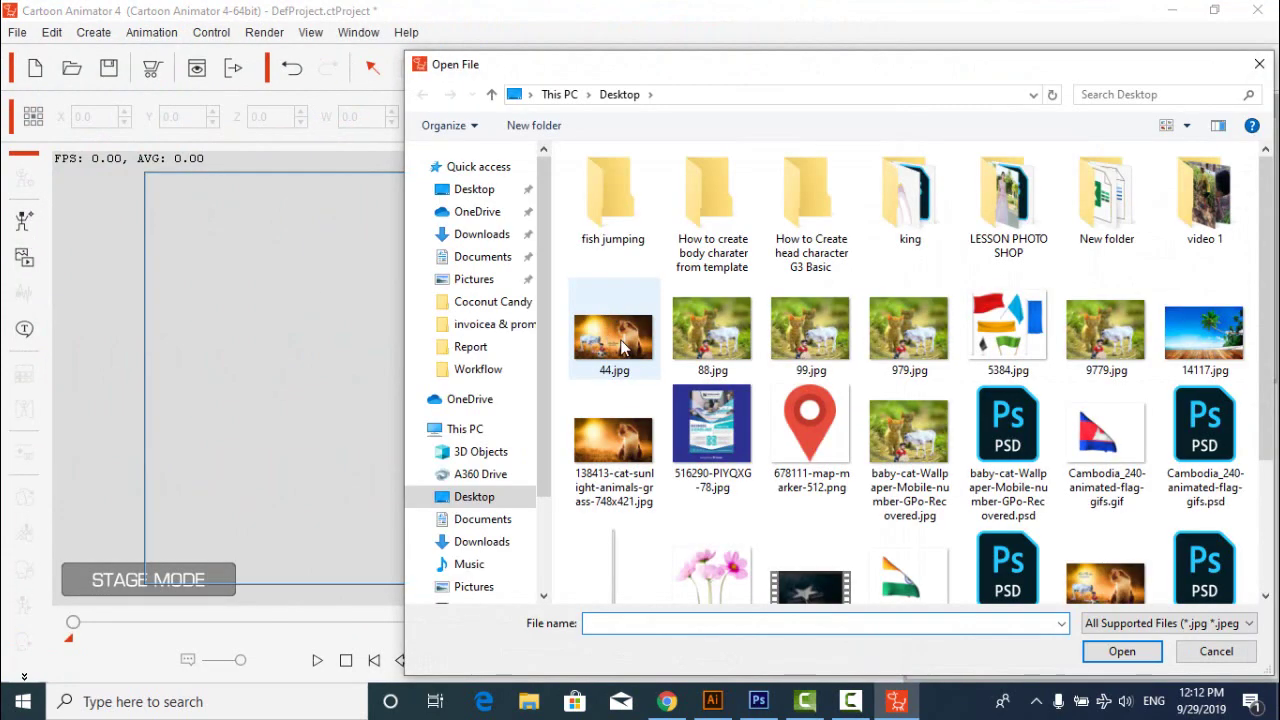
pyautogui.scroll(-2, 972, 383)
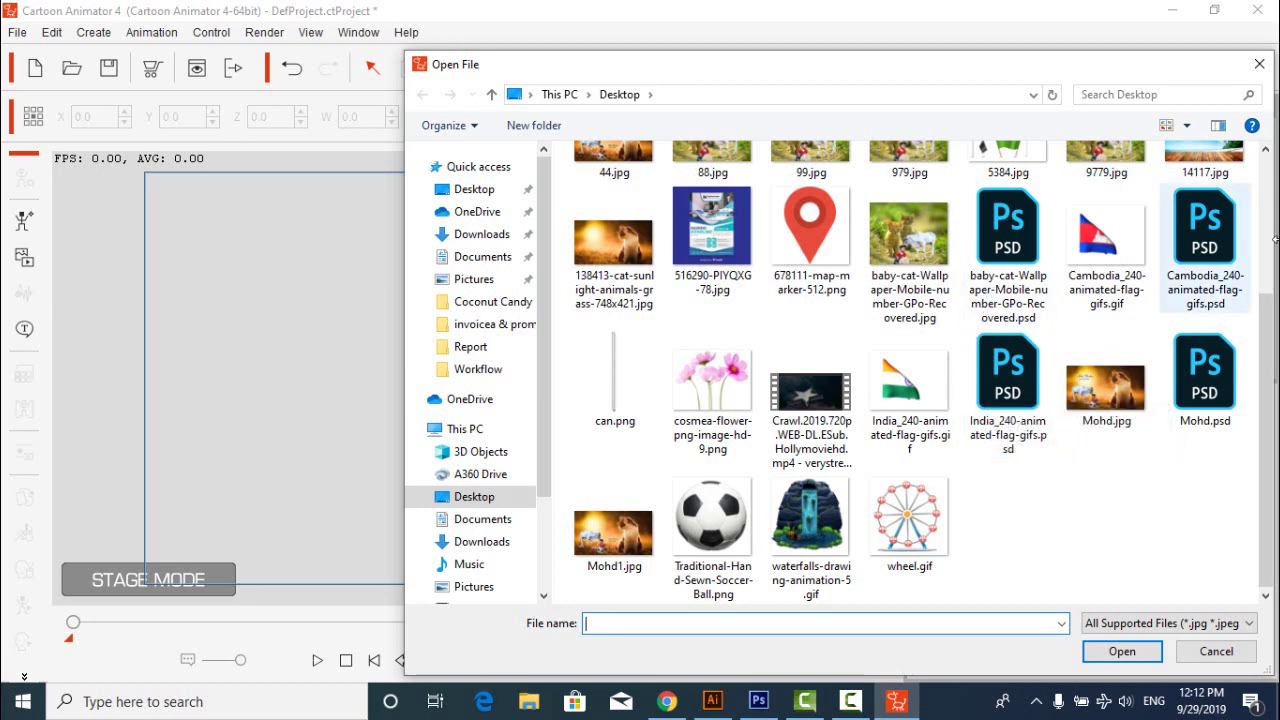
pyautogui.doubleClick(1190, 258)
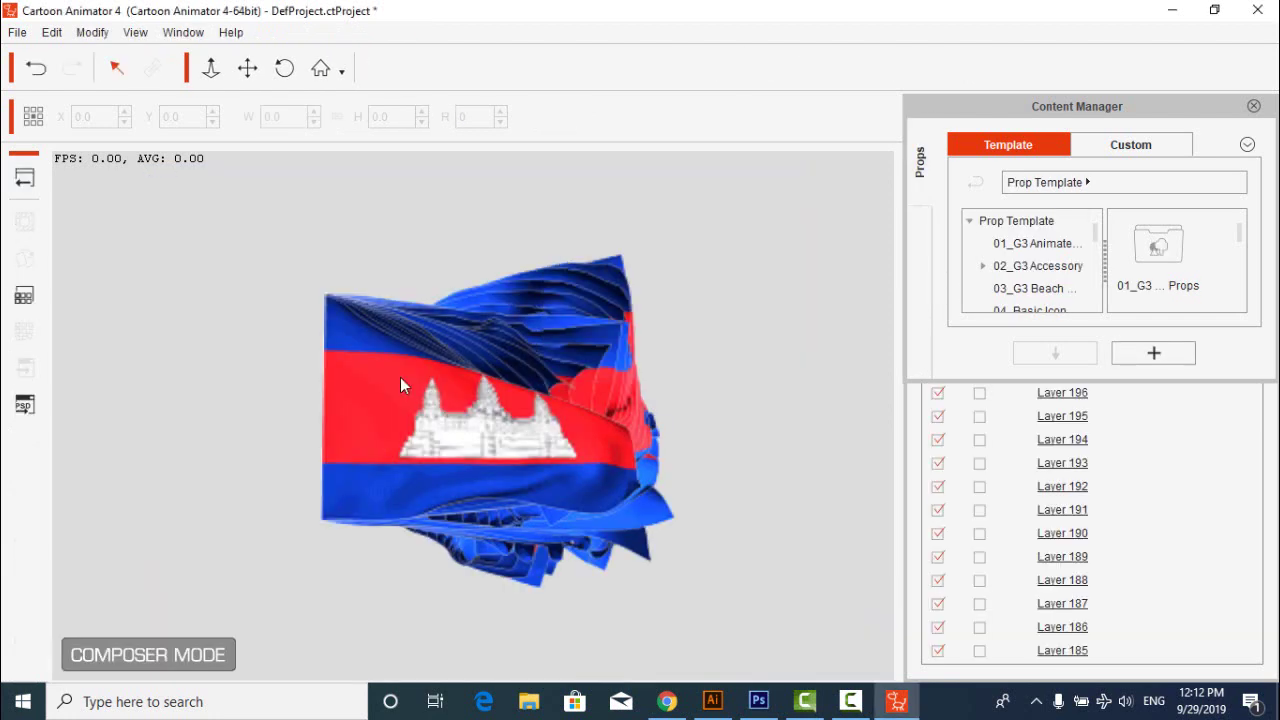
pyautogui.click(441, 372)
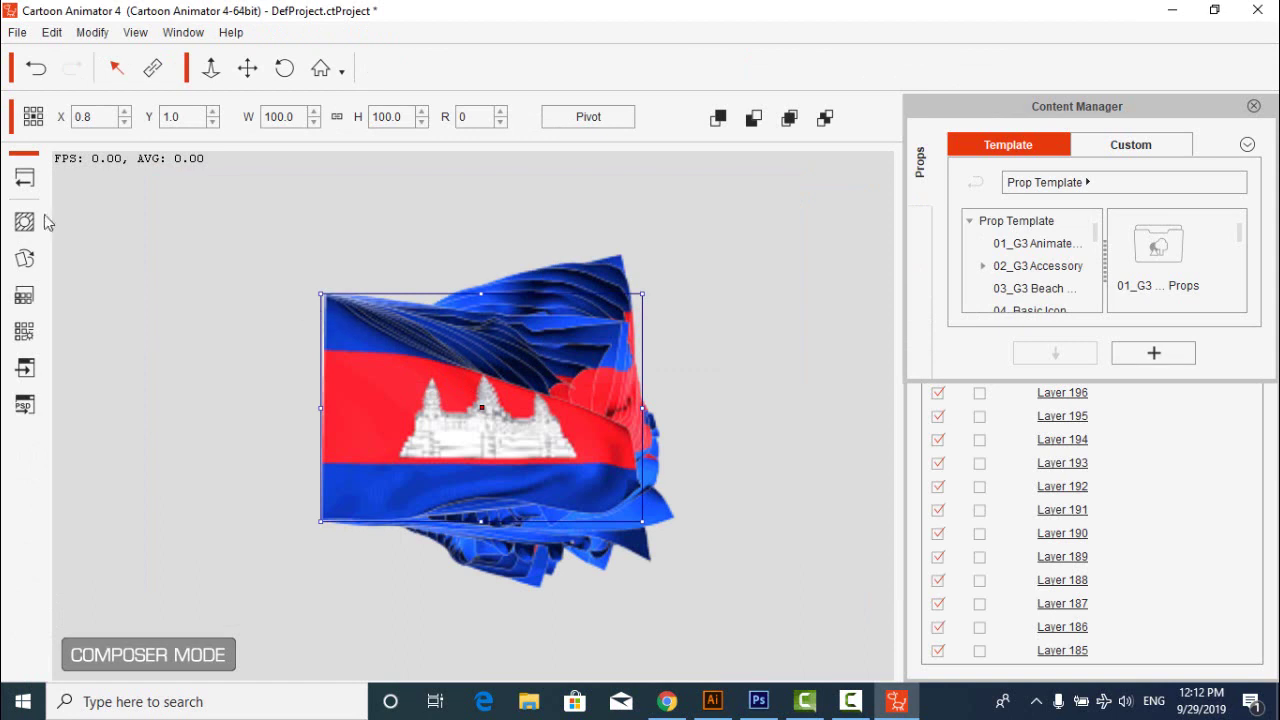
pyautogui.click(26, 186)
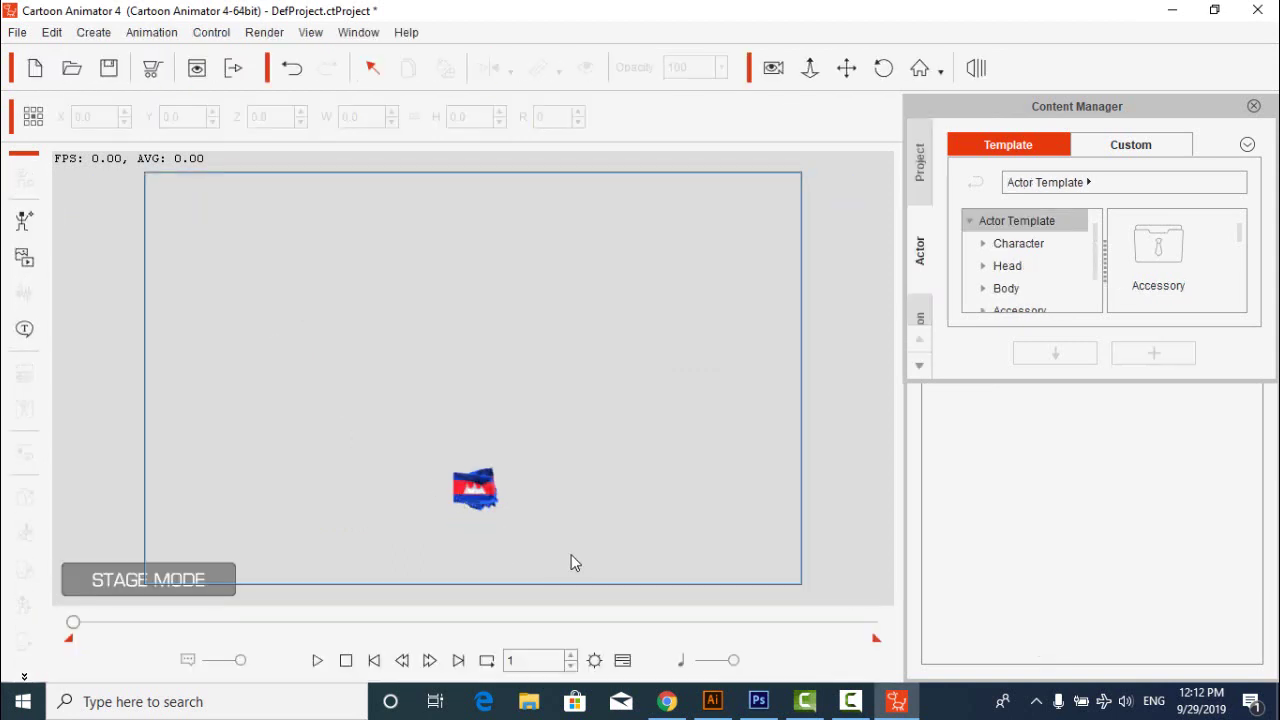
# - Remove the flag prop from the stage, switch to Photoshop, and add a new layer group above Layer 201
pyautogui.click(381, 560)
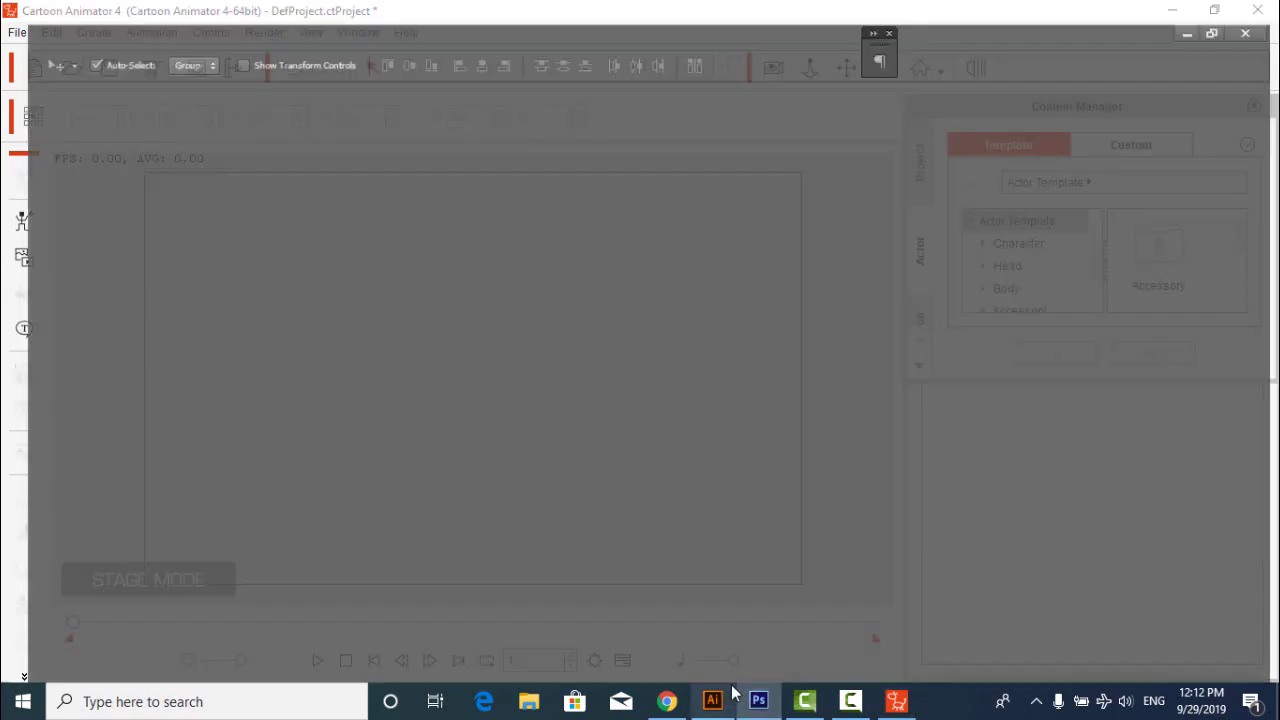
pyautogui.scroll(-4, 1172, 435)
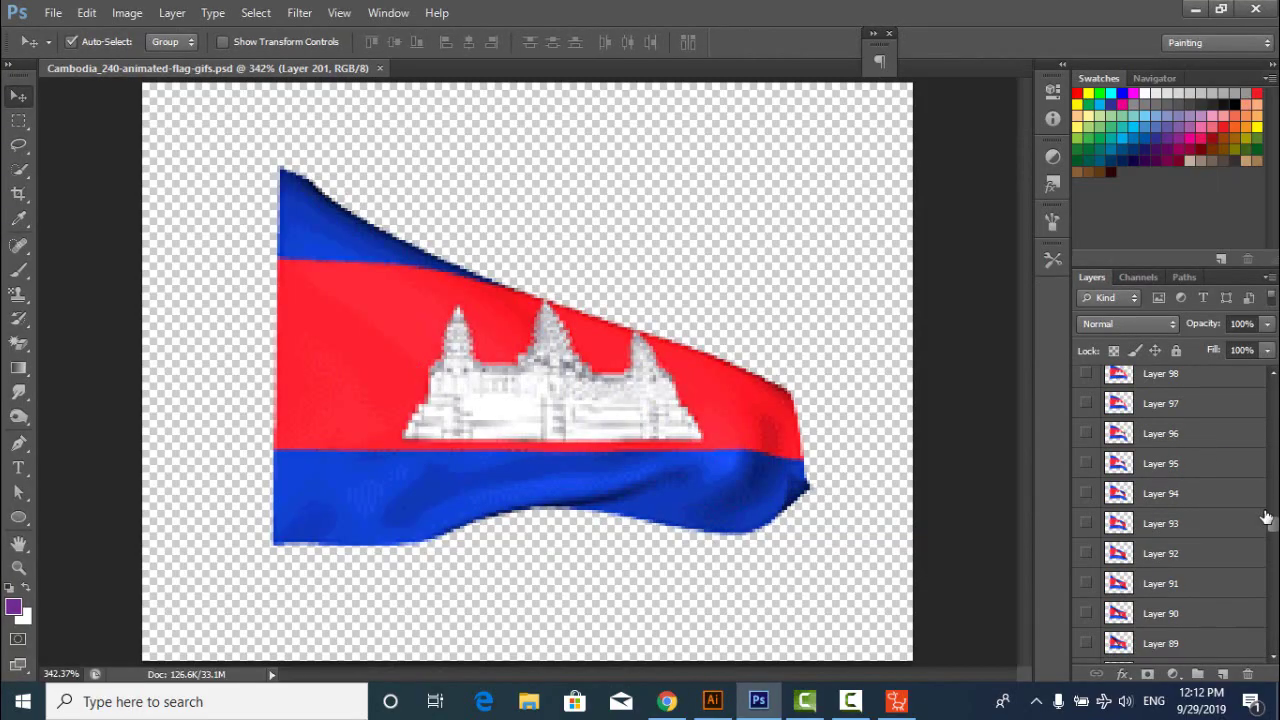
pyautogui.moveTo(1276, 532); pyautogui.dragTo(1272, 654)
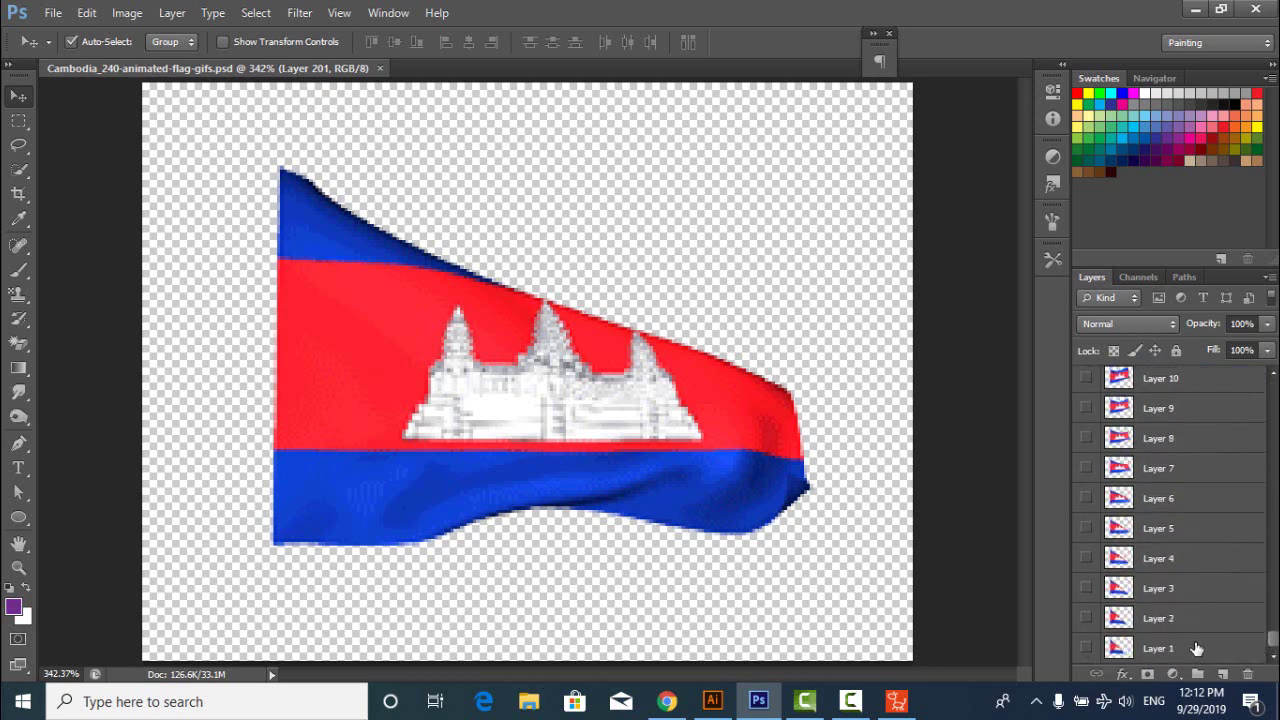
pyautogui.keyDown('shift'); pyautogui.click(1197, 648); pyautogui.keyUp('shift')
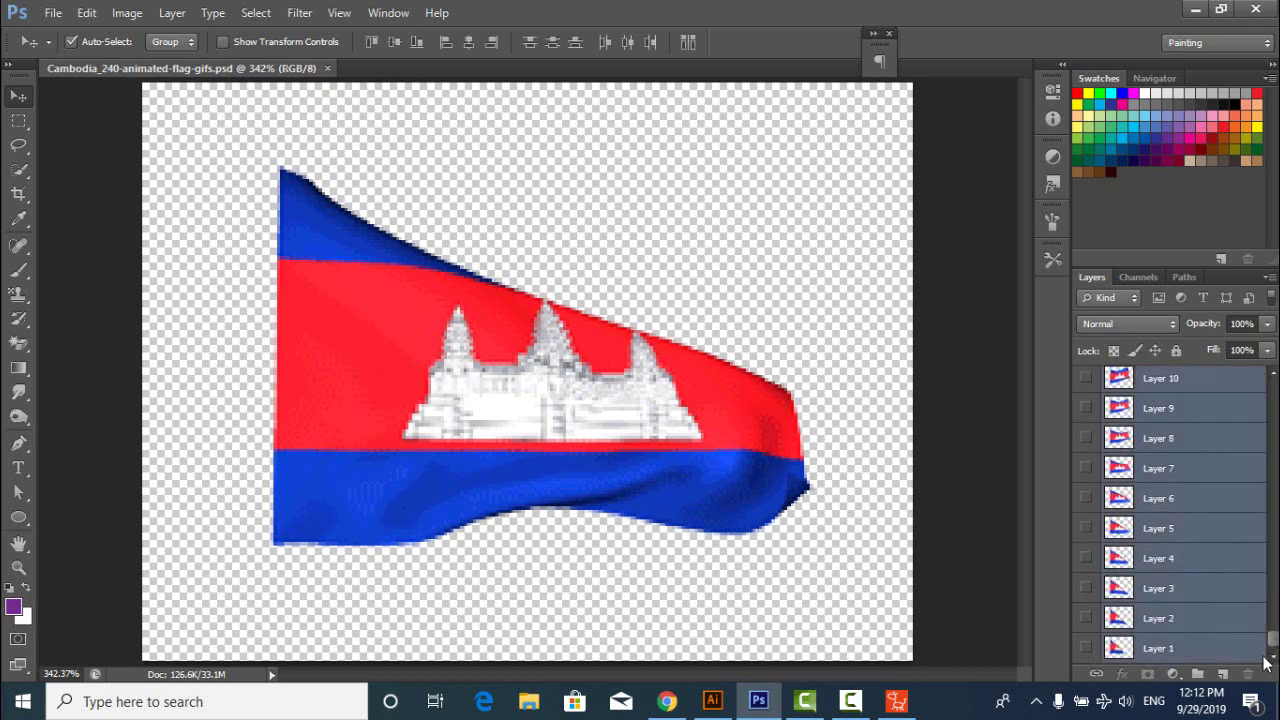
pyautogui.click(1198, 672)
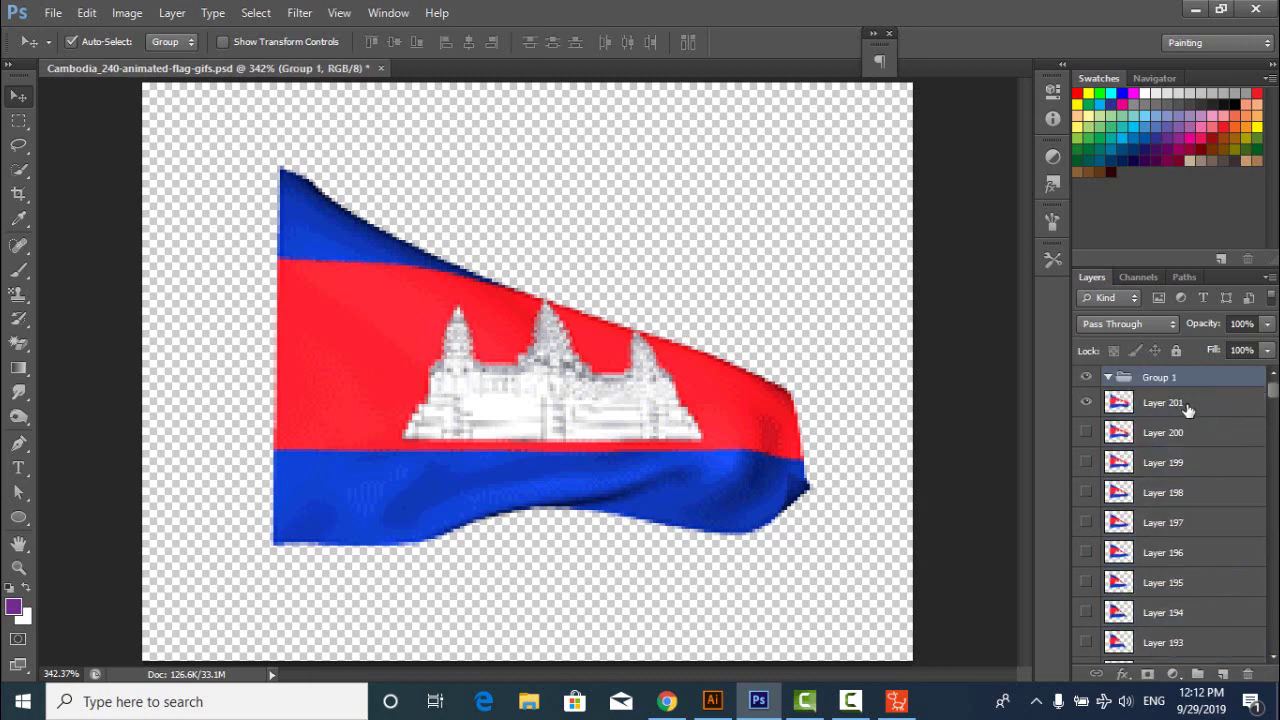
# - Move Layers 1 through 201 into Group 1 and collapse the group
pyautogui.click(1188, 410)
pyautogui.scroll(-5, 1205, 480)
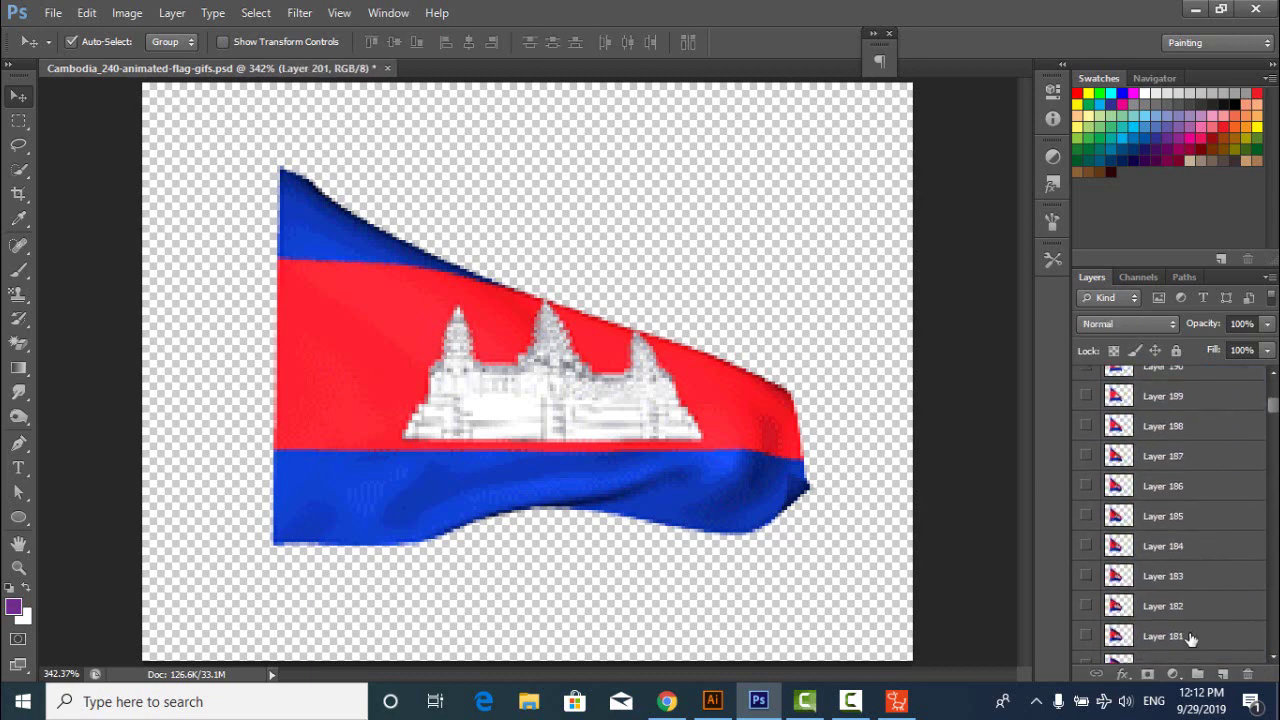
pyautogui.scroll(-2, 1190, 638)
pyautogui.moveTo(1272, 422); pyautogui.dragTo(1274, 672)
pyautogui.keyDown('shift'); pyautogui.click(1212, 652); pyautogui.keyUp('shift')
pyautogui.scroll(4, 1273, 625)
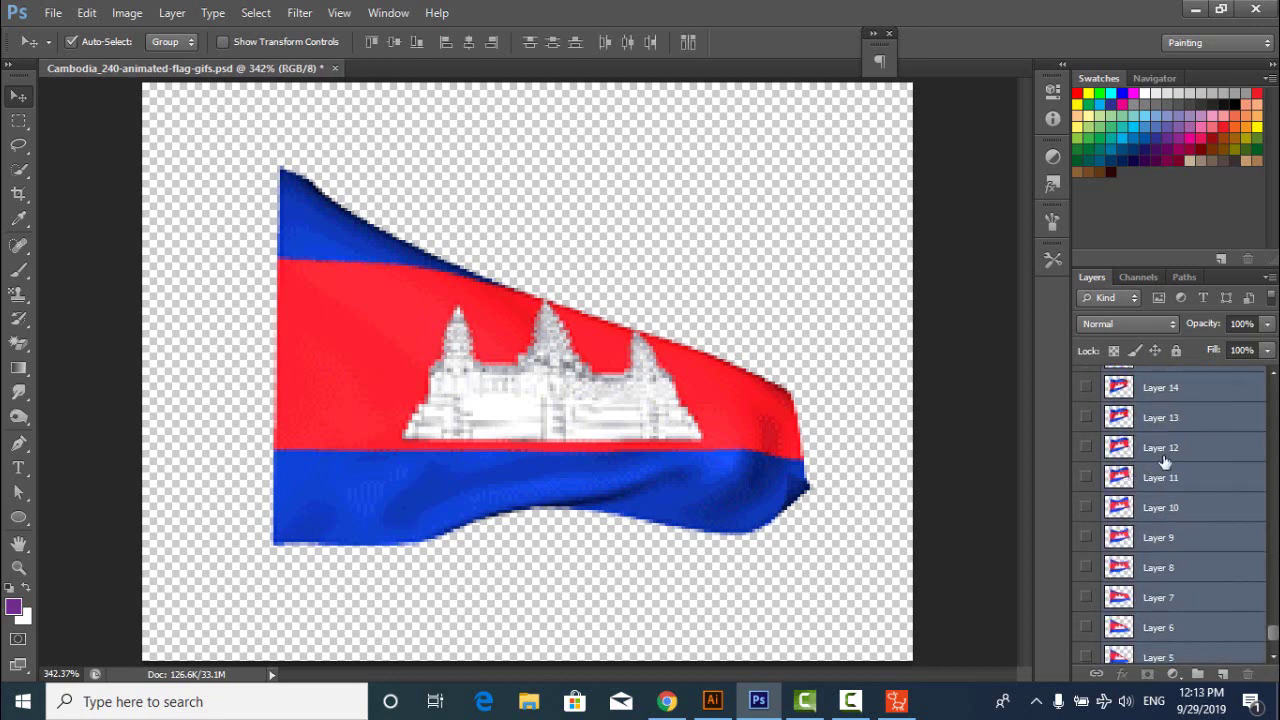
pyautogui.moveTo(1273, 625); pyautogui.dragTo(1273, 390)
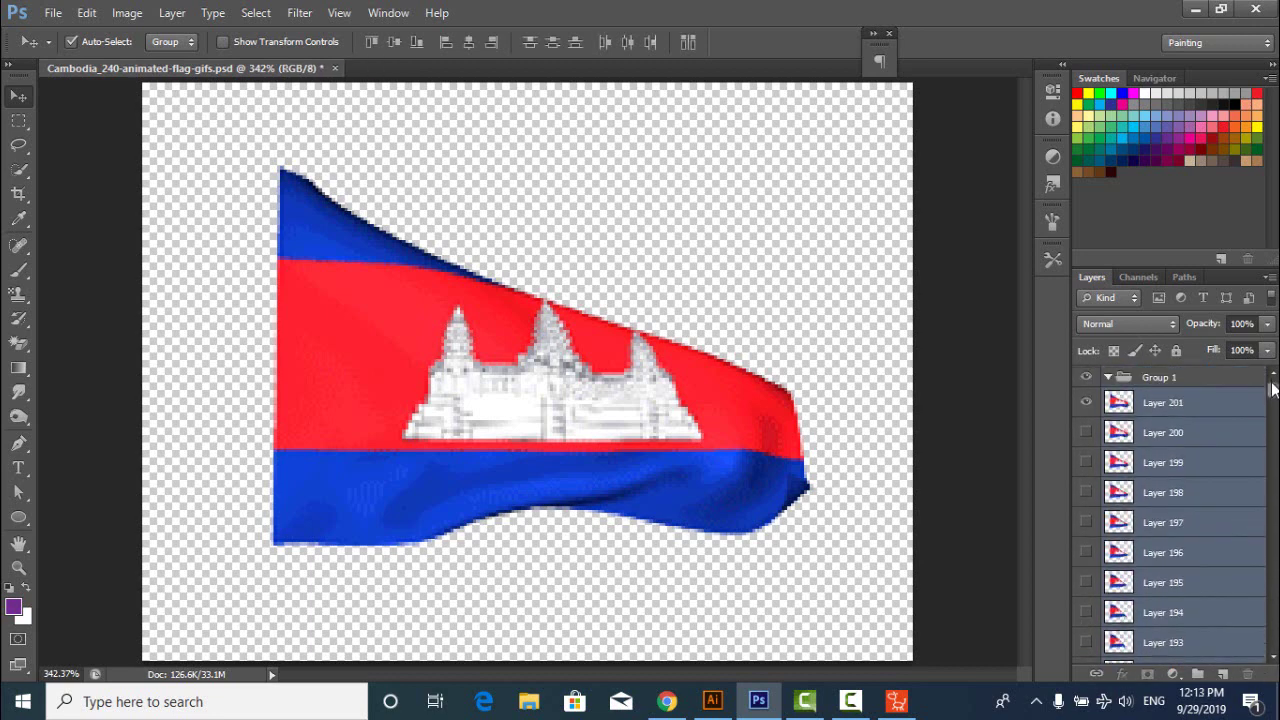
pyautogui.moveTo(1157, 422); pyautogui.dragTo(1138, 385)
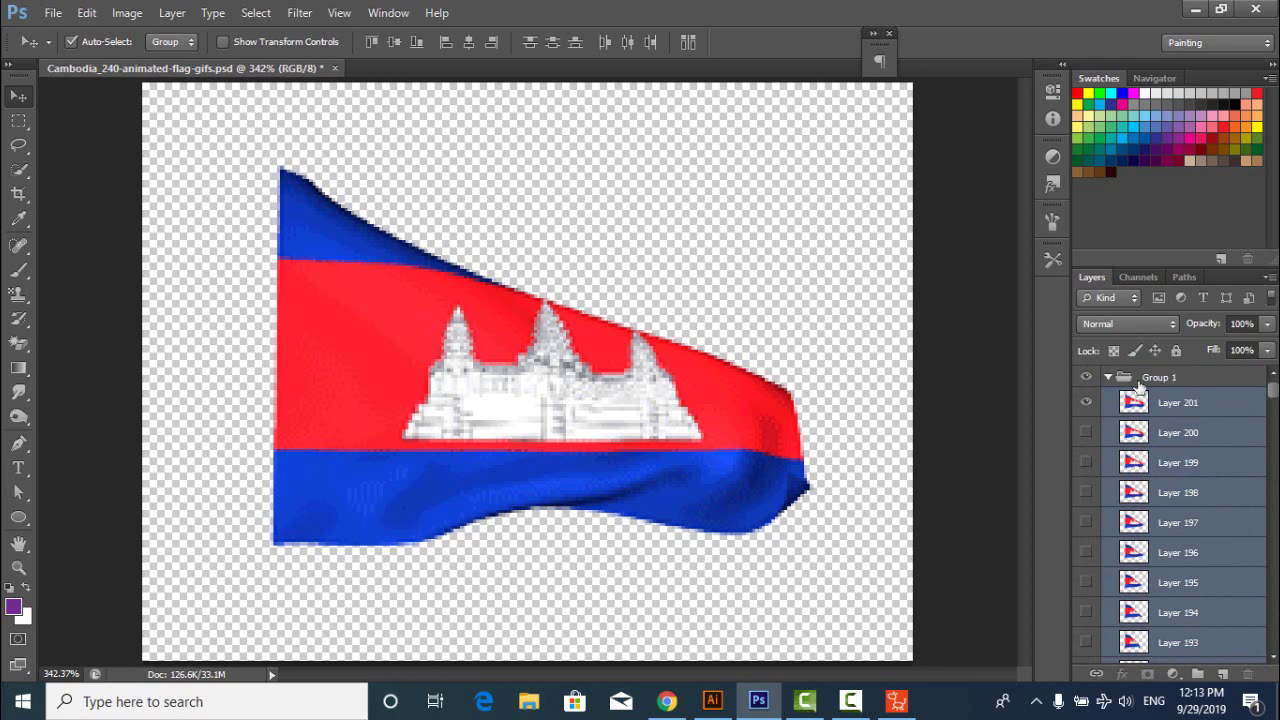
pyautogui.click(1108, 378)
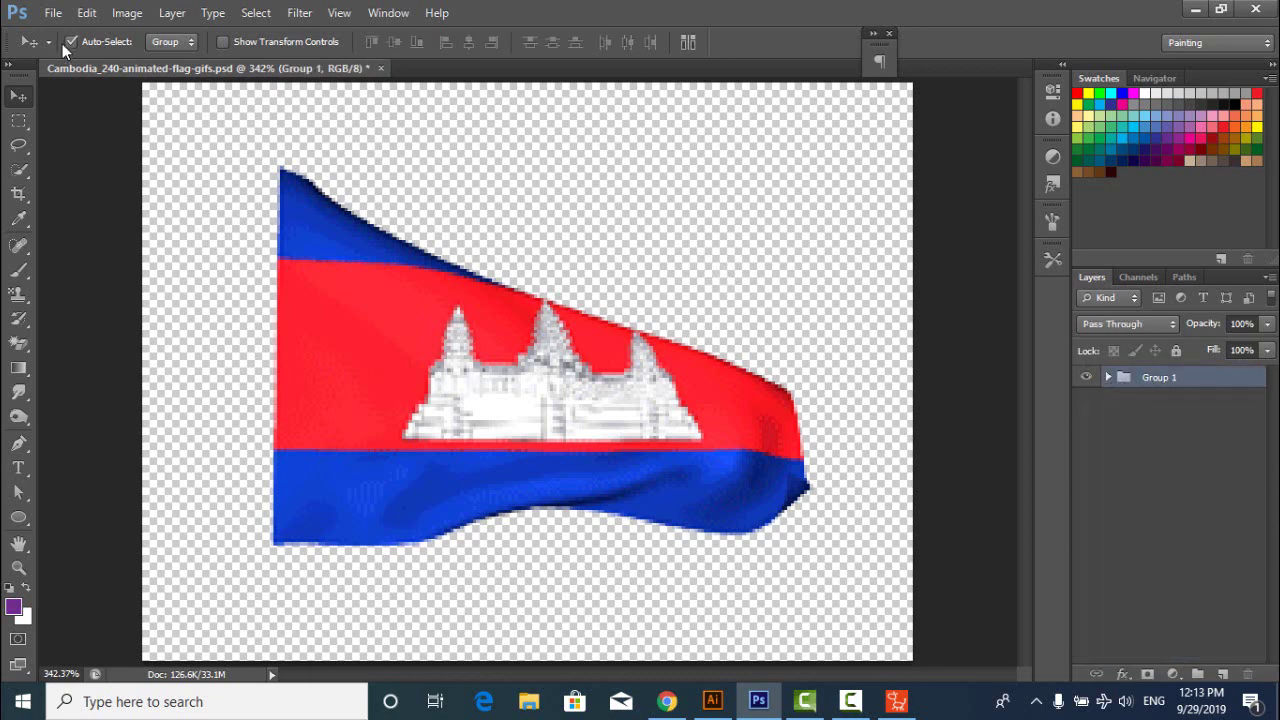
# - Save the PSD under its existing name and switch back to Cartoon Animator 4
pyautogui.click(52, 12)
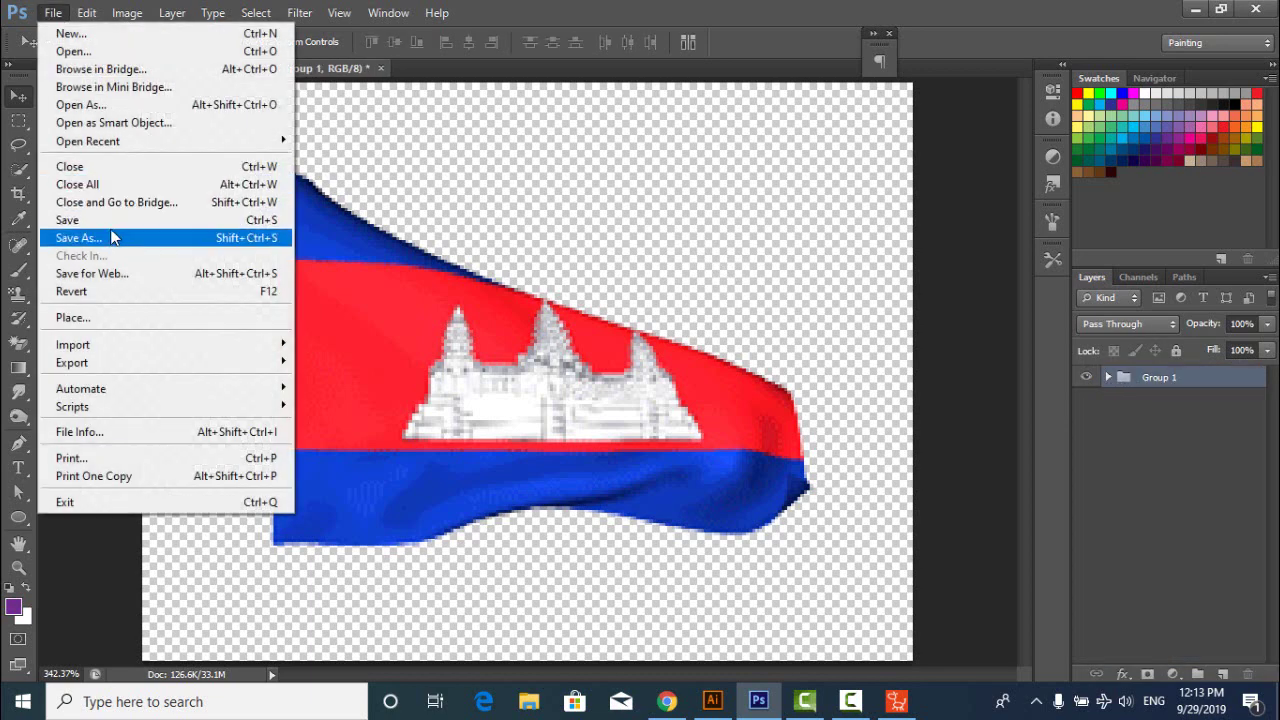
pyautogui.click(100, 220)
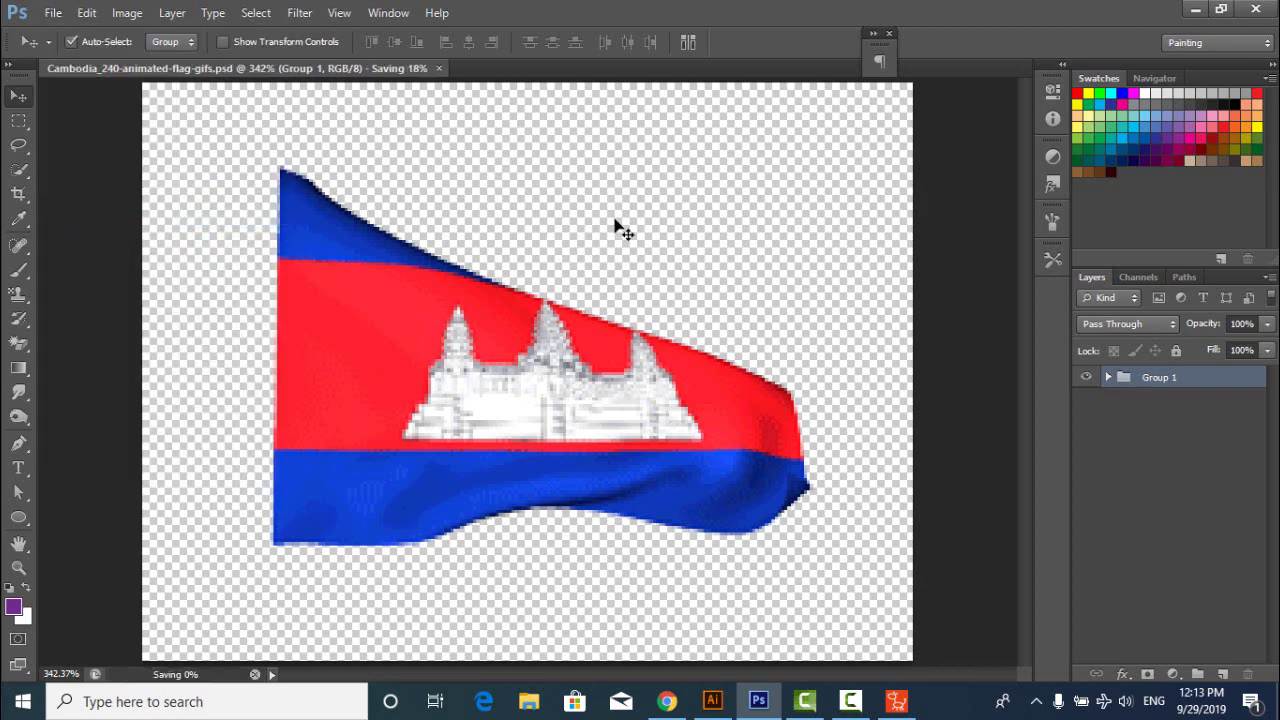
pyautogui.click(1190, 8)
# - Create a new prop from the regrouped Cambodia_240-animated-flag-gifs.psd on the desktop and return to Stage Mode
pyautogui.click(21, 265)
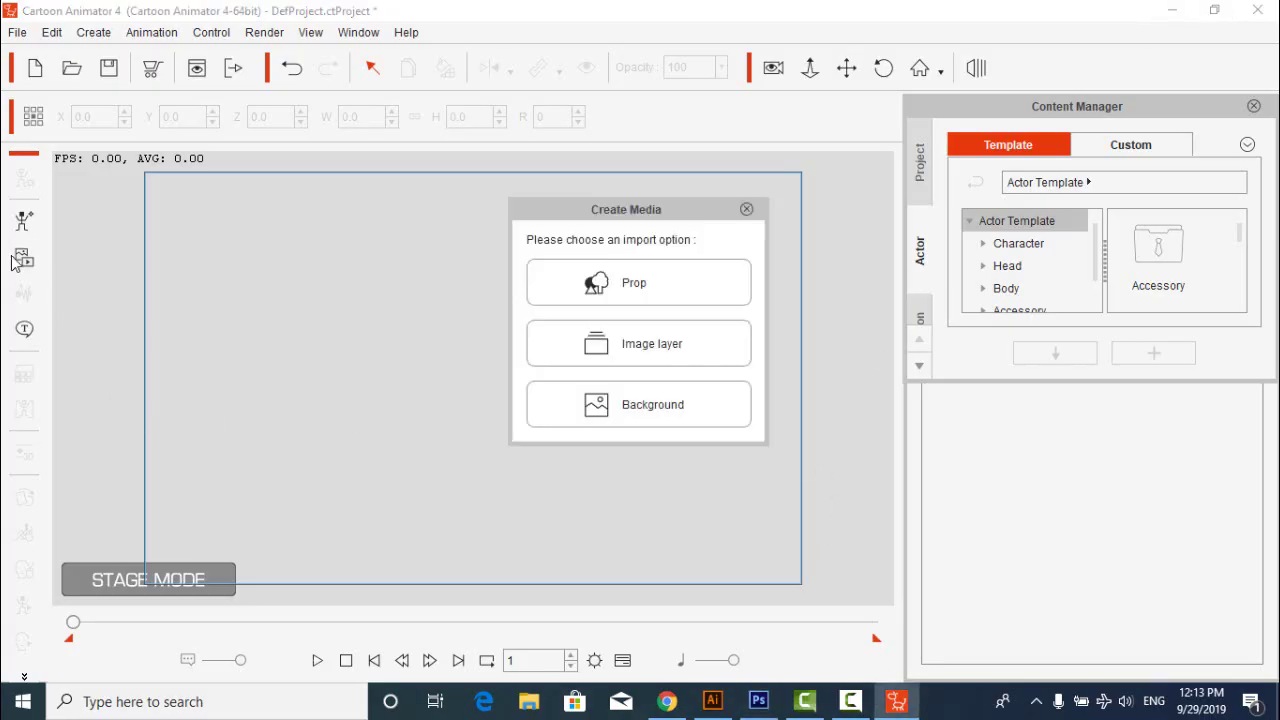
pyautogui.click(562, 278)
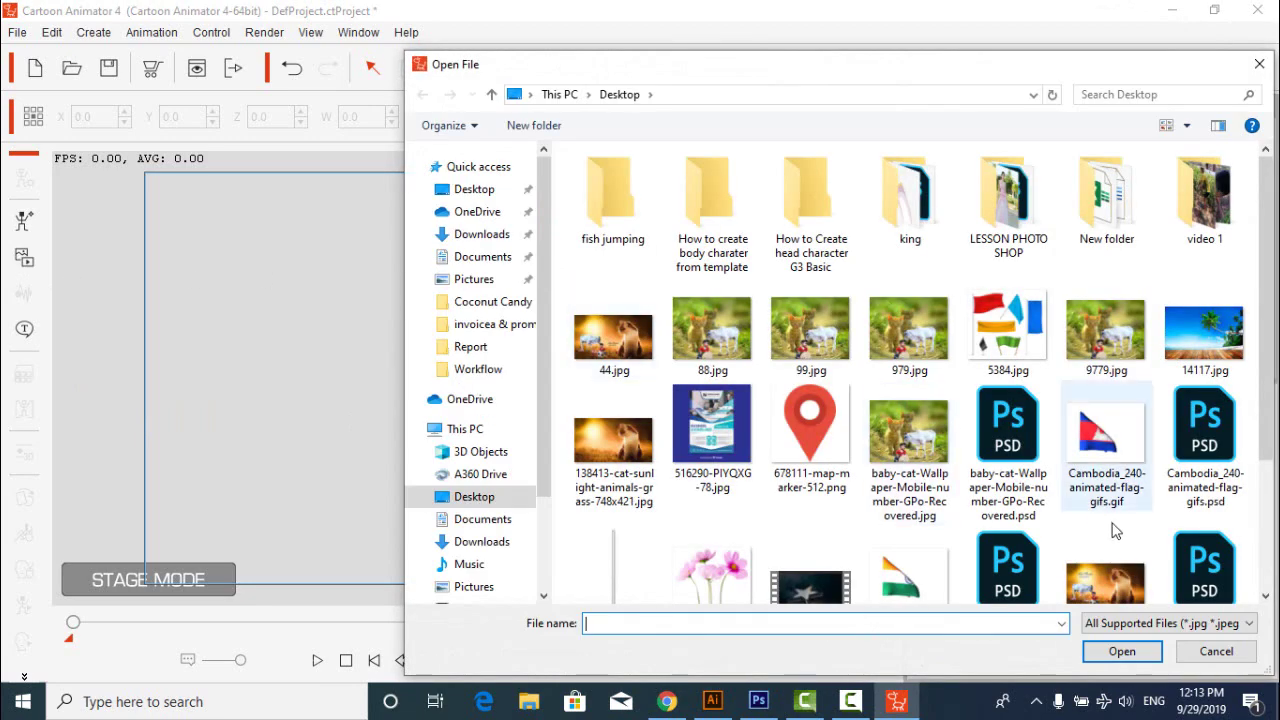
pyautogui.doubleClick(1205, 450)
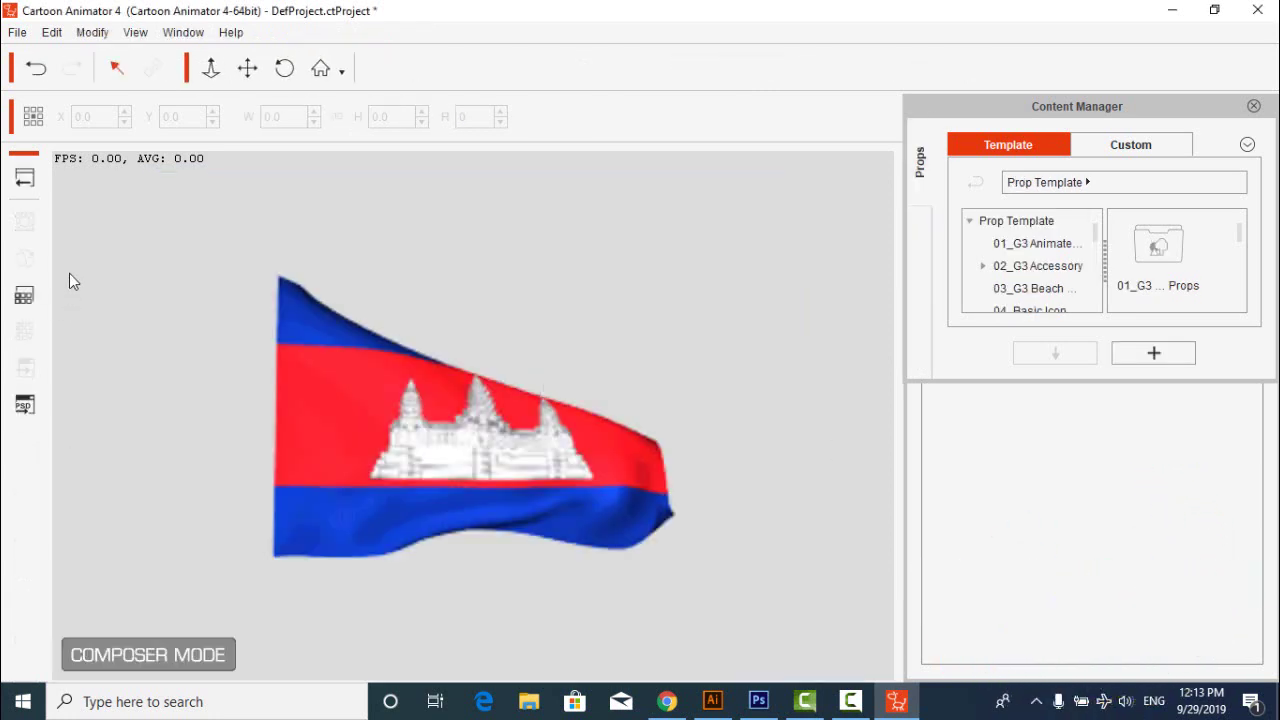
pyautogui.click(26, 179)
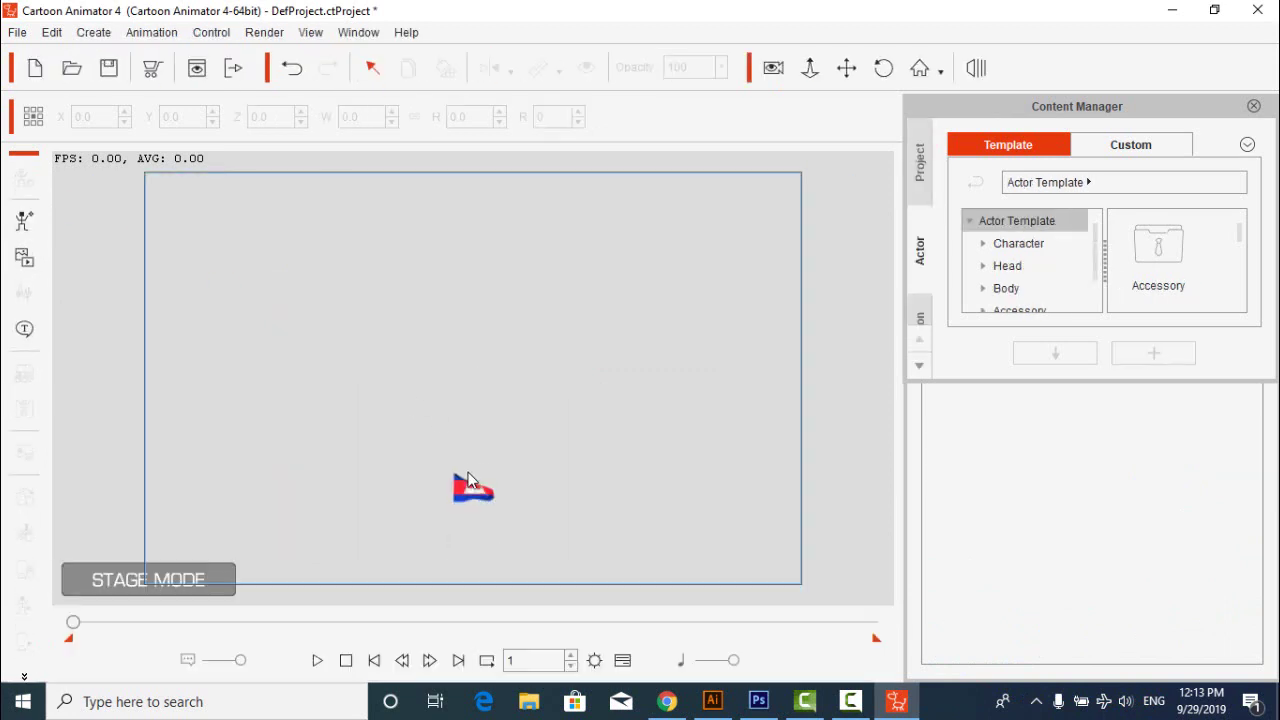
# - Show the timeline, select the flag prop on the stage, and open the Sprite Editor for Group 1
pyautogui.click(846, 68)
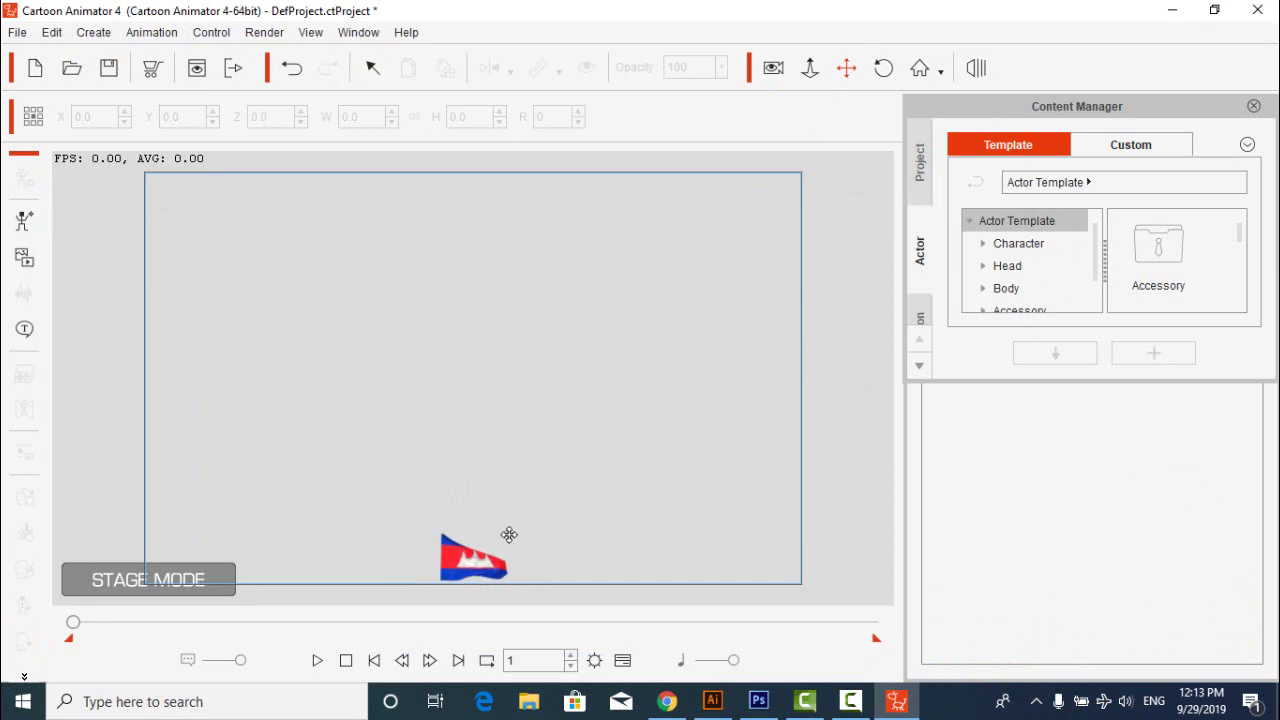
pyautogui.moveTo(508, 535); pyautogui.dragTo(520, 362)
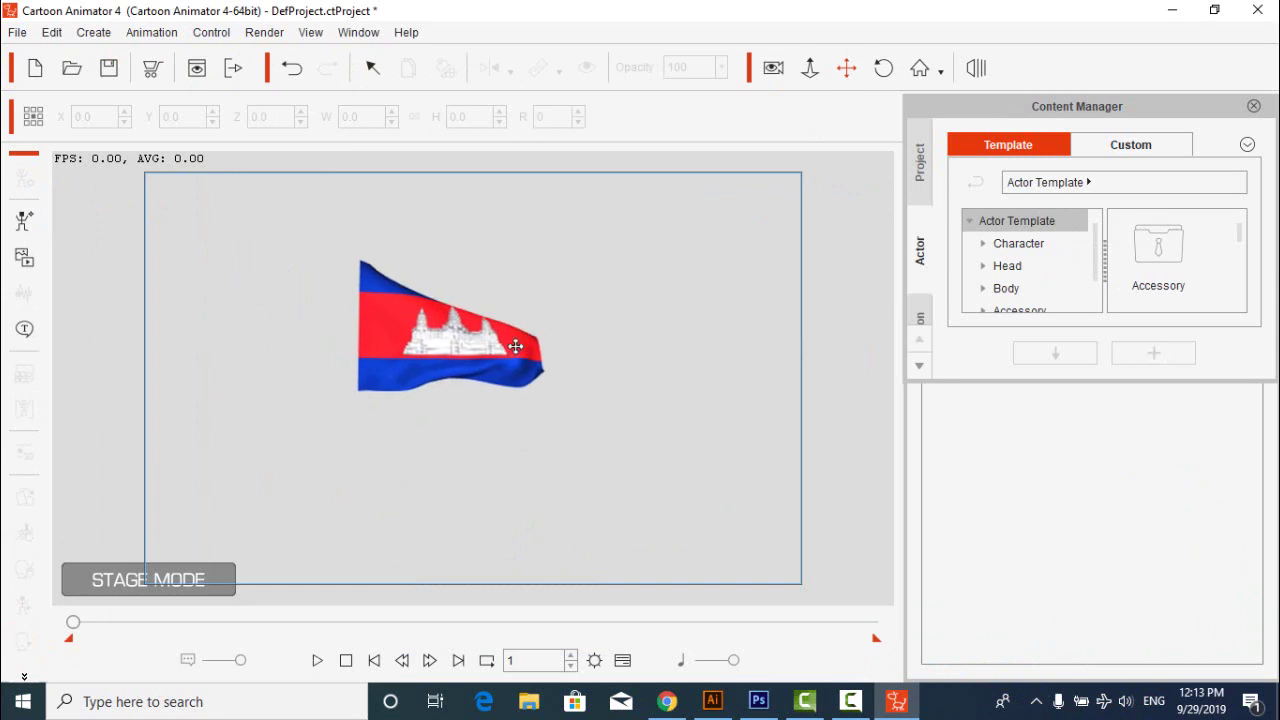
pyautogui.click(622, 660)
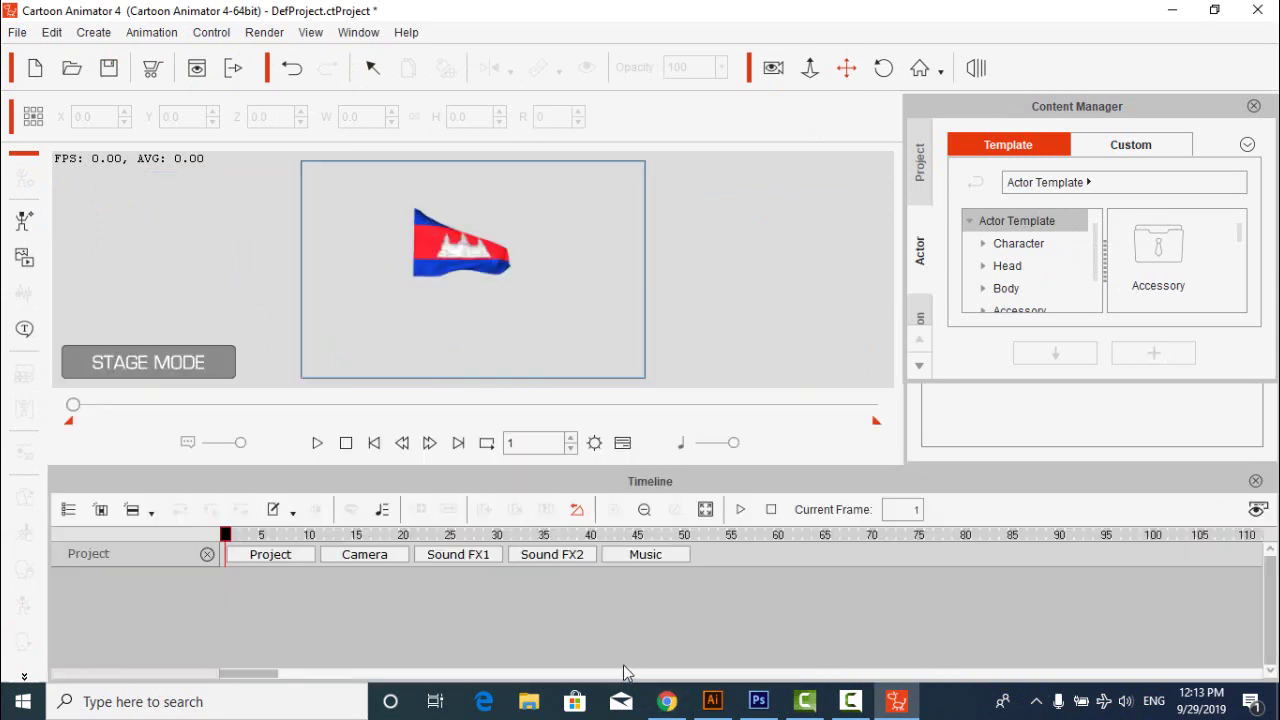
pyautogui.click(457, 265)
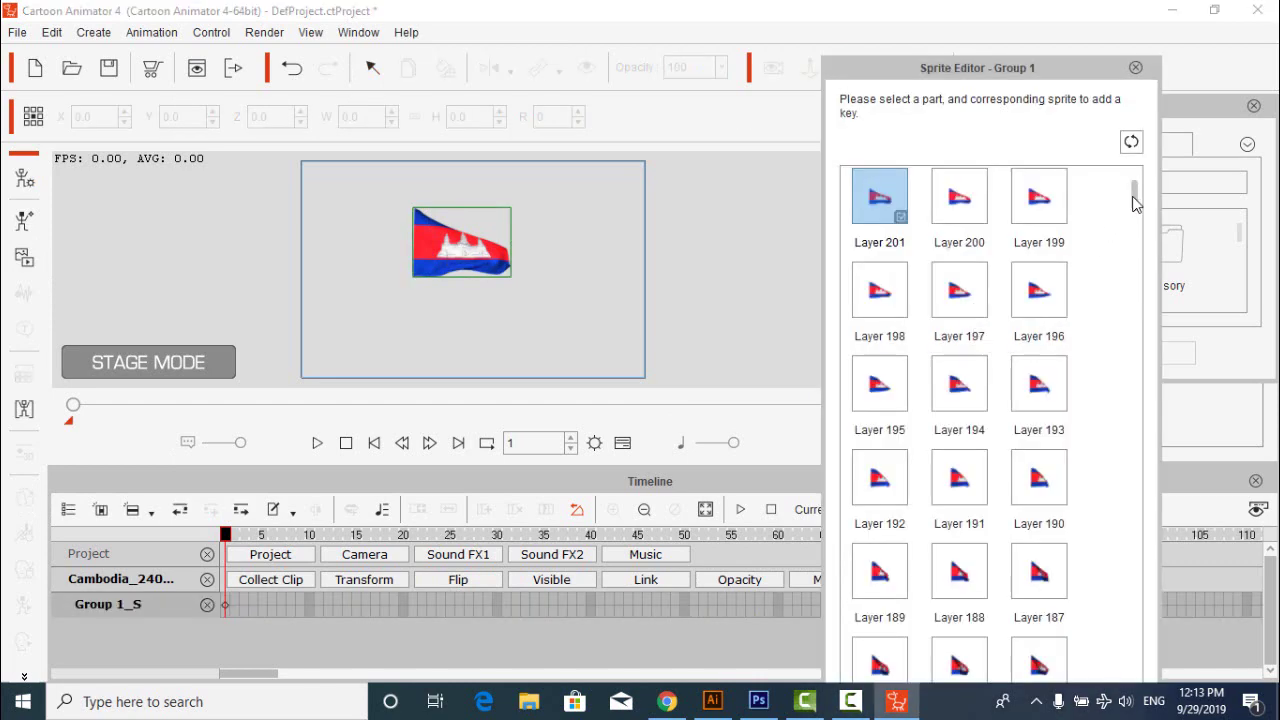
# - Key the flag's Layer 1 sprite at frame 1 and its Layer 2 sprite at frame 2
pyautogui.moveTo(1134, 194); pyautogui.dragTo(1143, 675)
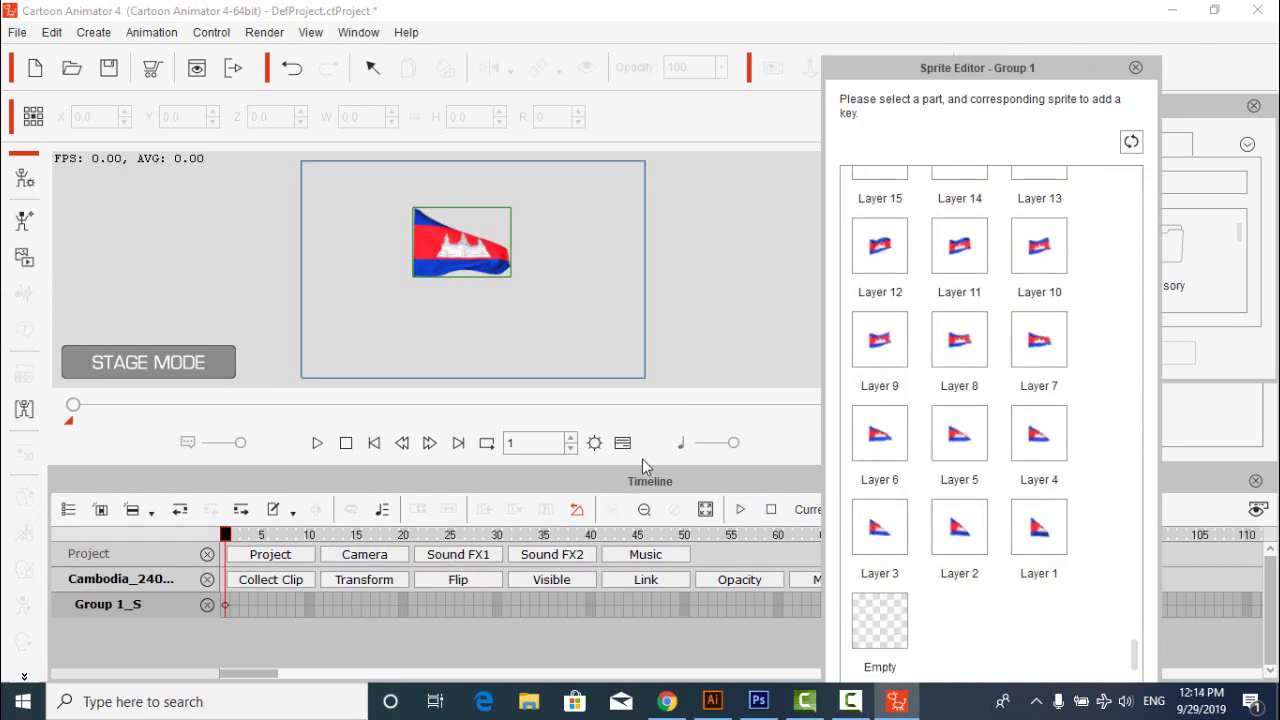
pyautogui.click(430, 444)
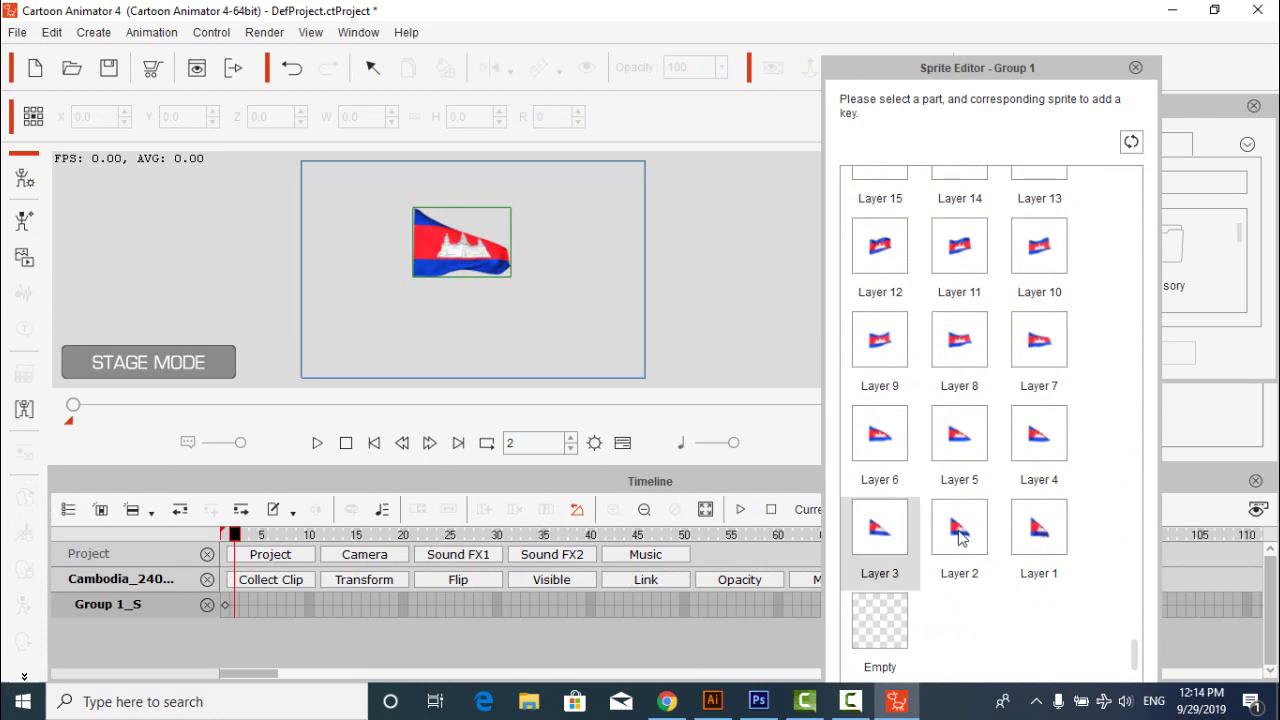
pyautogui.click(1063, 533)
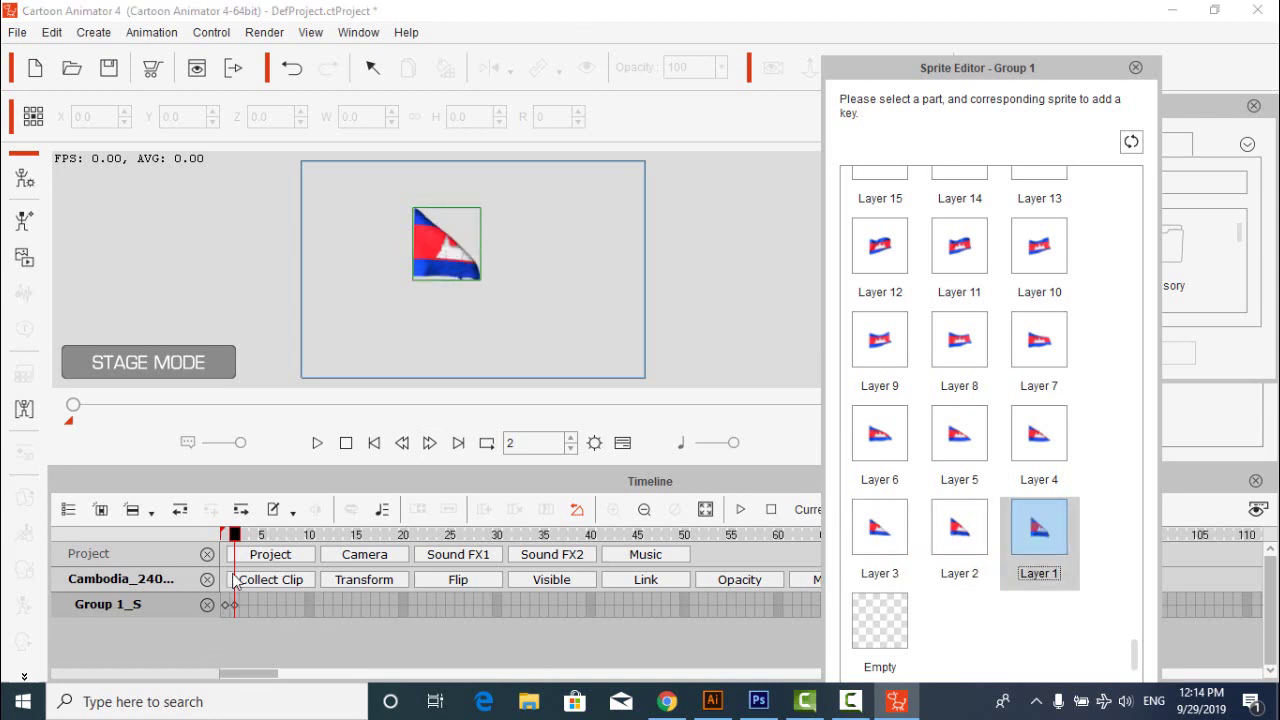
pyautogui.click(225, 535)
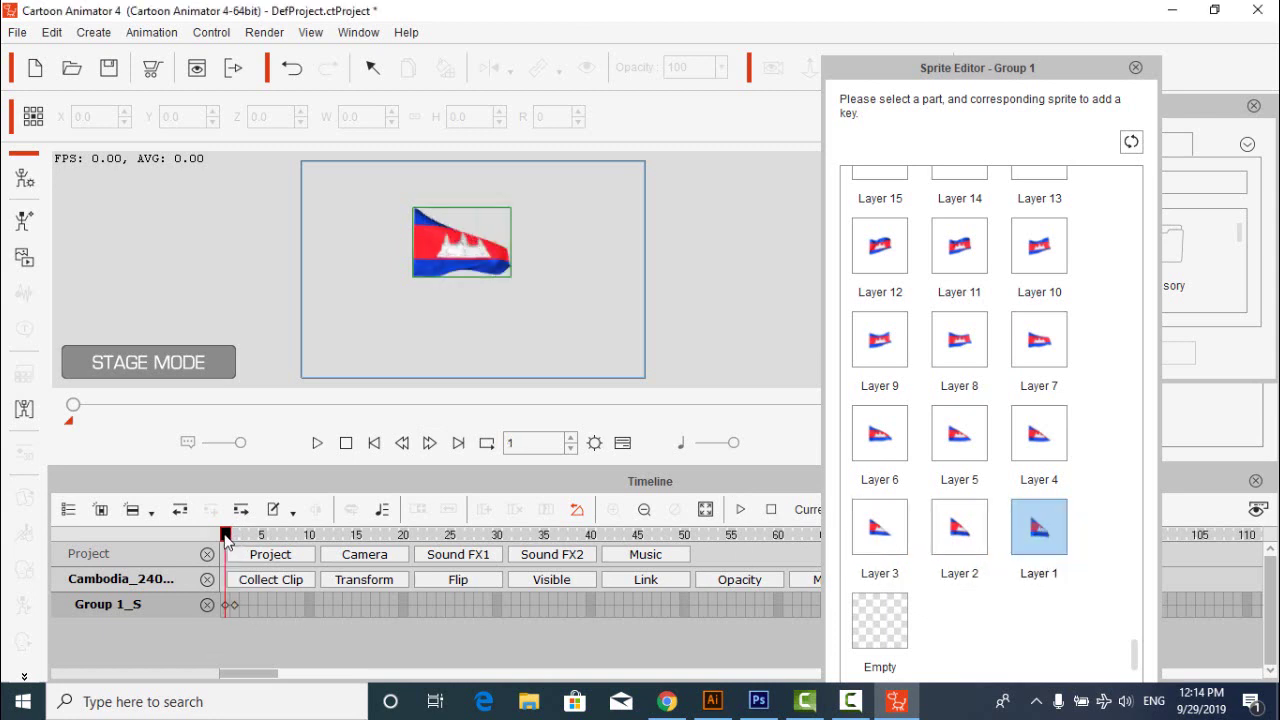
pyautogui.click(1040, 531)
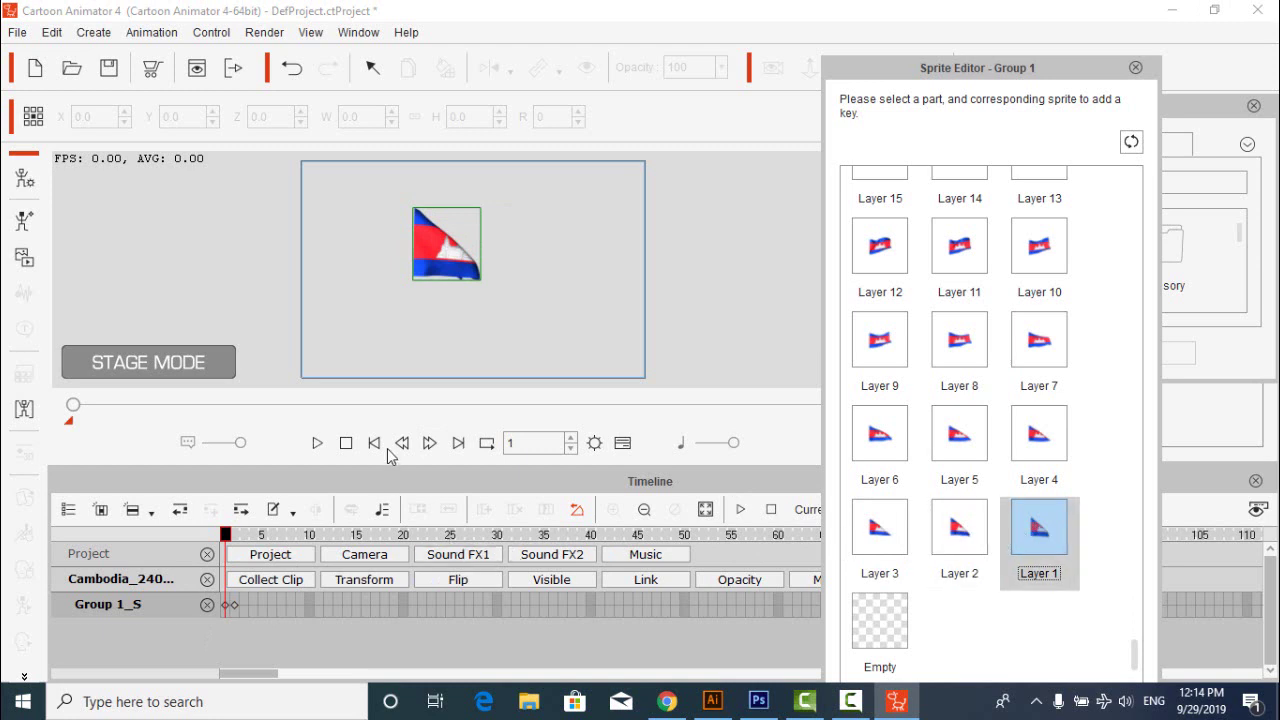
pyautogui.click(429, 443)
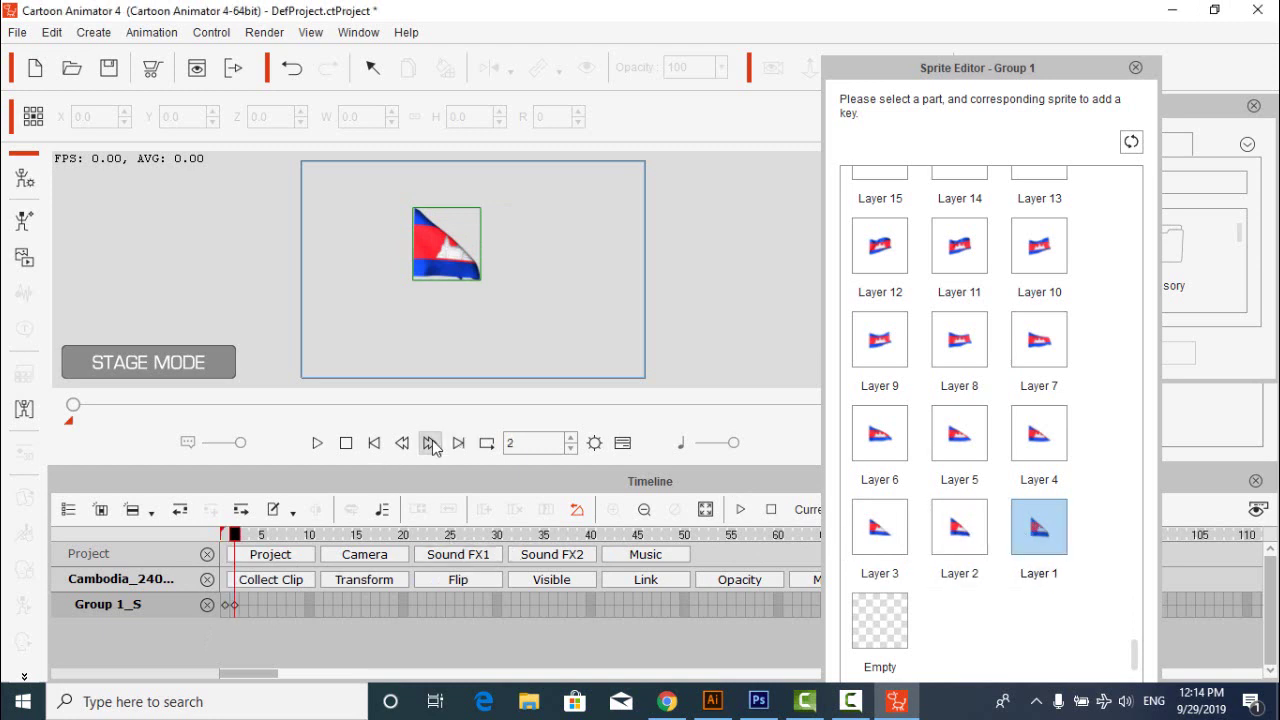
pyautogui.click(954, 530)
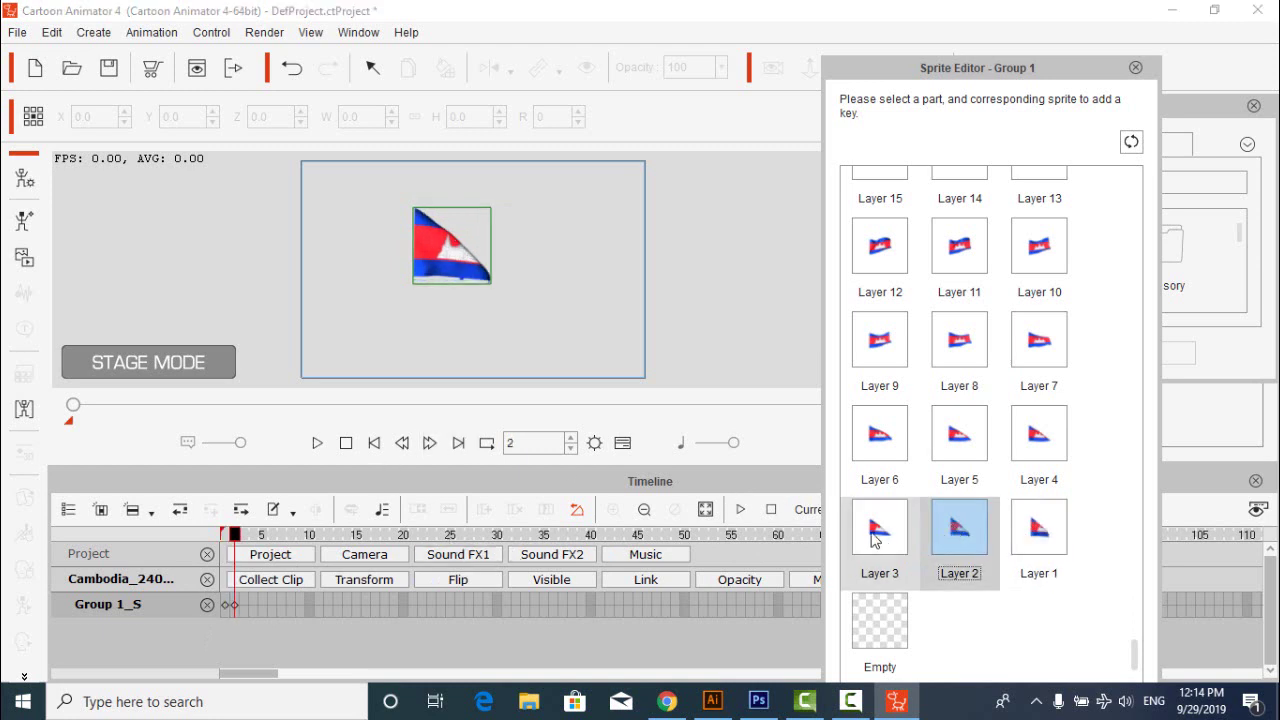
# - Key the sprites Layer 3, Layer 4, Layer 5 and Layer 6 at frames 3, 4, 5 and 6 respectively
pyautogui.click(429, 443)
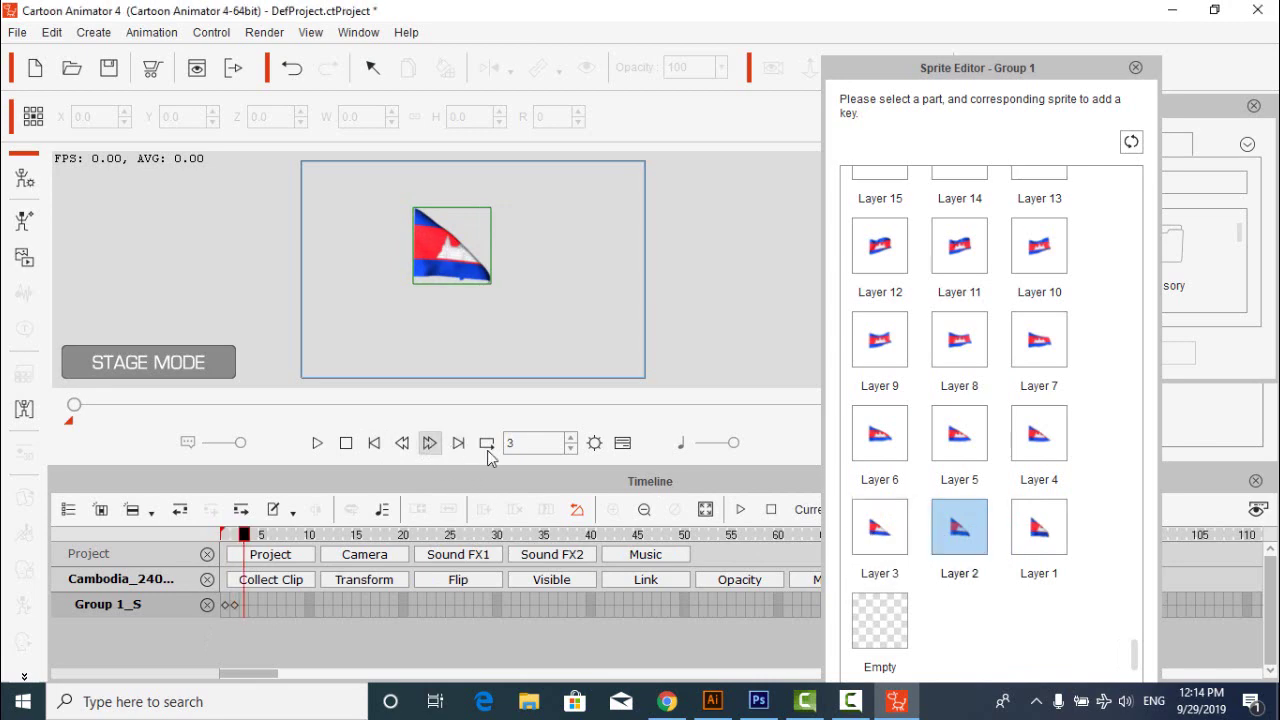
pyautogui.click(882, 526)
pyautogui.click(429, 443)
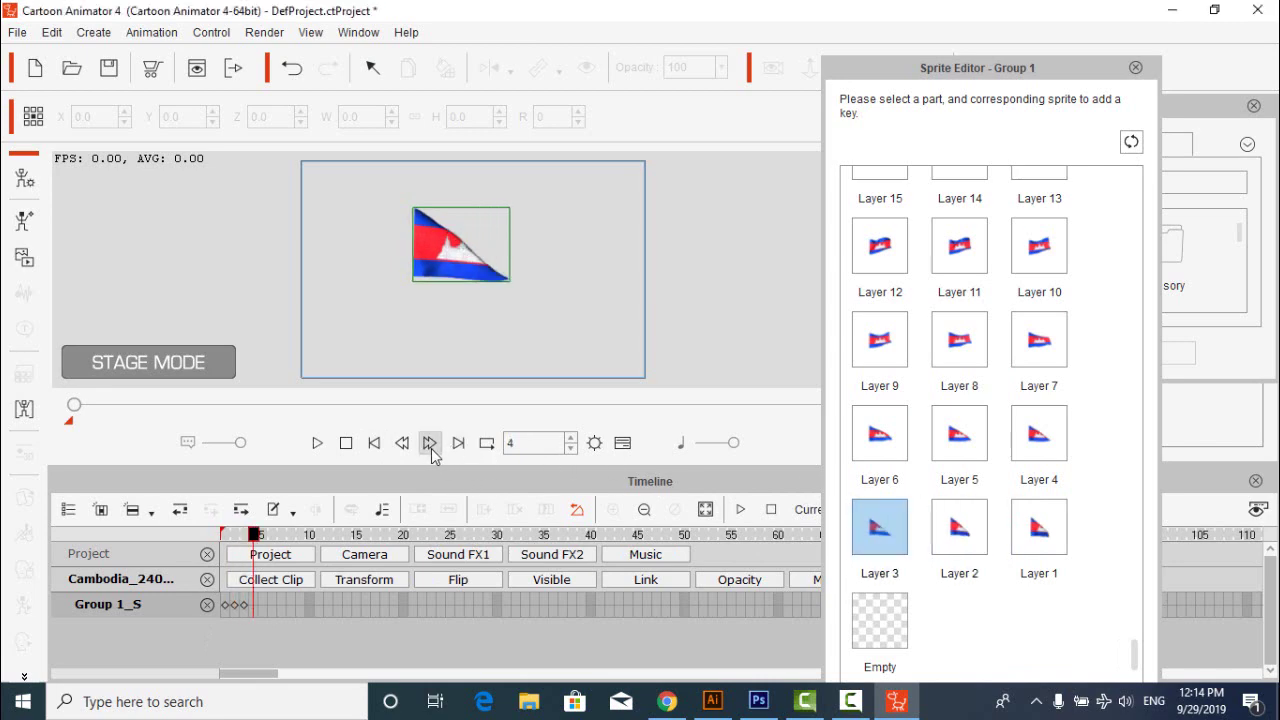
pyautogui.click(1036, 431)
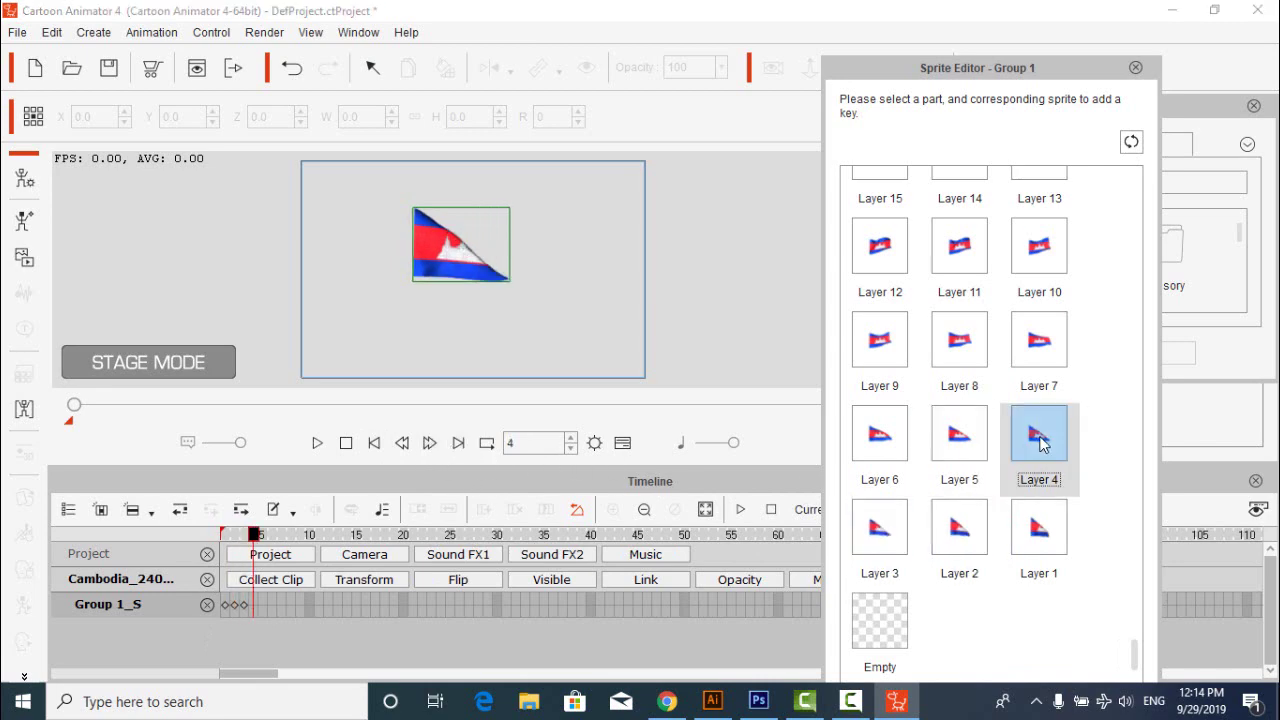
pyautogui.click(432, 444)
pyautogui.click(962, 427)
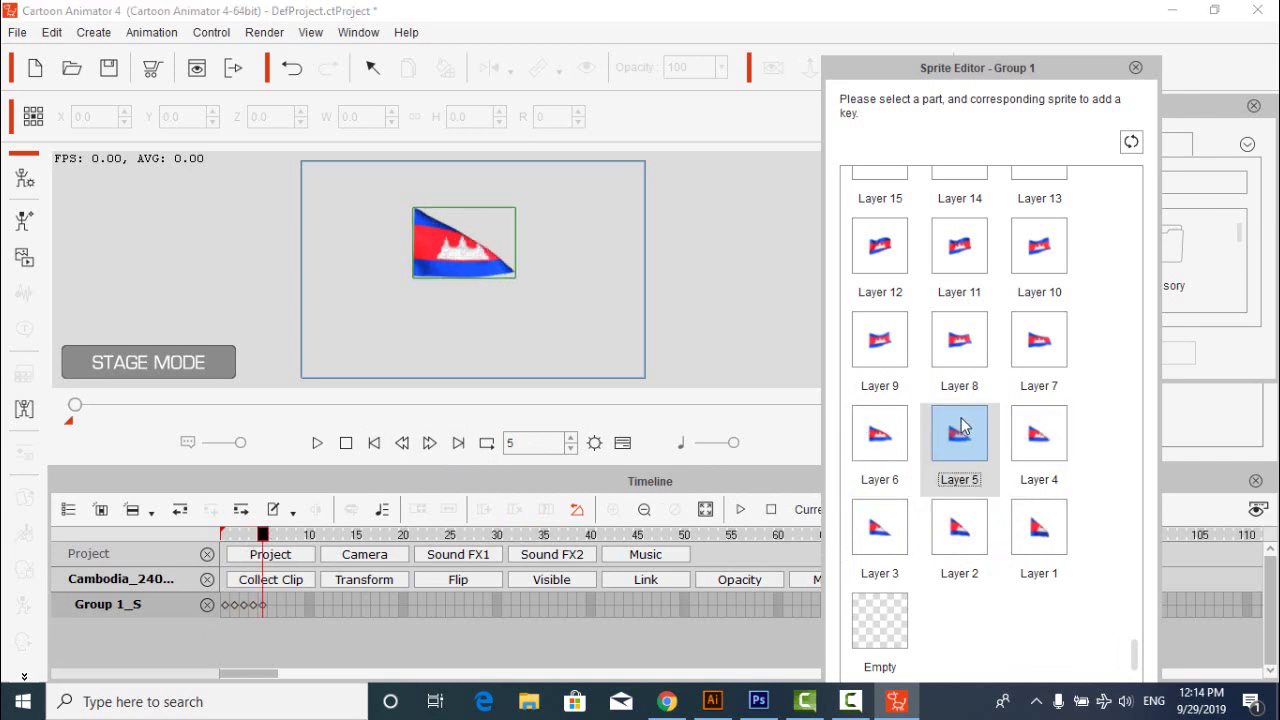
pyautogui.click(429, 443)
pyautogui.click(884, 443)
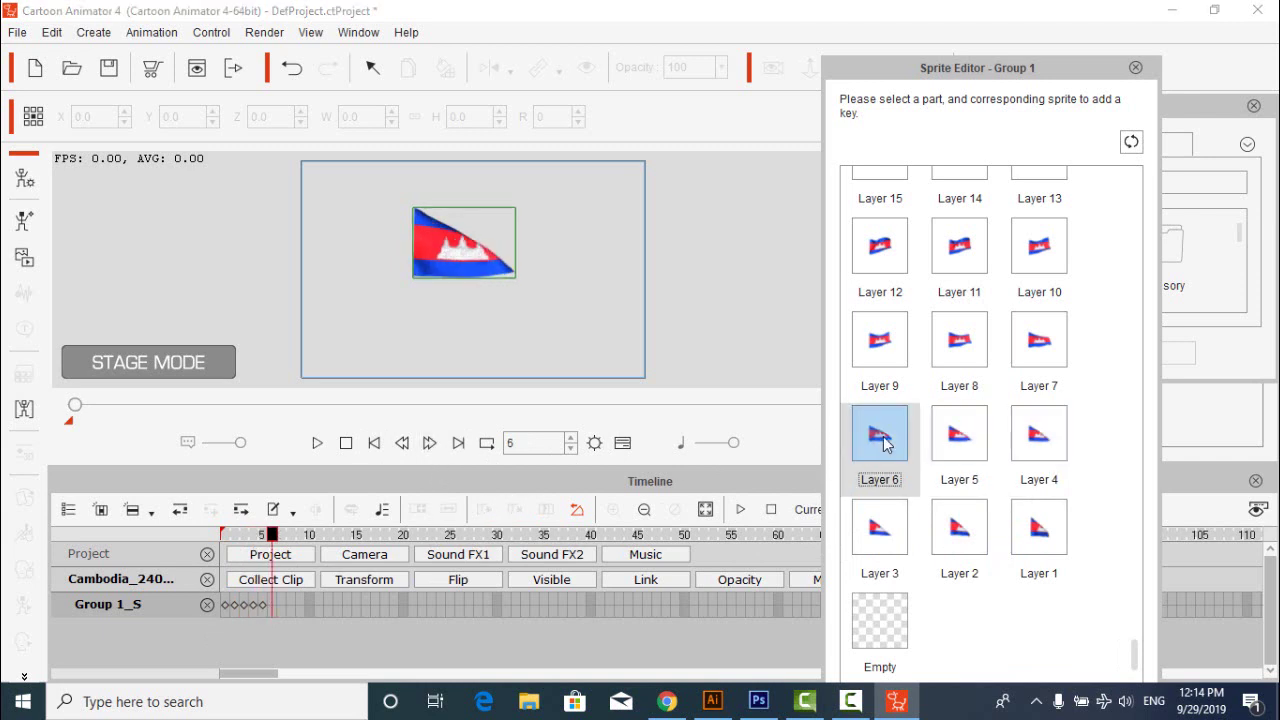
# - Key the sprites Layer 7, Layer 8 and Layer 9 at frames 7, 8 and 9 respectively
pyautogui.click(429, 443)
pyautogui.click(1048, 358)
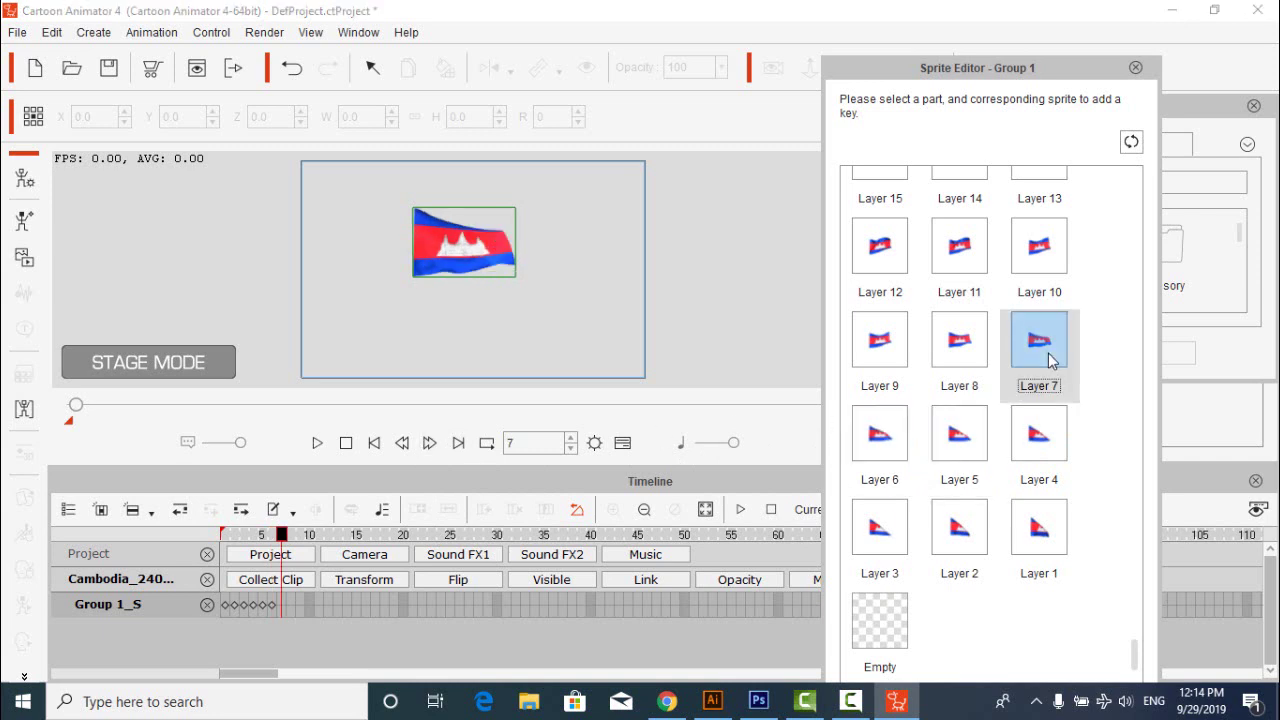
pyautogui.click(429, 443)
pyautogui.click(929, 366)
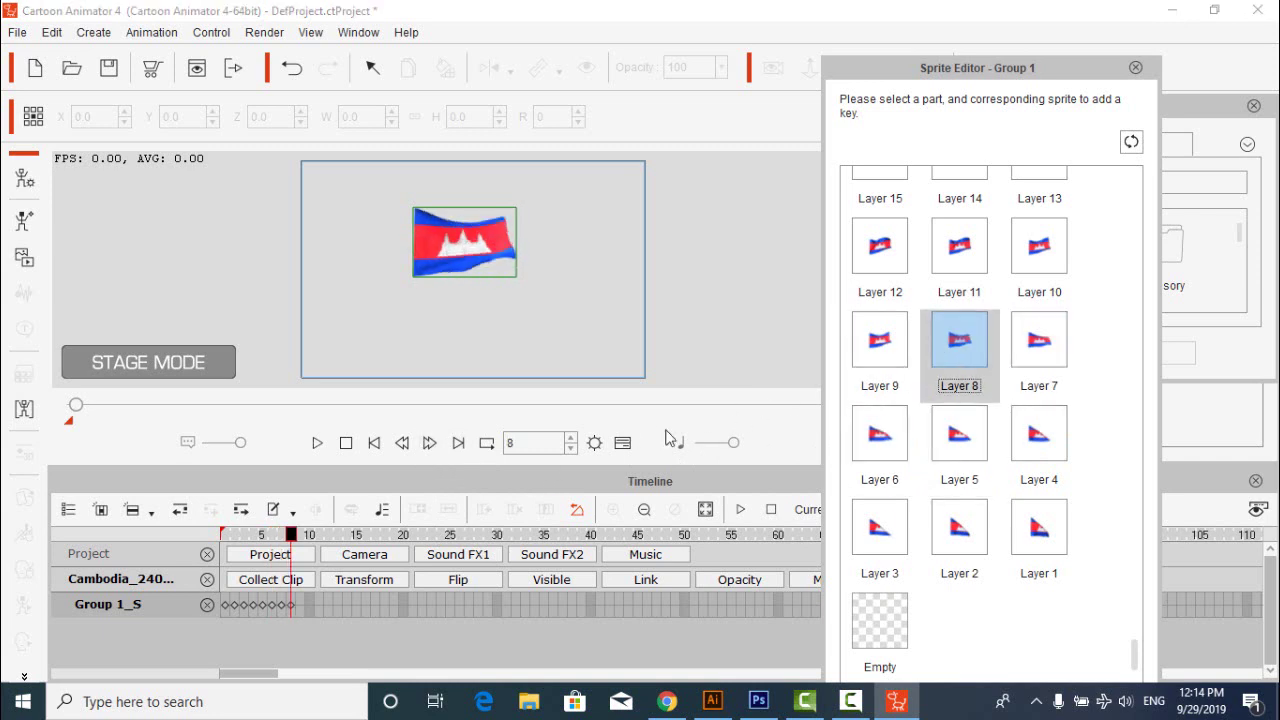
pyautogui.click(429, 443)
pyautogui.click(876, 340)
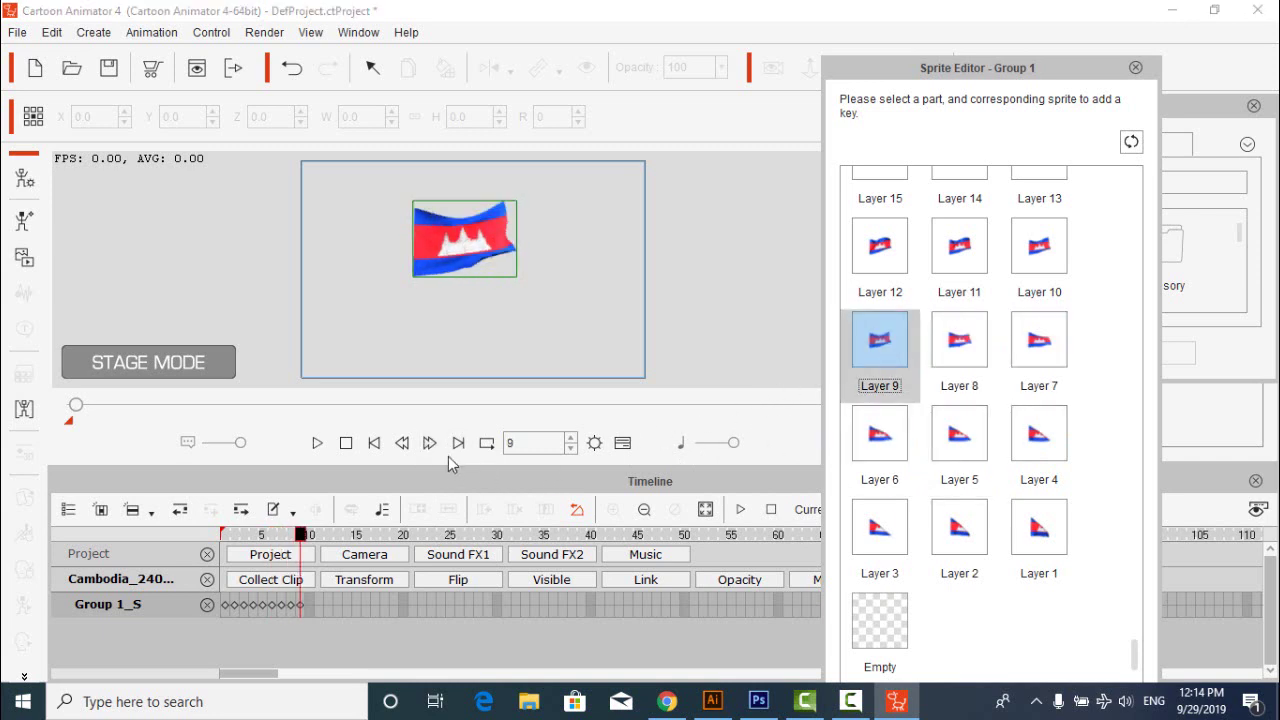
# - Key the flag sprites Layer 10, Layer 11 and Layer 12 at frames 10, 11 and 12 respectively
pyautogui.click(429, 443)
pyautogui.click(1042, 252)
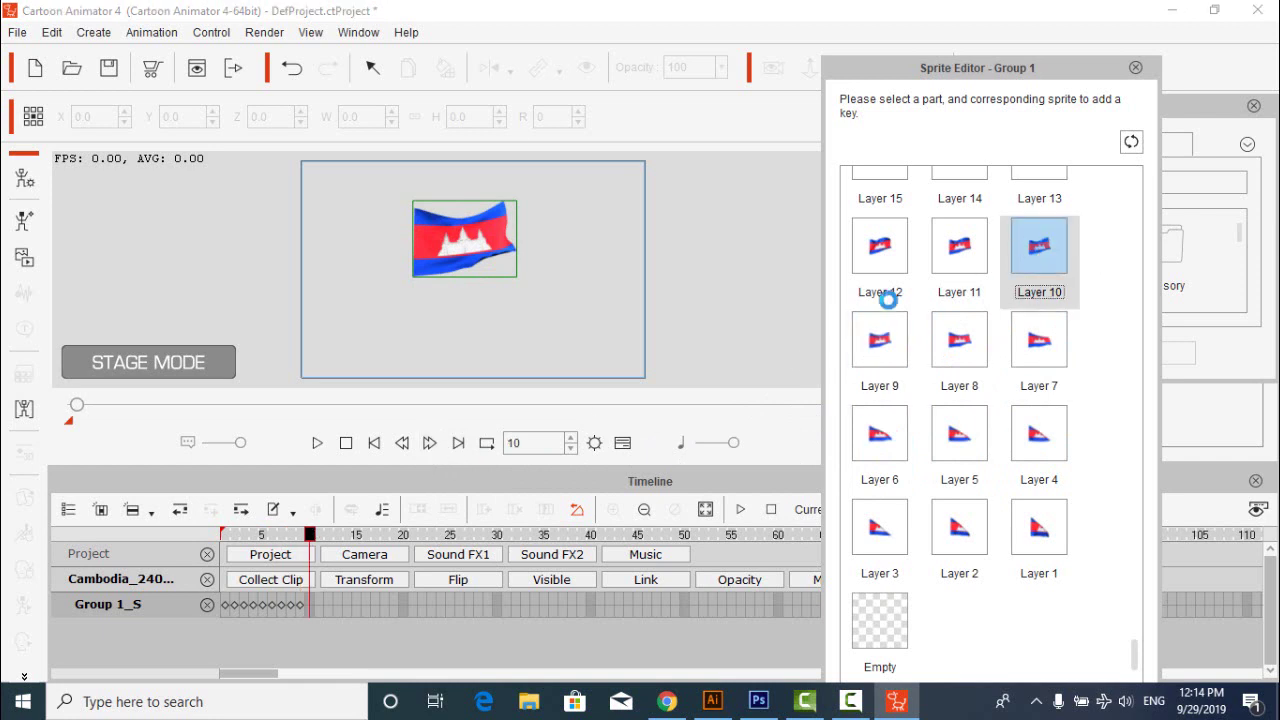
pyautogui.click(429, 443)
pyautogui.click(957, 262)
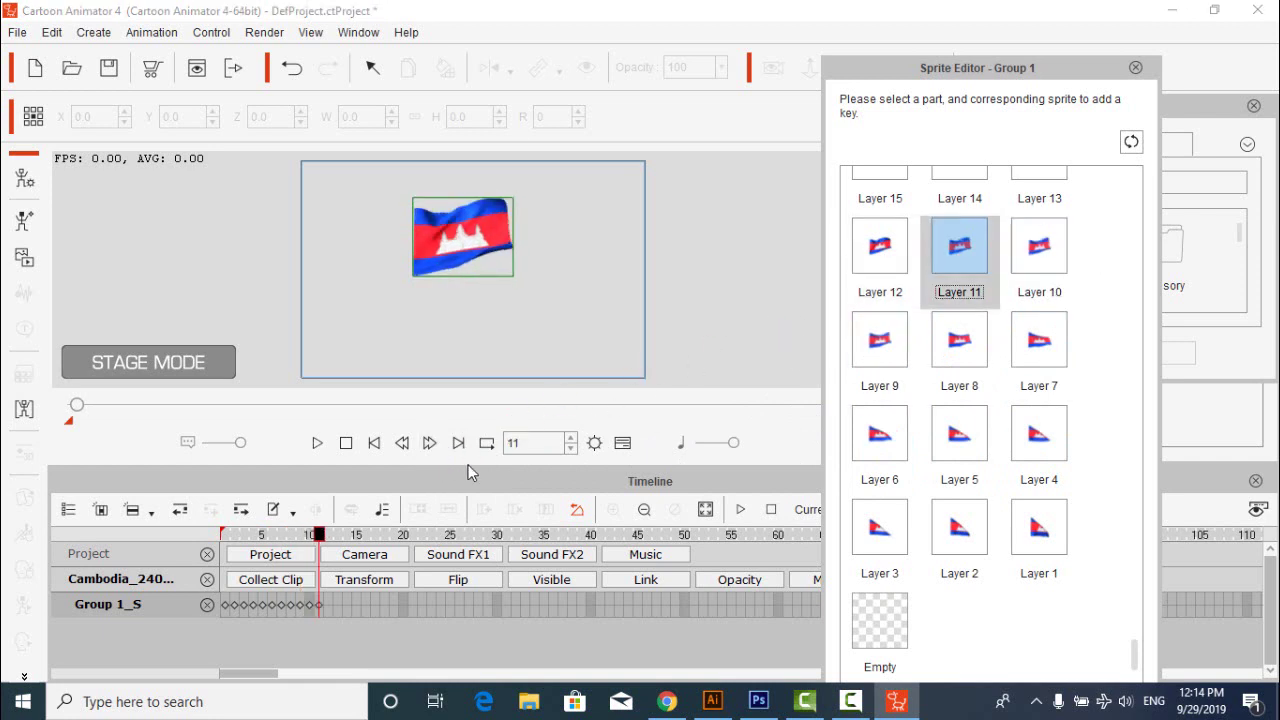
pyautogui.click(429, 443)
pyautogui.click(880, 248)
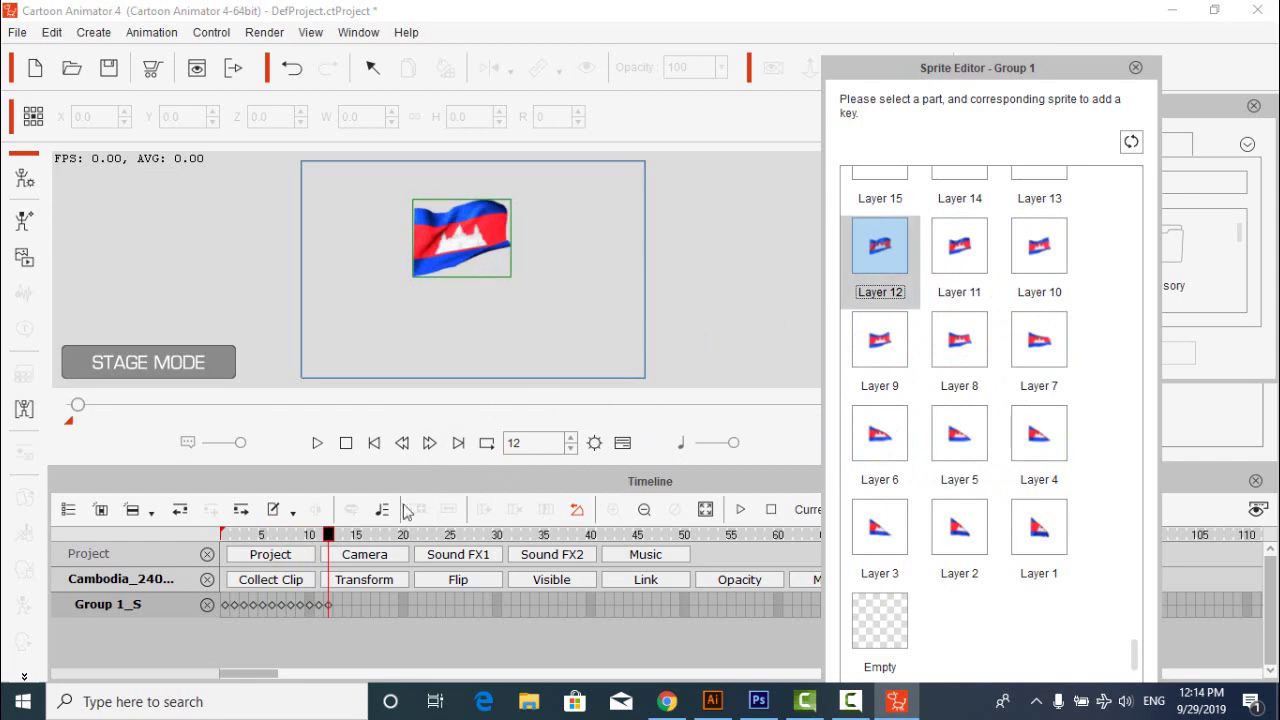
# - Key the flag's Layer 13 sprite at frame 13 and its Layer 14 sprite at frame 14
pyautogui.click(429, 443)
pyautogui.click(1055, 192)
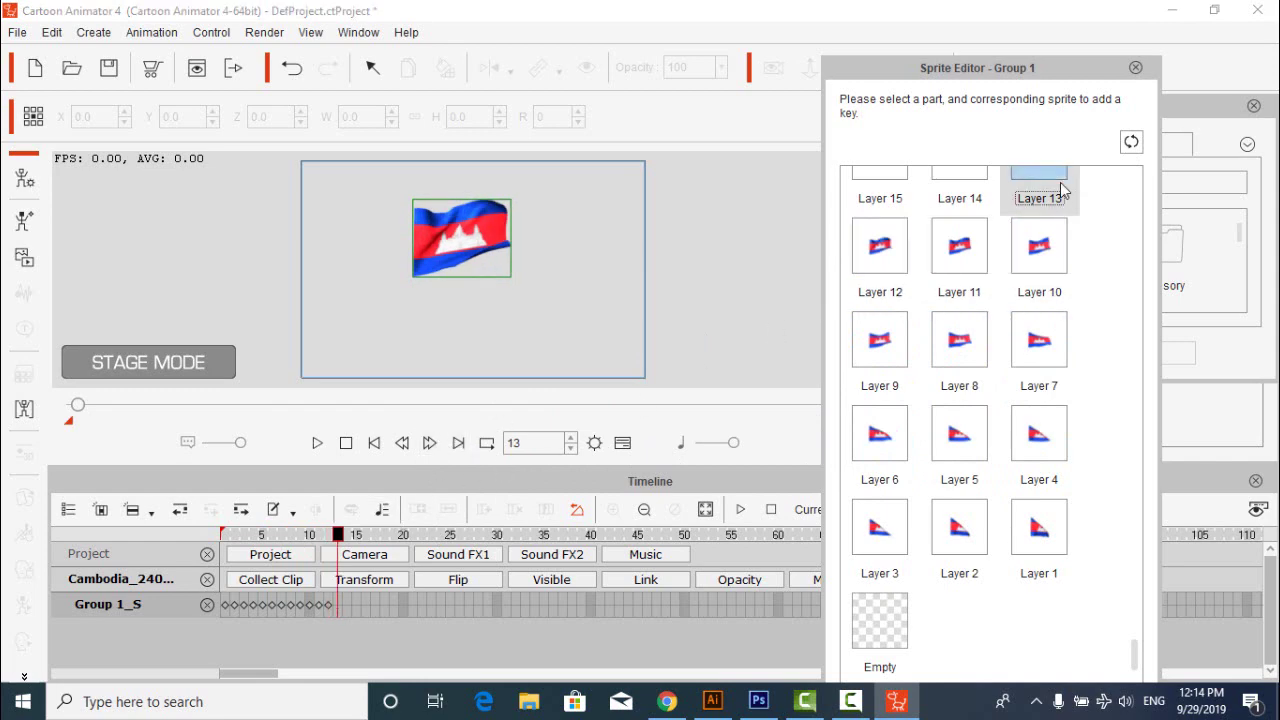
pyautogui.scroll(10, 1131, 500)
pyautogui.scroll(-9, 1118, 476)
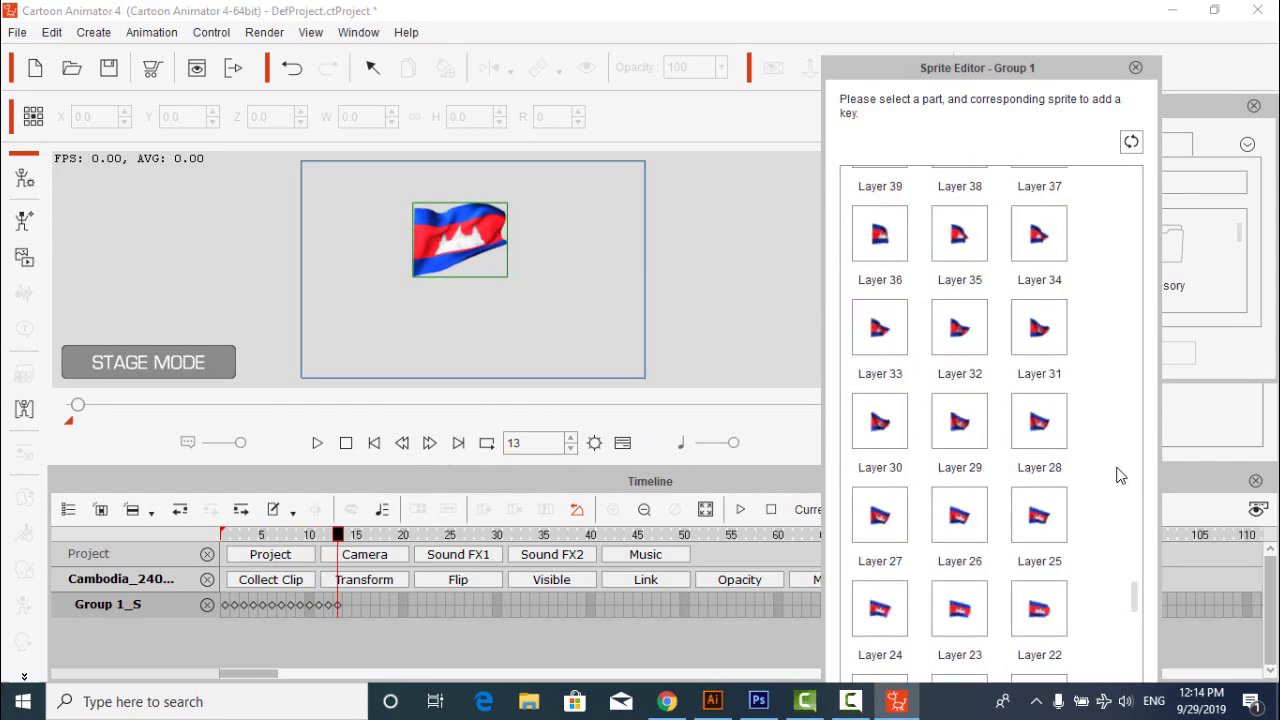
pyautogui.scroll(3, 1120, 476)
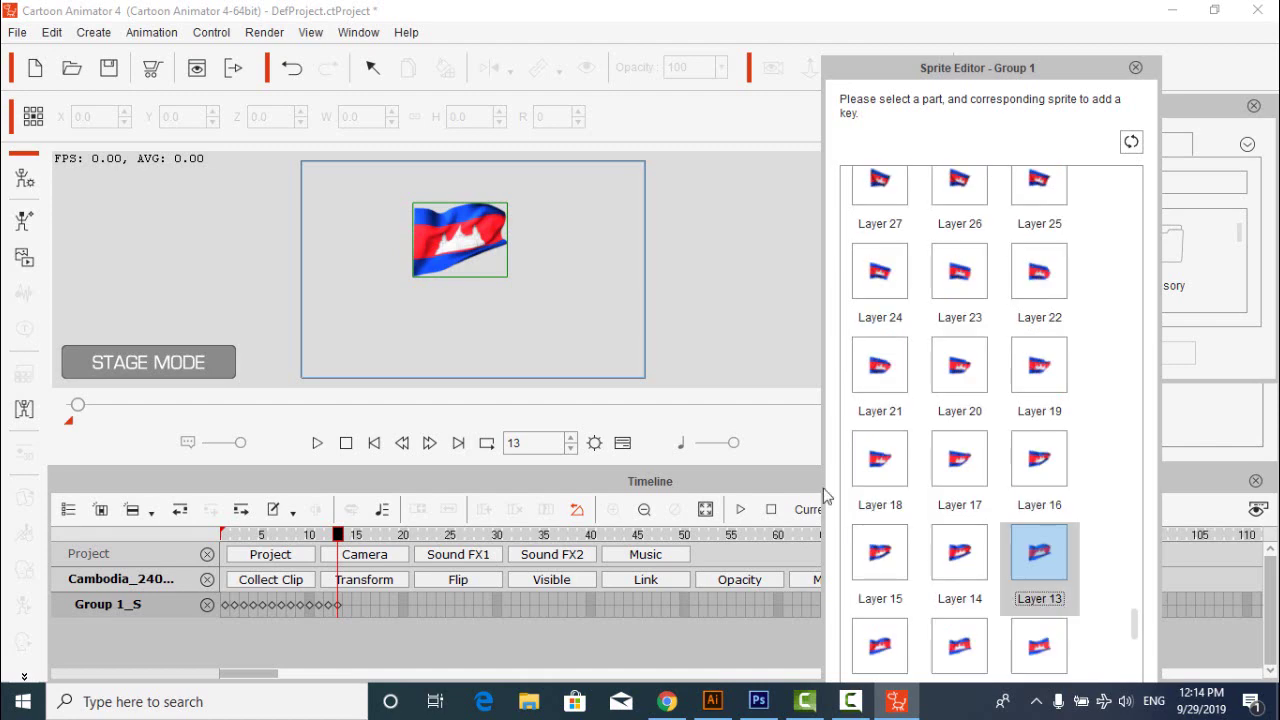
pyautogui.click(429, 443)
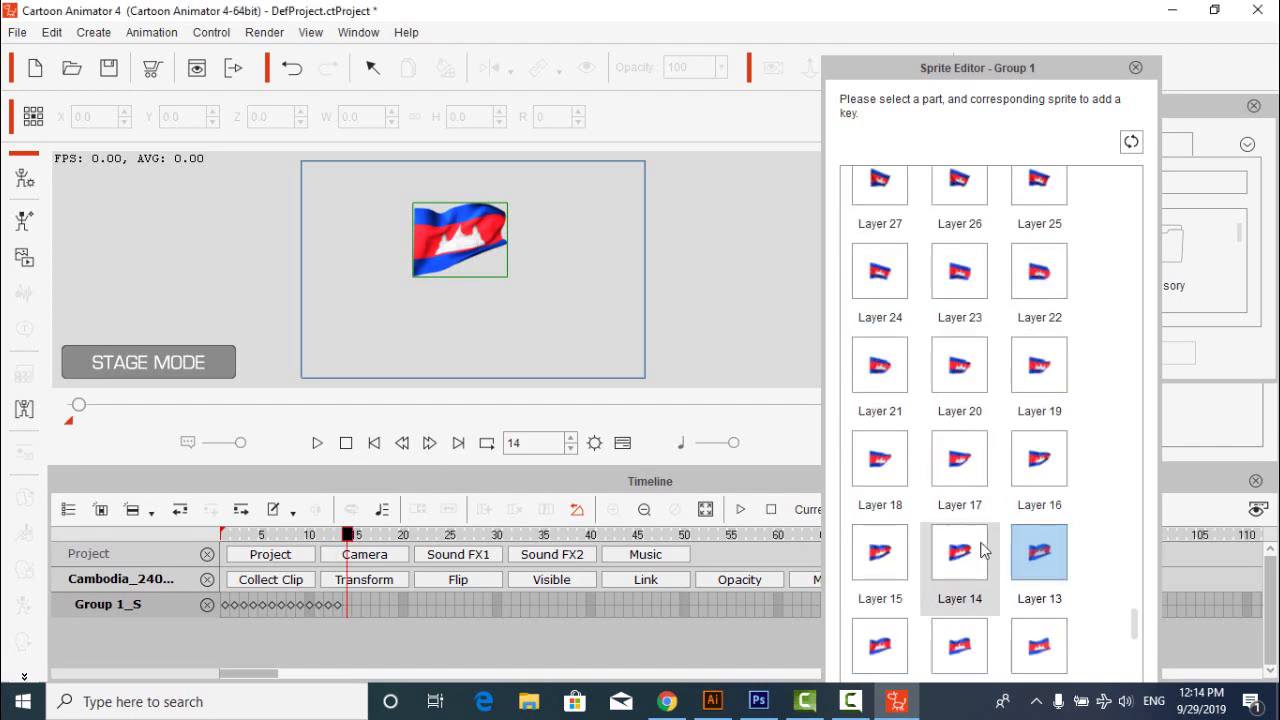
pyautogui.click(940, 550)
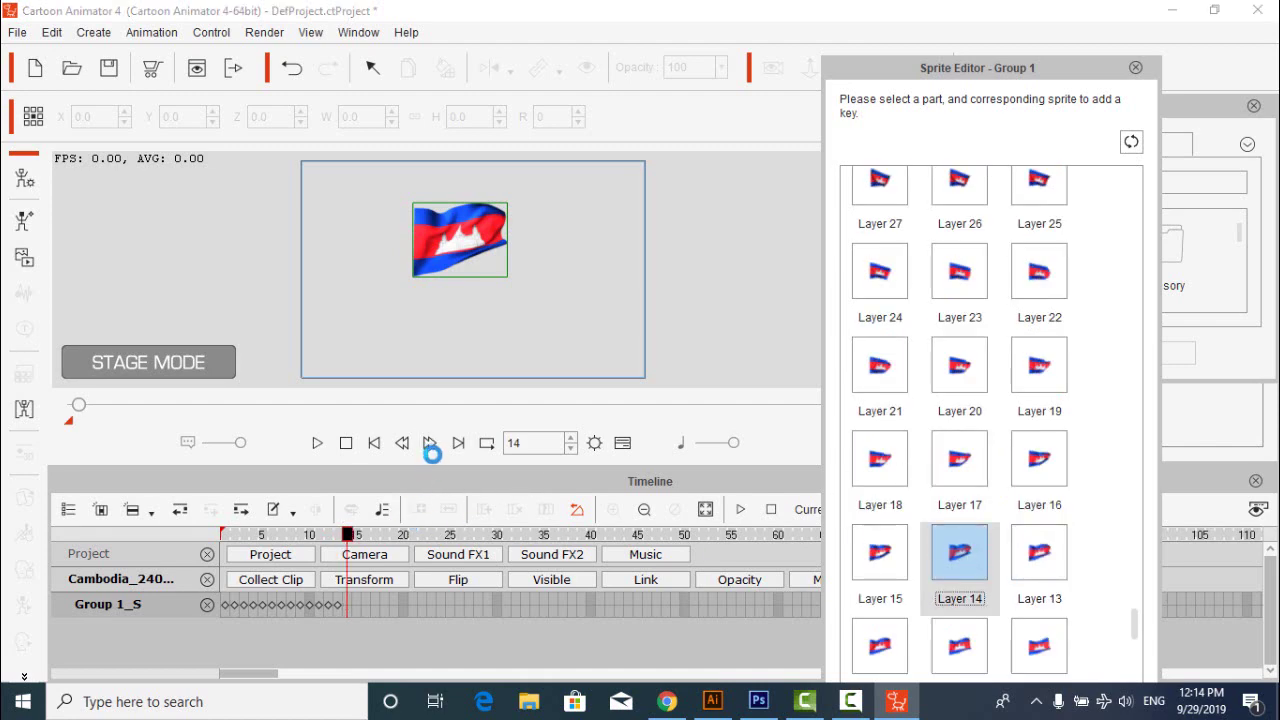
# - Key the flag sprites Layer 15, Layer 16, Layer 17 and Layer 18 at frames 15, 16, 17 and 18 respectively
pyautogui.click(429, 443)
pyautogui.click(886, 556)
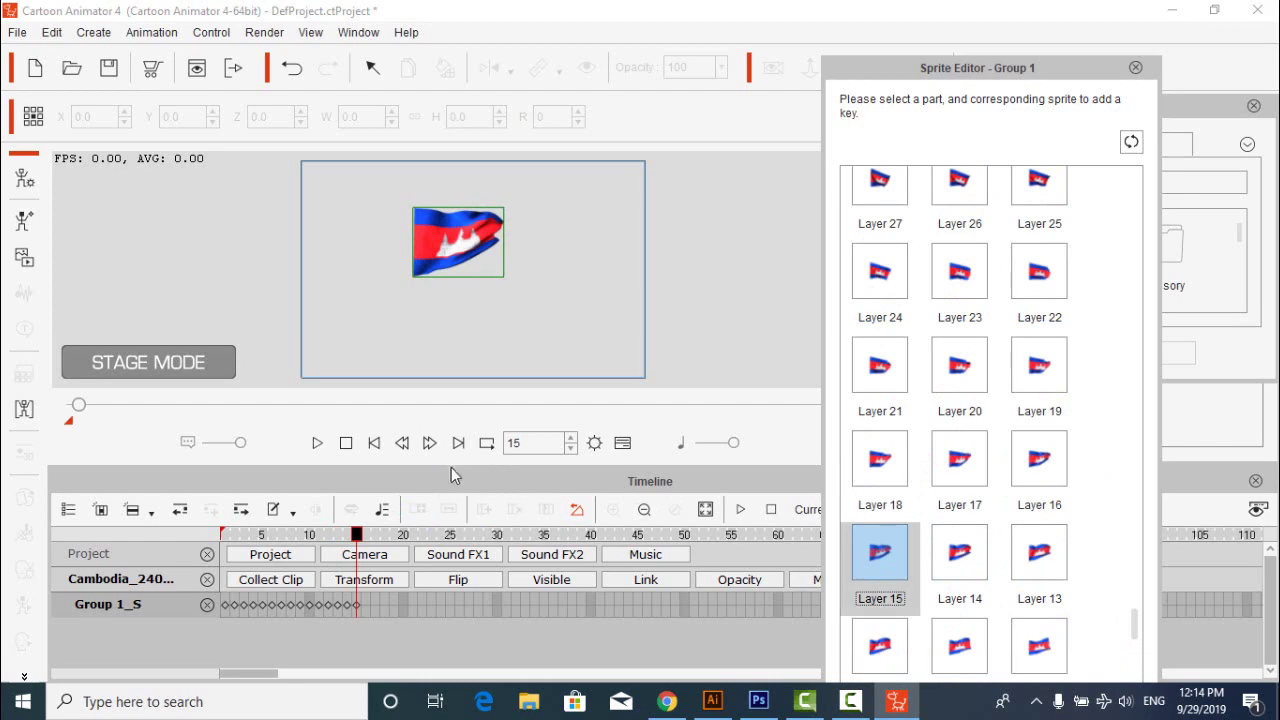
pyautogui.click(429, 443)
pyautogui.click(1045, 458)
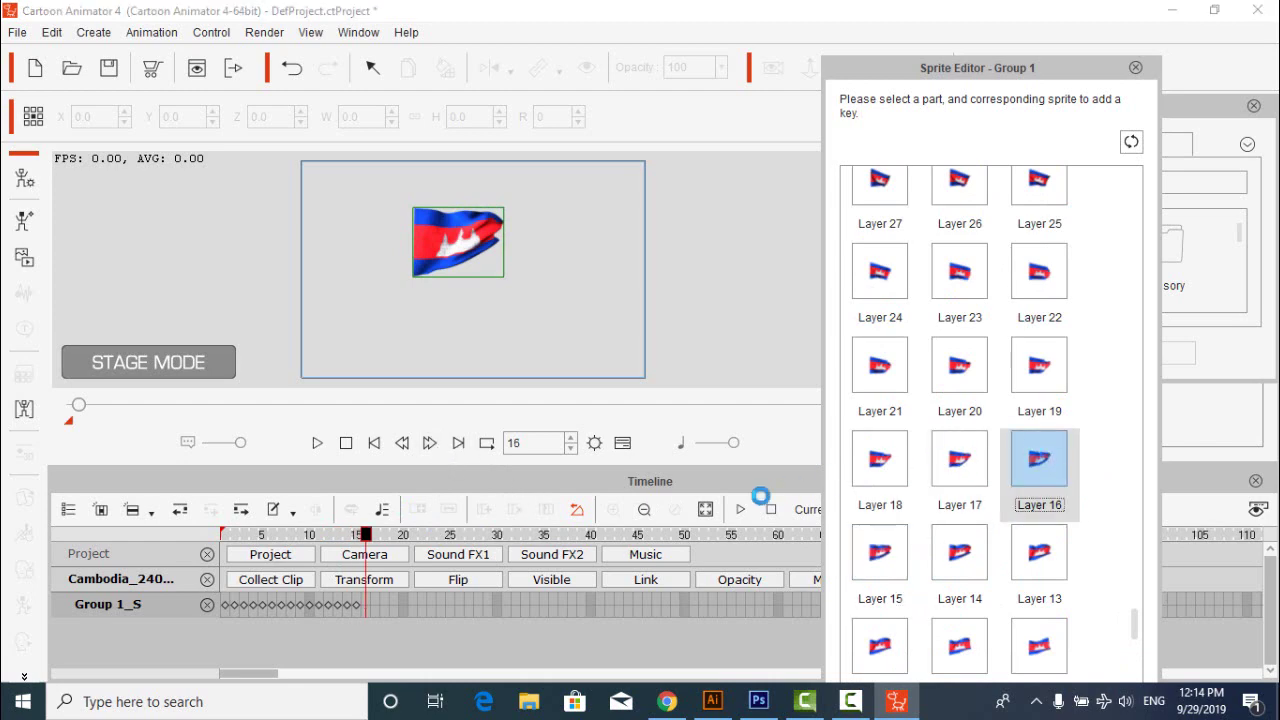
pyautogui.click(429, 443)
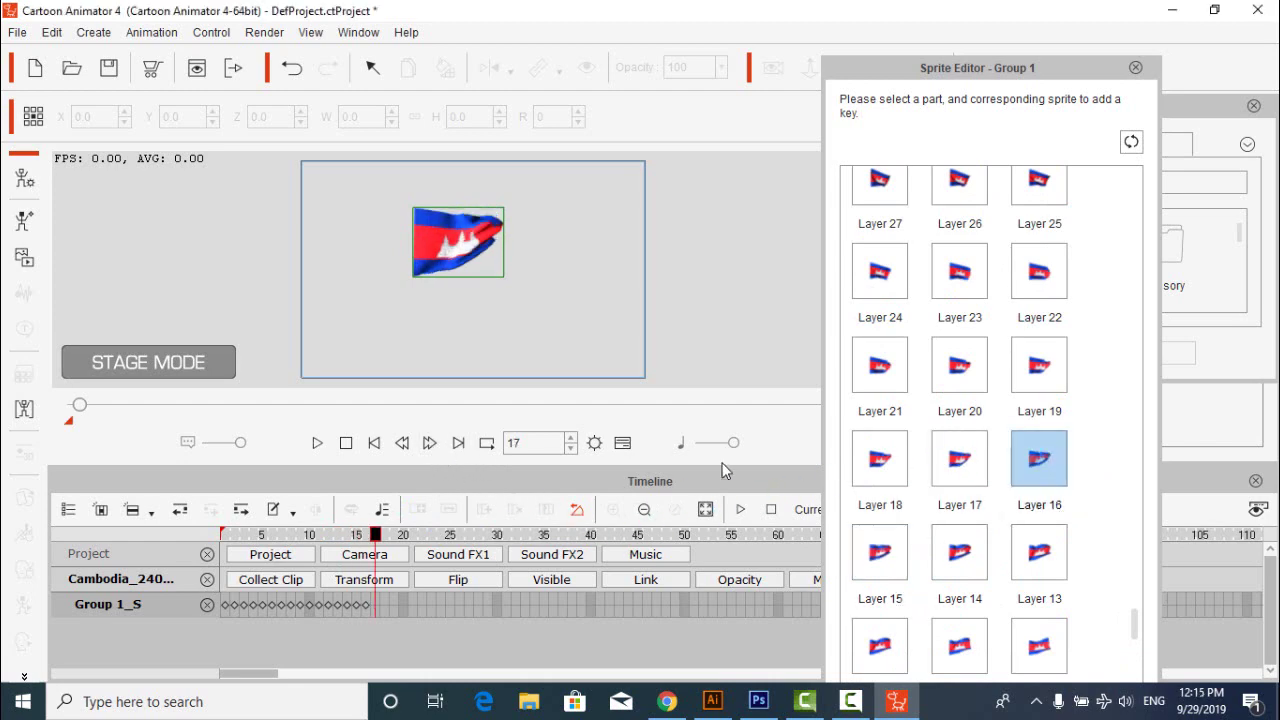
pyautogui.click(962, 460)
pyautogui.click(424, 443)
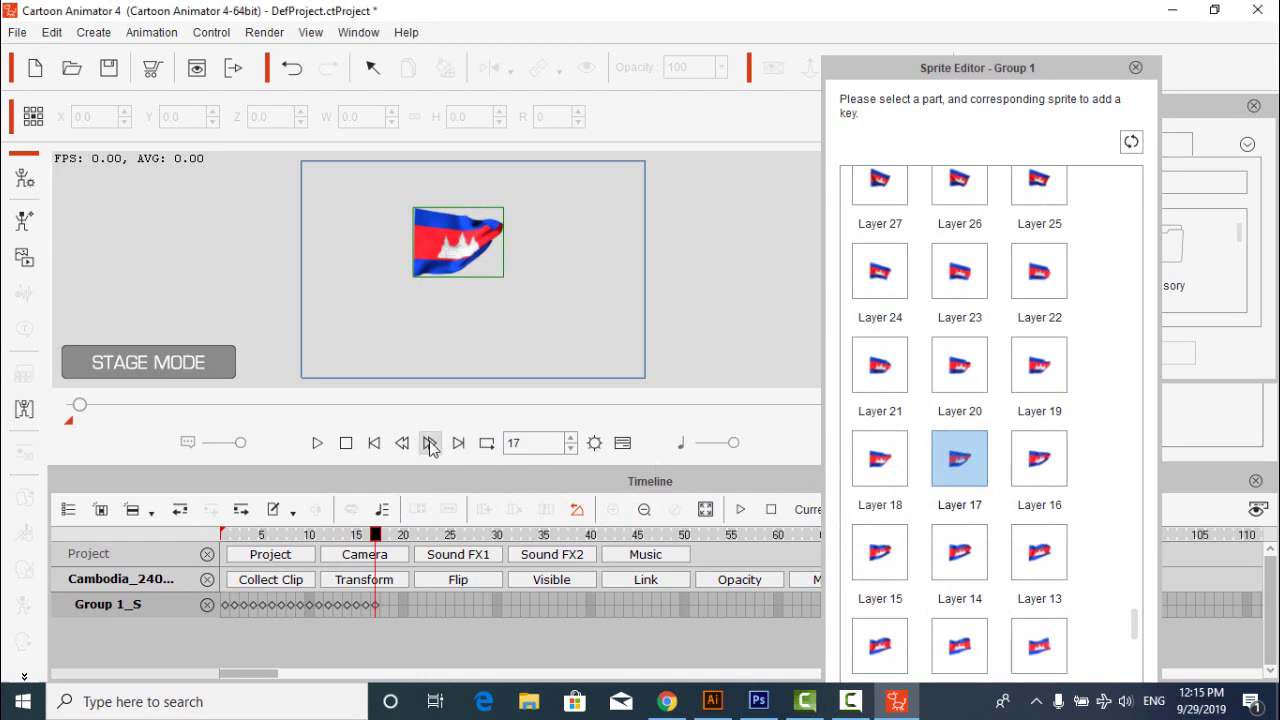
pyautogui.click(429, 443)
pyautogui.click(900, 462)
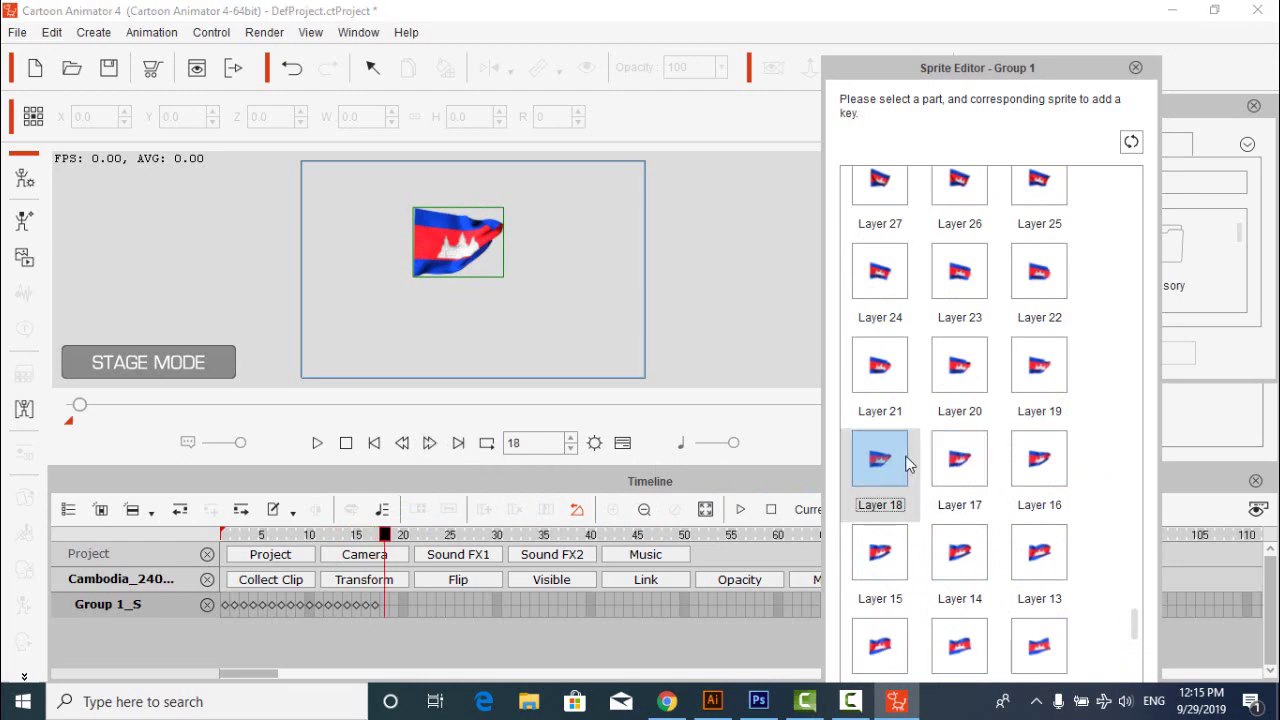
pyautogui.click(850, 701)
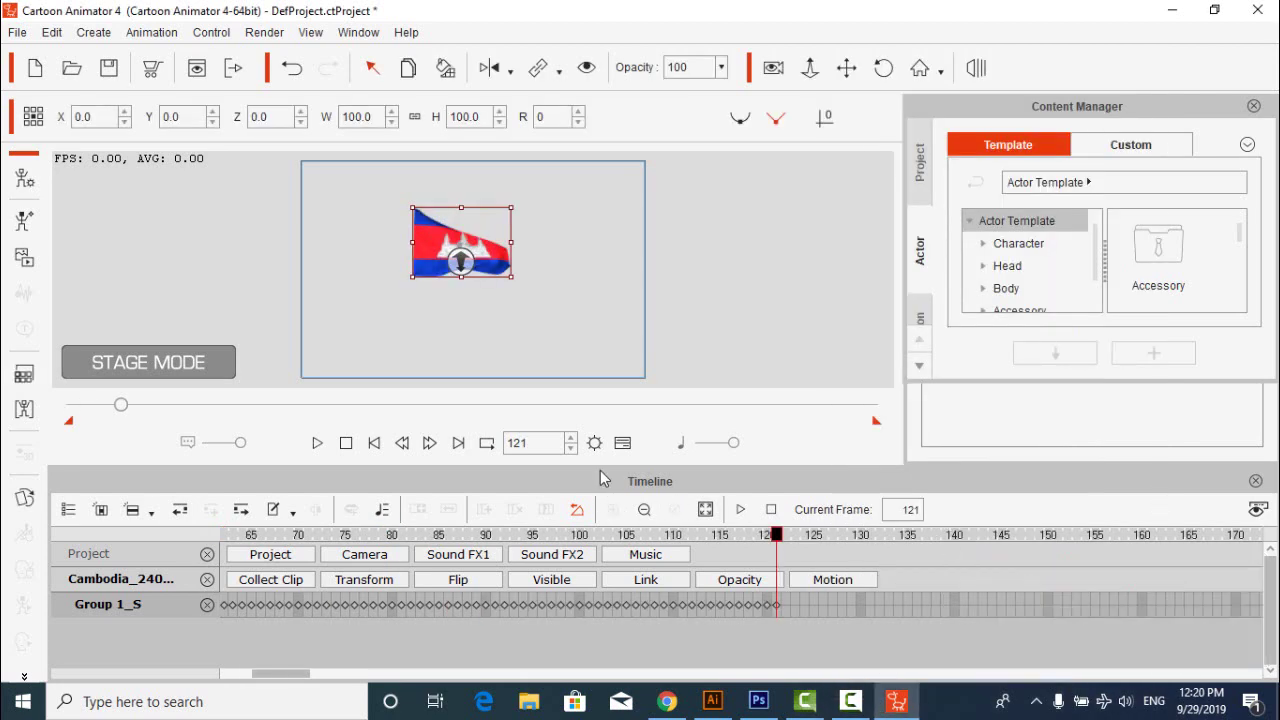
# - Set the project's animation length to 121 frames in the Project Settings, with Time as the time unit
pyautogui.click(595, 443)
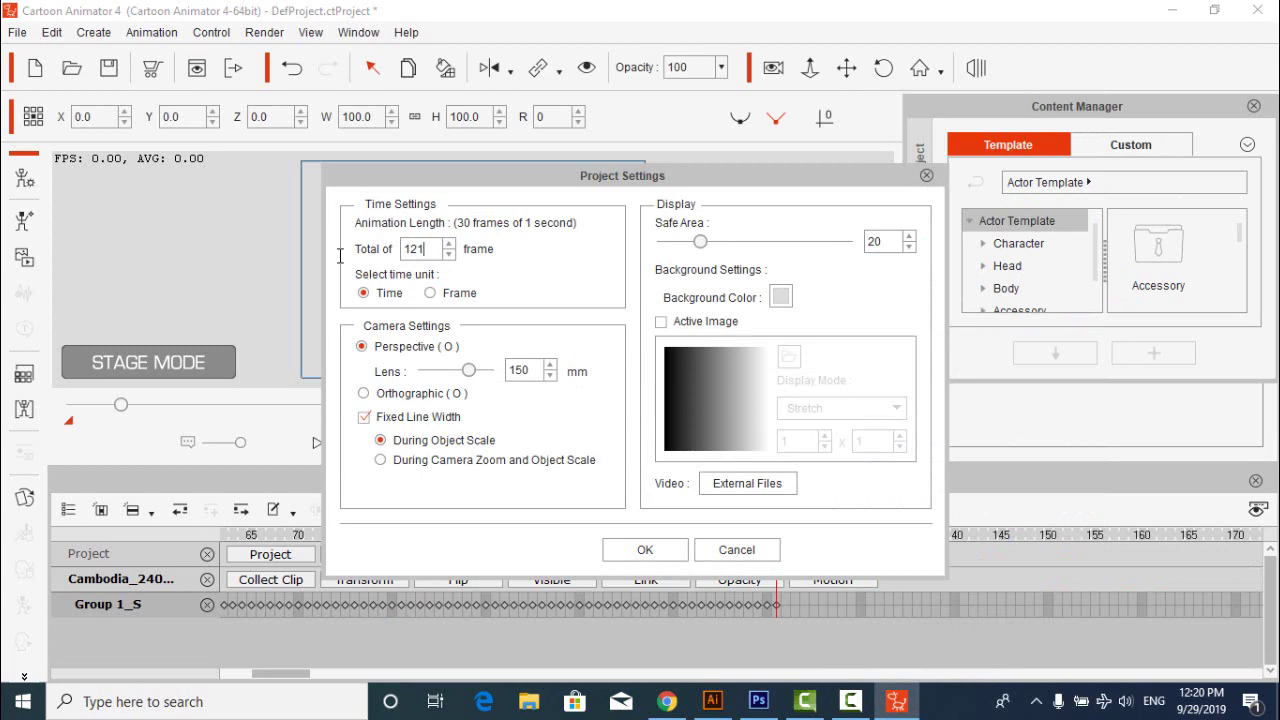
pyautogui.press('Return')
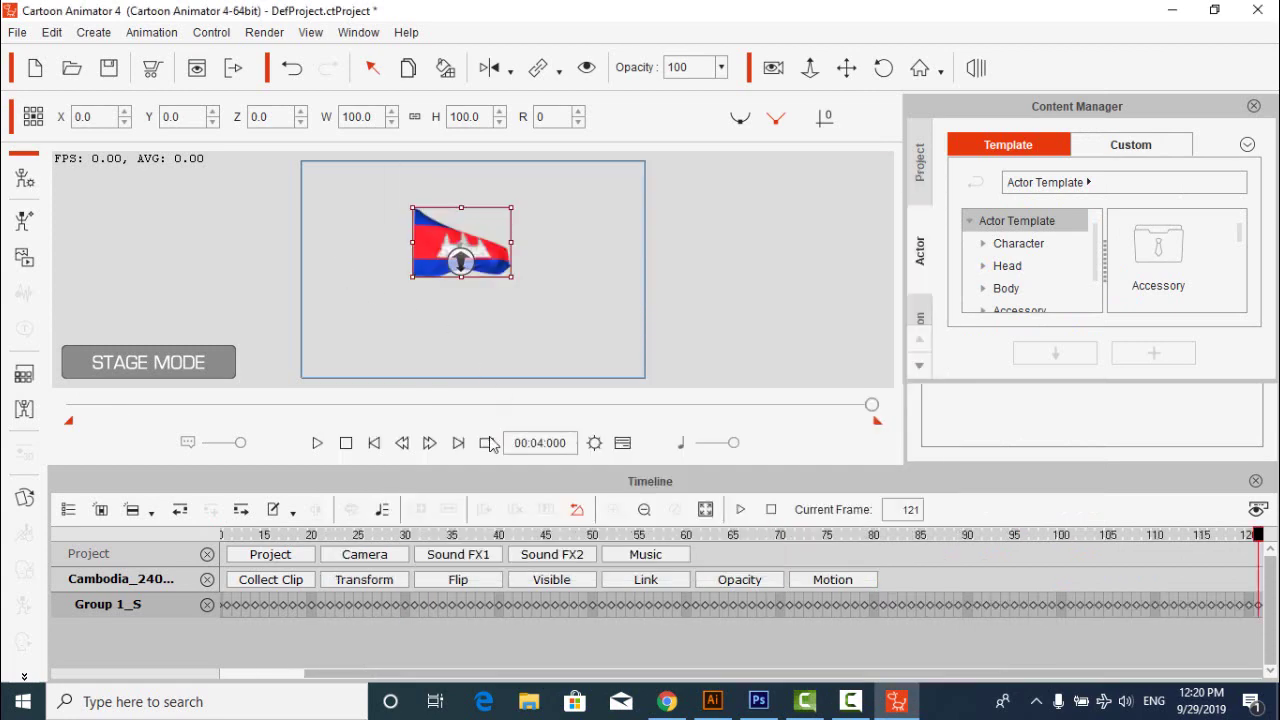
# - Play the flag animation once, turn on loop playback, and play it again before pausing
pyautogui.click(324, 451)
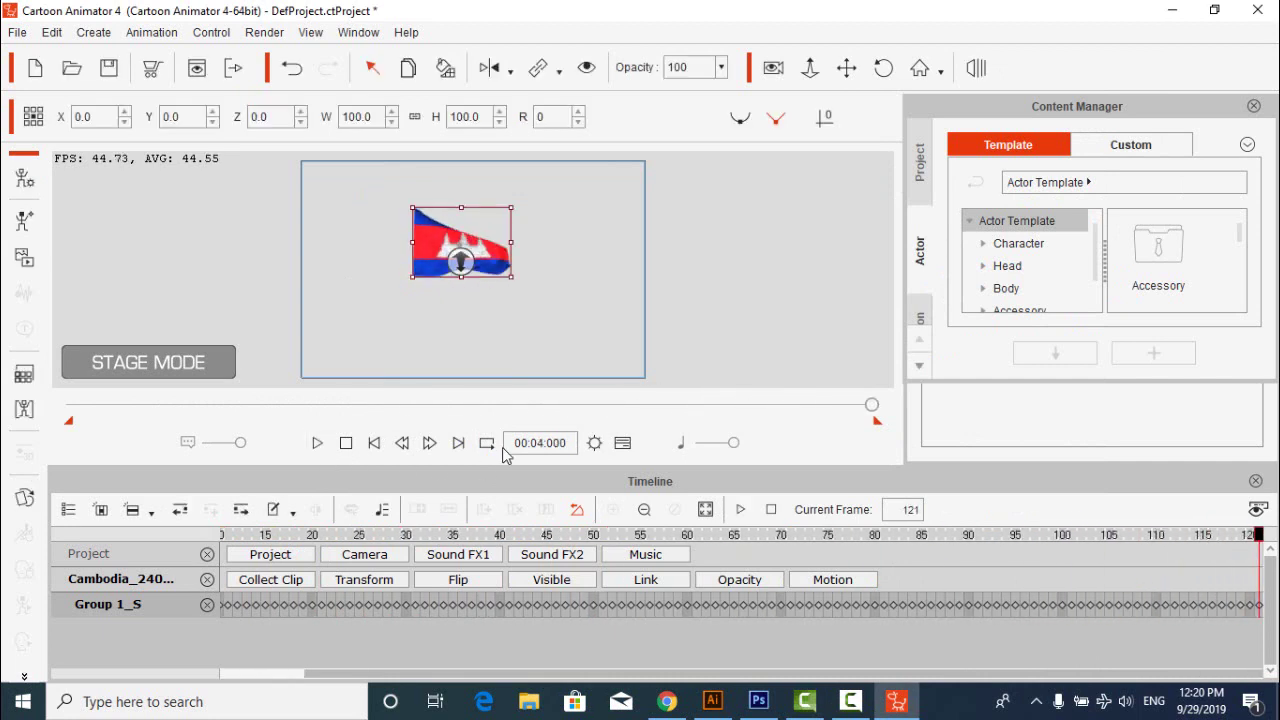
pyautogui.click(487, 443)
pyautogui.click(317, 443)
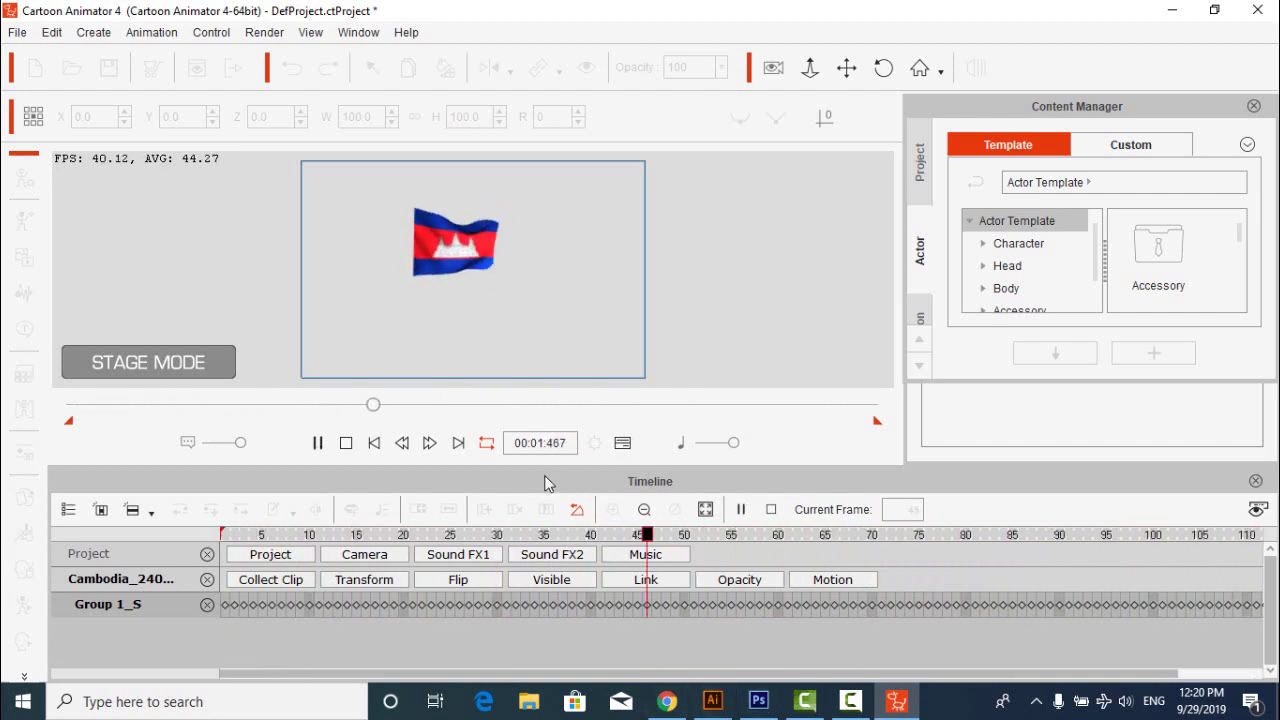
pyautogui.click(317, 443)
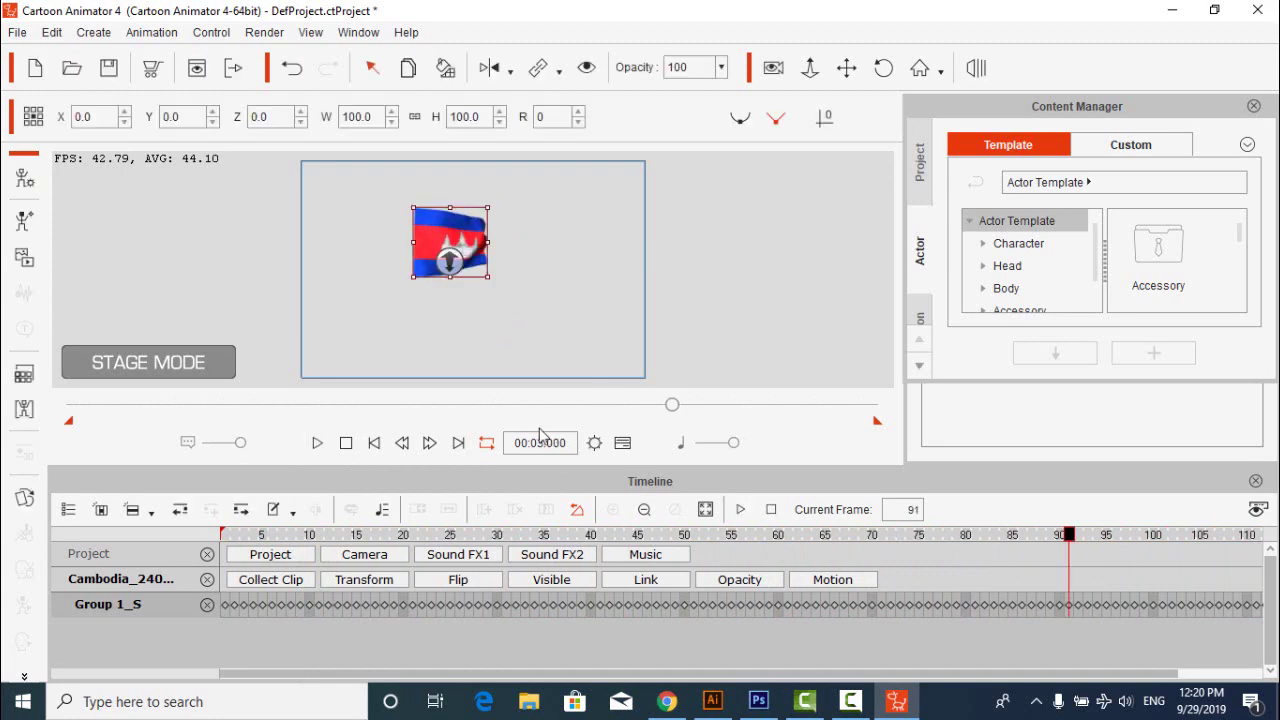
# - Deselect the flag and import the flagpole image "can" from the Desktop folder as a new object on the stage
pyautogui.click(720, 353)
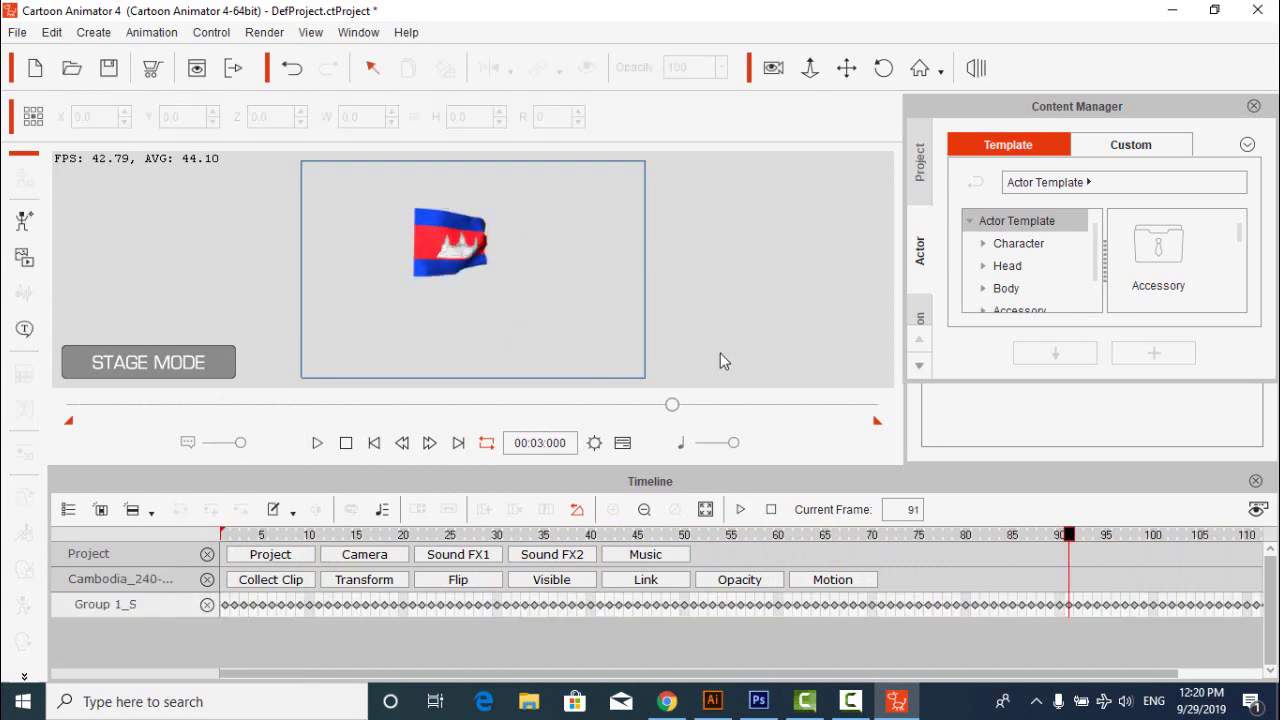
pyautogui.click(24, 257)
pyautogui.click(612, 299)
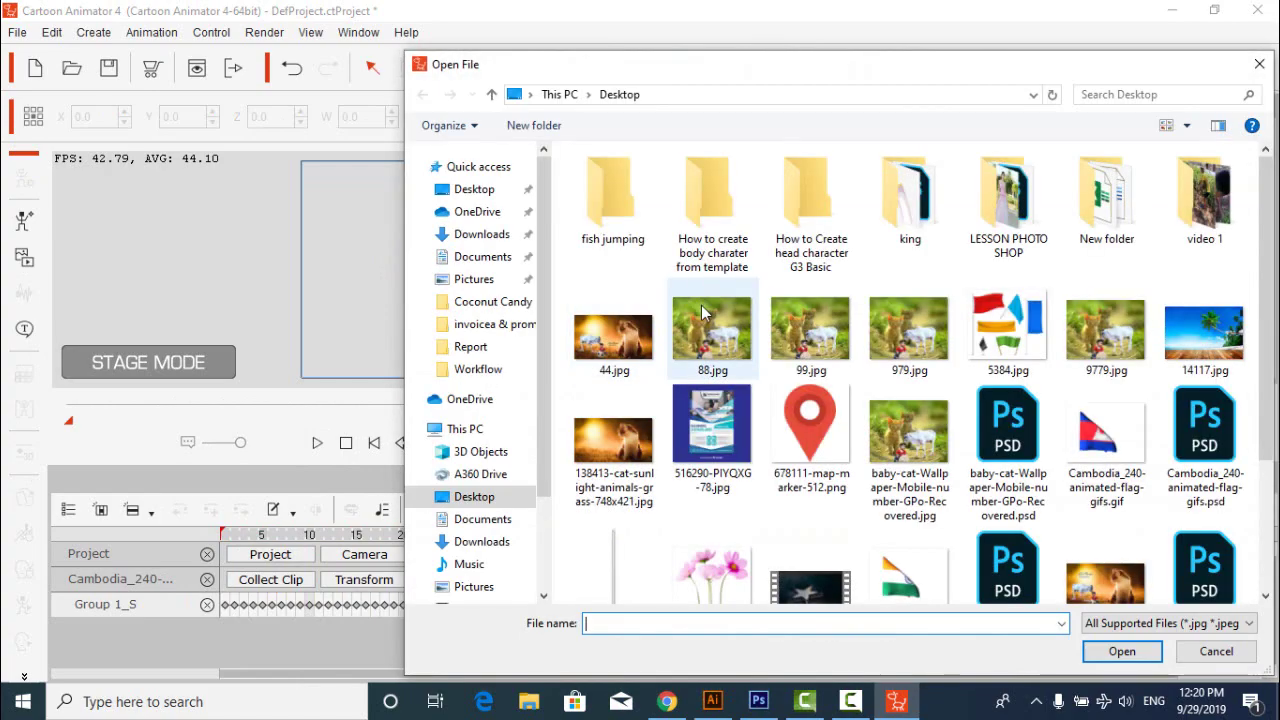
pyautogui.scroll(-3, 701, 305)
pyautogui.doubleClick(612, 378)
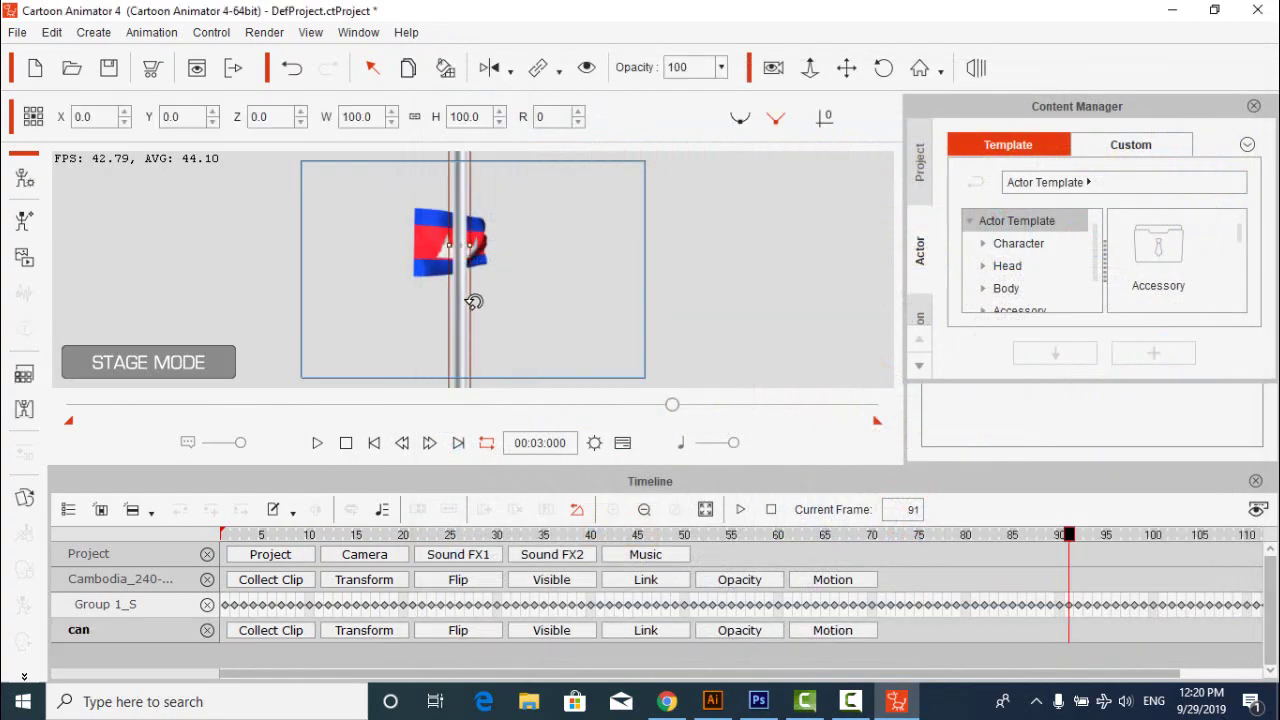
# - Scale the flagpole to about 27.1%, place it along the flag's inner edge at about X -14.6, Y -25.9, and remove its object animation
pyautogui.moveTo(465, 289); pyautogui.dragTo(659, 424)
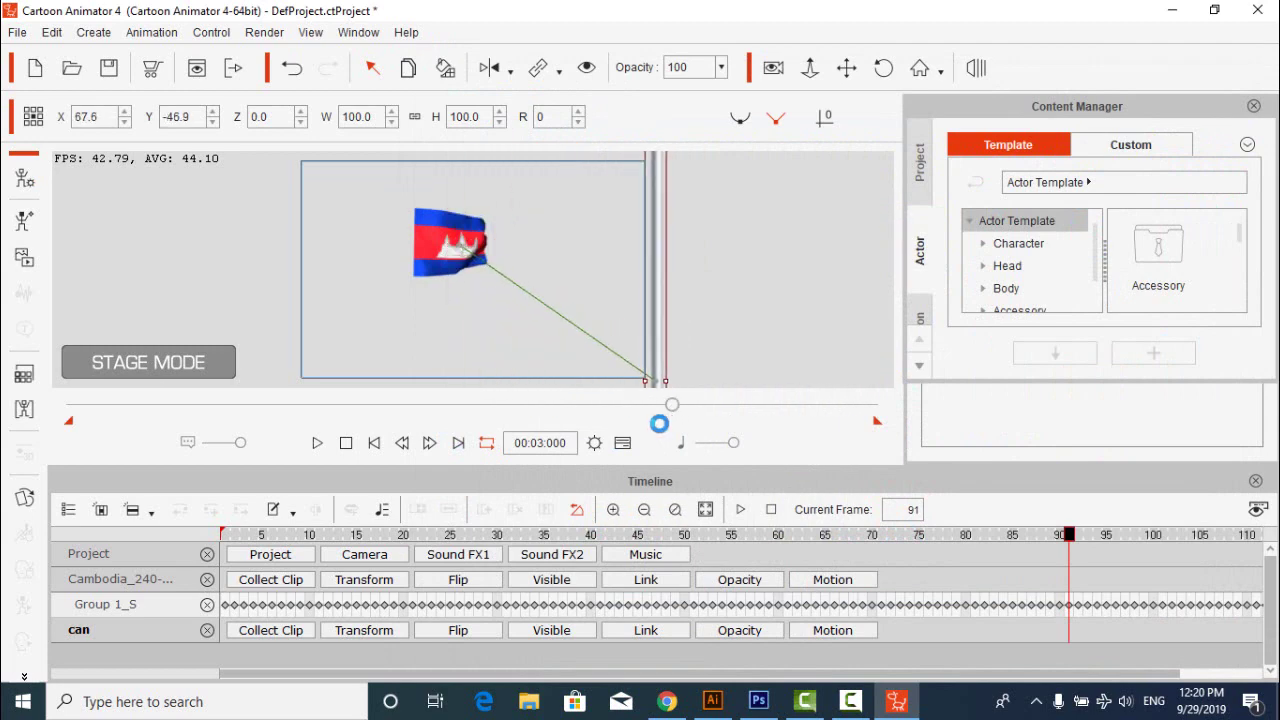
pyautogui.moveTo(659, 215); pyautogui.dragTo(549, 334)
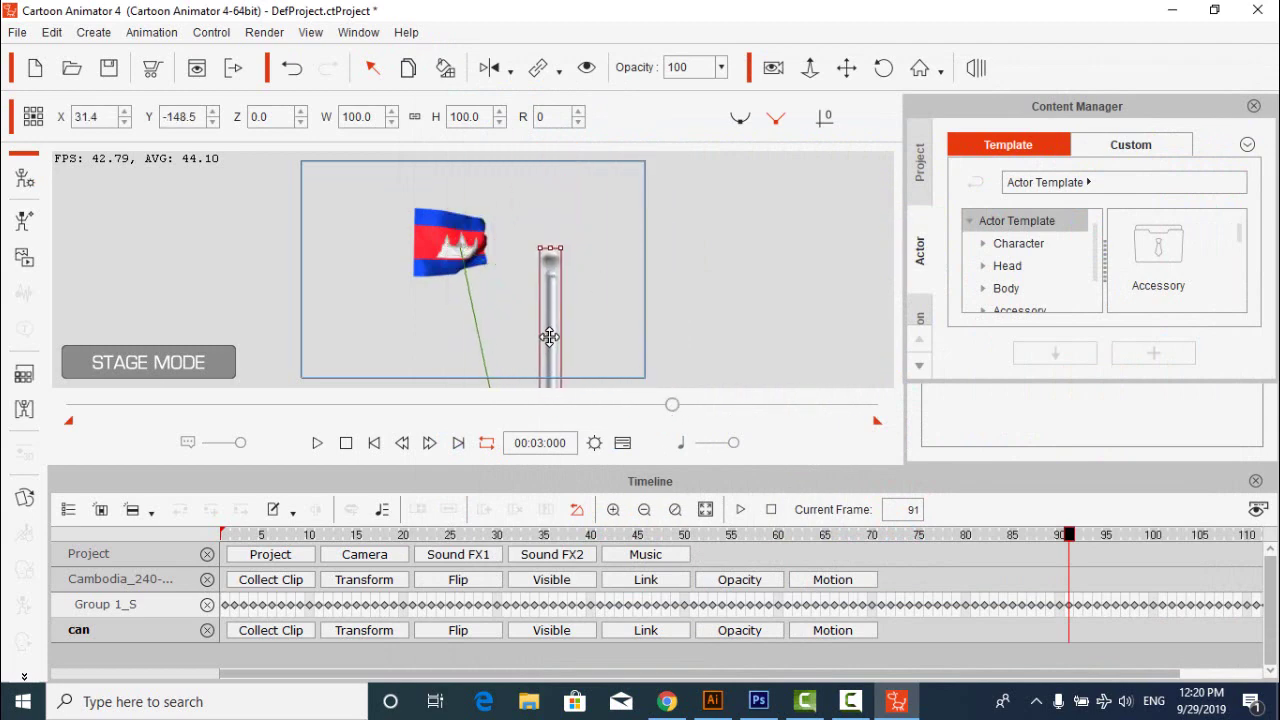
pyautogui.moveTo(562, 248); pyautogui.dragTo(416, 221)
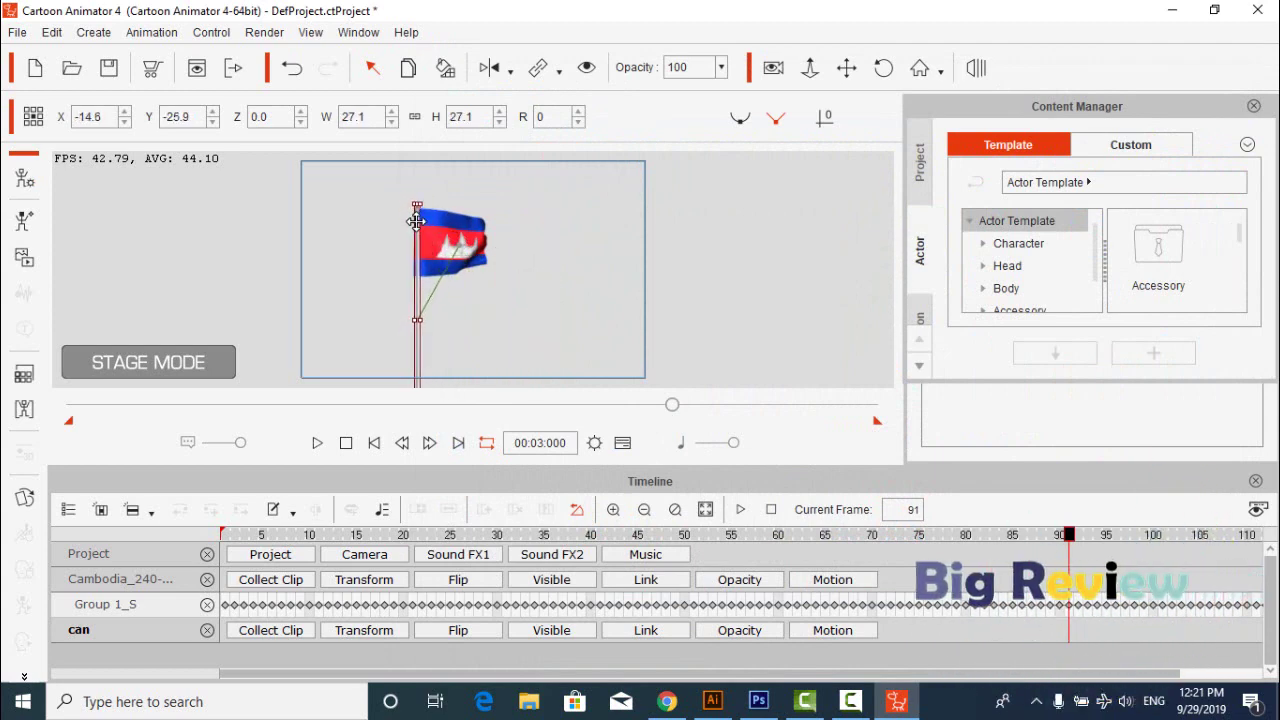
pyautogui.rightClick(416, 221)
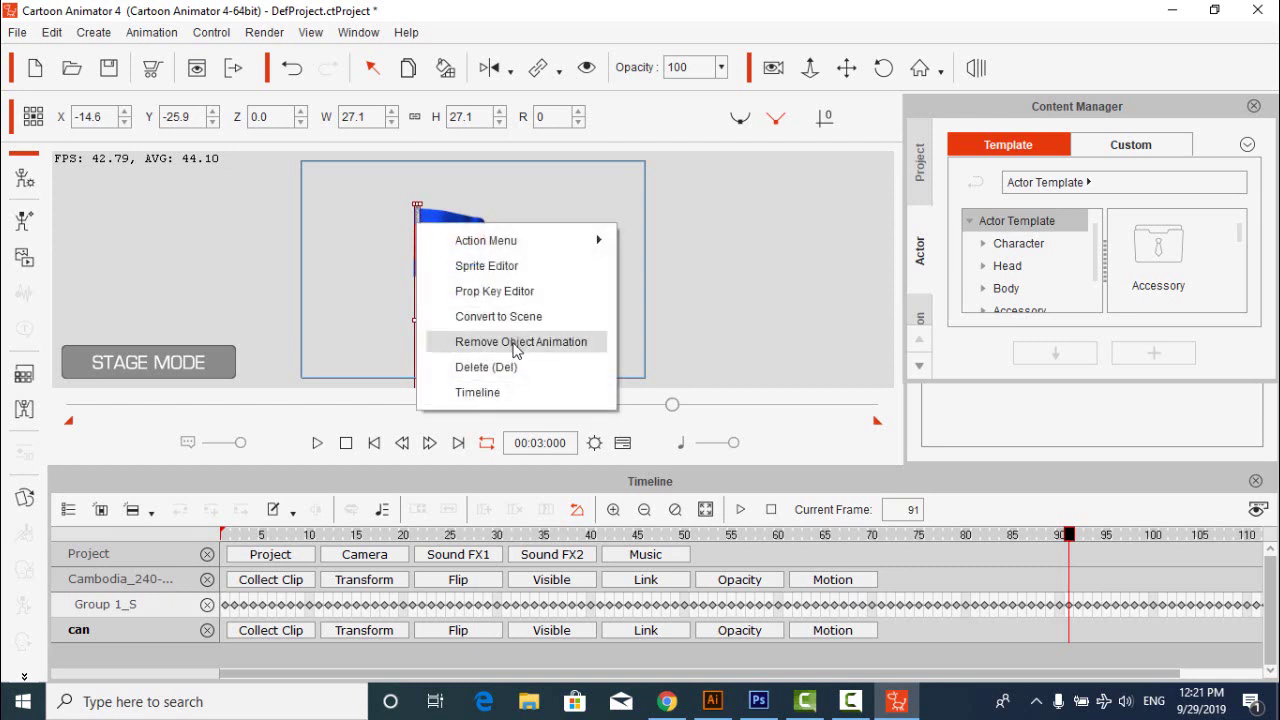
pyautogui.click(523, 345)
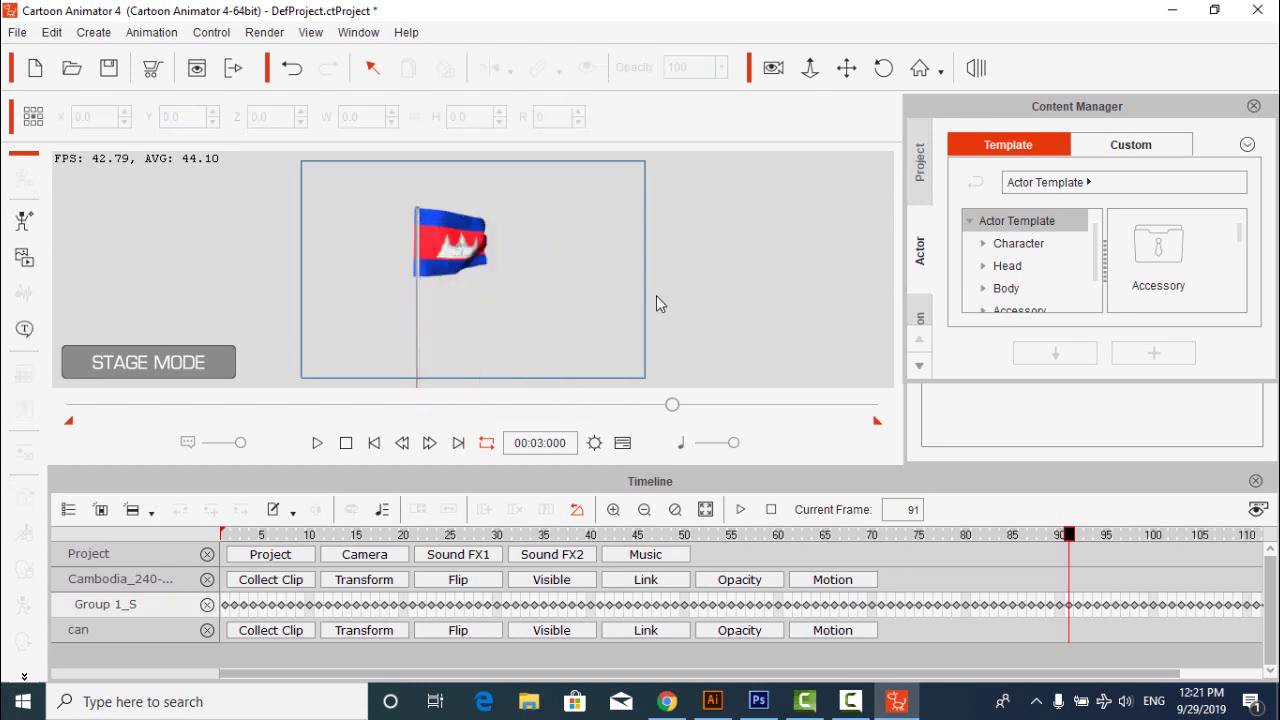
# - Adjust the flagpole's depth to Z 85 so it lines up with the flag's edge, and remove its object animation
pyautogui.click(846, 70)
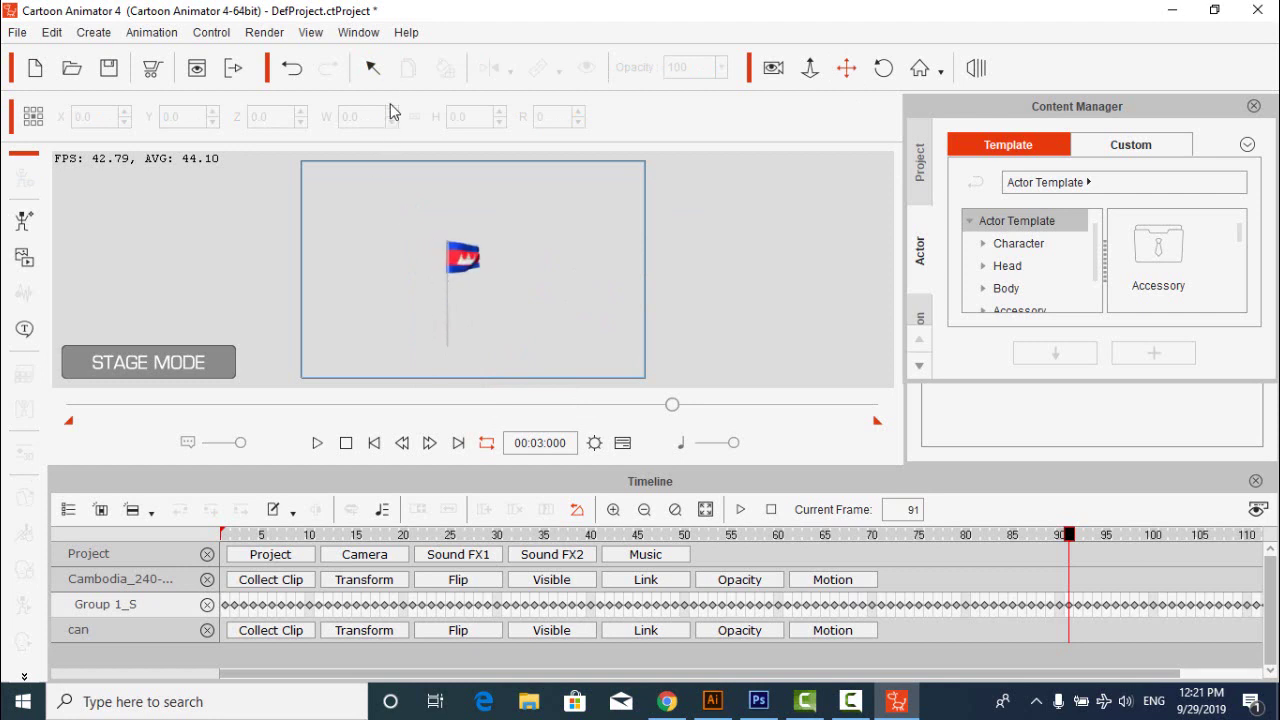
pyautogui.click(447, 316)
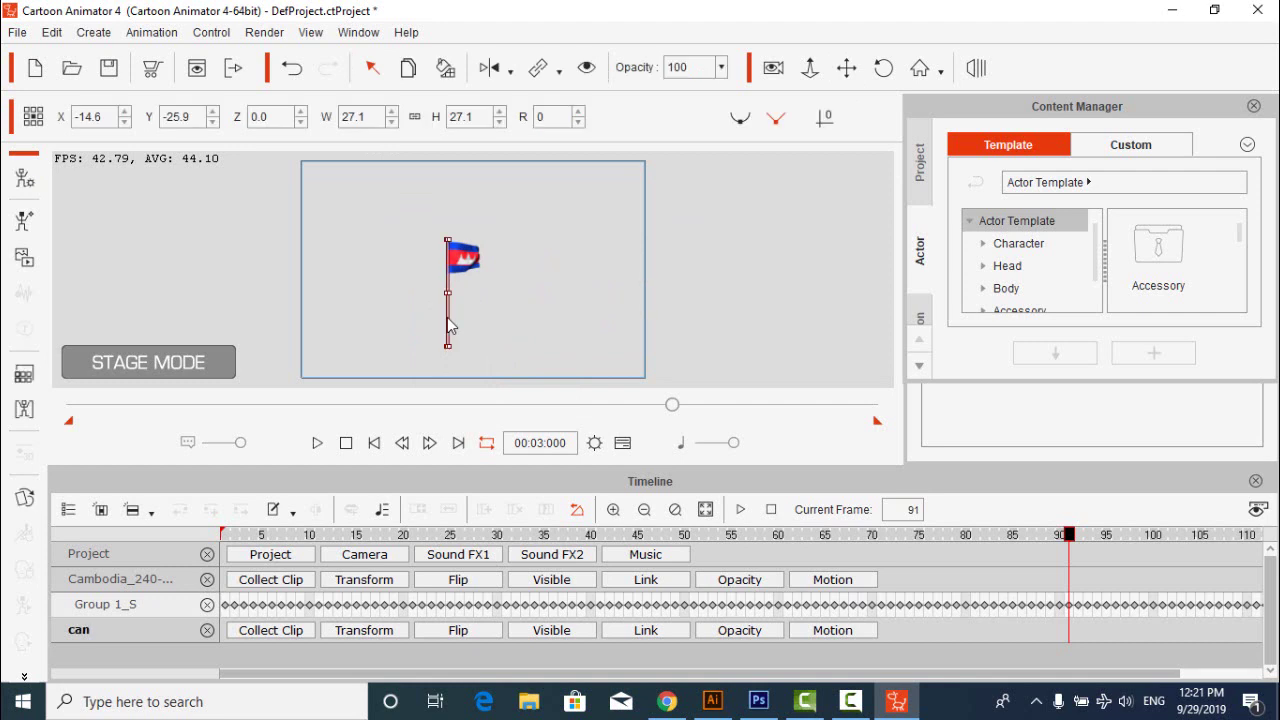
pyautogui.moveTo(441, 360); pyautogui.dragTo(443, 358)
pyautogui.click(548, 349)
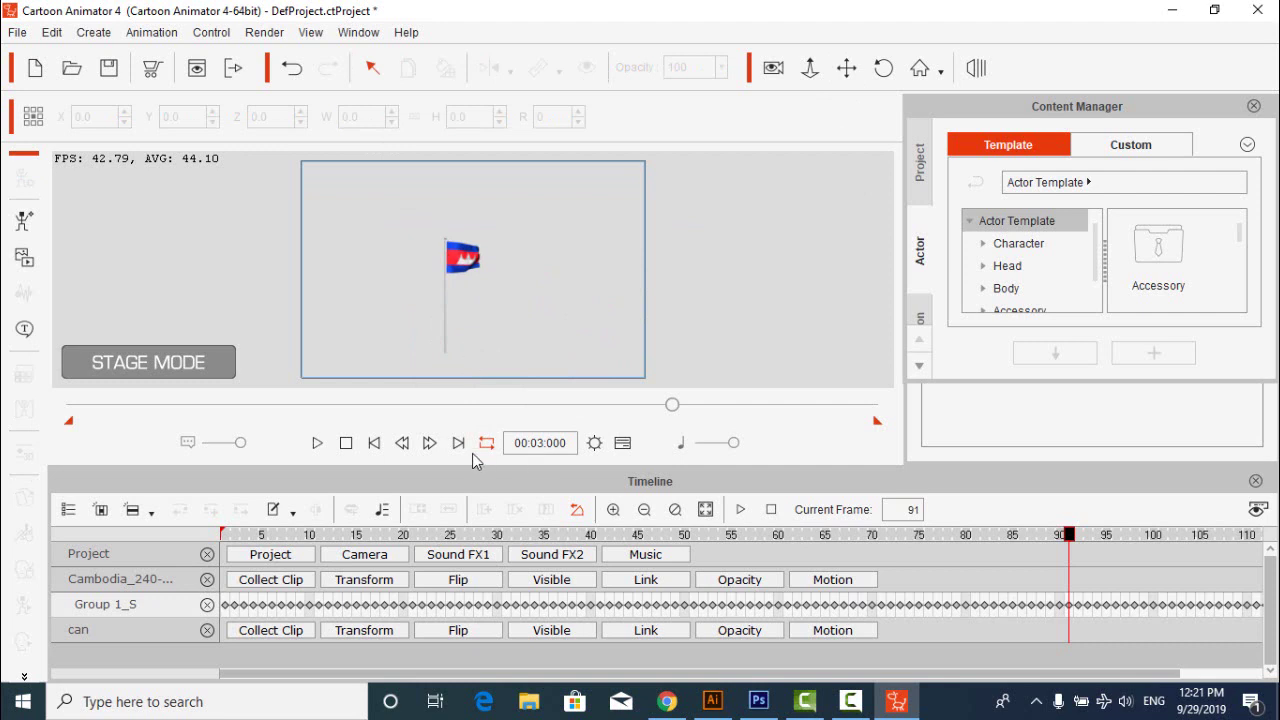
pyautogui.click(445, 337)
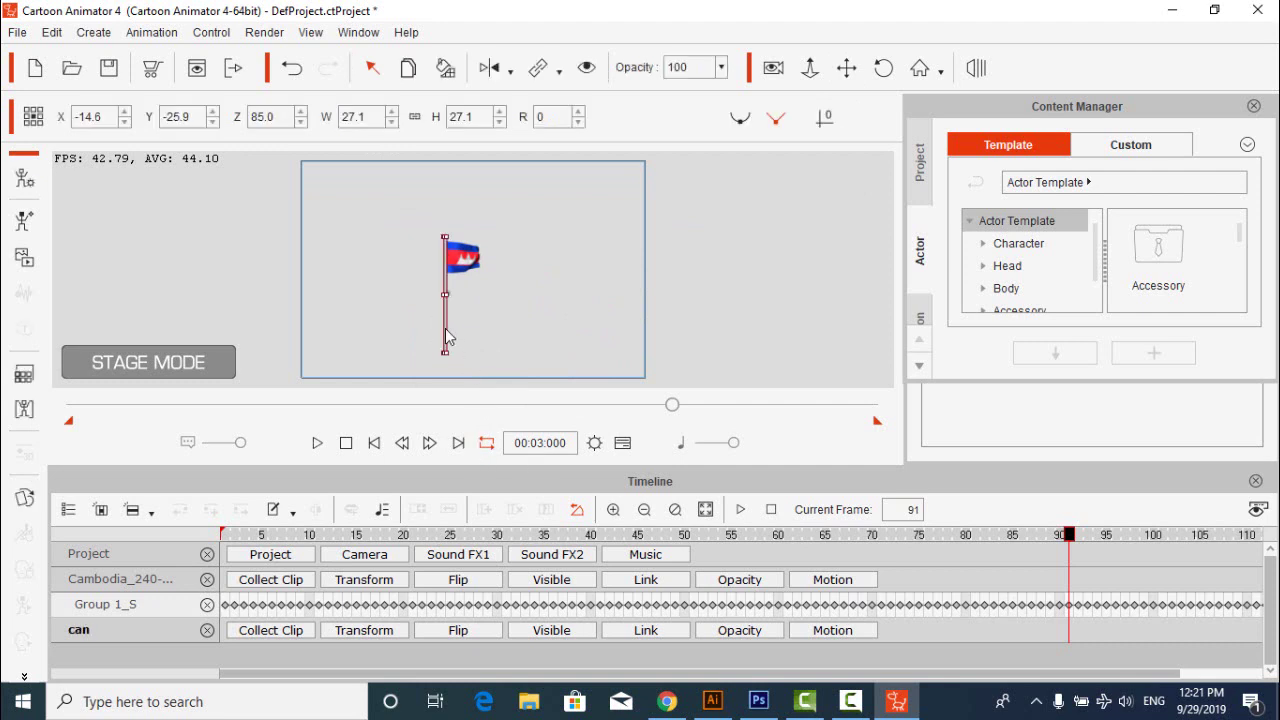
pyautogui.rightClick(445, 337)
pyautogui.click(548, 449)
# - Play back the flag waving on its pole, pause the preview, and clear the selection
pyautogui.click(319, 446)
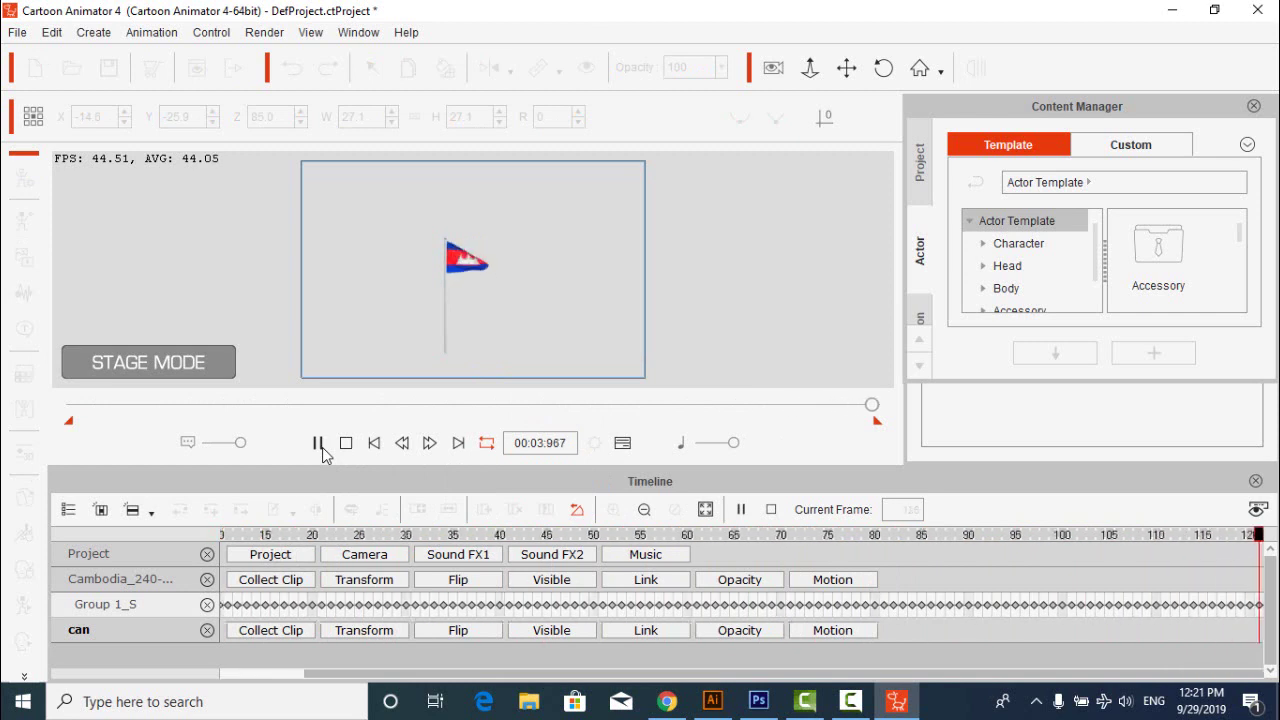
pyautogui.click(317, 444)
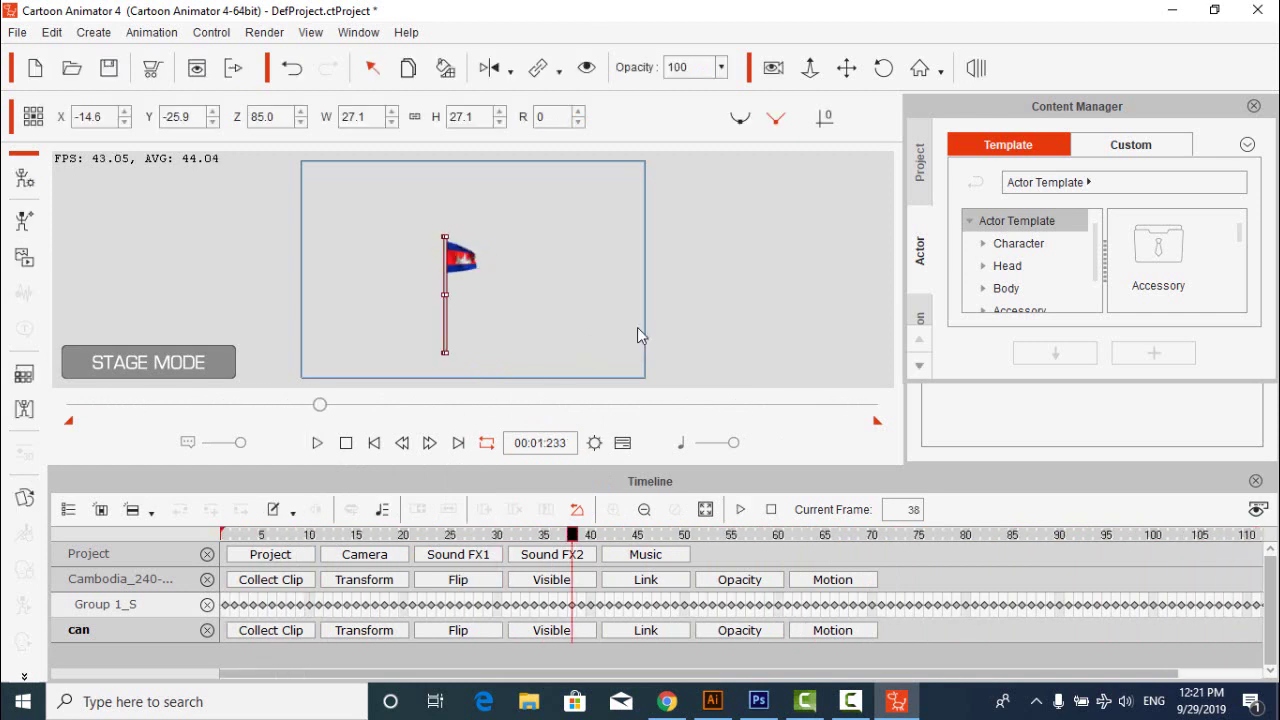
pyautogui.click(727, 327)
pyautogui.click(862, 699)
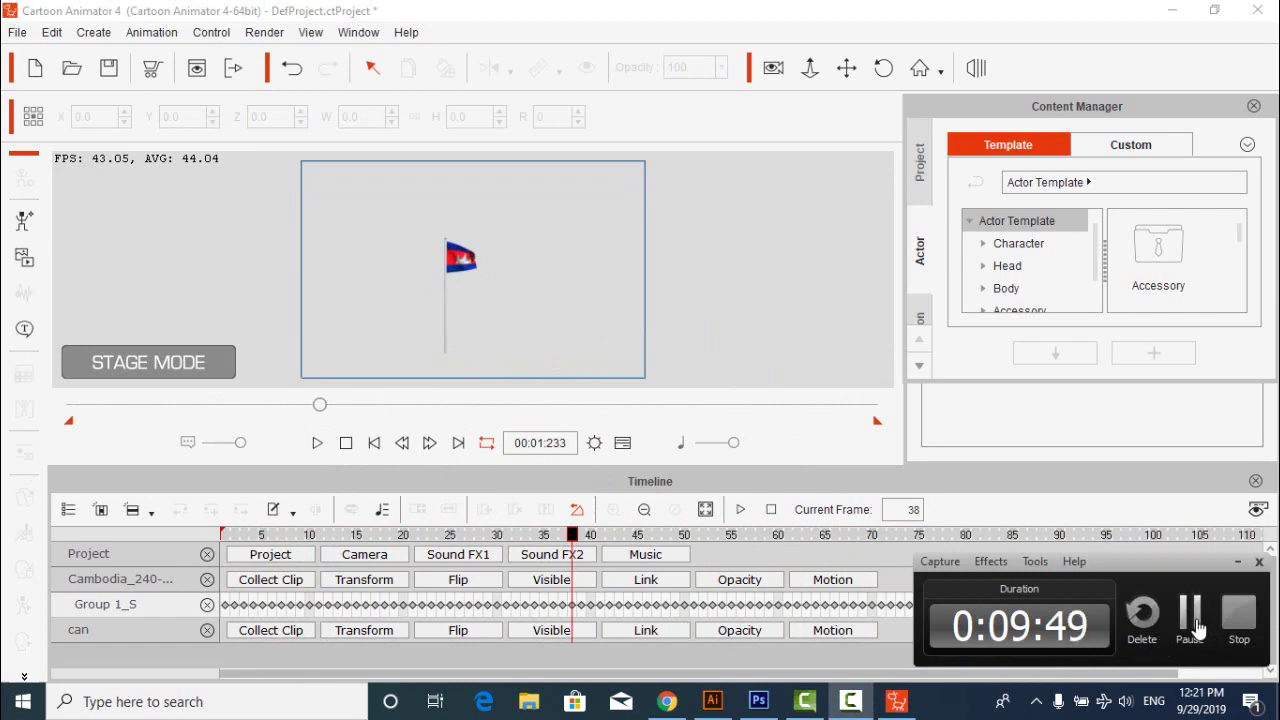
pyautogui.click(1189, 614)
# - Select the flag on the stage and bring up the custom Prop library
pyautogui.click(476, 264)
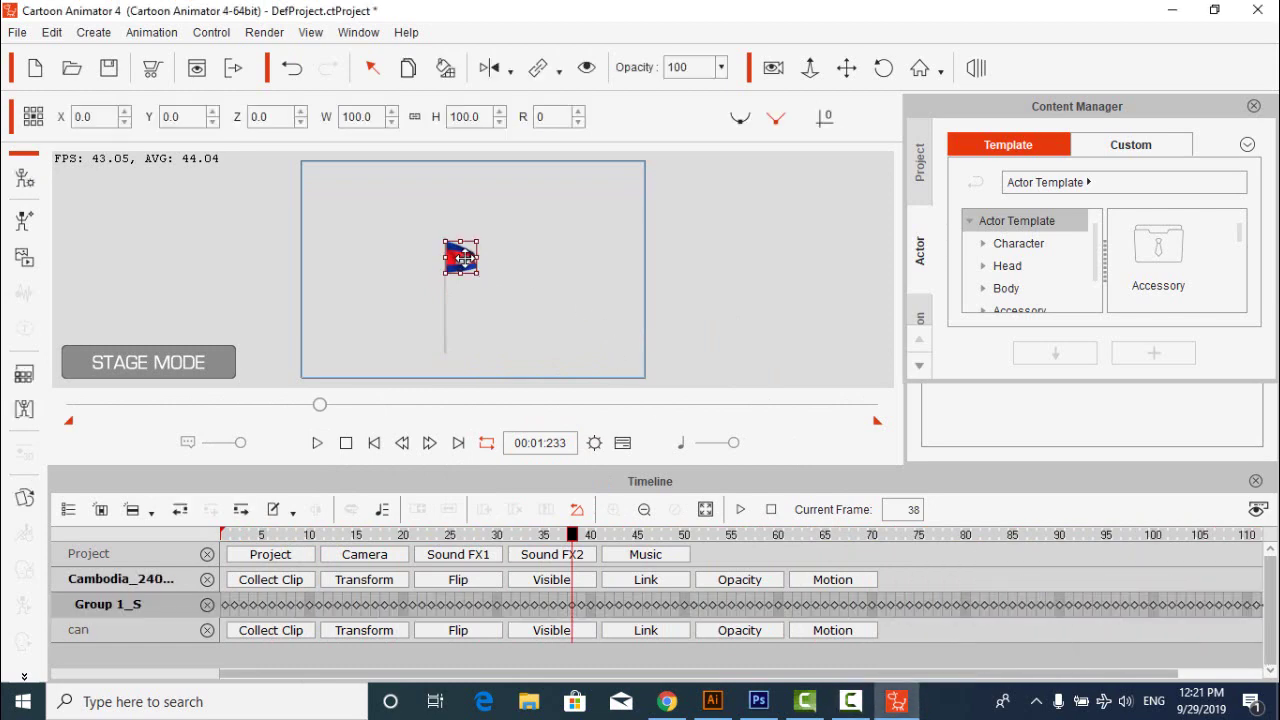
pyautogui.click(1170, 144)
pyautogui.click(918, 318)
pyautogui.click(919, 366)
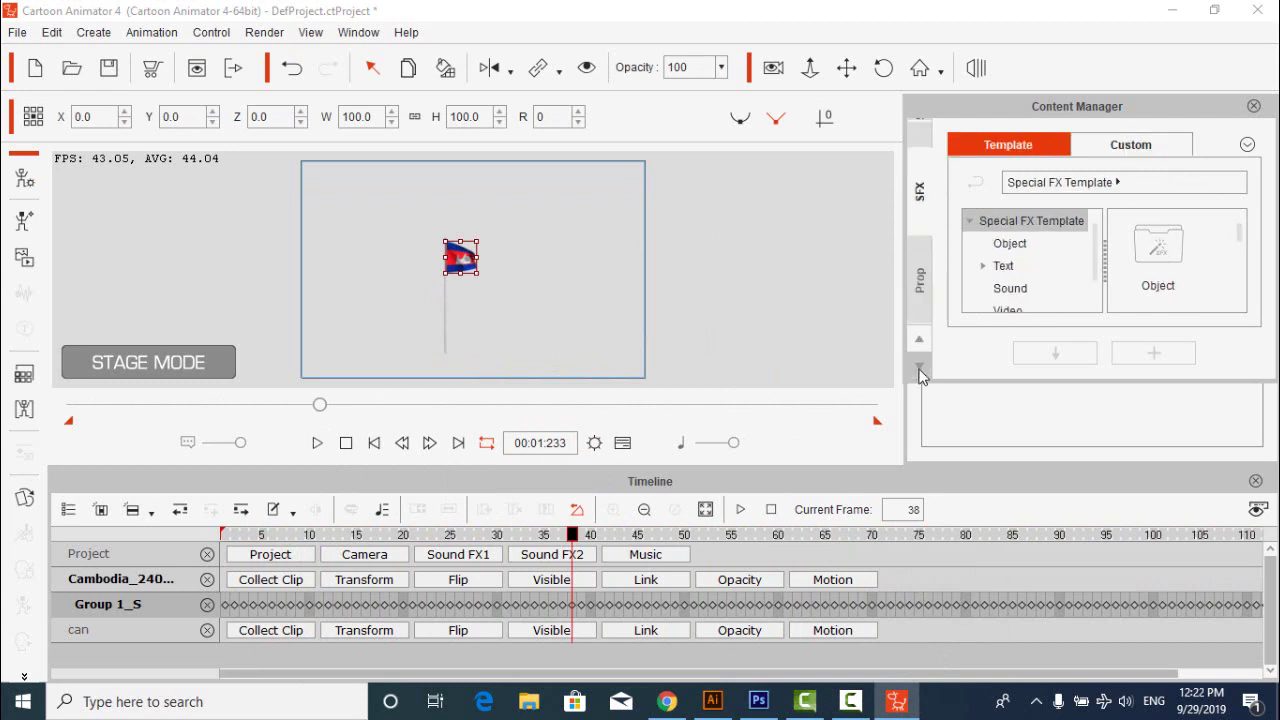
pyautogui.click(920, 367)
pyautogui.click(925, 205)
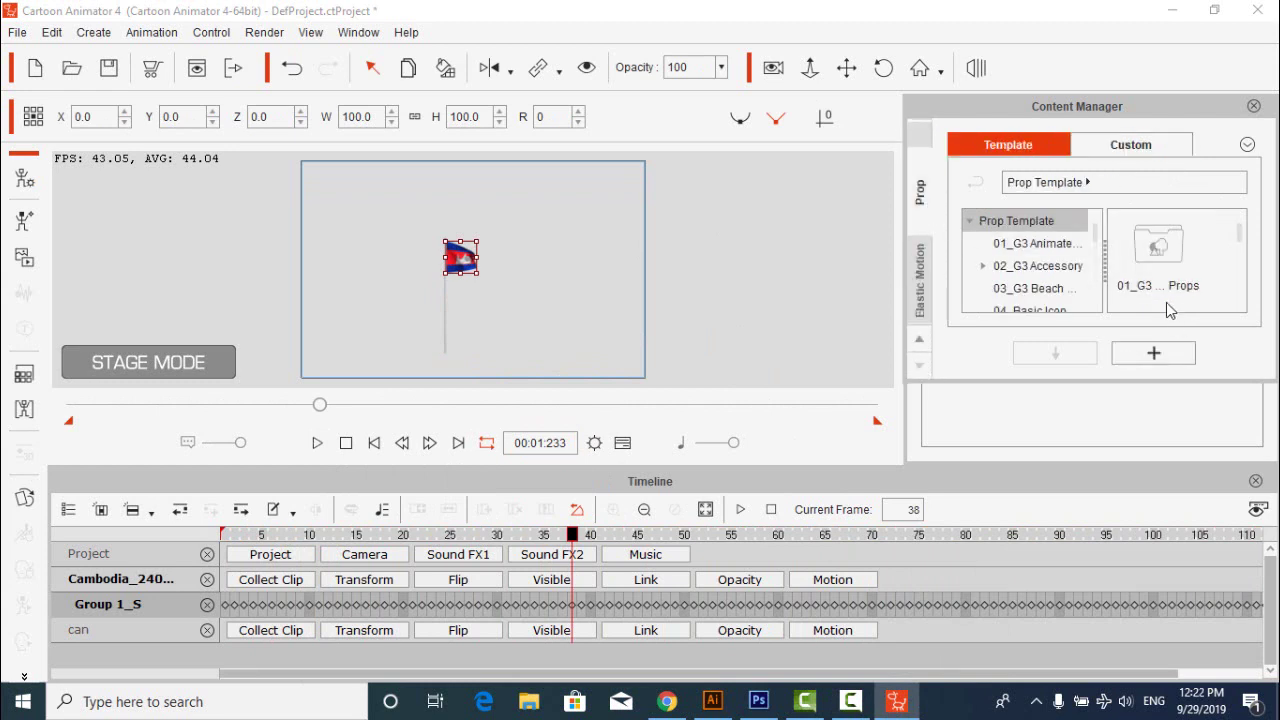
pyautogui.click(1143, 152)
# - Try adding the flag to the custom Prop library, and delete the saved Custom1 entry
pyautogui.click(1154, 354)
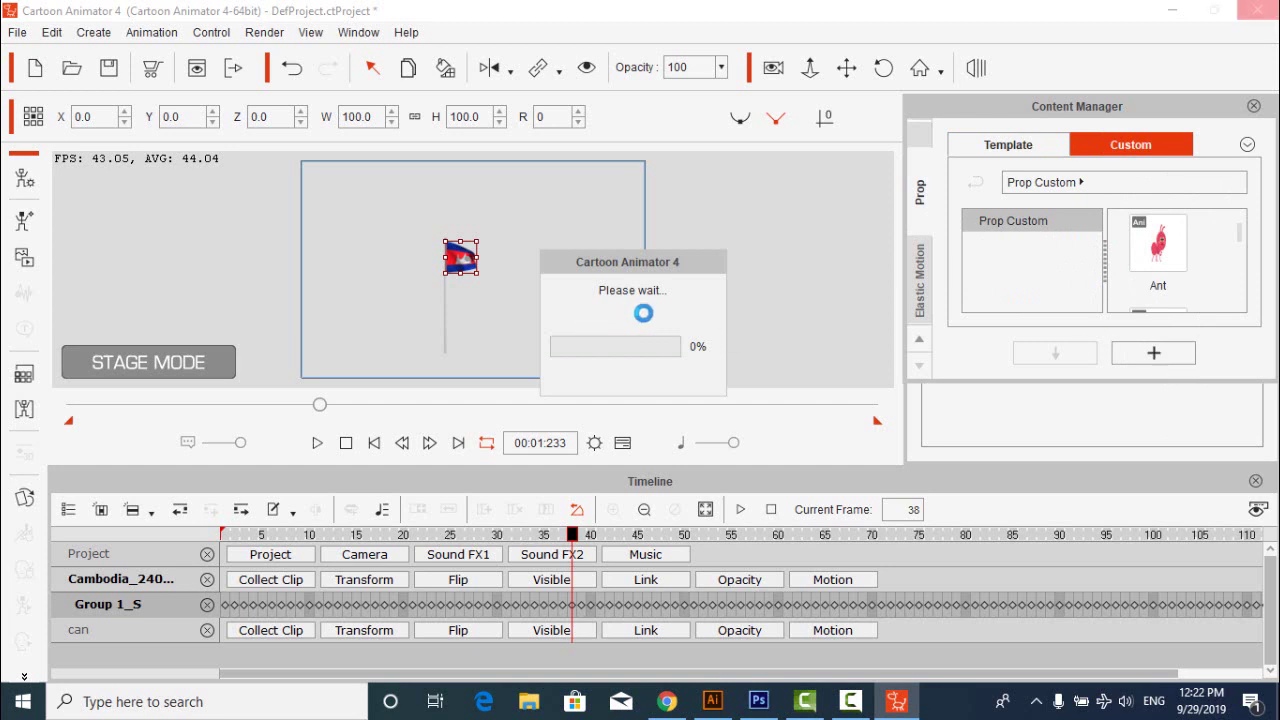
pyautogui.click(1228, 309)
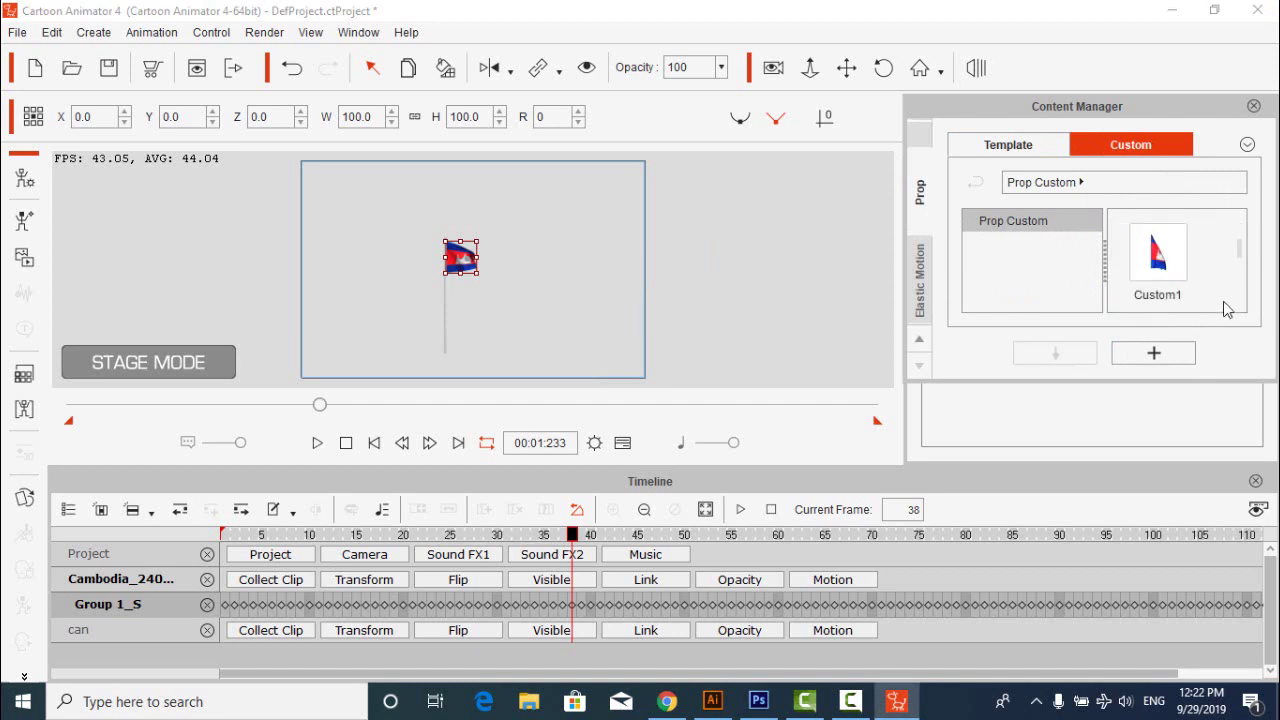
pyautogui.click(1172, 266)
pyautogui.press('Delete')
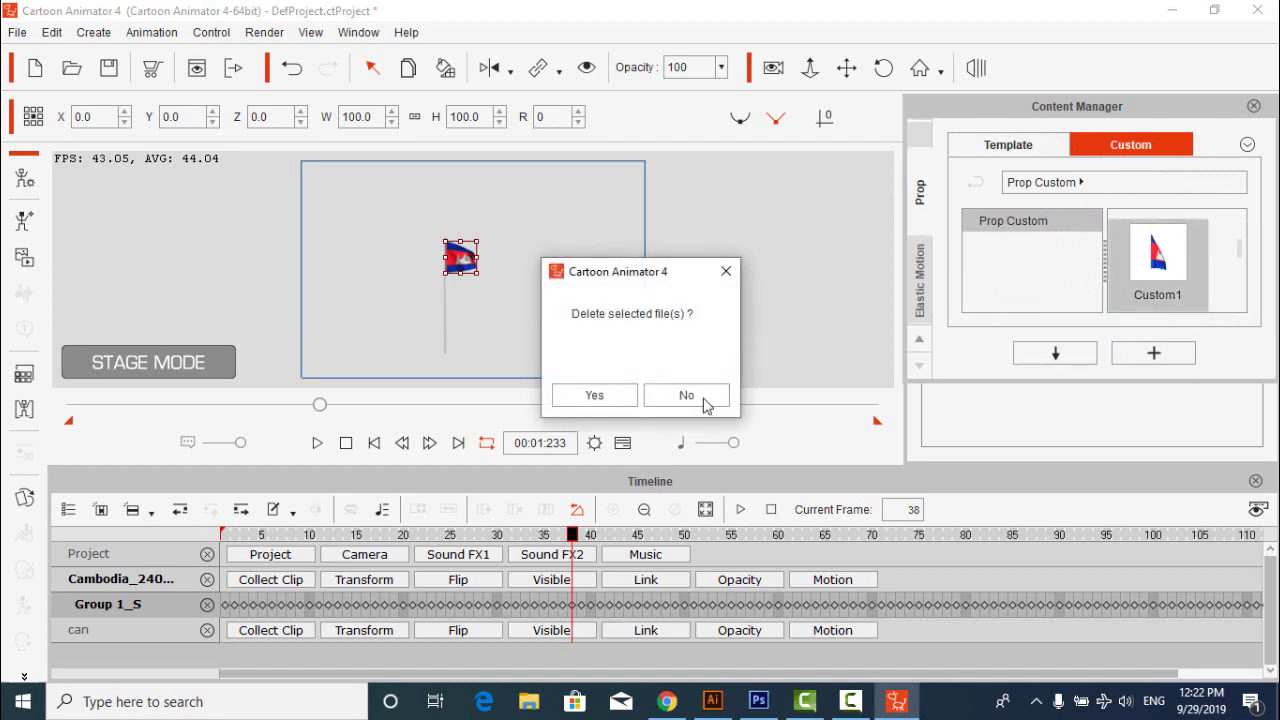
pyautogui.click(616, 399)
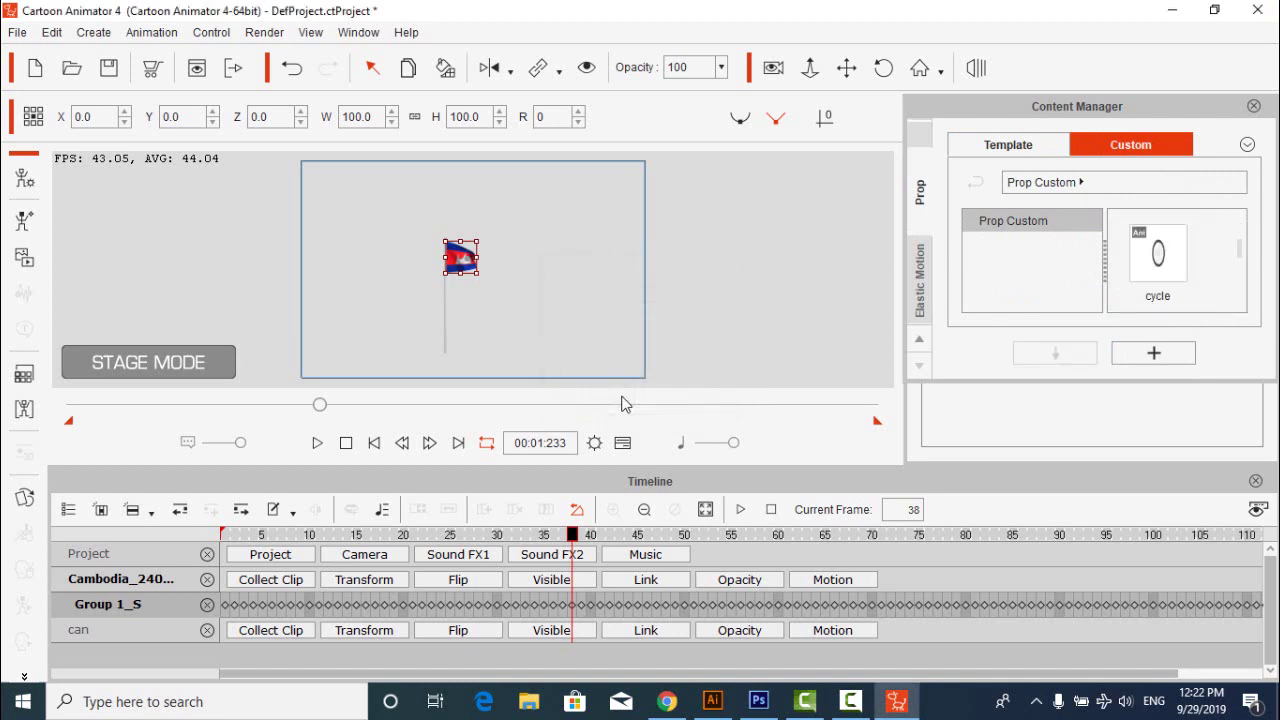
# - Show the flag's Collect Clip track and try marking its waving animation up to about frame 114
pyautogui.click(295, 586)
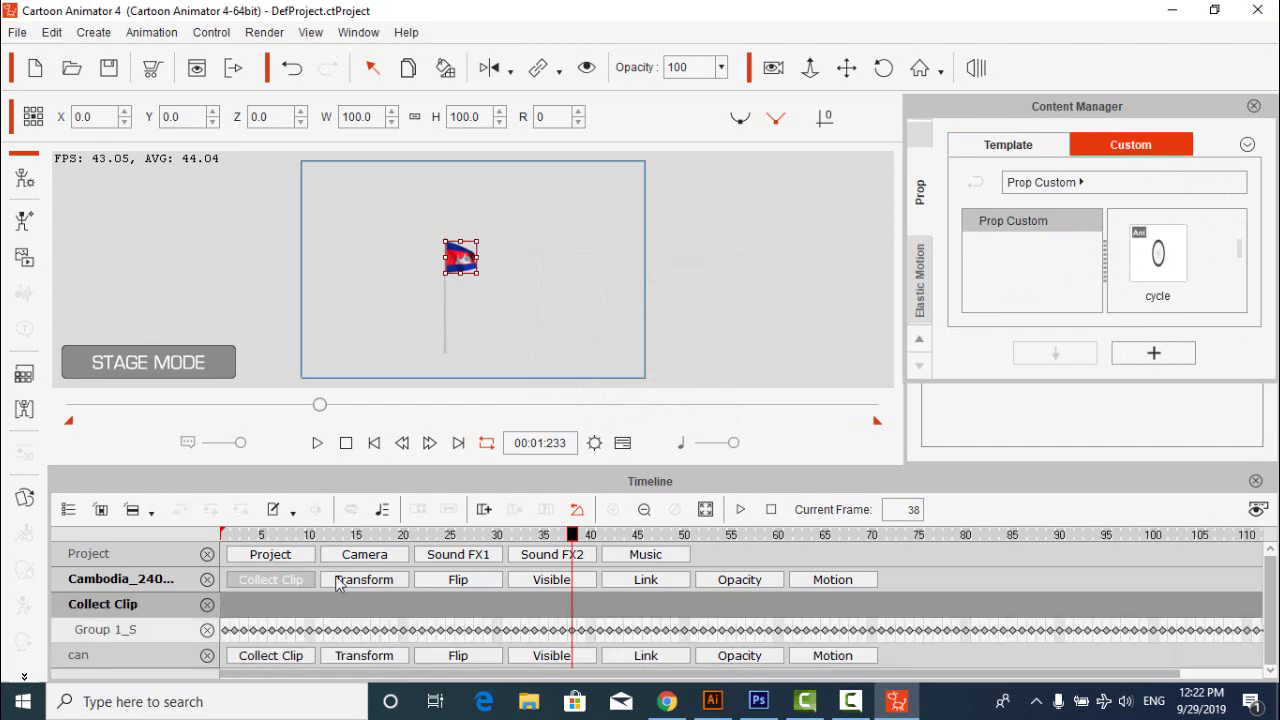
pyautogui.click(222, 606)
pyautogui.moveTo(228, 612); pyautogui.dragTo(1273, 609)
pyautogui.moveTo(1172, 676); pyautogui.dragTo(1182, 676)
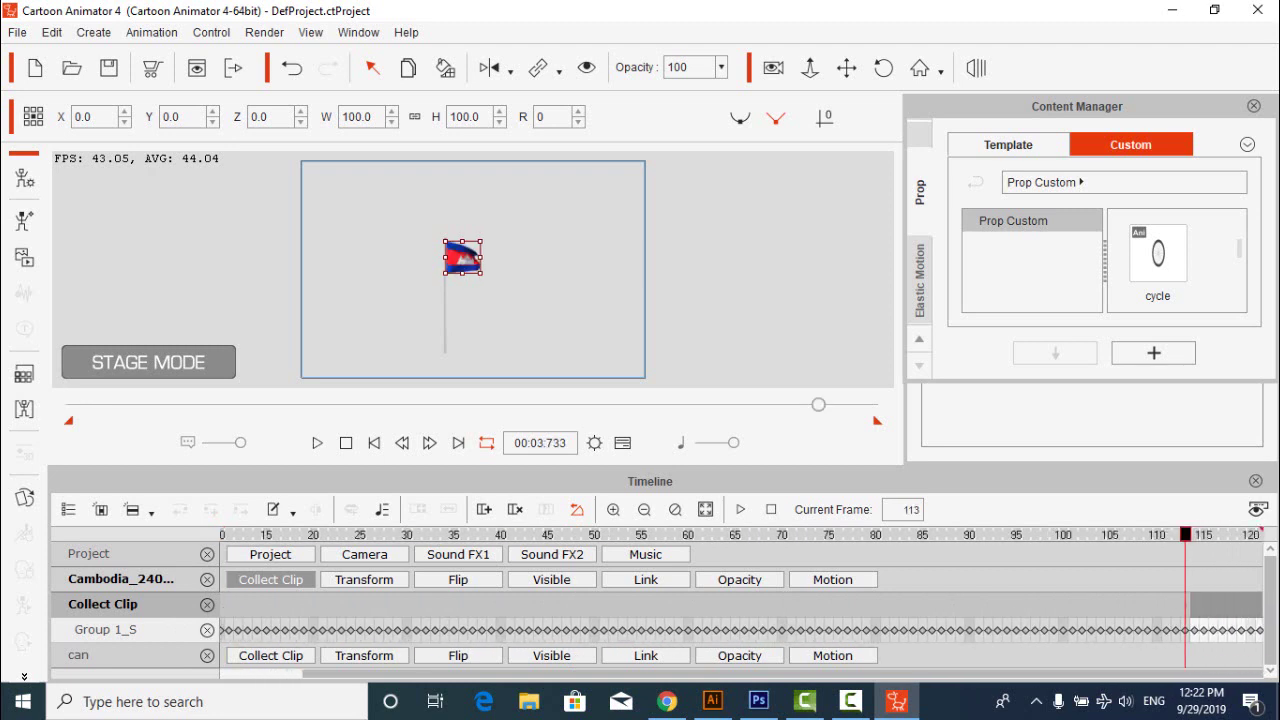
pyautogui.click(1200, 610)
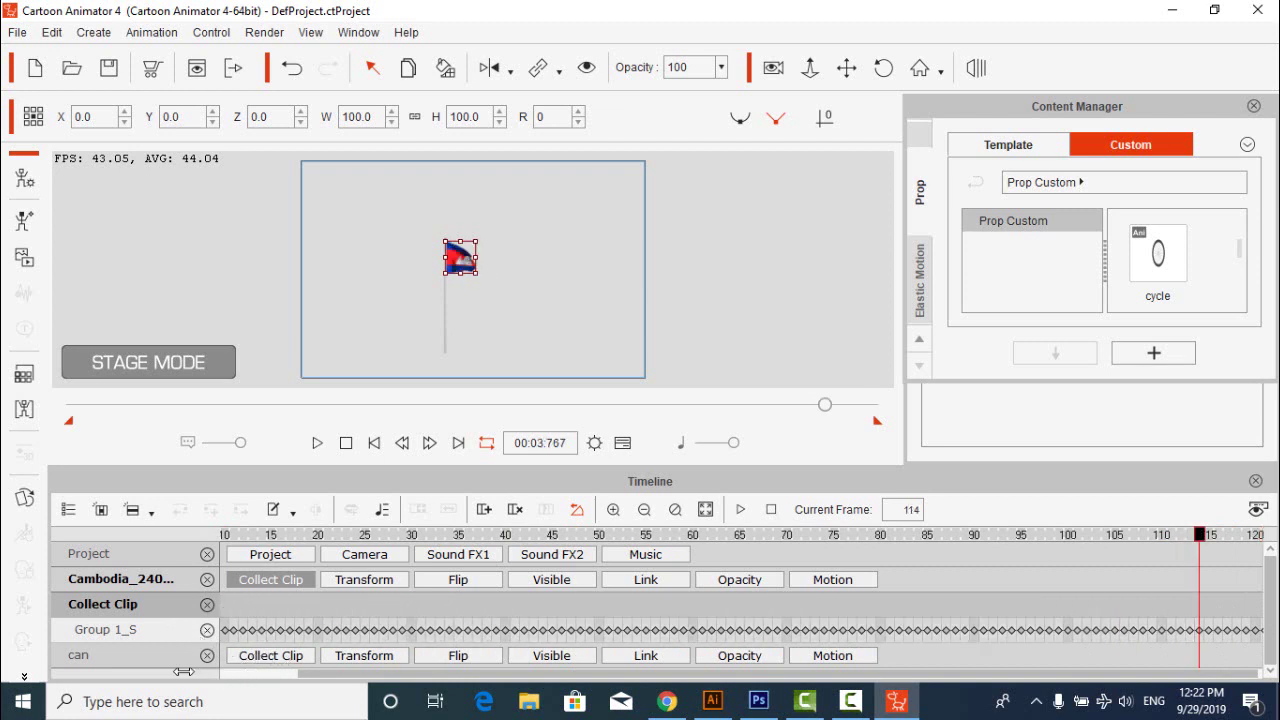
pyautogui.press('space')
pyautogui.moveTo(313, 680); pyautogui.dragTo(223, 677)
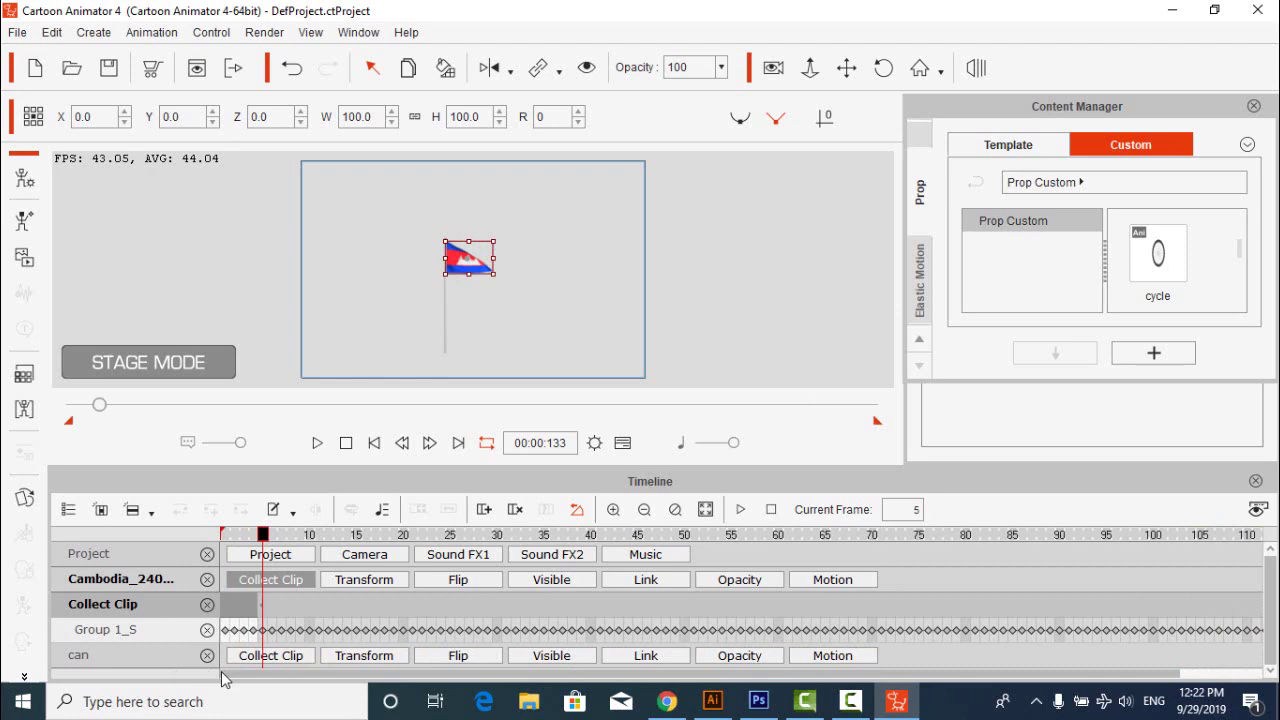
# - Retry marking the flag's Collect Clip range between frame 1 and frame 114
pyautogui.click(254, 612)
pyautogui.moveTo(222, 606)
pyautogui.mouseDown()
pyautogui.moveTo(1212, 589)
pyautogui.moveTo(1272, 606)
pyautogui.mouseUp()
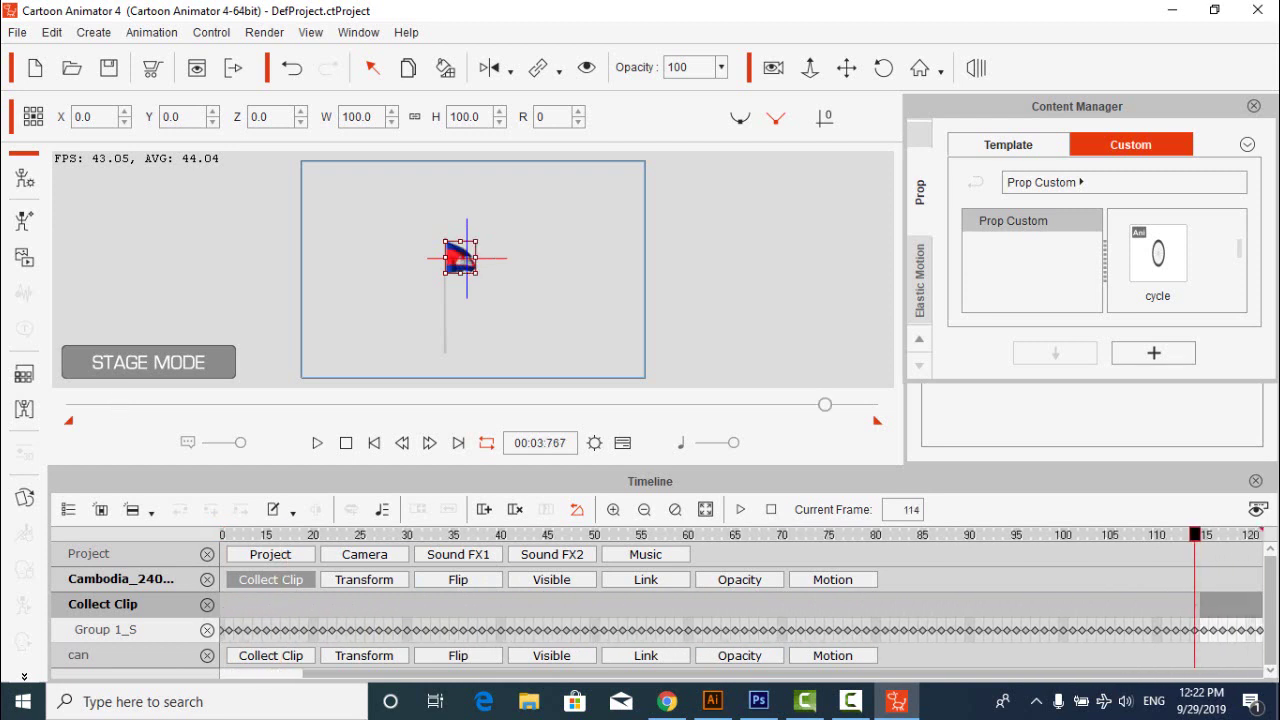
pyautogui.click(1203, 607)
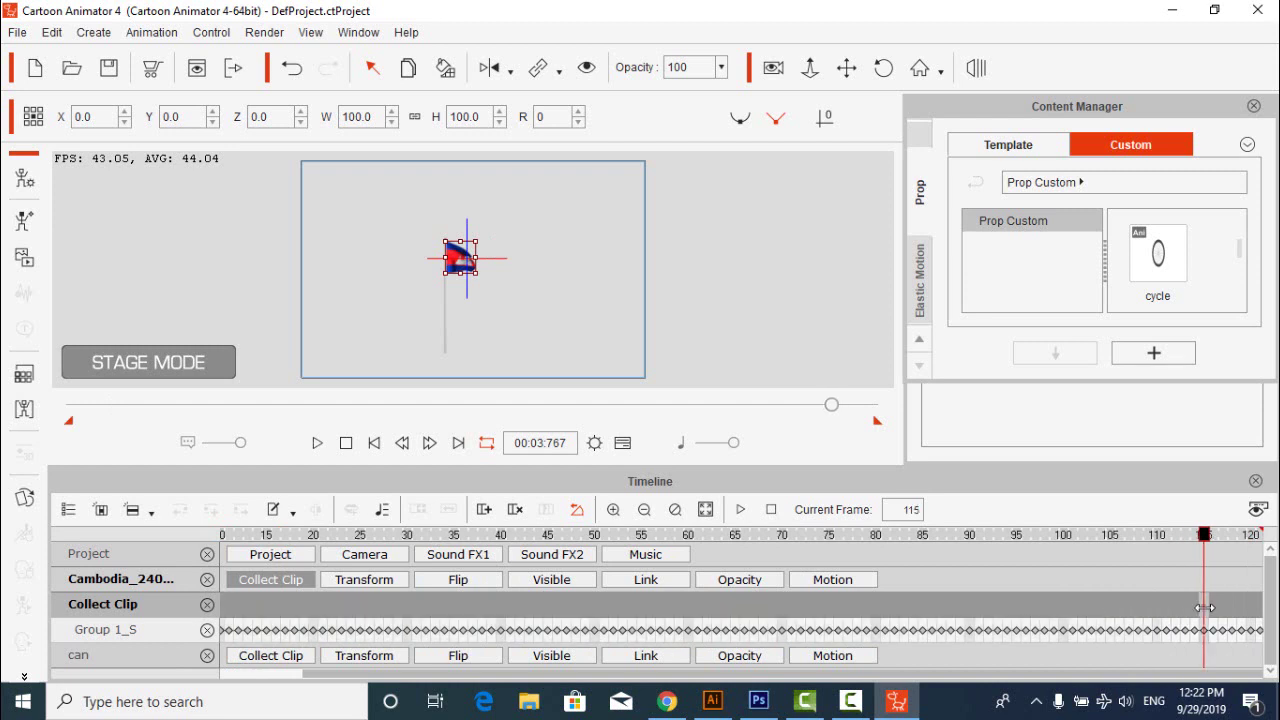
pyautogui.click(1196, 609)
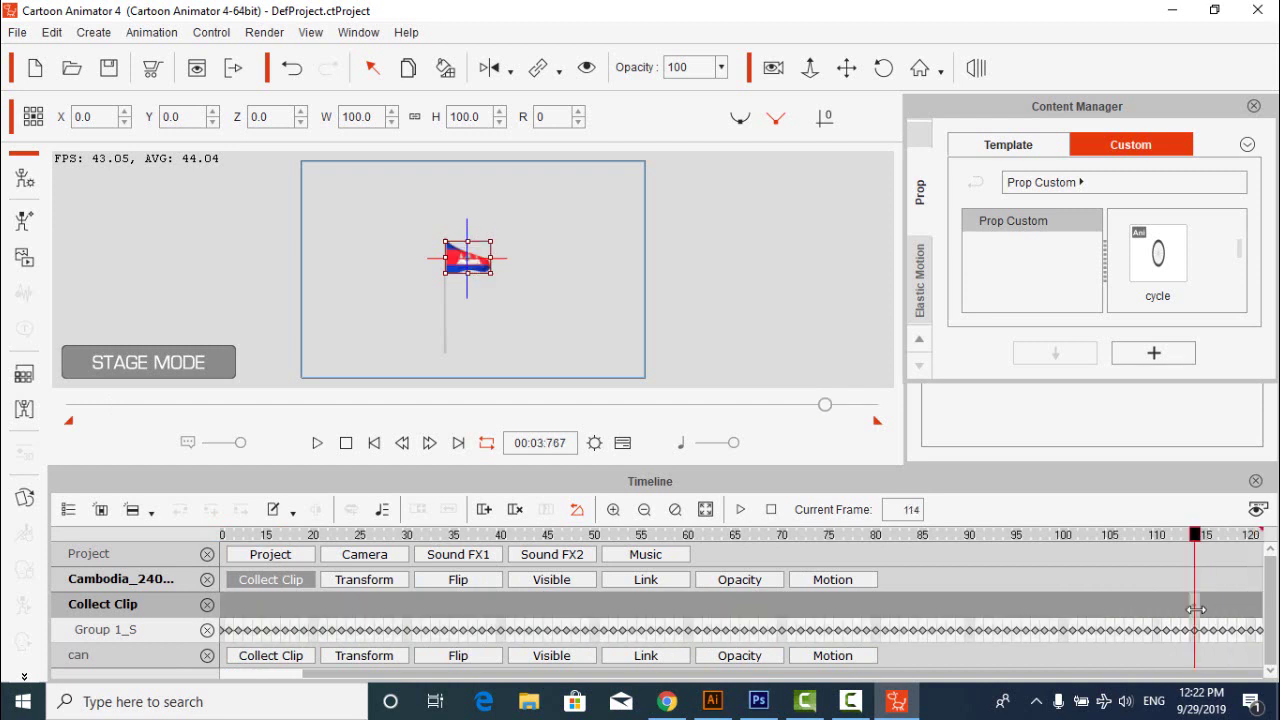
pyautogui.moveTo(1196, 609)
pyautogui.mouseDown()
pyautogui.moveTo(115, 637)
pyautogui.moveTo(268, 675)
pyautogui.moveTo(214, 686)
pyautogui.mouseUp()
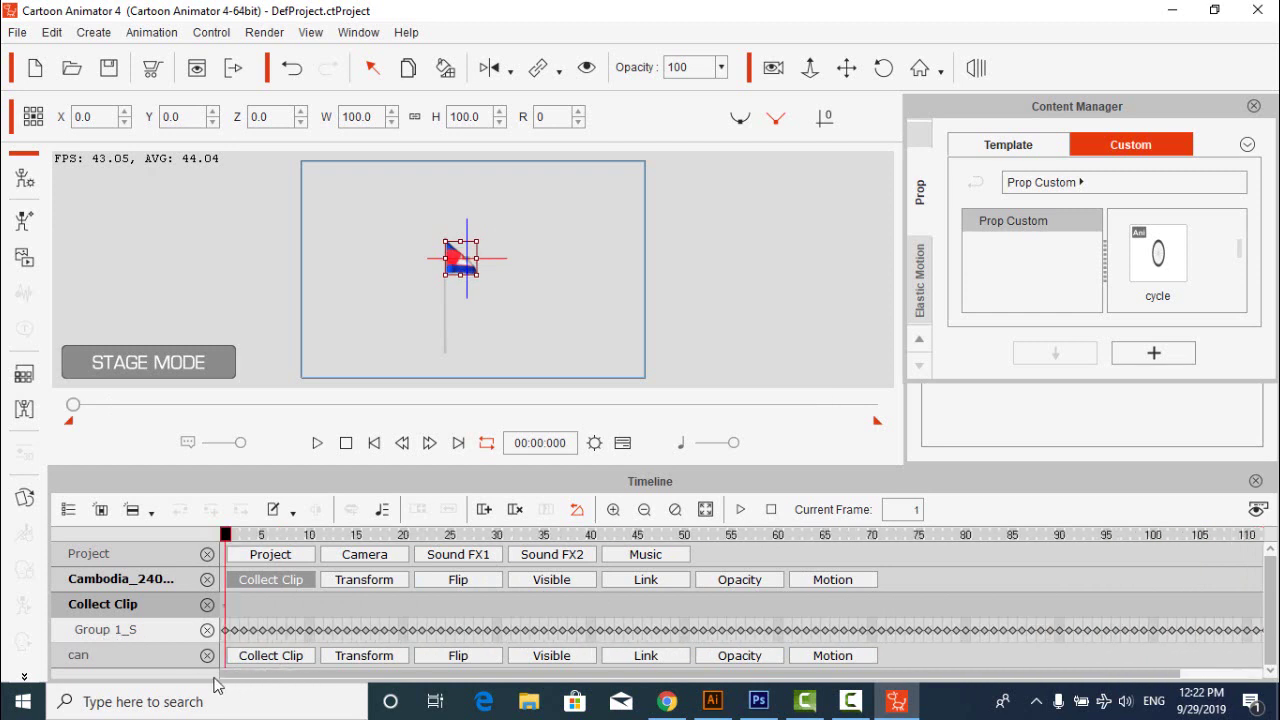
pyautogui.moveTo(320, 677); pyautogui.dragTo(745, 686)
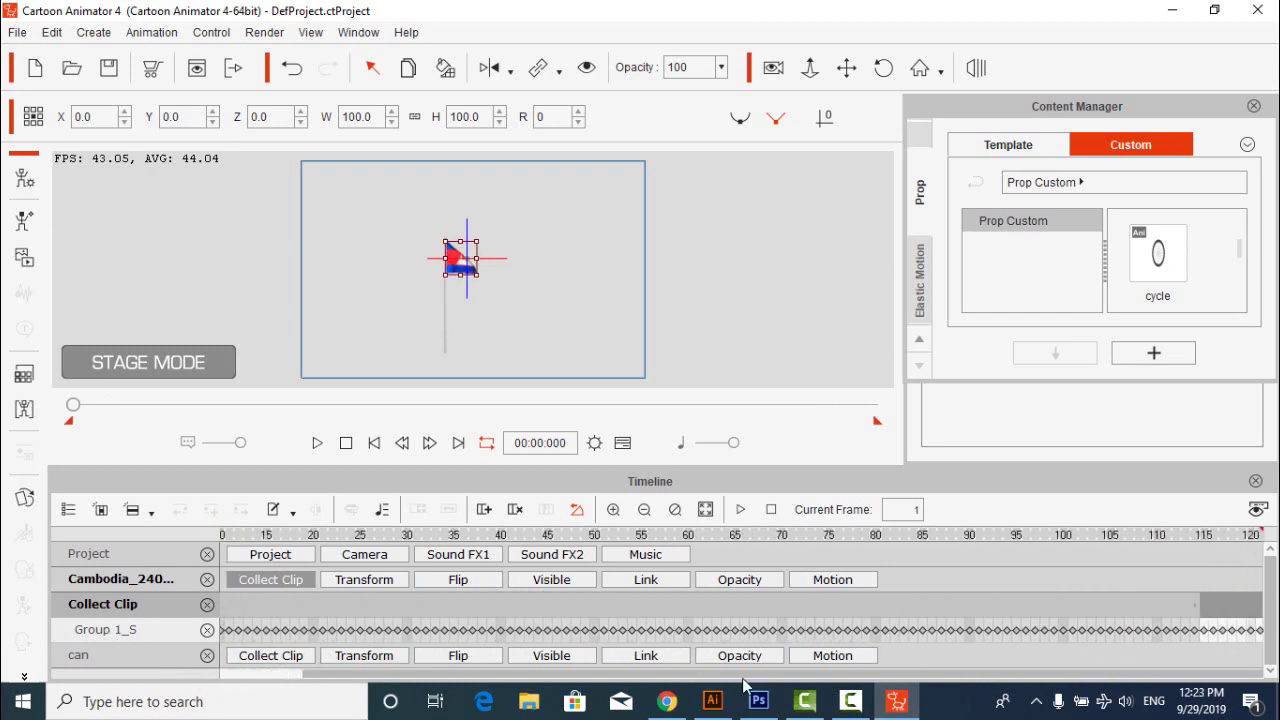
# - Mark the flag's Collect Clip range across the entire timeline, from frame 1 to frame 121, and collect it as a clip
pyautogui.moveTo(1187, 606); pyautogui.dragTo(705, 608)
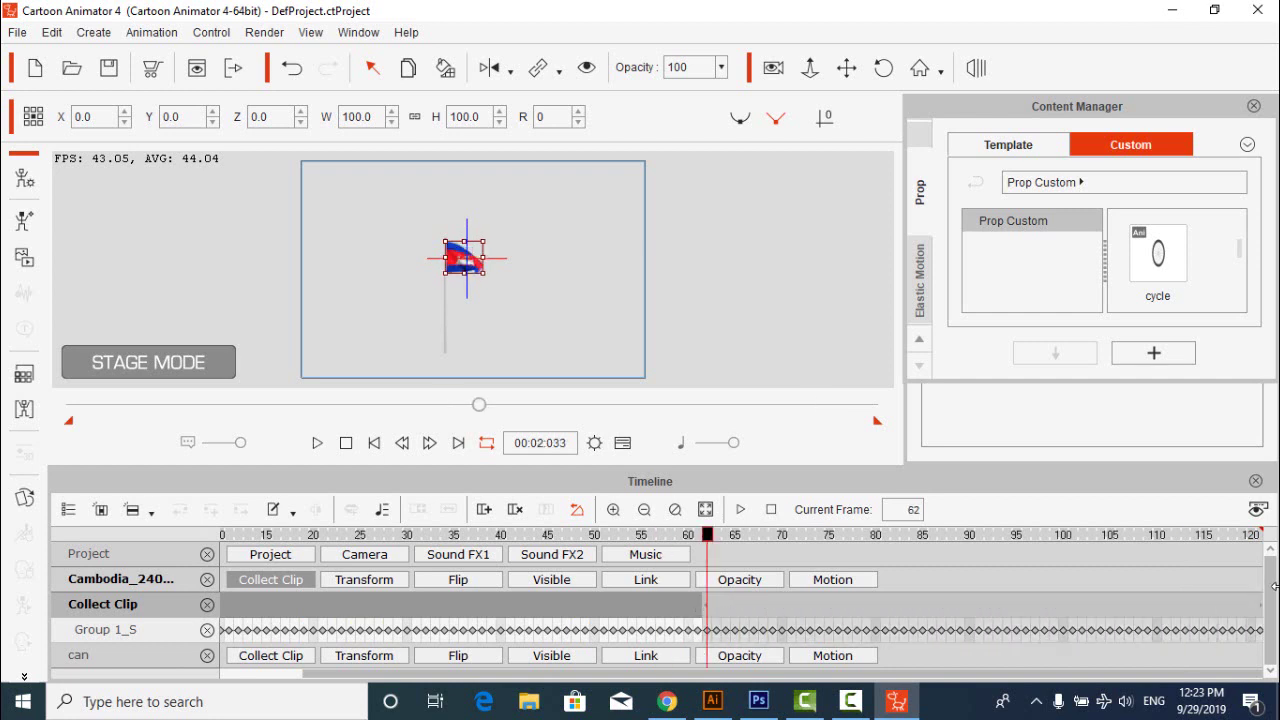
pyautogui.press('End')
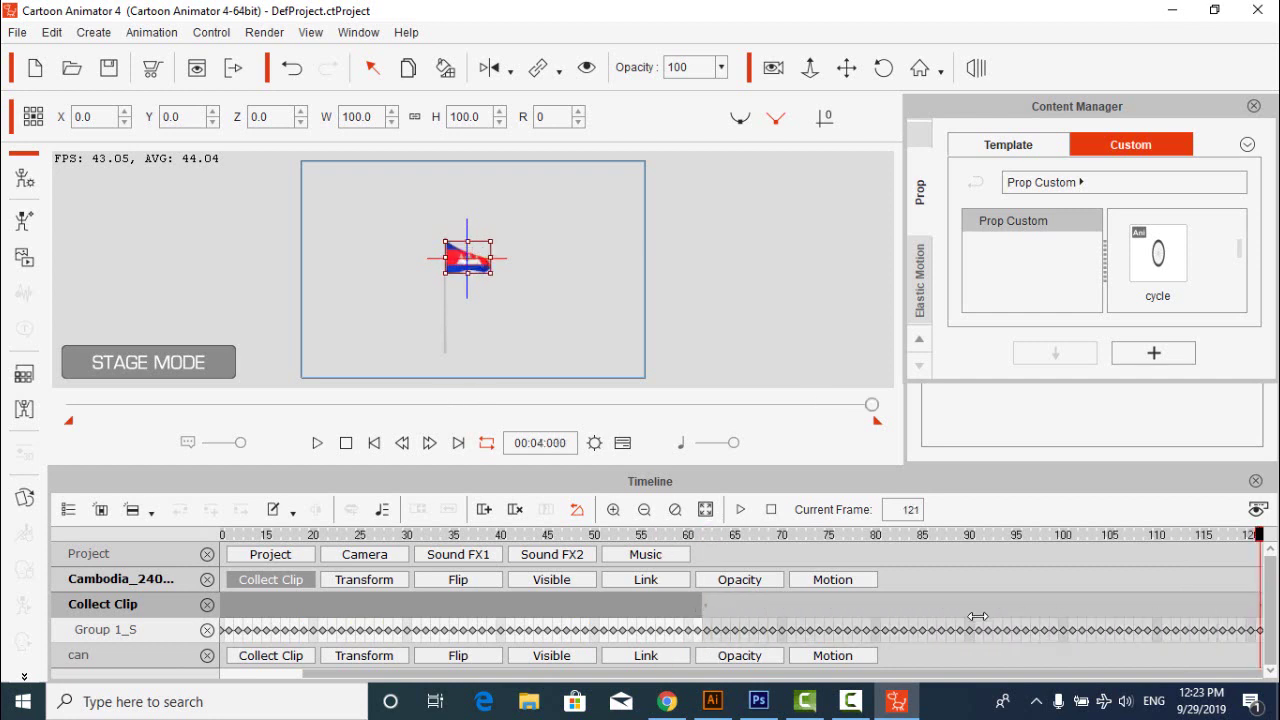
pyautogui.click(707, 607)
pyautogui.moveTo(665, 607); pyautogui.dragTo(150, 613)
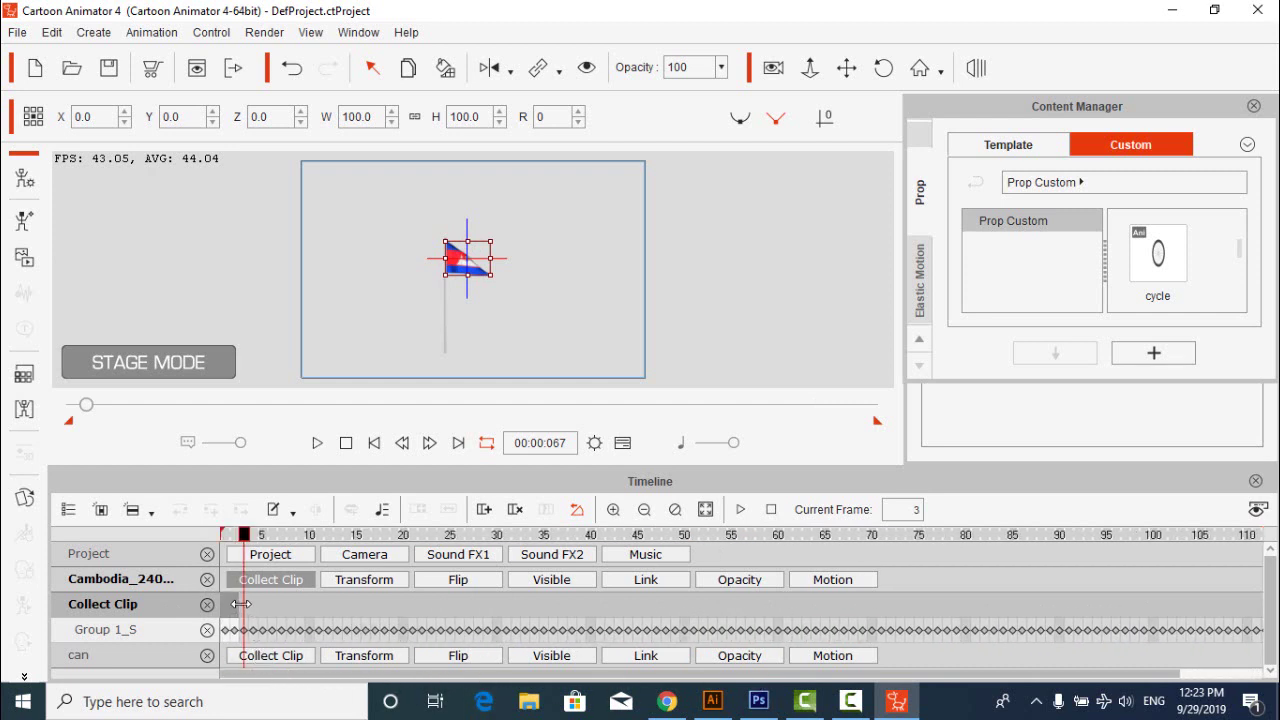
pyautogui.moveTo(238, 604)
pyautogui.mouseDown()
pyautogui.moveTo(224, 606)
pyautogui.moveTo(246, 608)
pyautogui.mouseUp()
pyautogui.rightClick(247, 608)
pyautogui.click(310, 575)
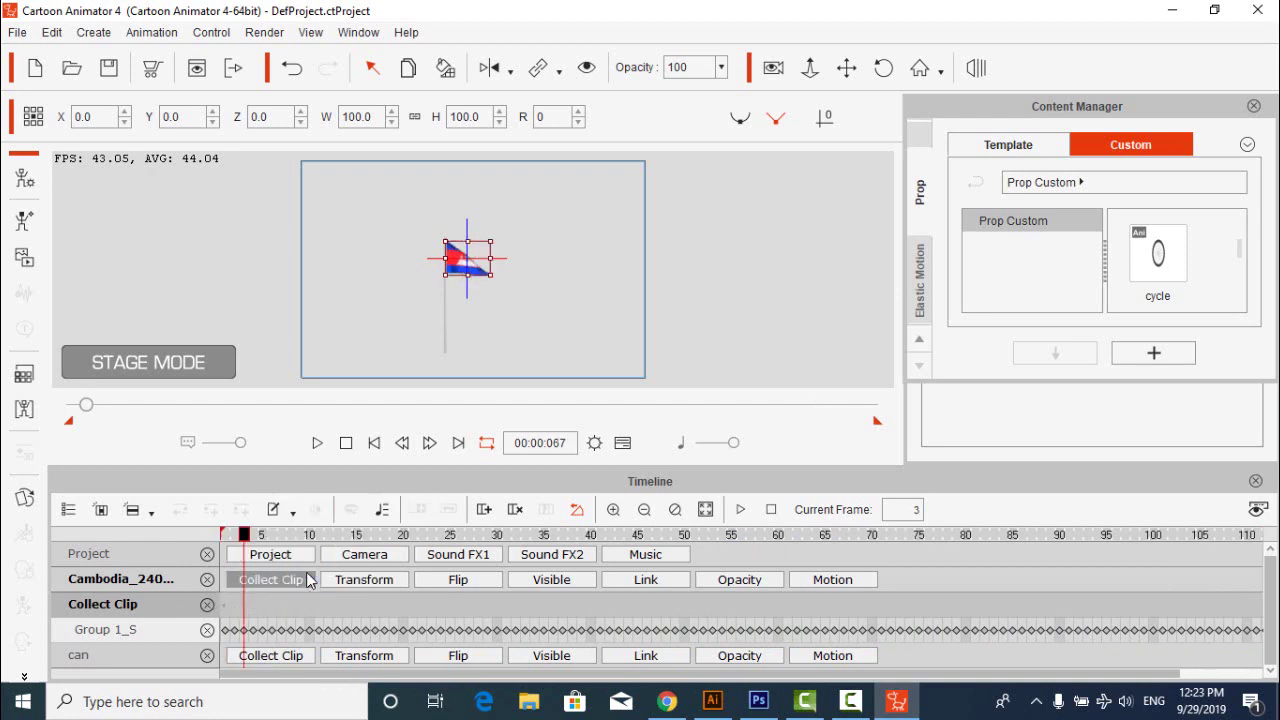
pyautogui.click(636, 393)
pyautogui.click(489, 283)
pyautogui.click(488, 278)
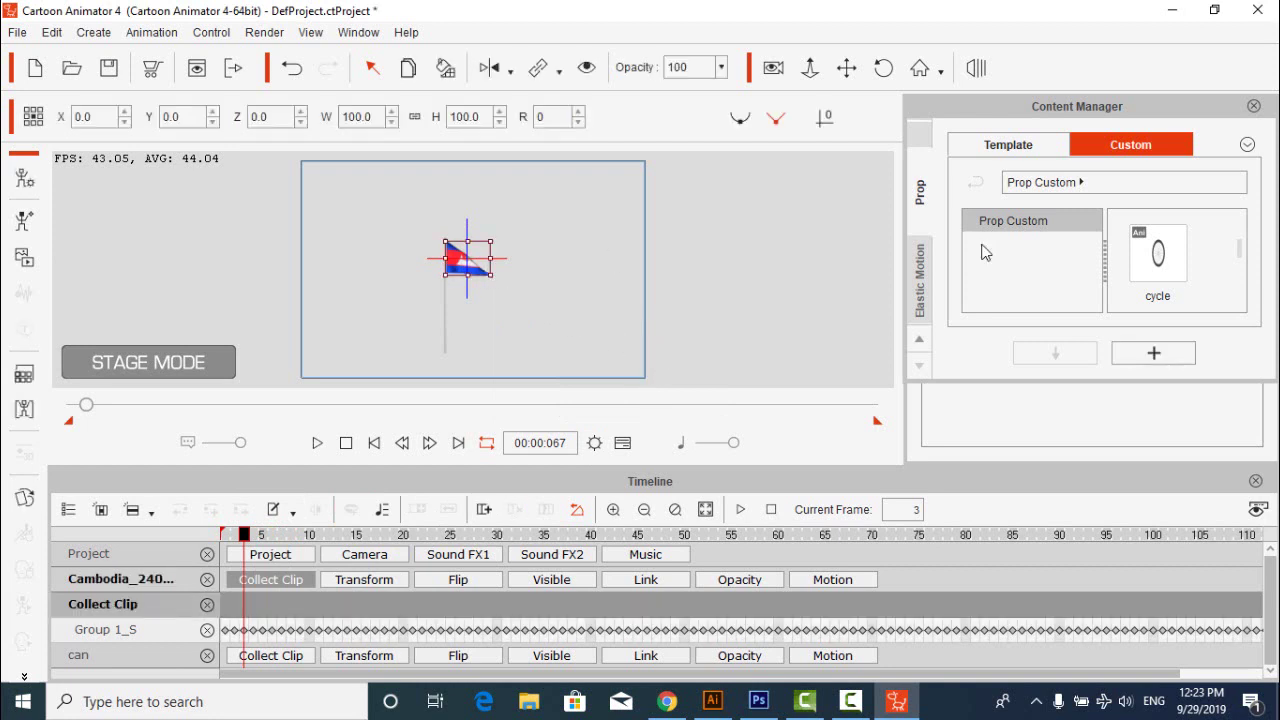
# - Add the animated flag to the custom Prop library, name it "flage", and deselect the flag
pyautogui.click(1152, 353)
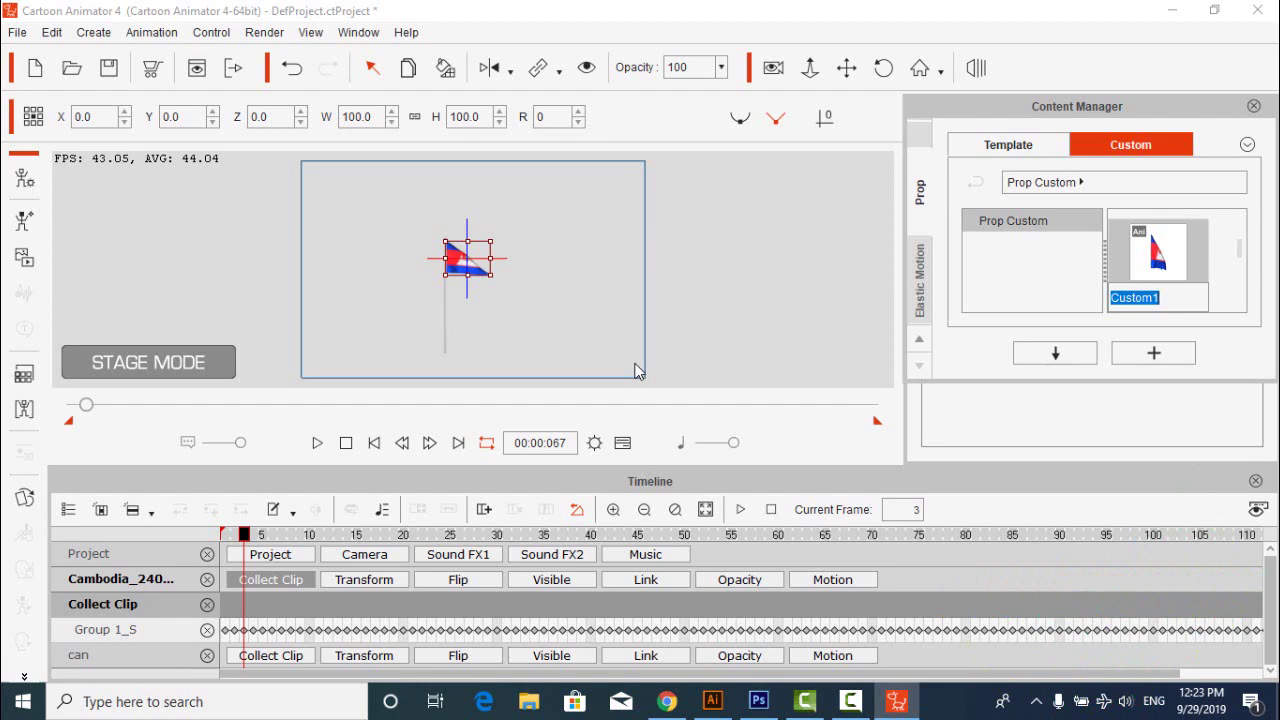
pyautogui.write('flage')
pyautogui.press('Return')
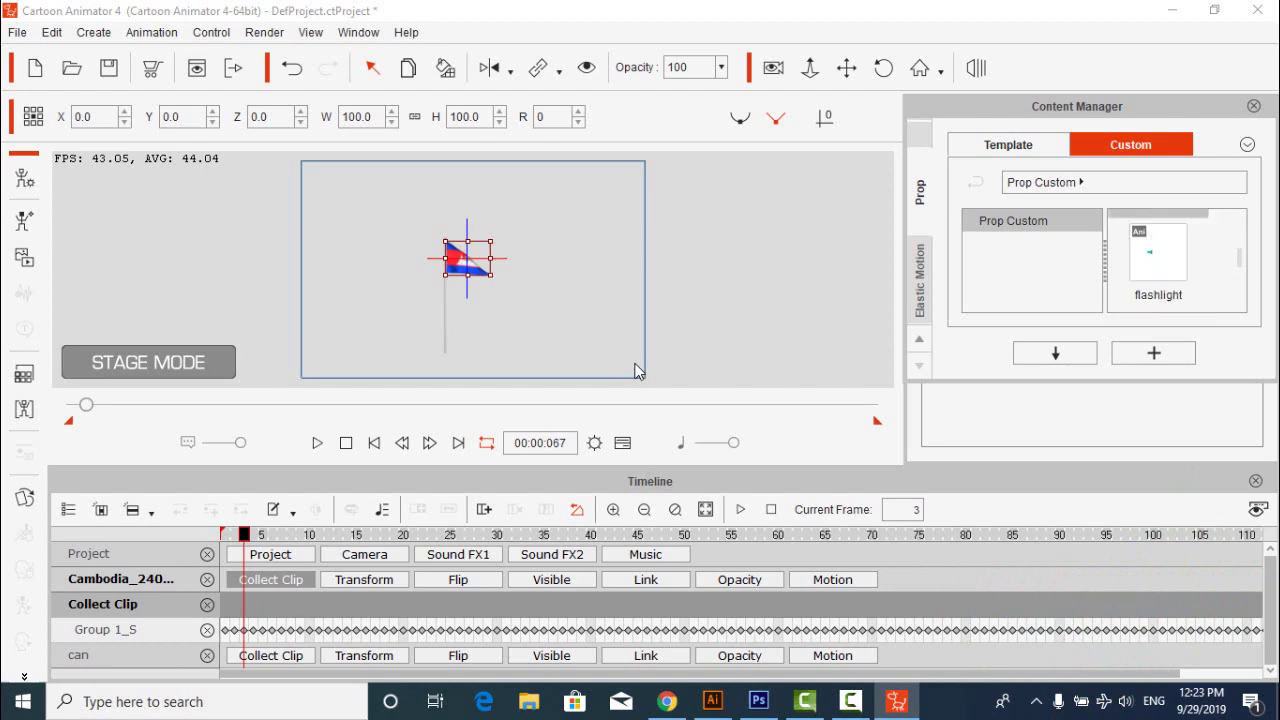
pyautogui.click(754, 316)
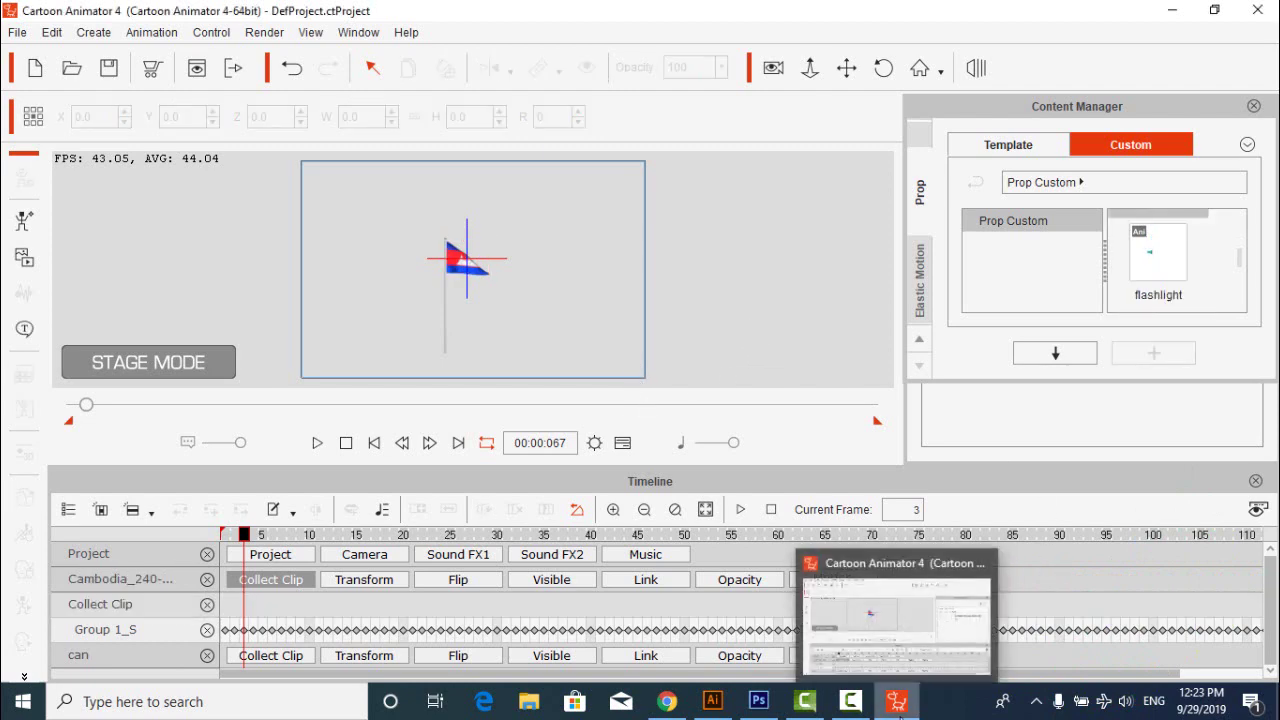
pyautogui.click(850, 702)
pyautogui.click(1190, 614)
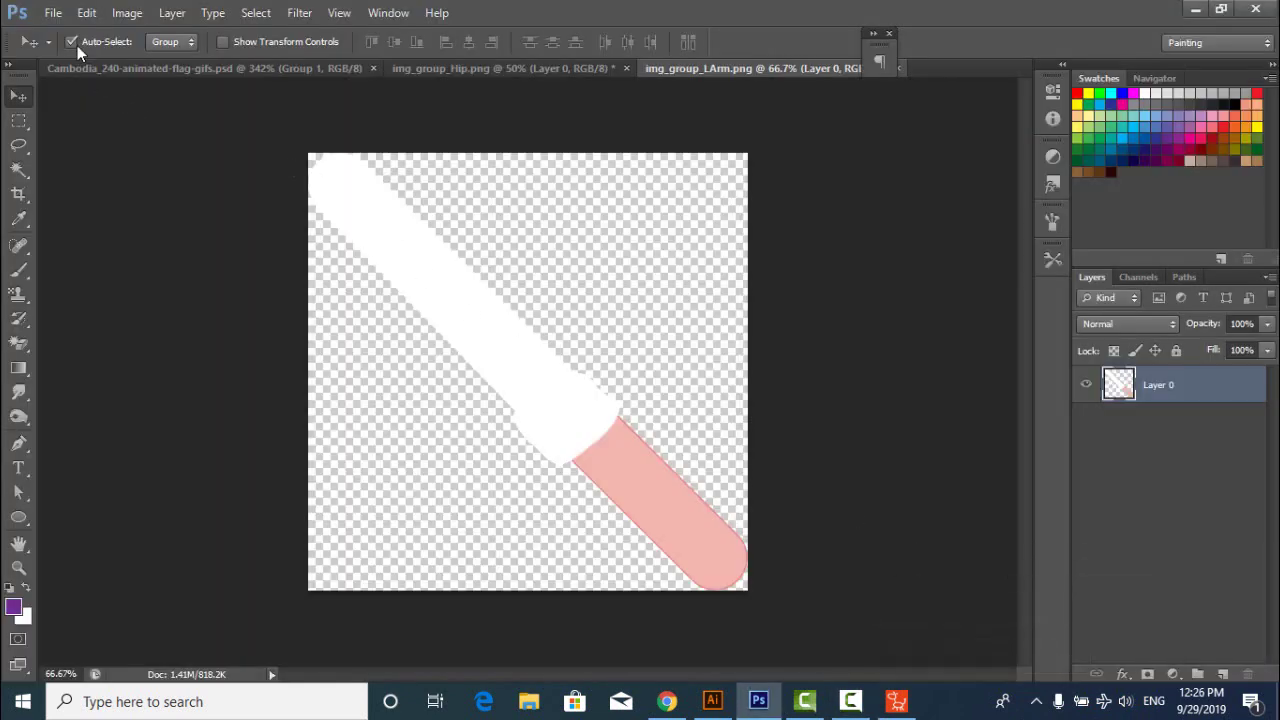
pyautogui.click(53, 12)
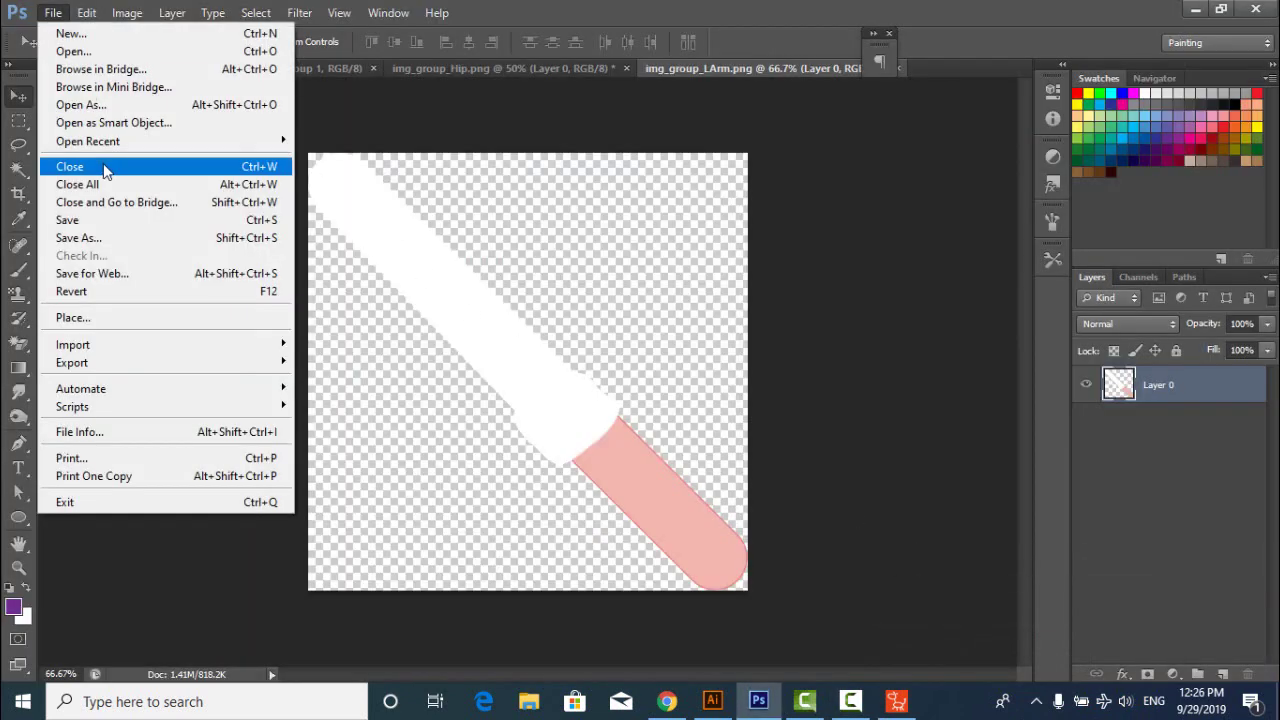
pyautogui.click(893, 703)
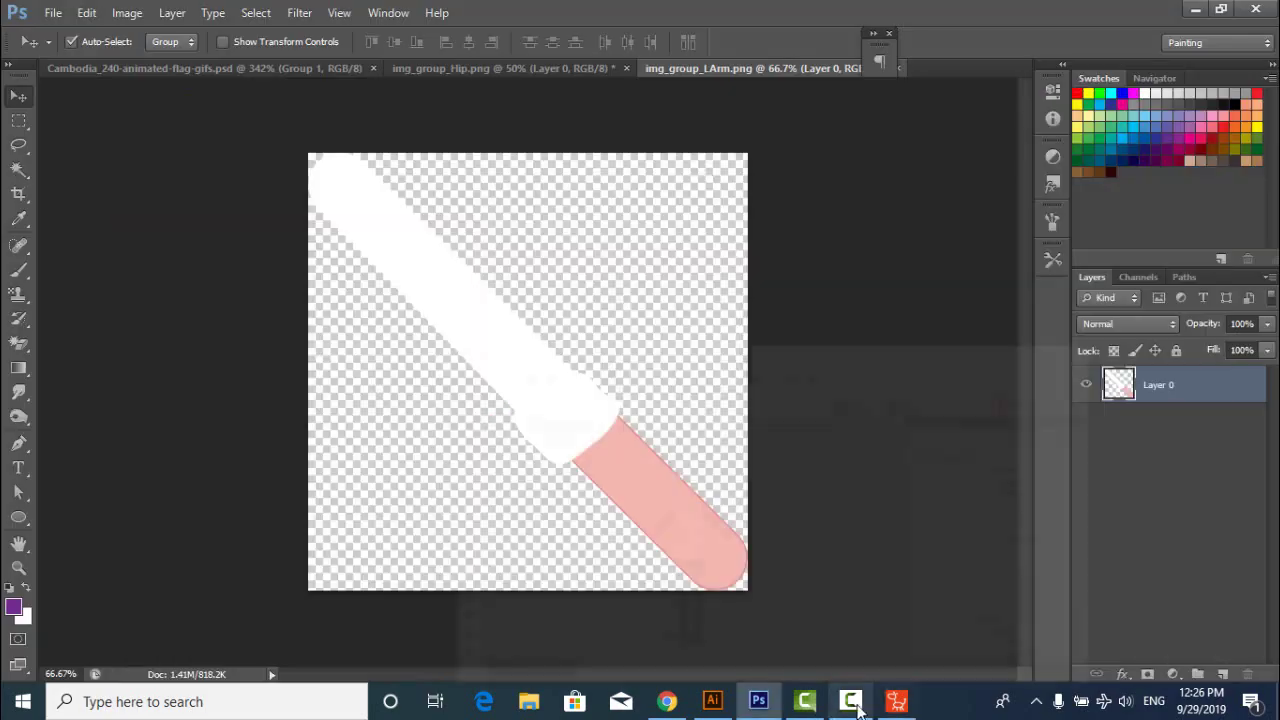
pyautogui.click(855, 703)
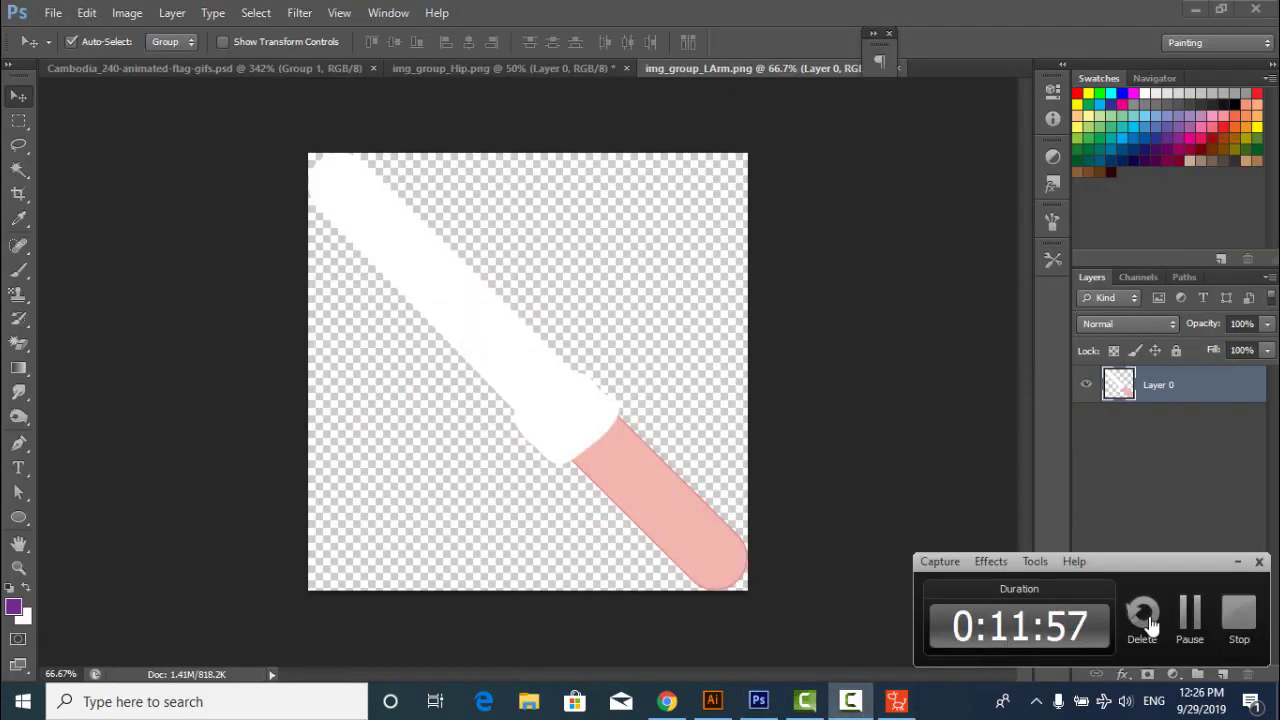